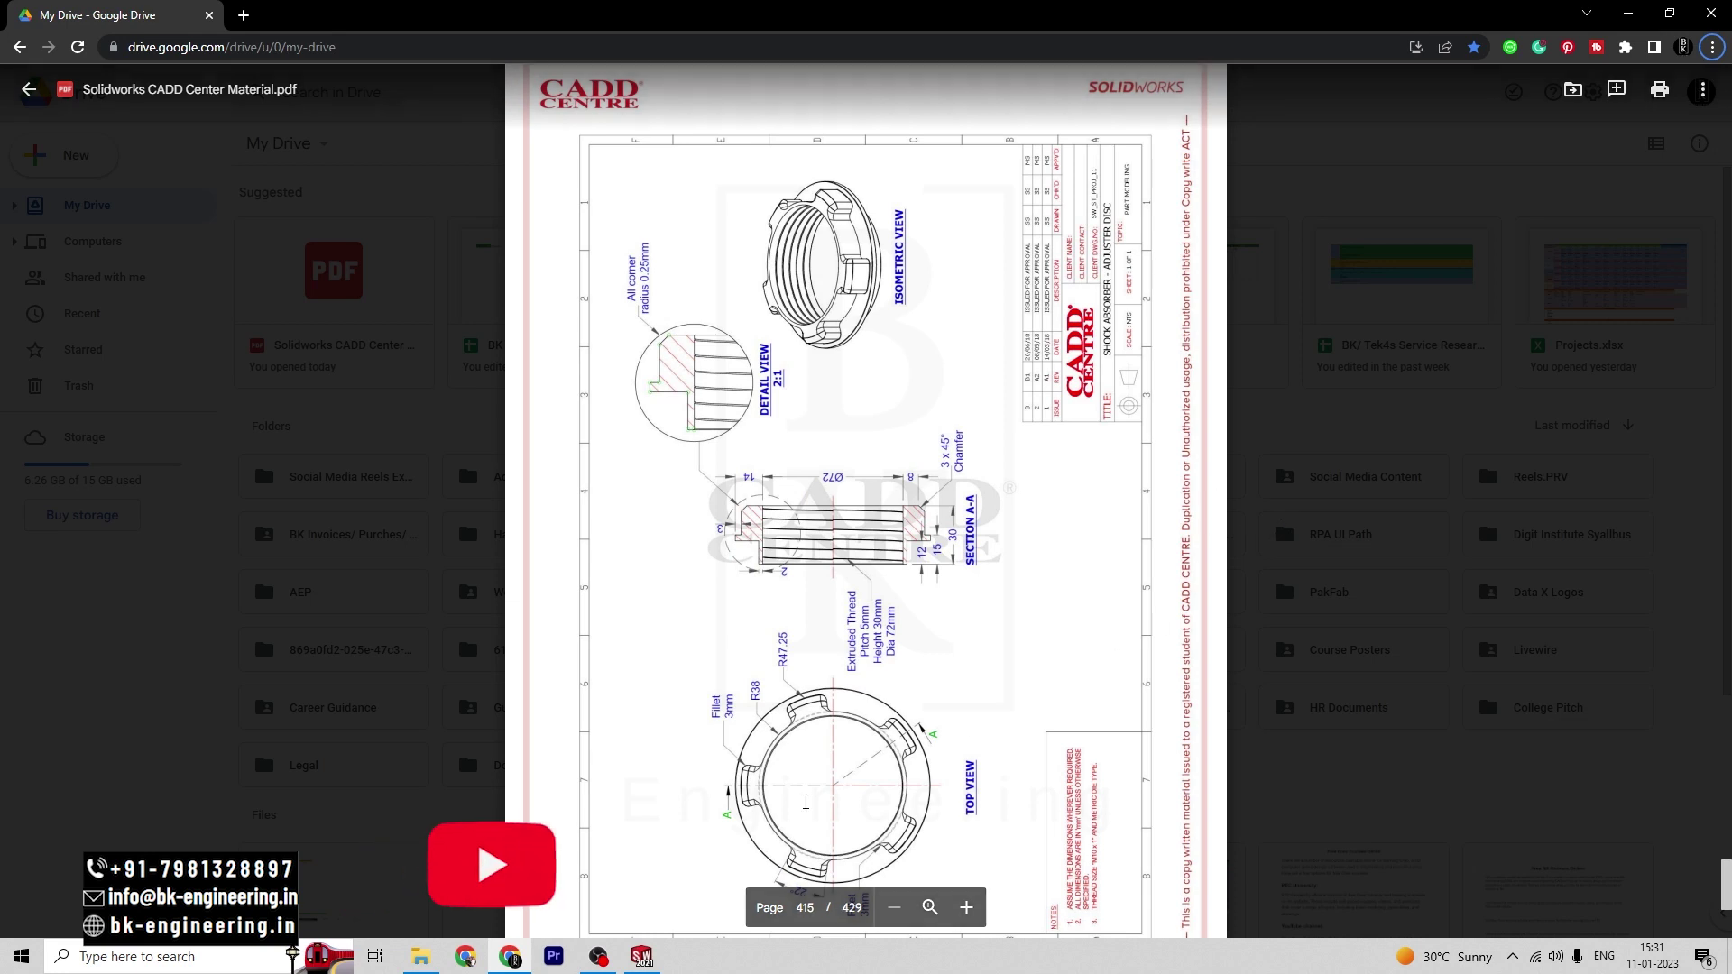
- Switch to SOLIDWORKS, create a new part document and start a sketch on the Front Plane
left_click(642, 958)
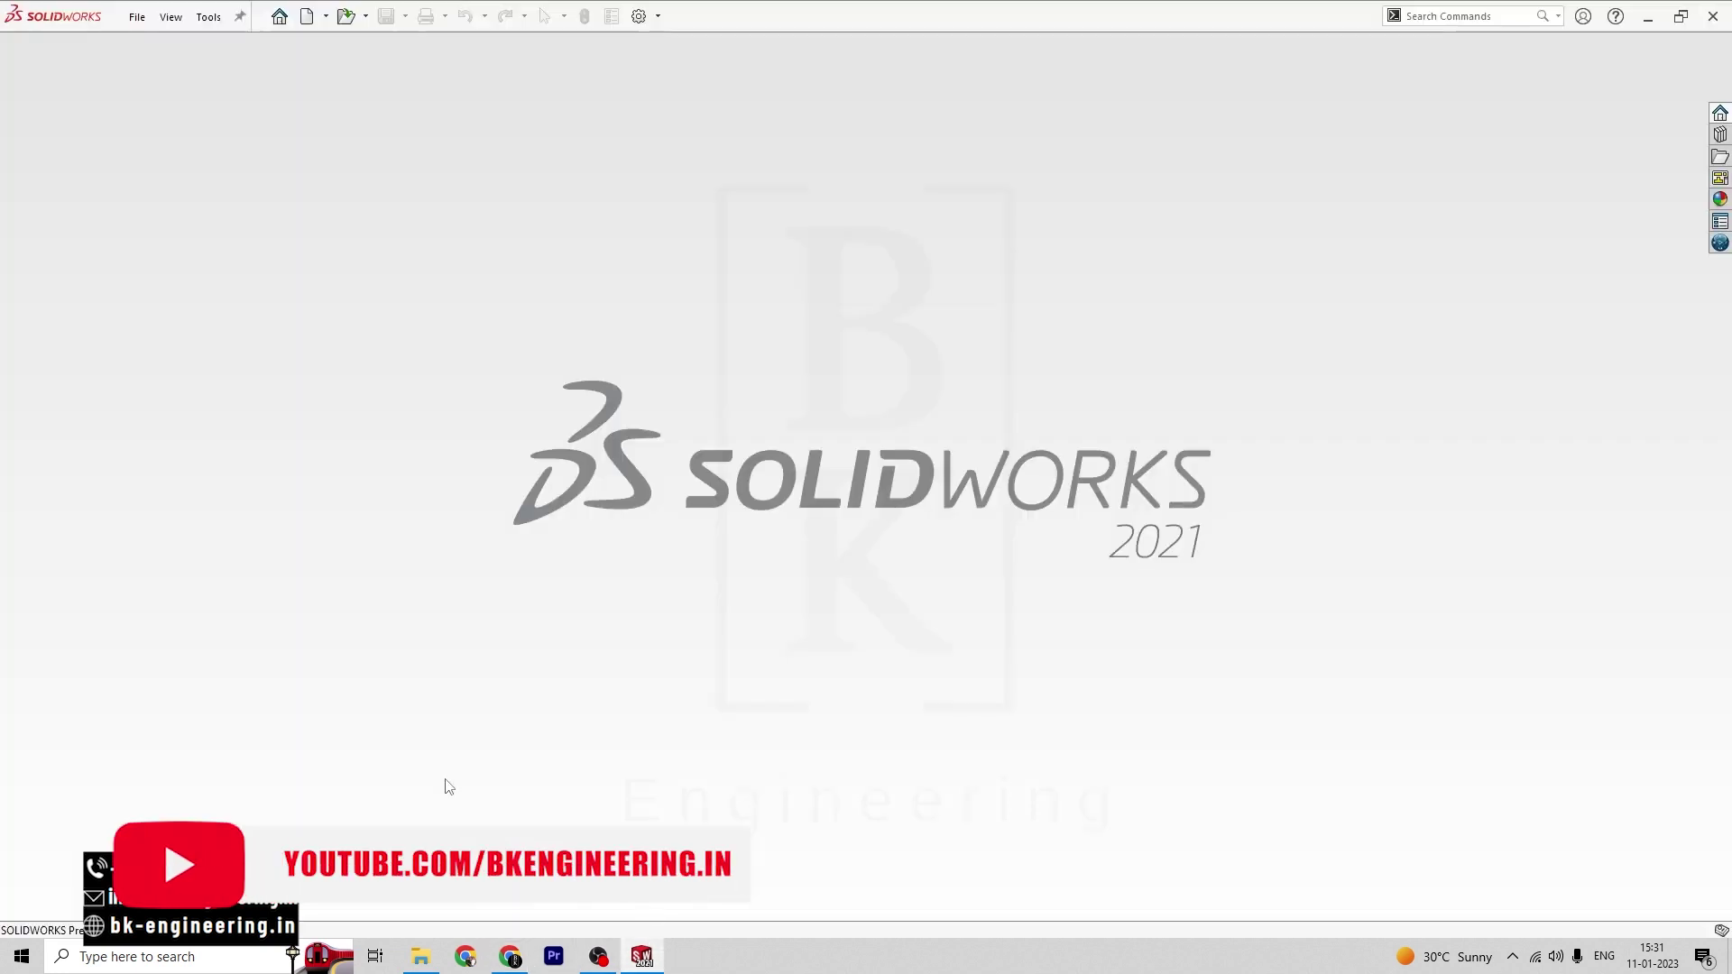
left_click(326, 18)
left_click(330, 45)
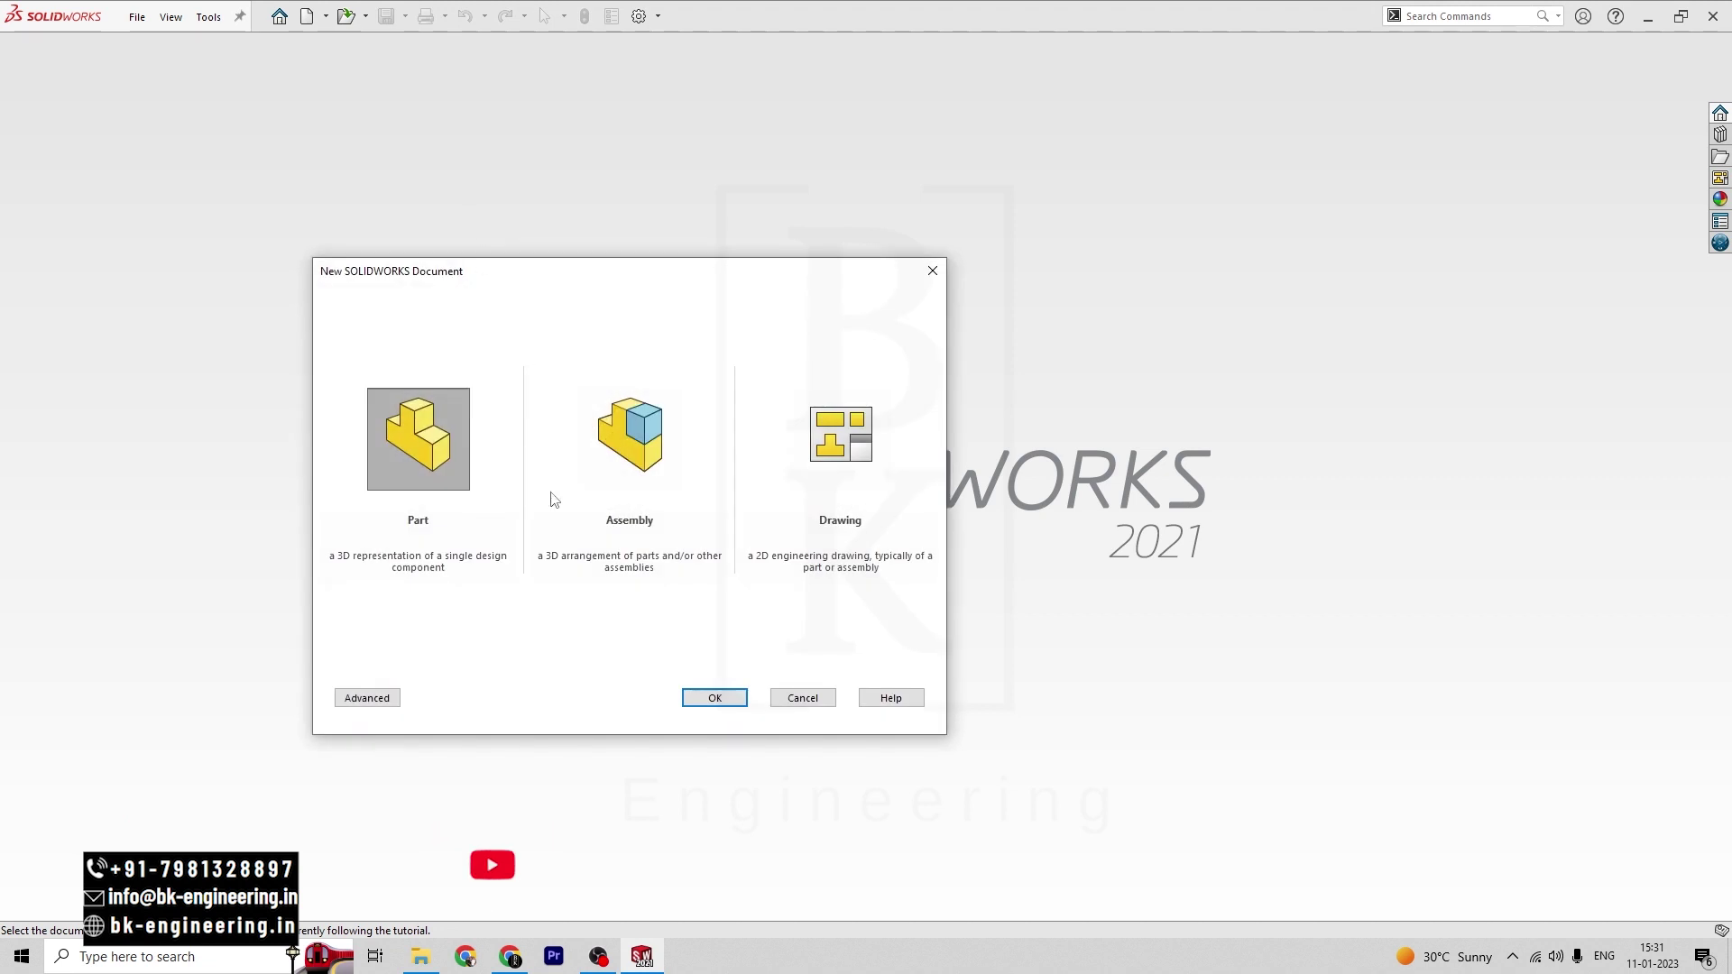
left_click(713, 699)
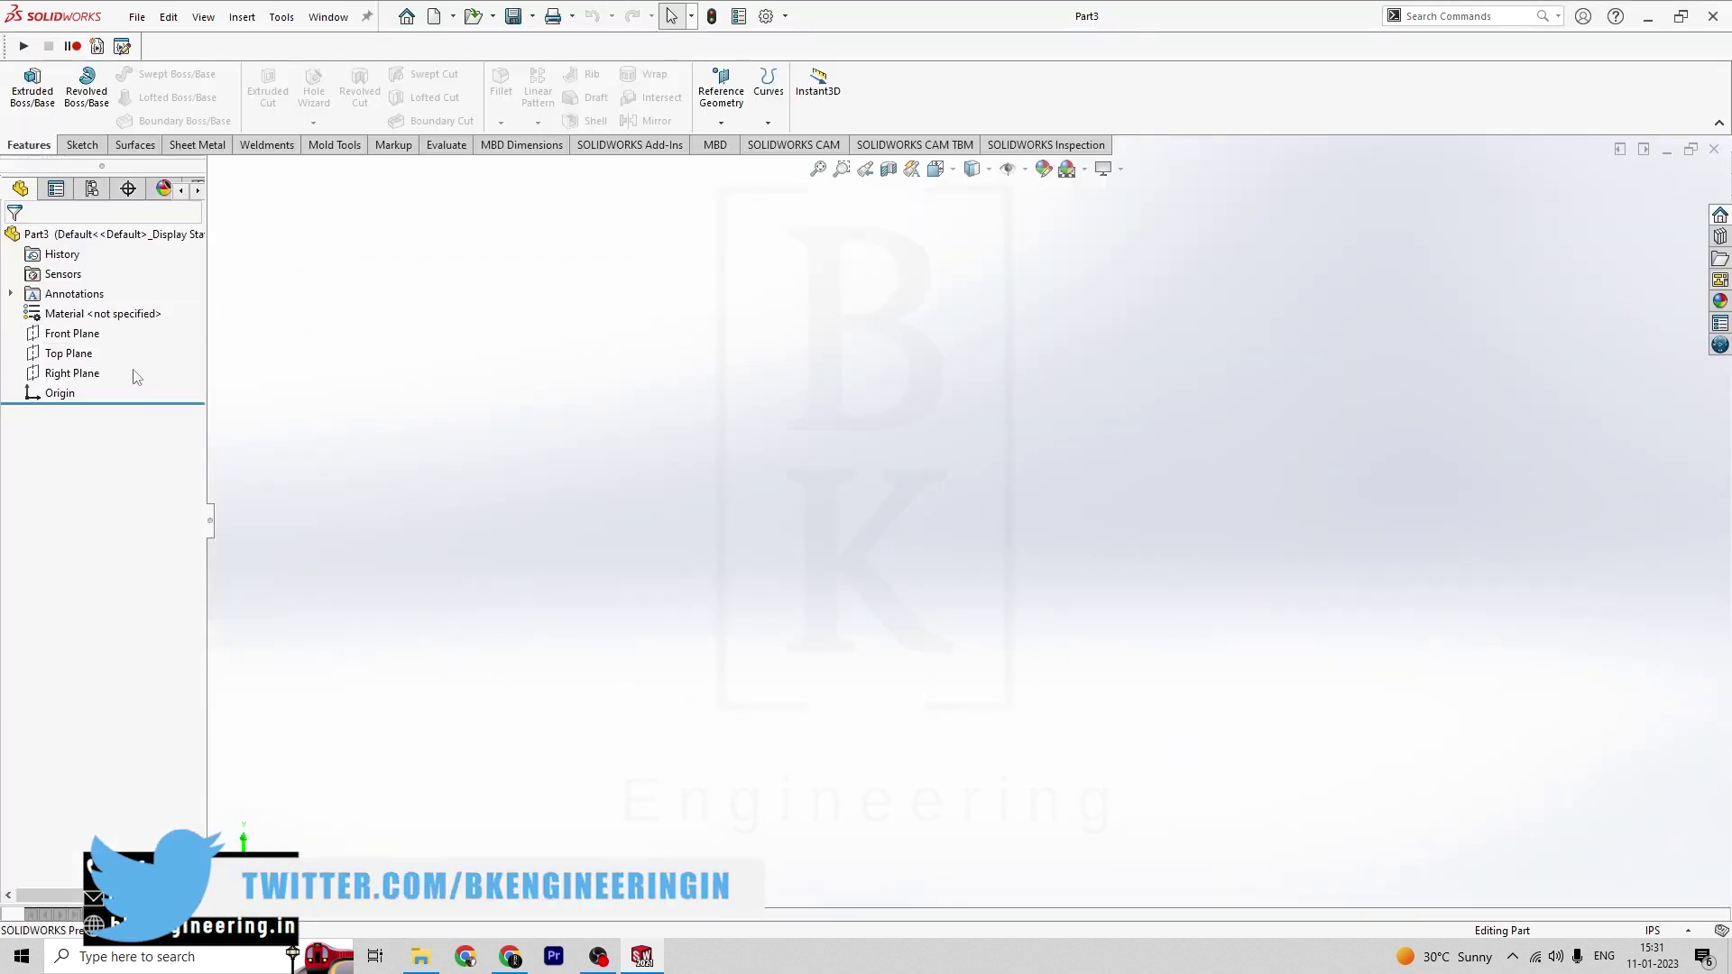
right_click(74, 334)
left_click(84, 303)
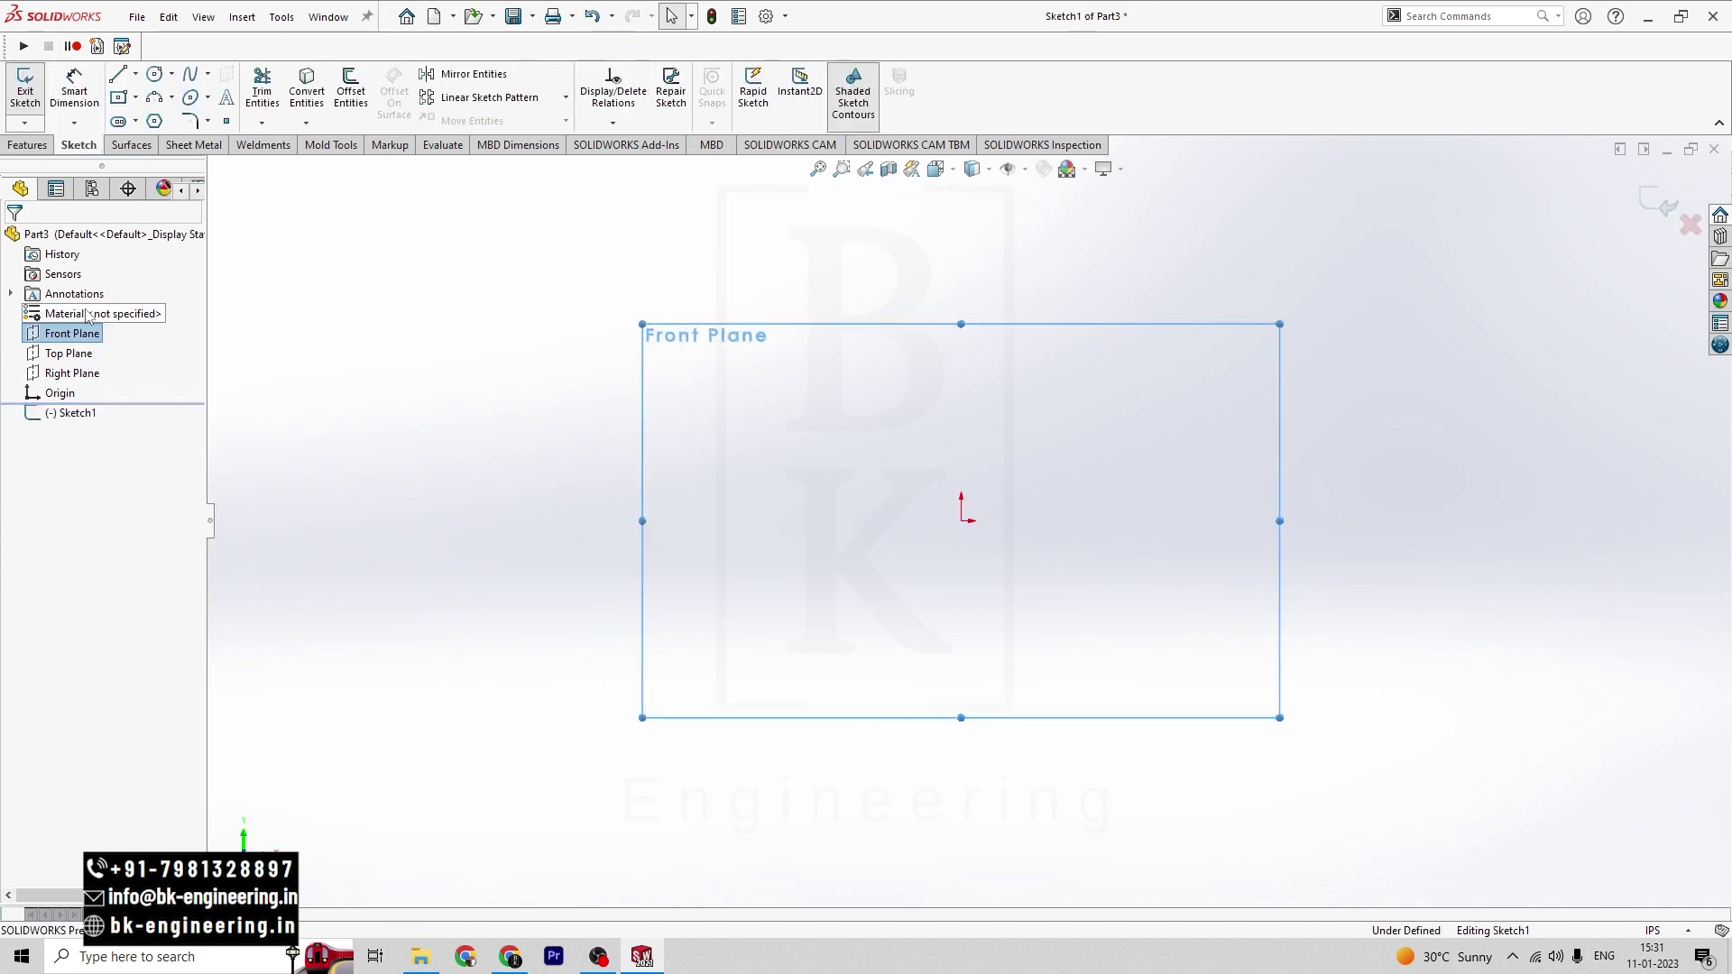
- Draw a vertical centerline upward from the origin to serve as the profile's axis
key("alt+Tab")
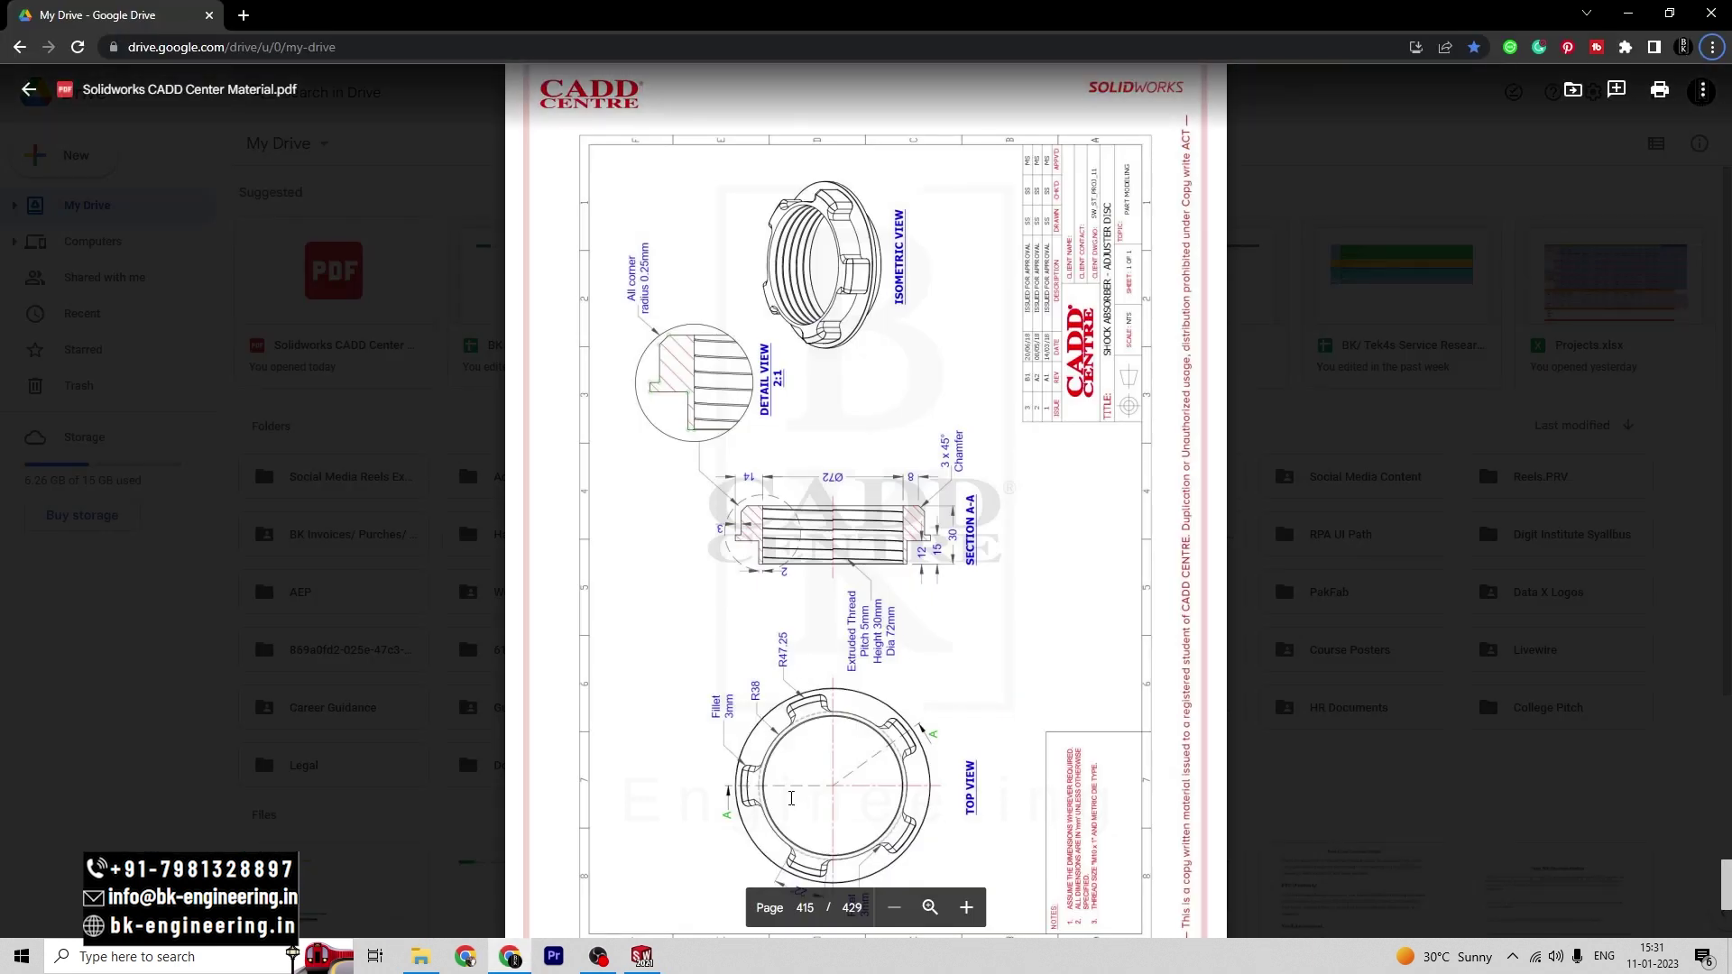
key("alt+Tab")
left_click(134, 76)
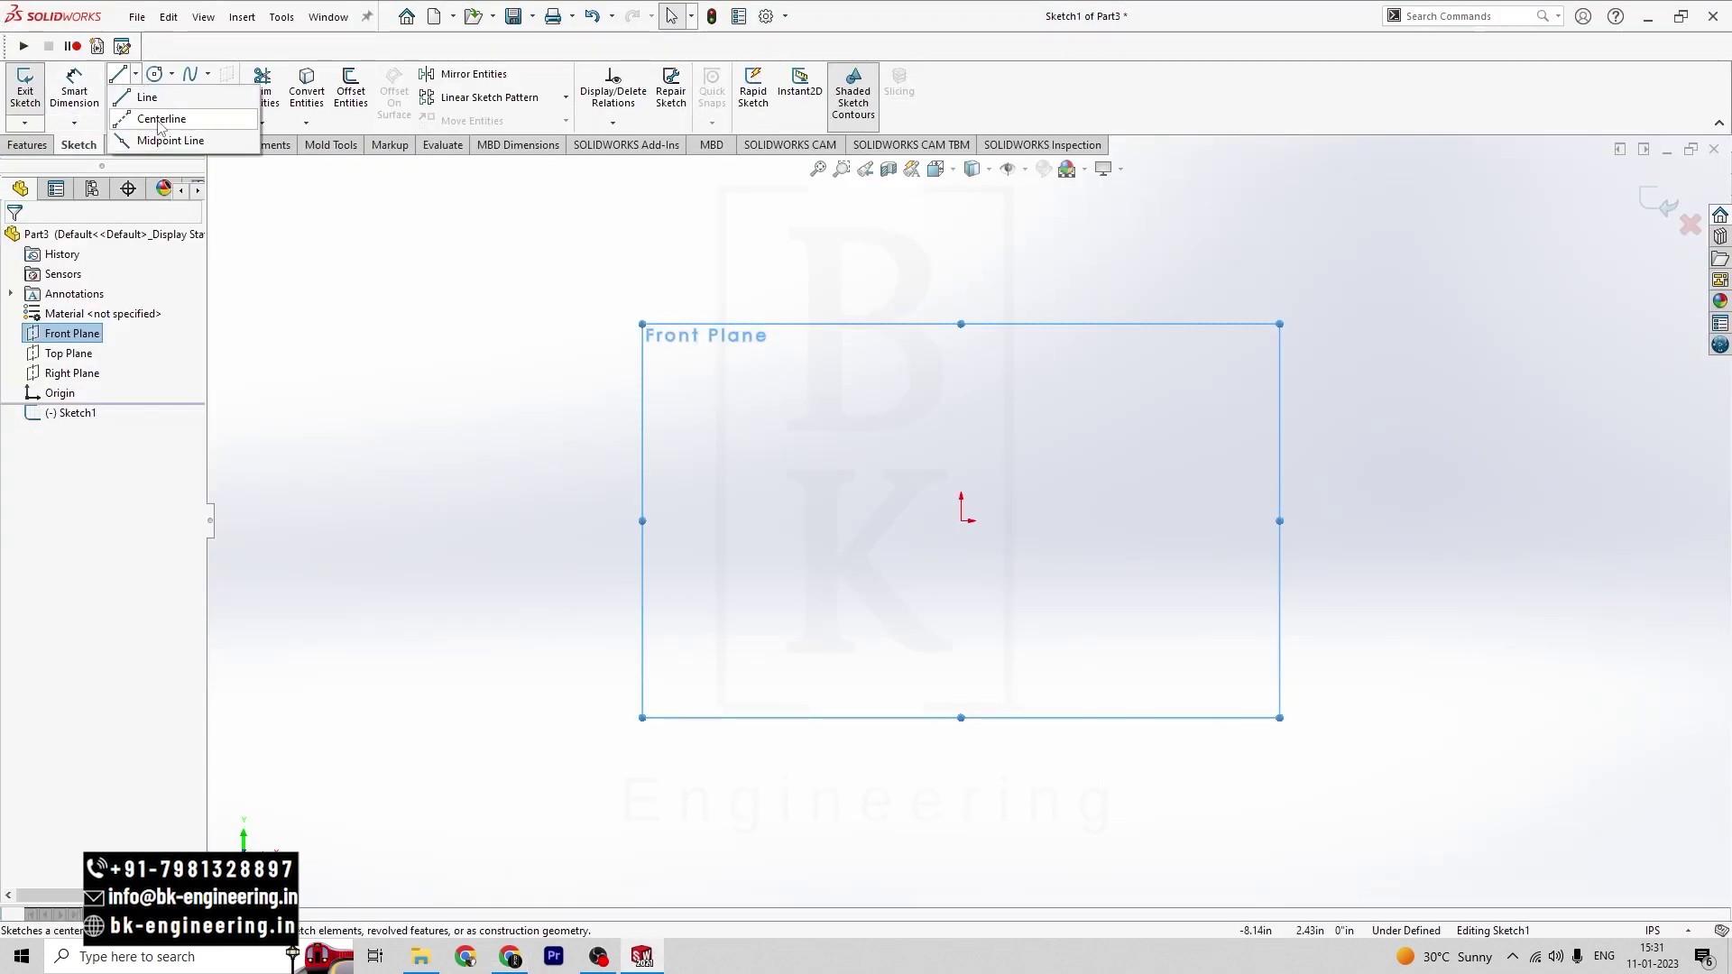
left_click(156, 116)
left_click(962, 521)
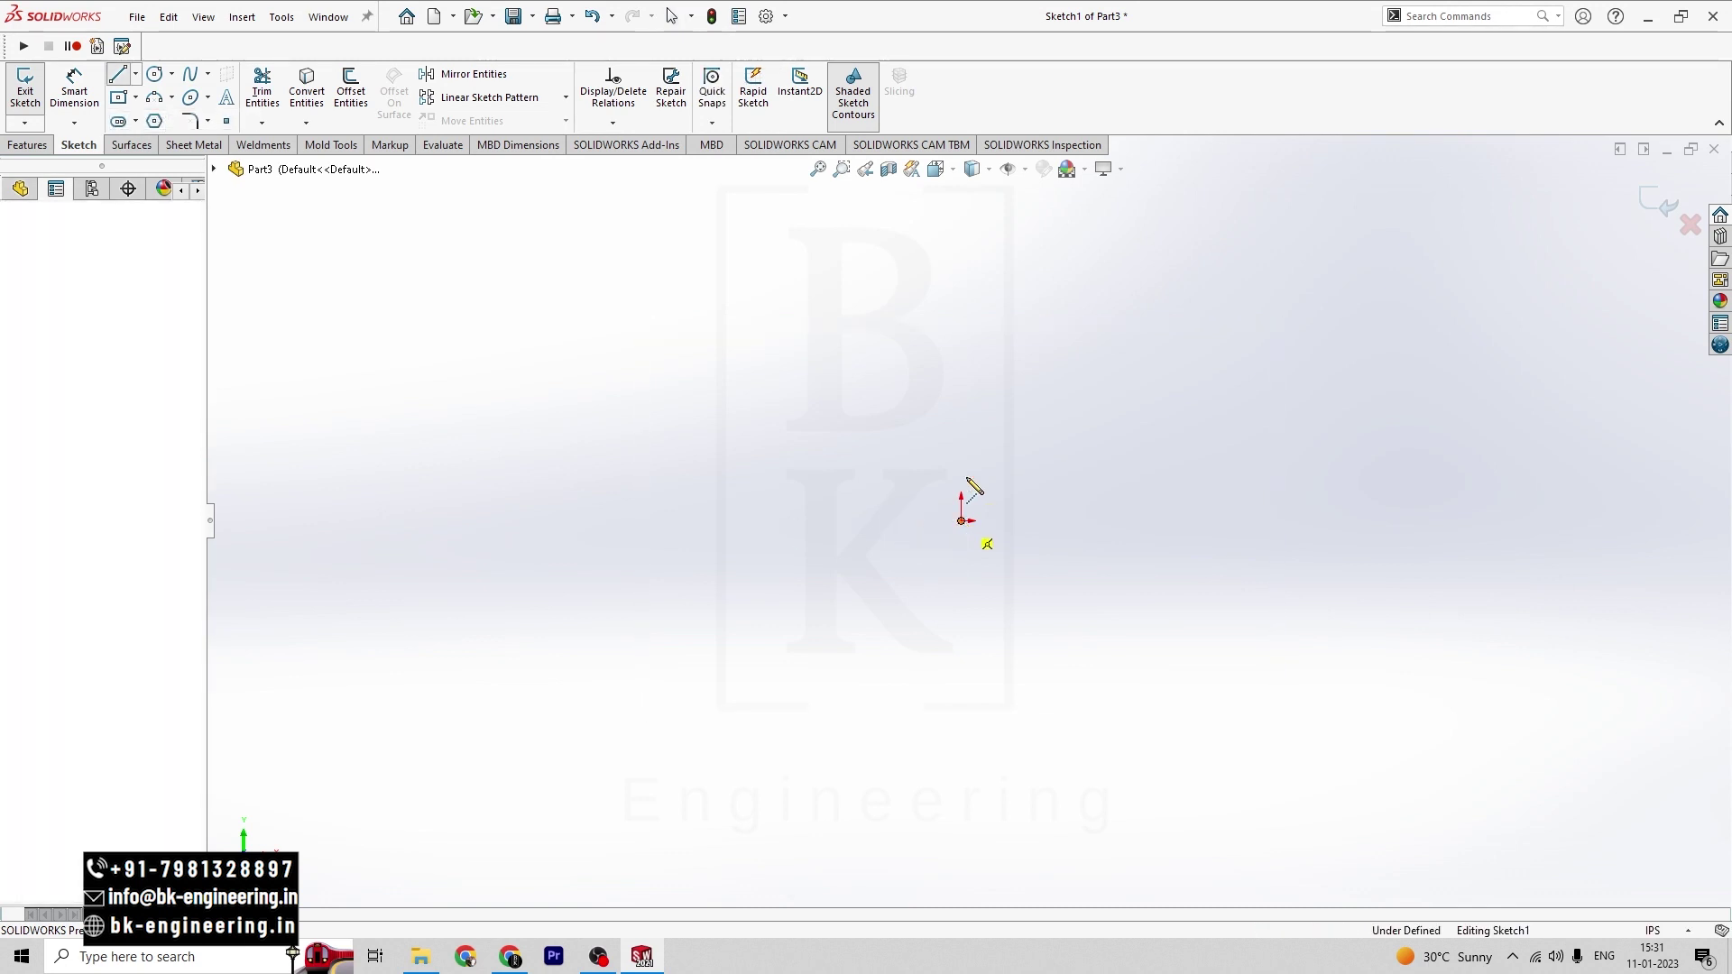
left_click(961, 304)
key("Escape")
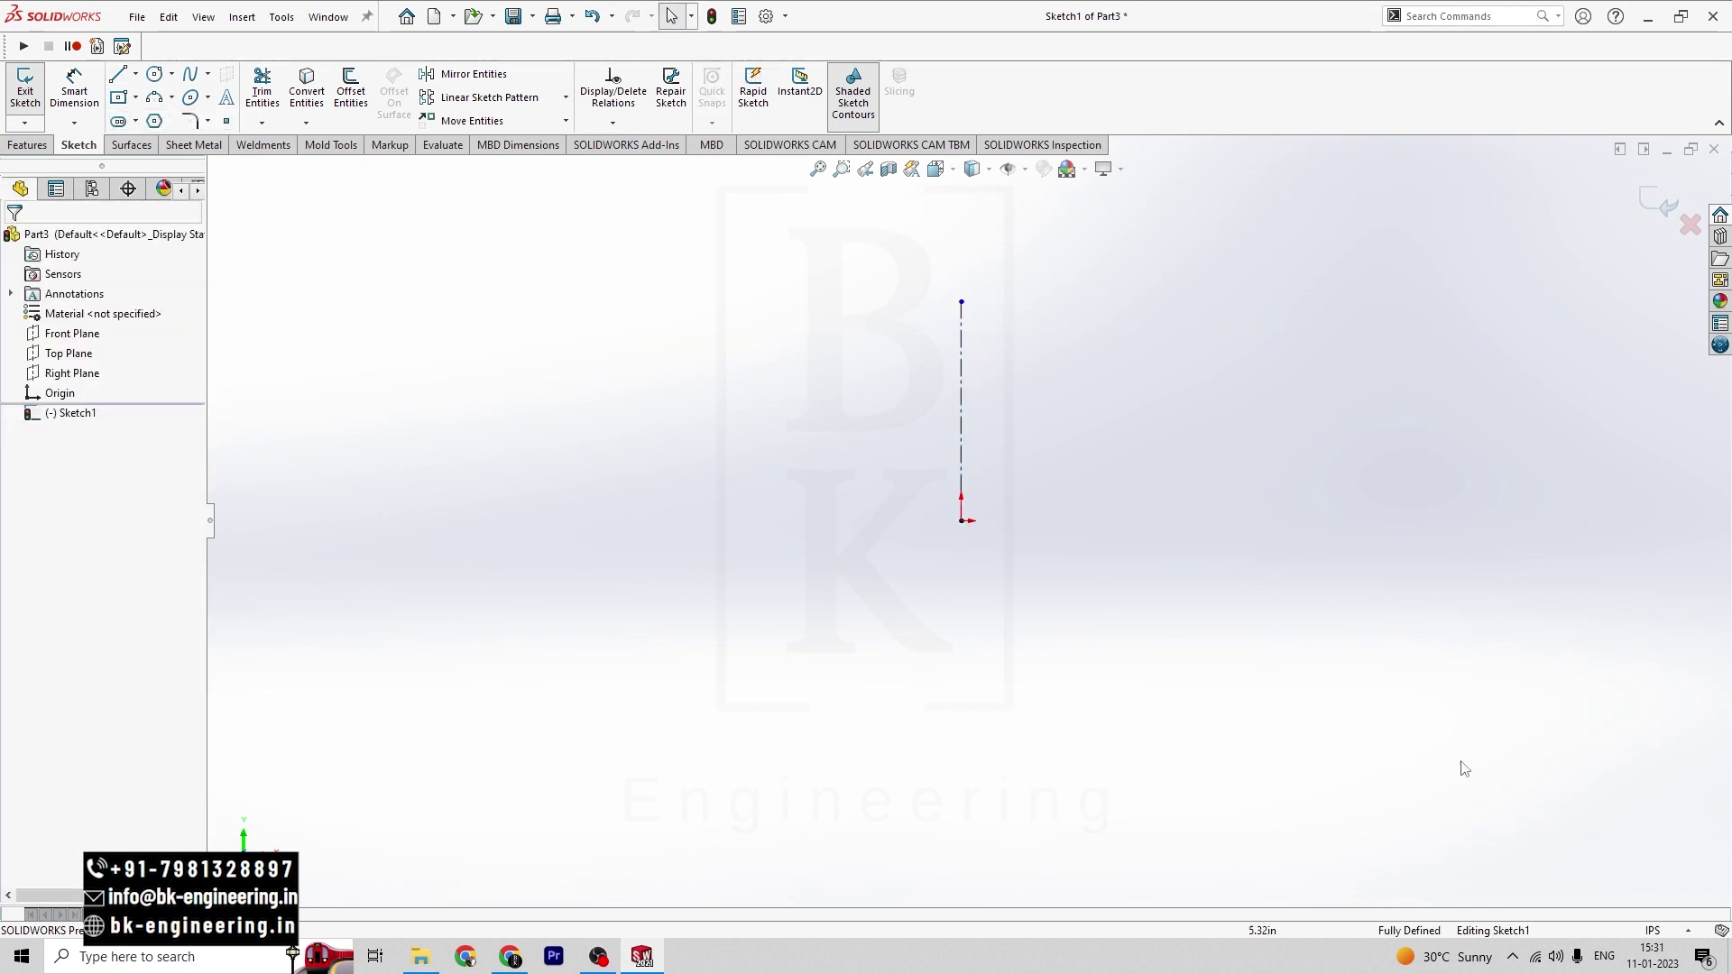
- Set the document units to MMGS and reopen the centerline sketch for editing
left_click(1689, 932)
left_click(1581, 856)
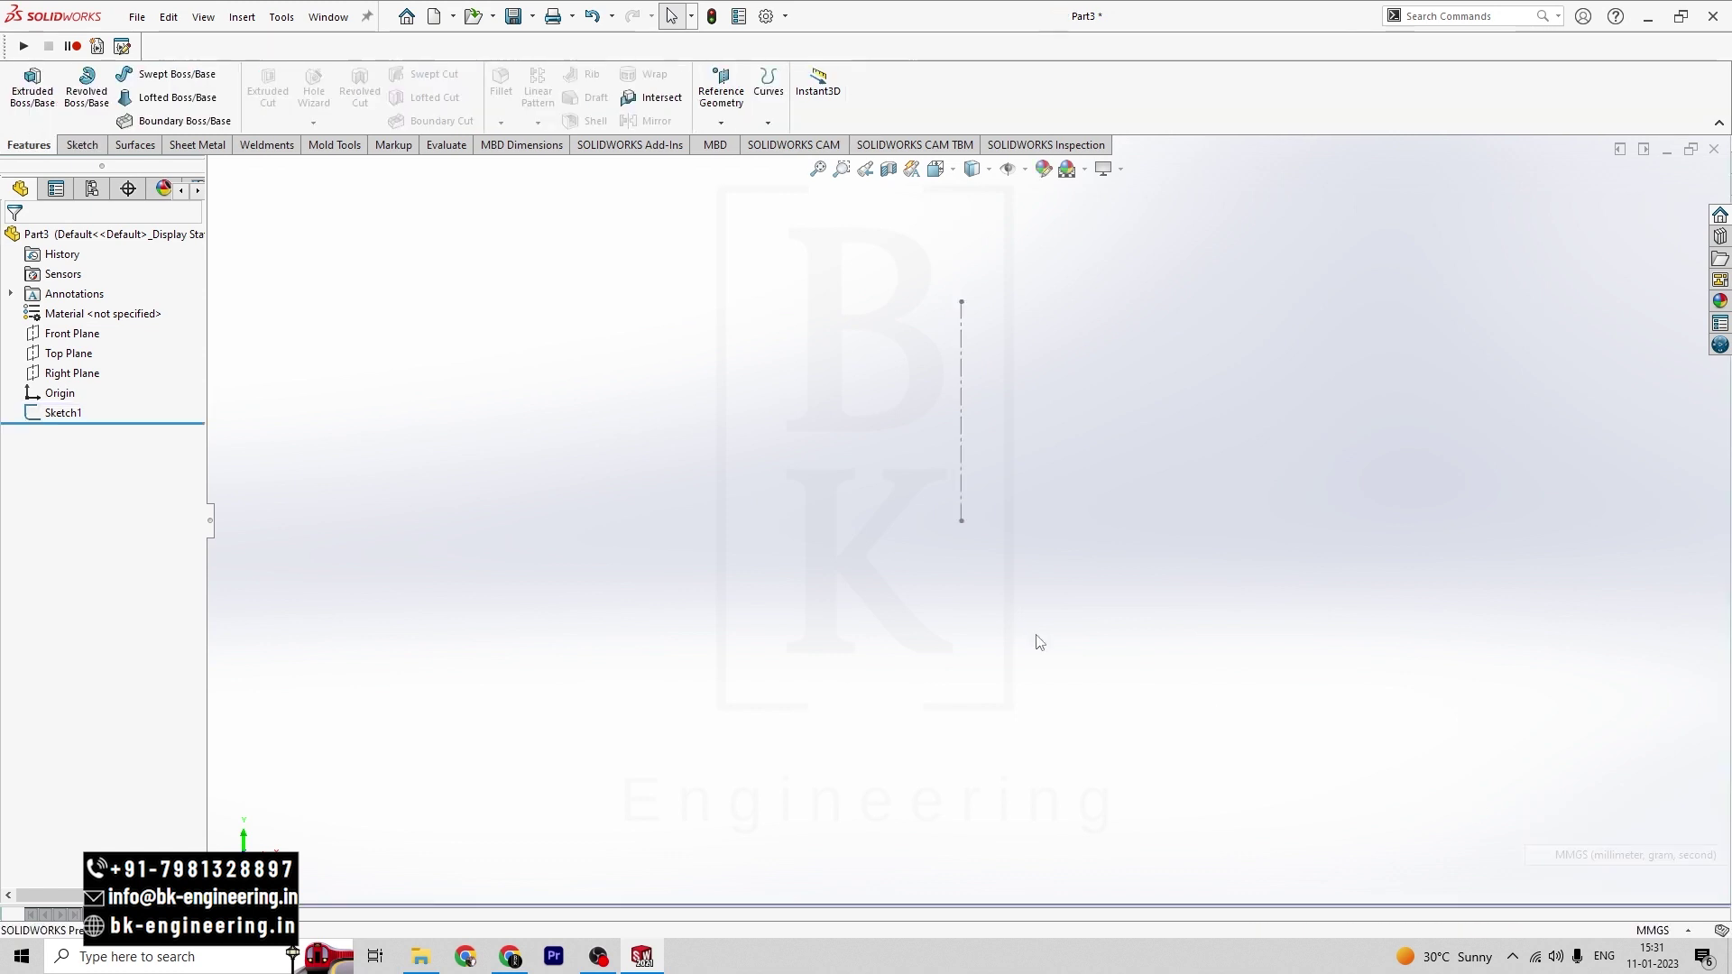
right_click(54, 413)
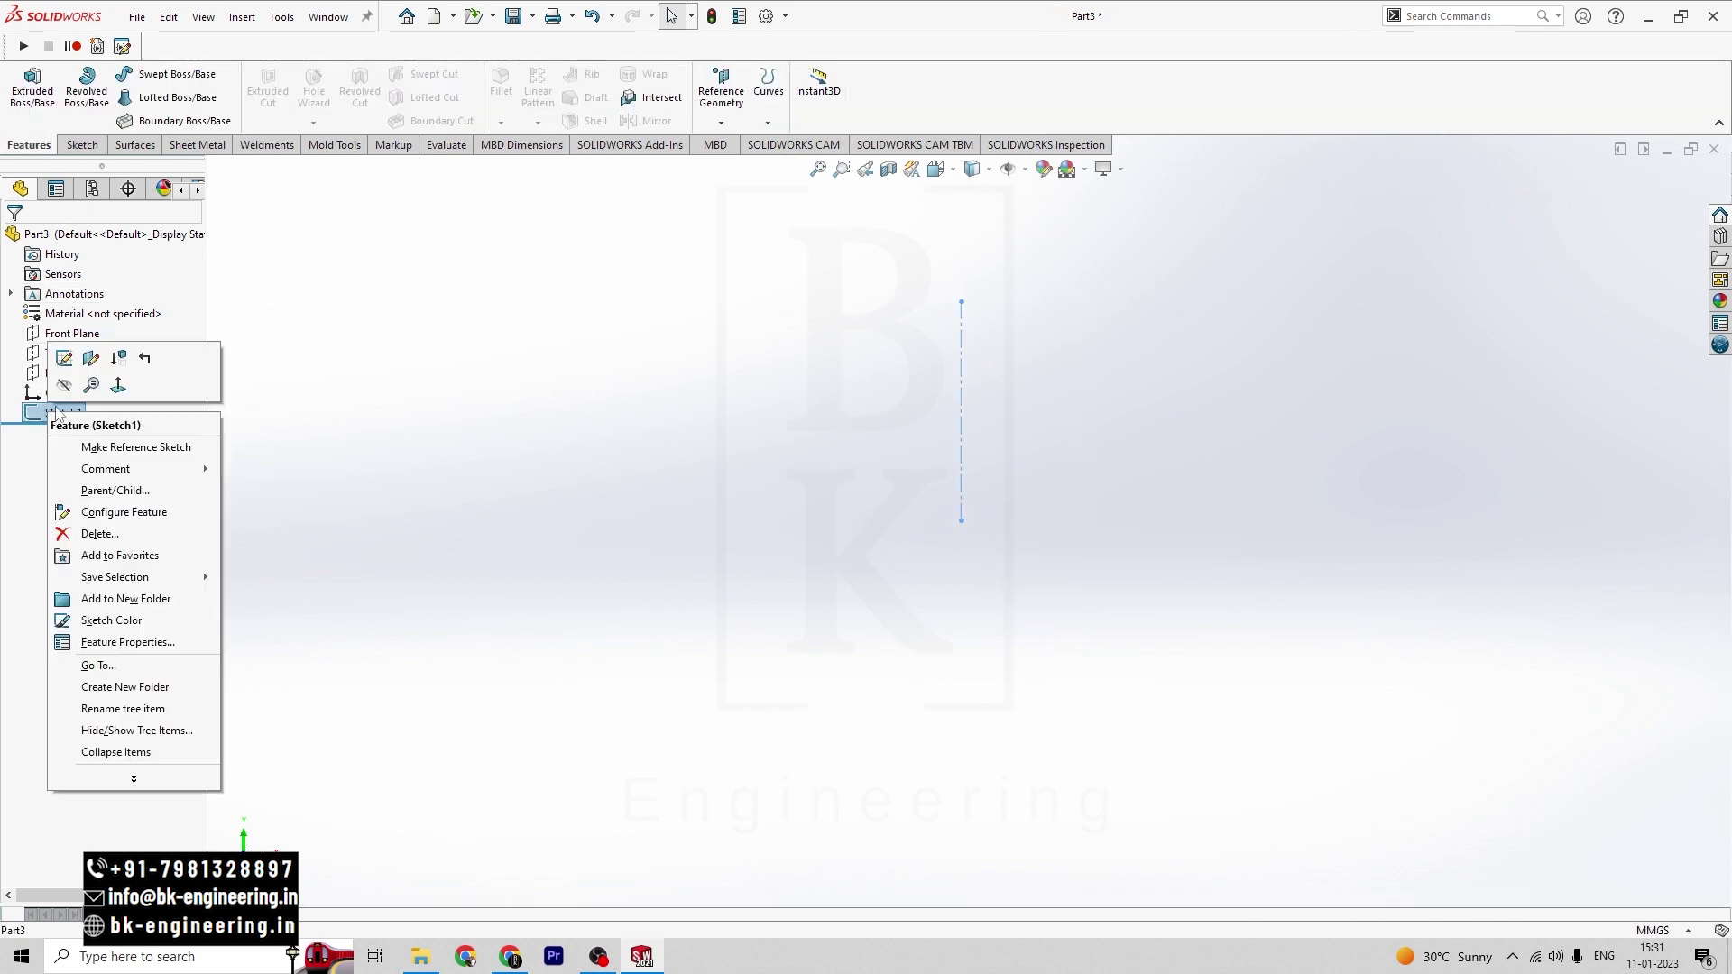
left_click(63, 361)
- Sketch a closed sideways T-shaped profile about 13 mm right of the centerline, its body about 12 mm wide and its flange about 6.5 mm thick
key("alt+Tab")
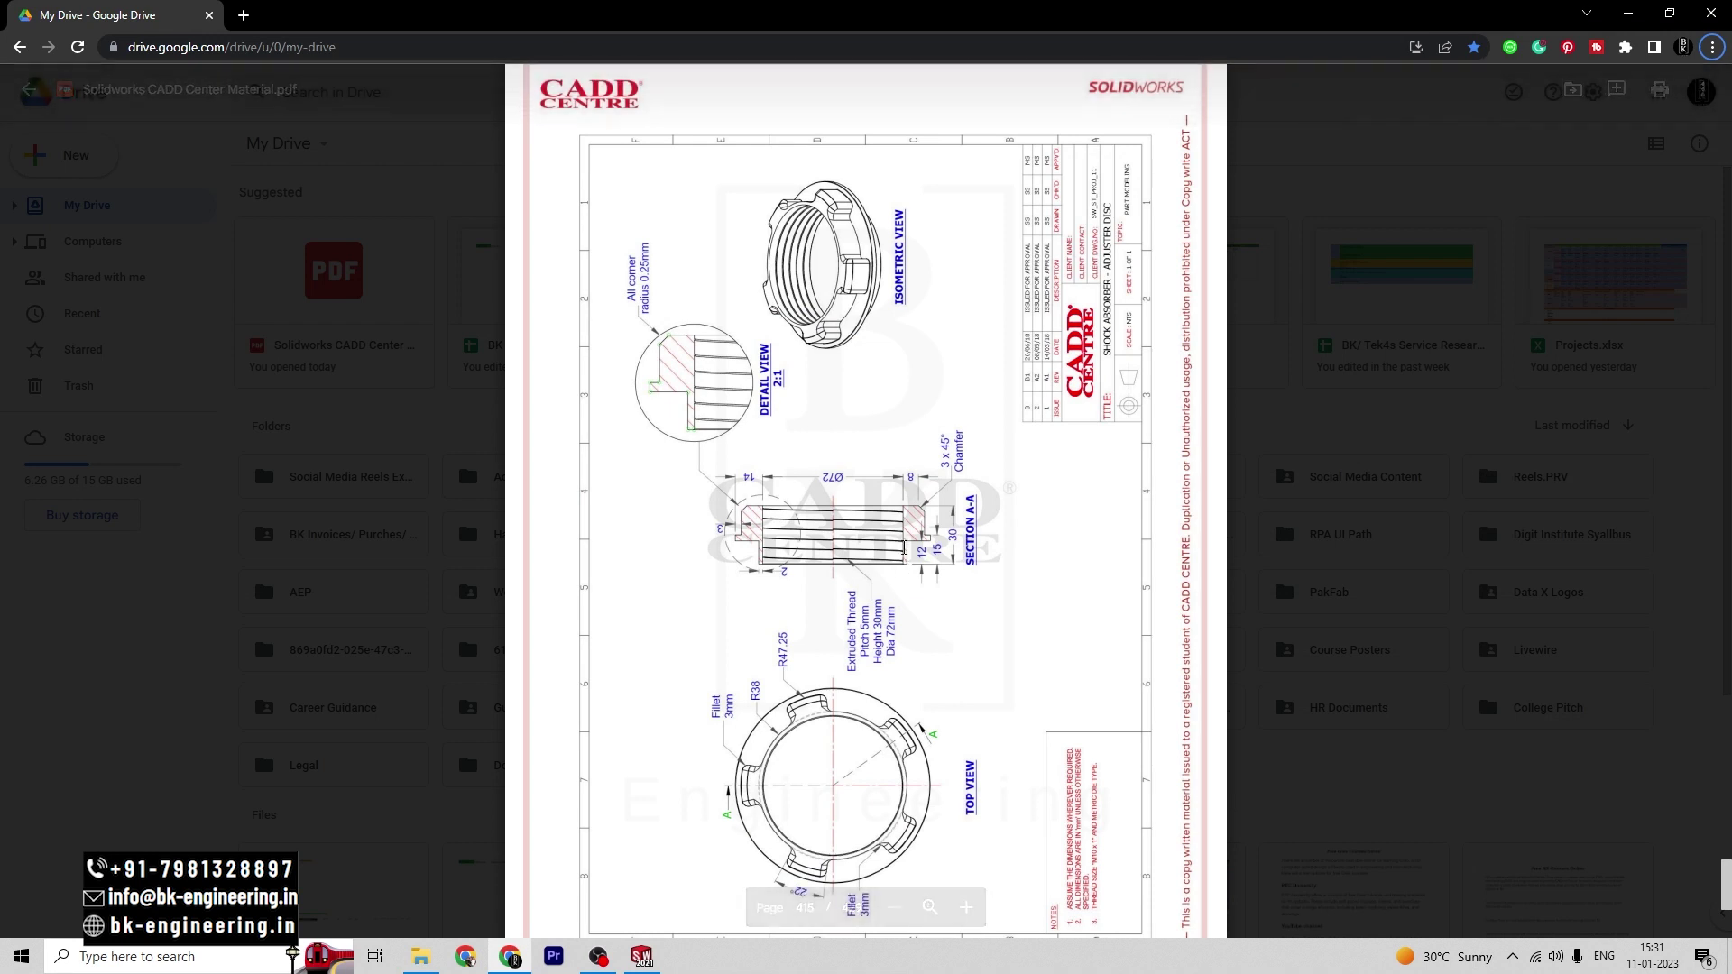
key("alt+Tab")
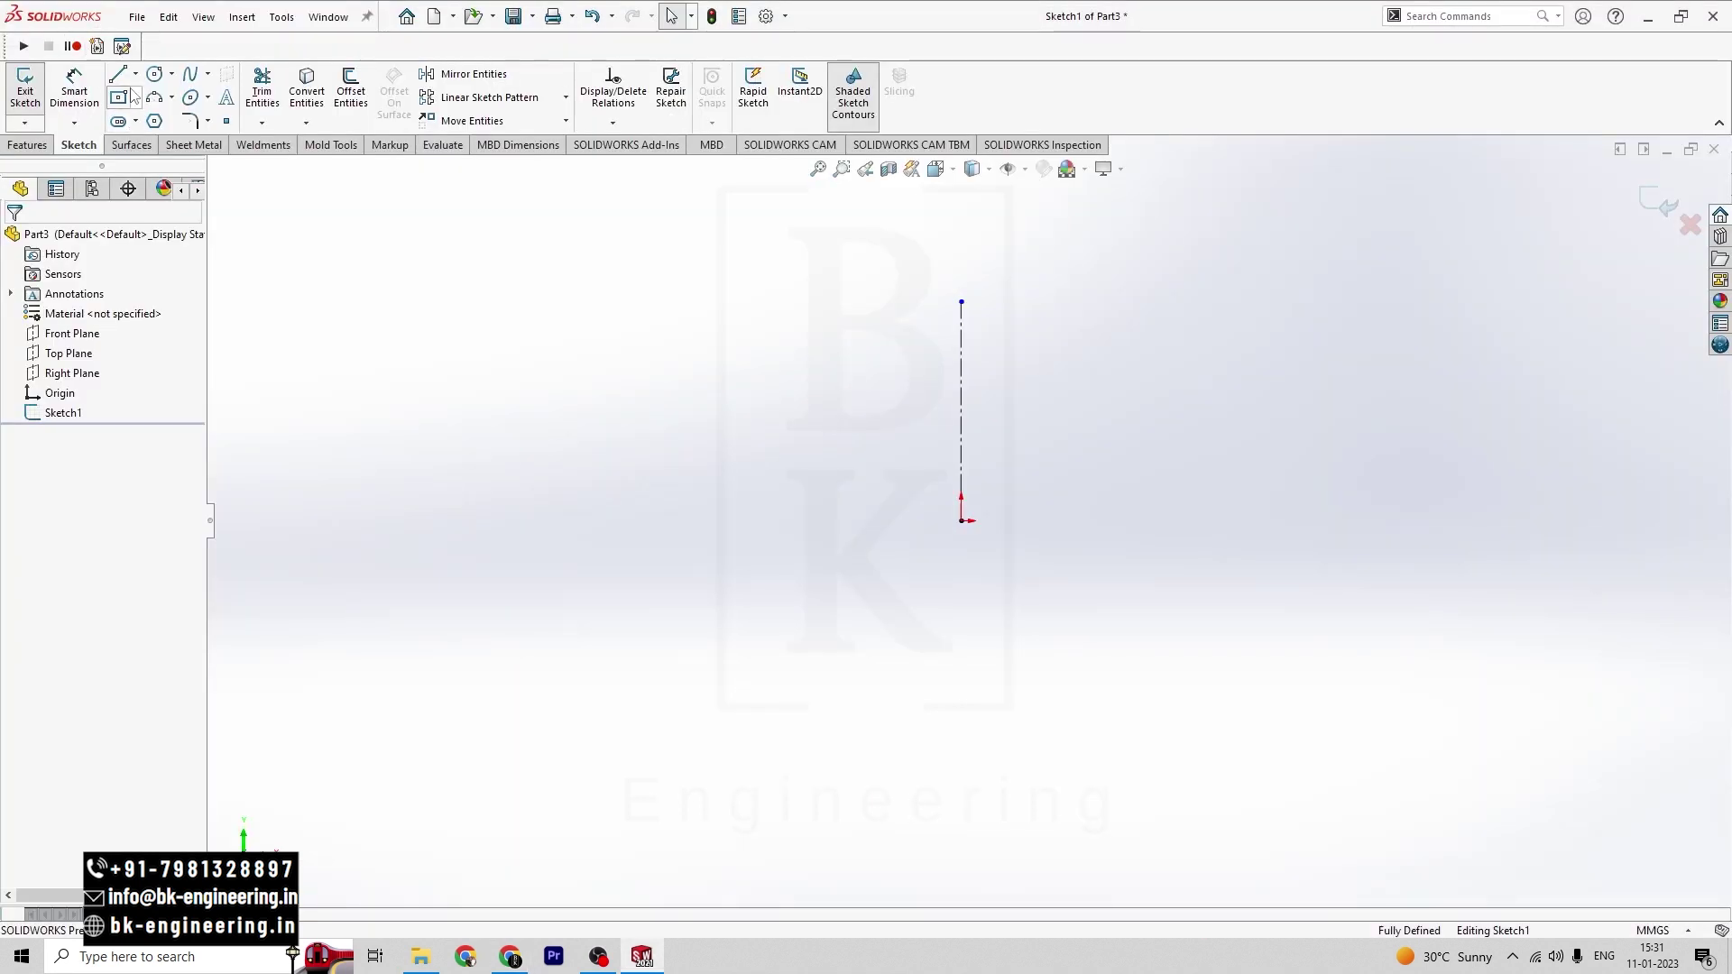
left_click(119, 75)
left_click(1019, 361)
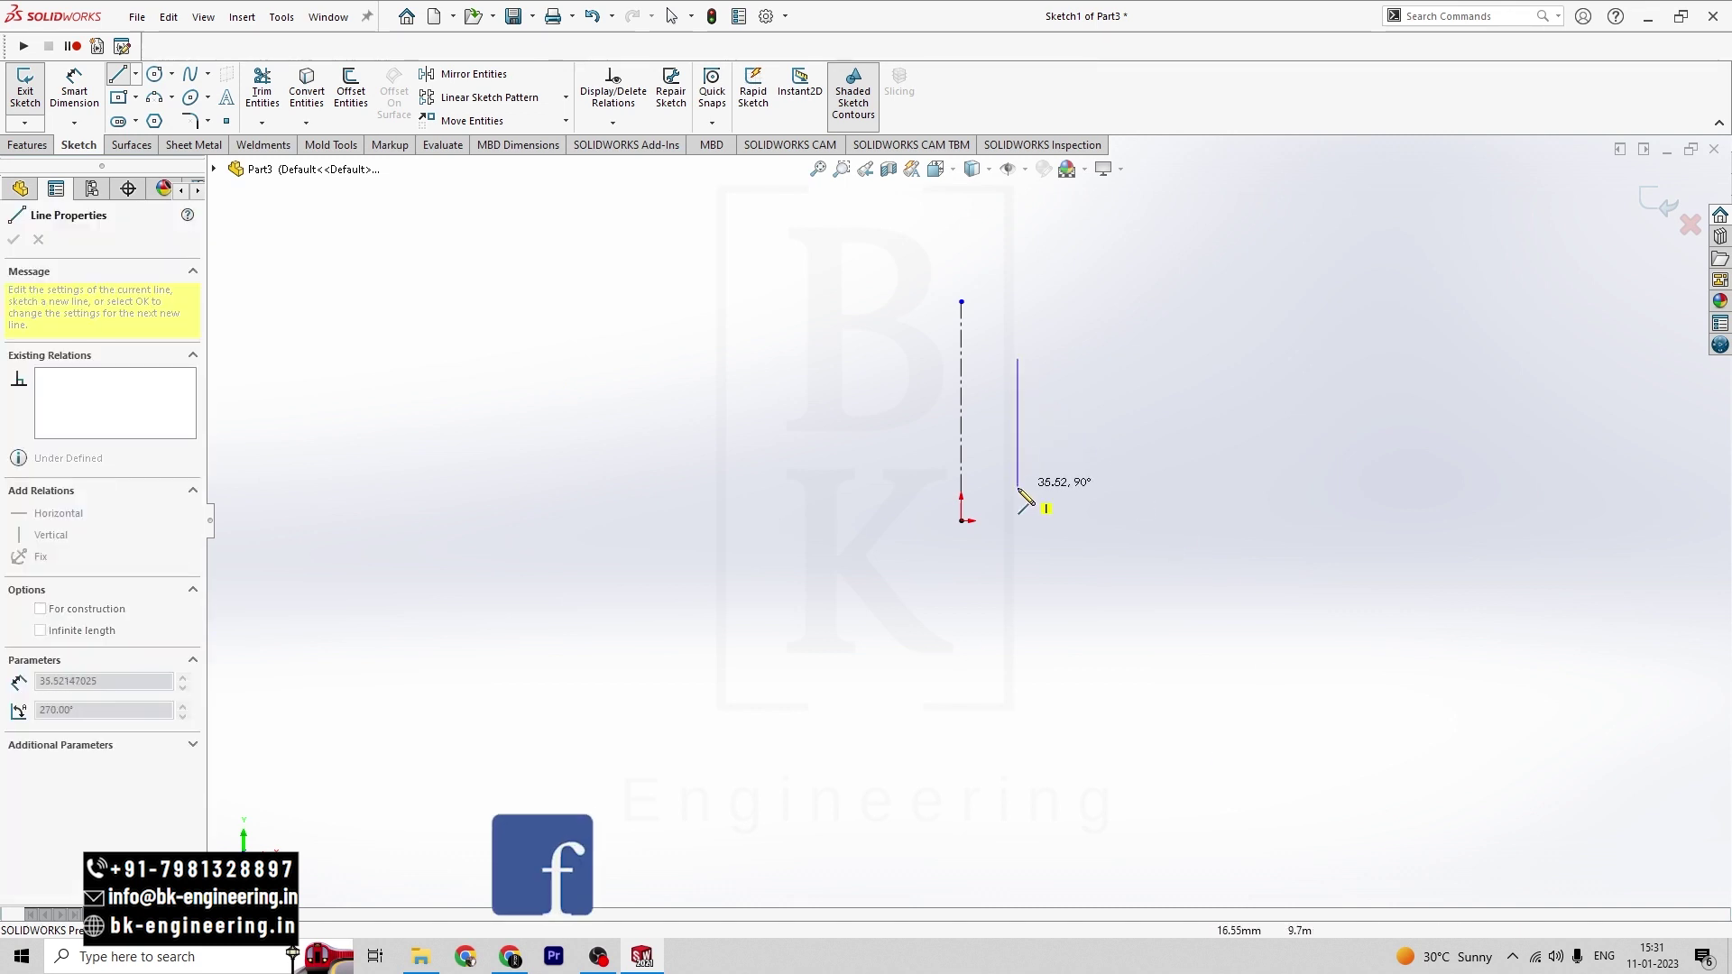
left_click(1019, 490)
left_click(1071, 489)
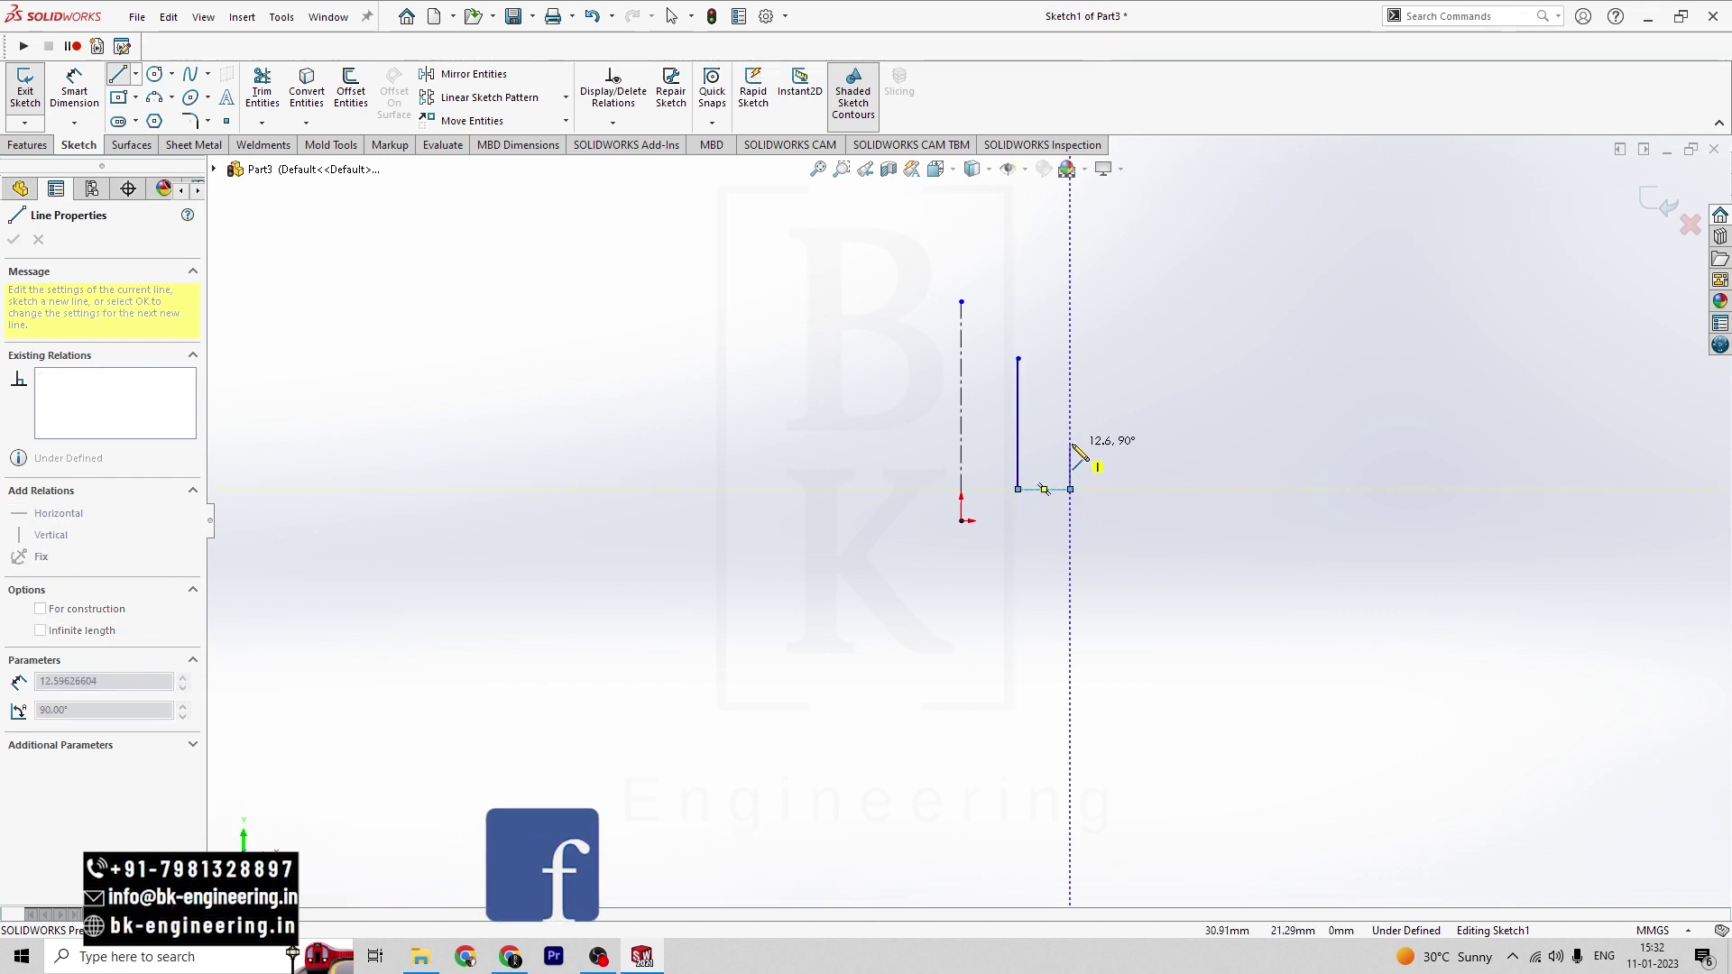
left_click(1071, 437)
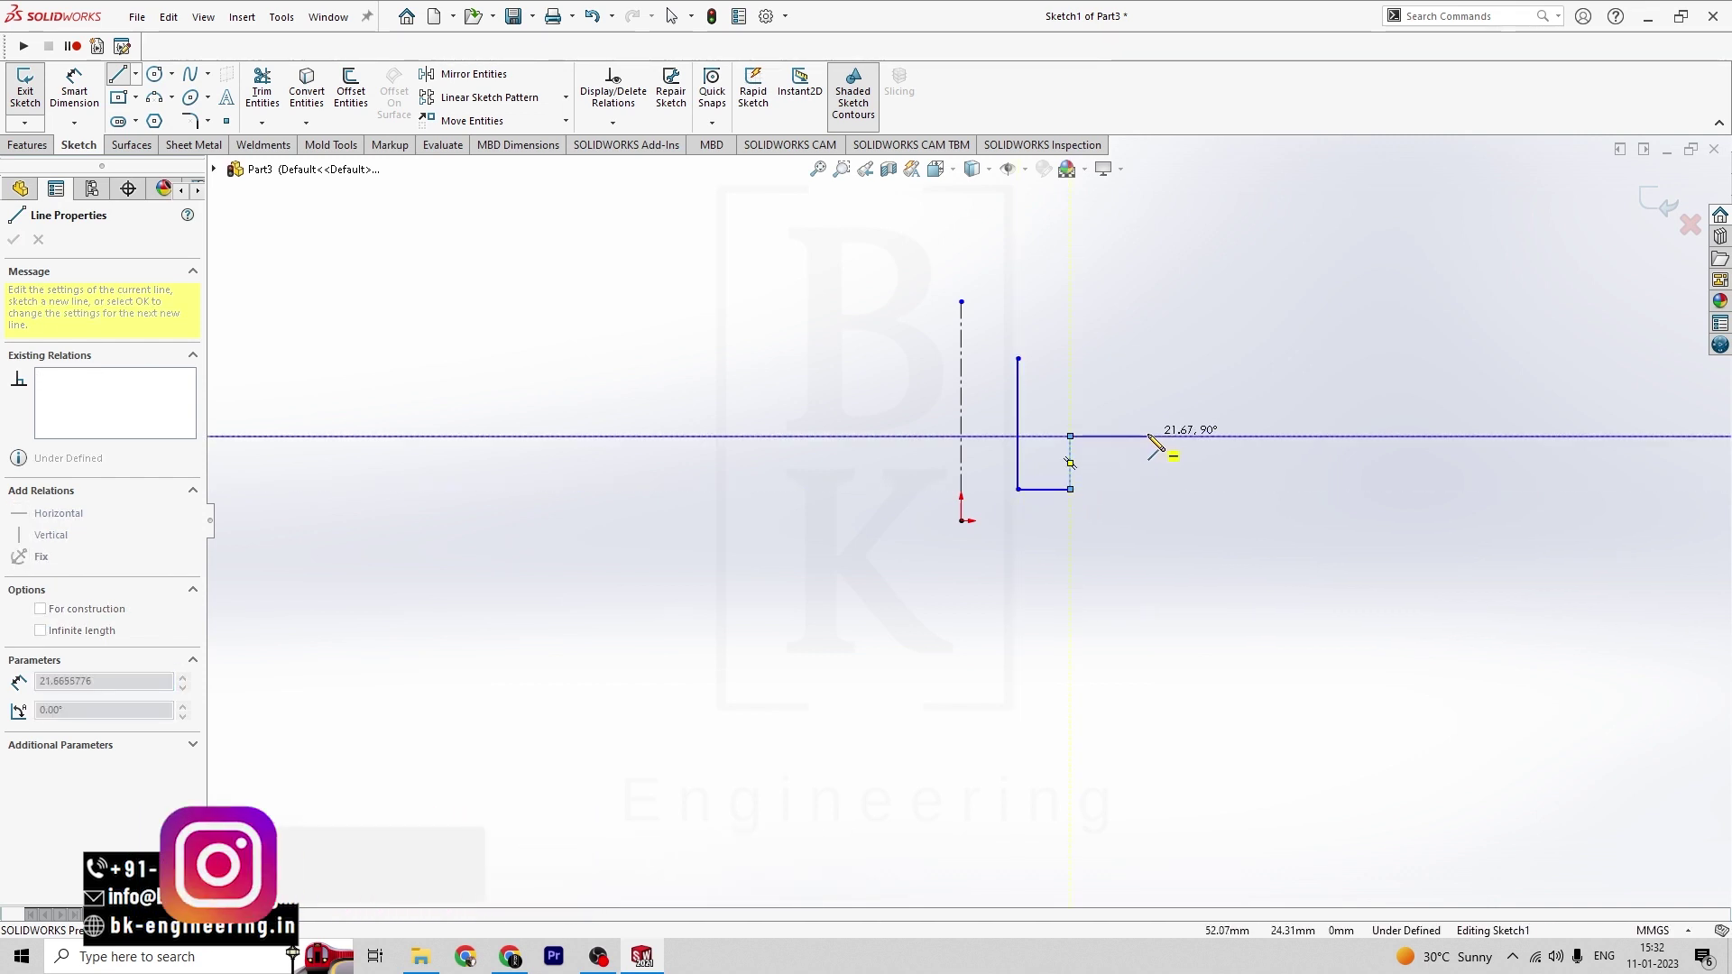
left_click(1157, 437)
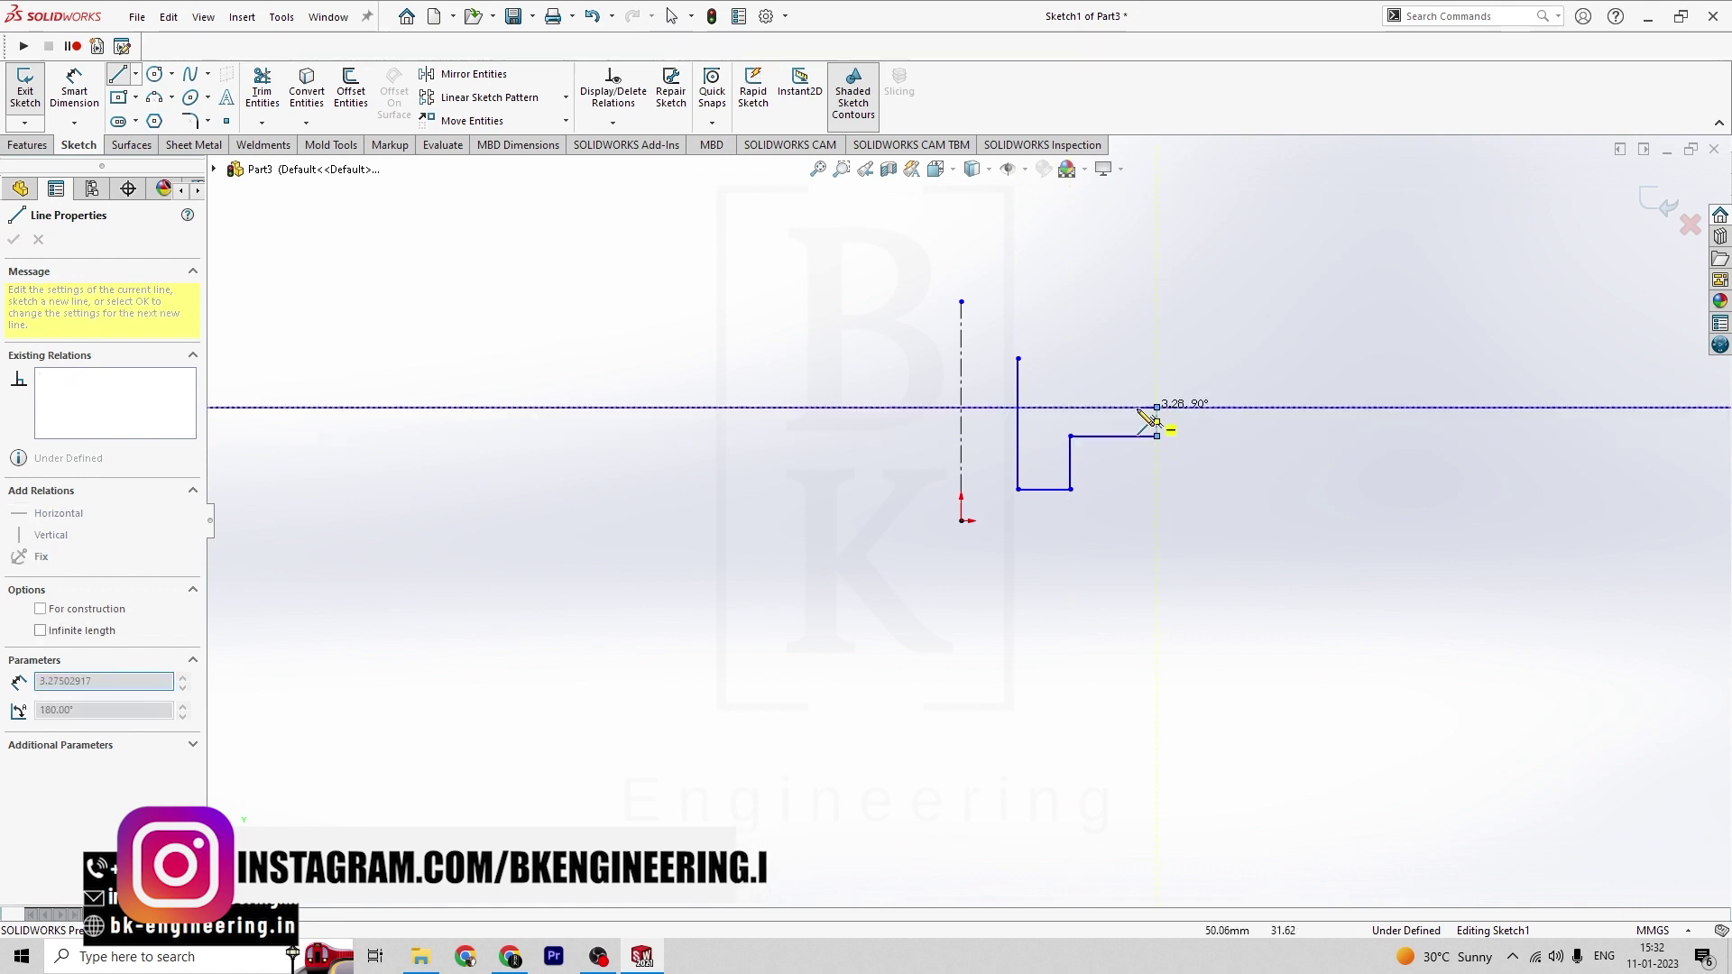
left_click(1071, 407)
left_click(1070, 358)
left_click(1019, 358)
- Check the reference drawing and dimension the profile's outer vertical edge below the flange as 12 mm
key("alt+Tab")
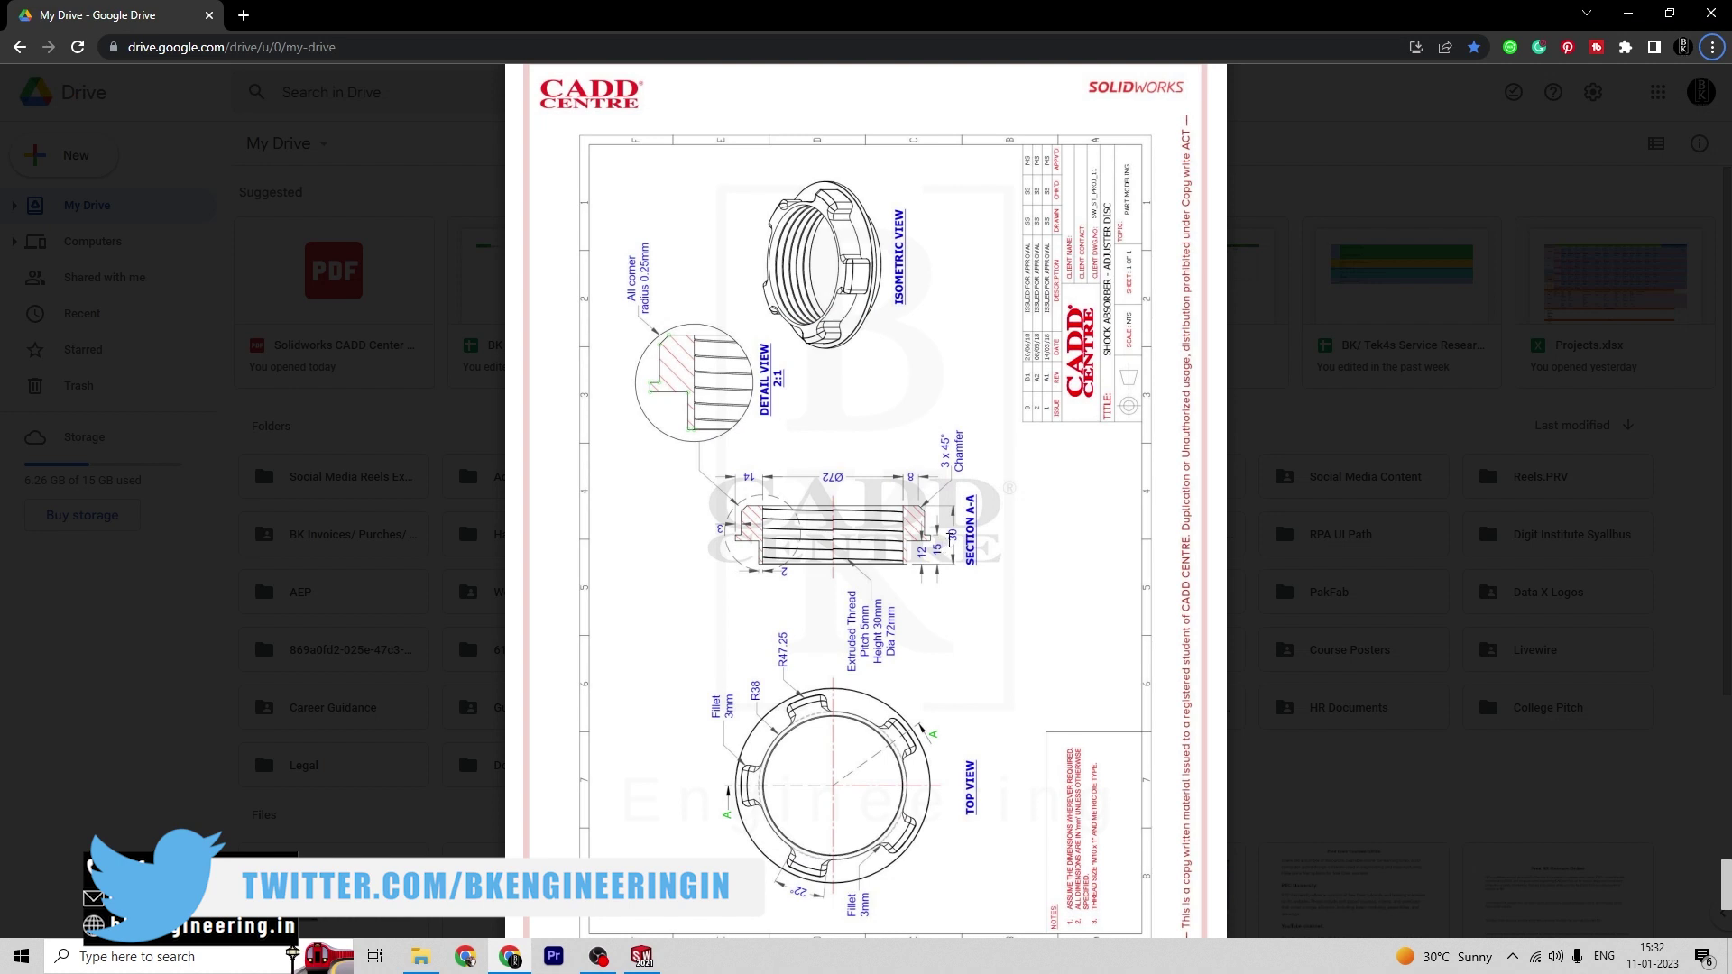
key("alt+Tab")
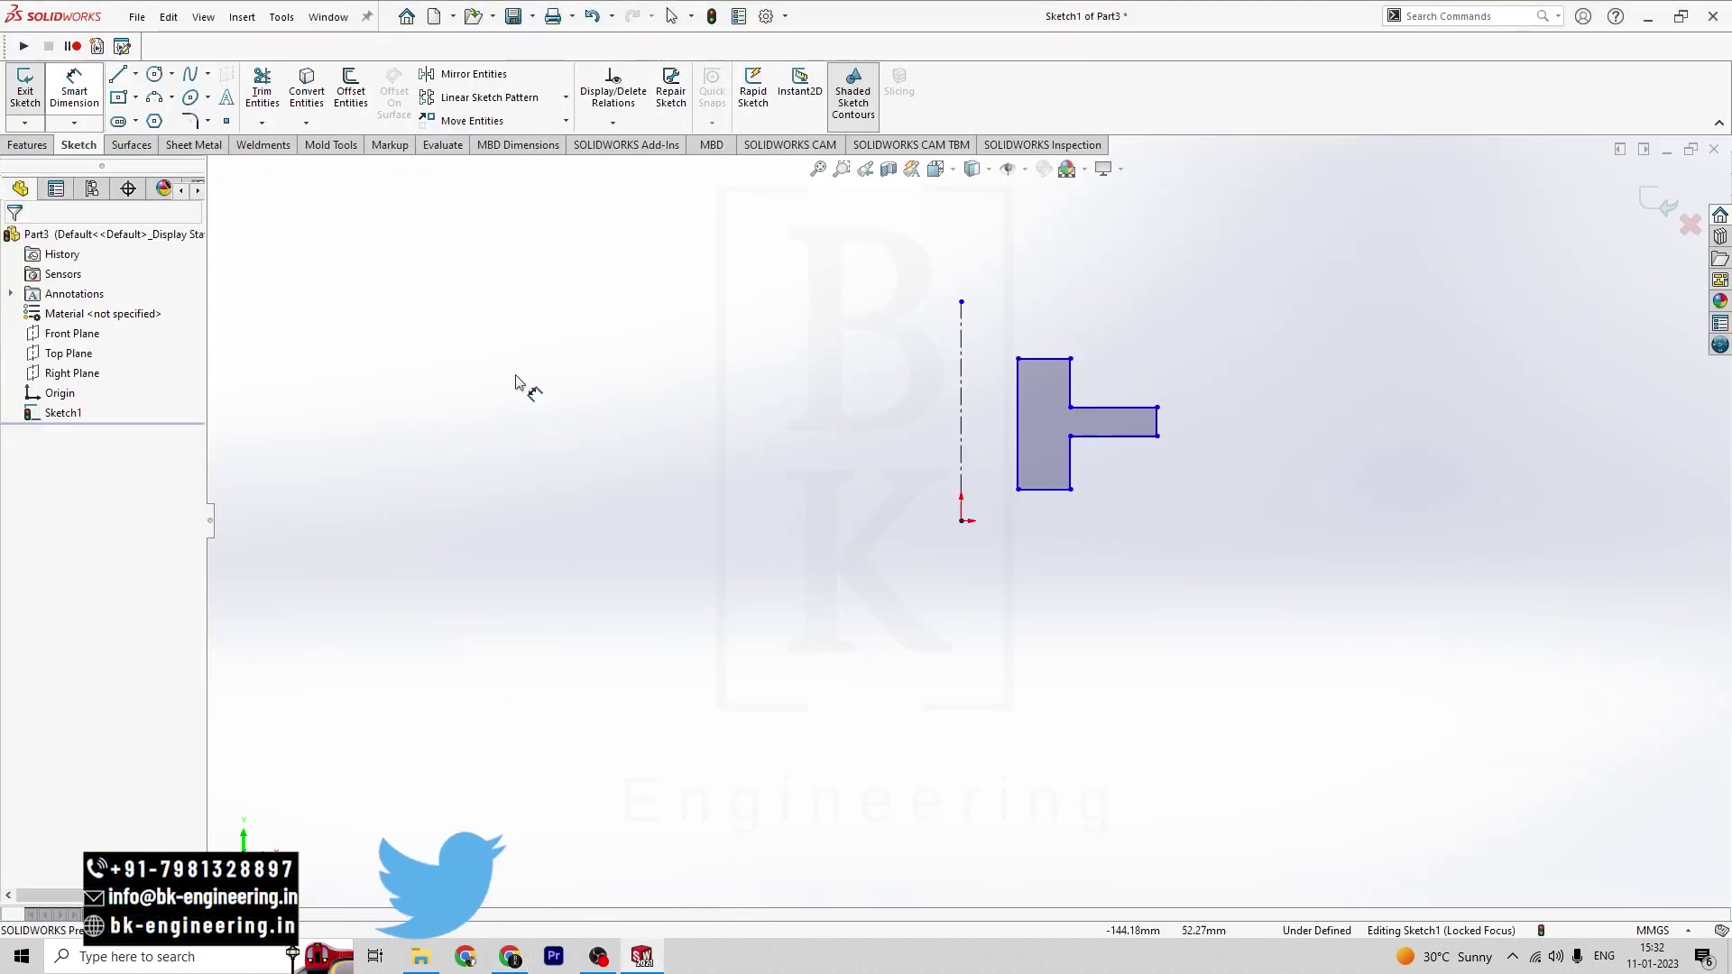
left_click(1073, 474)
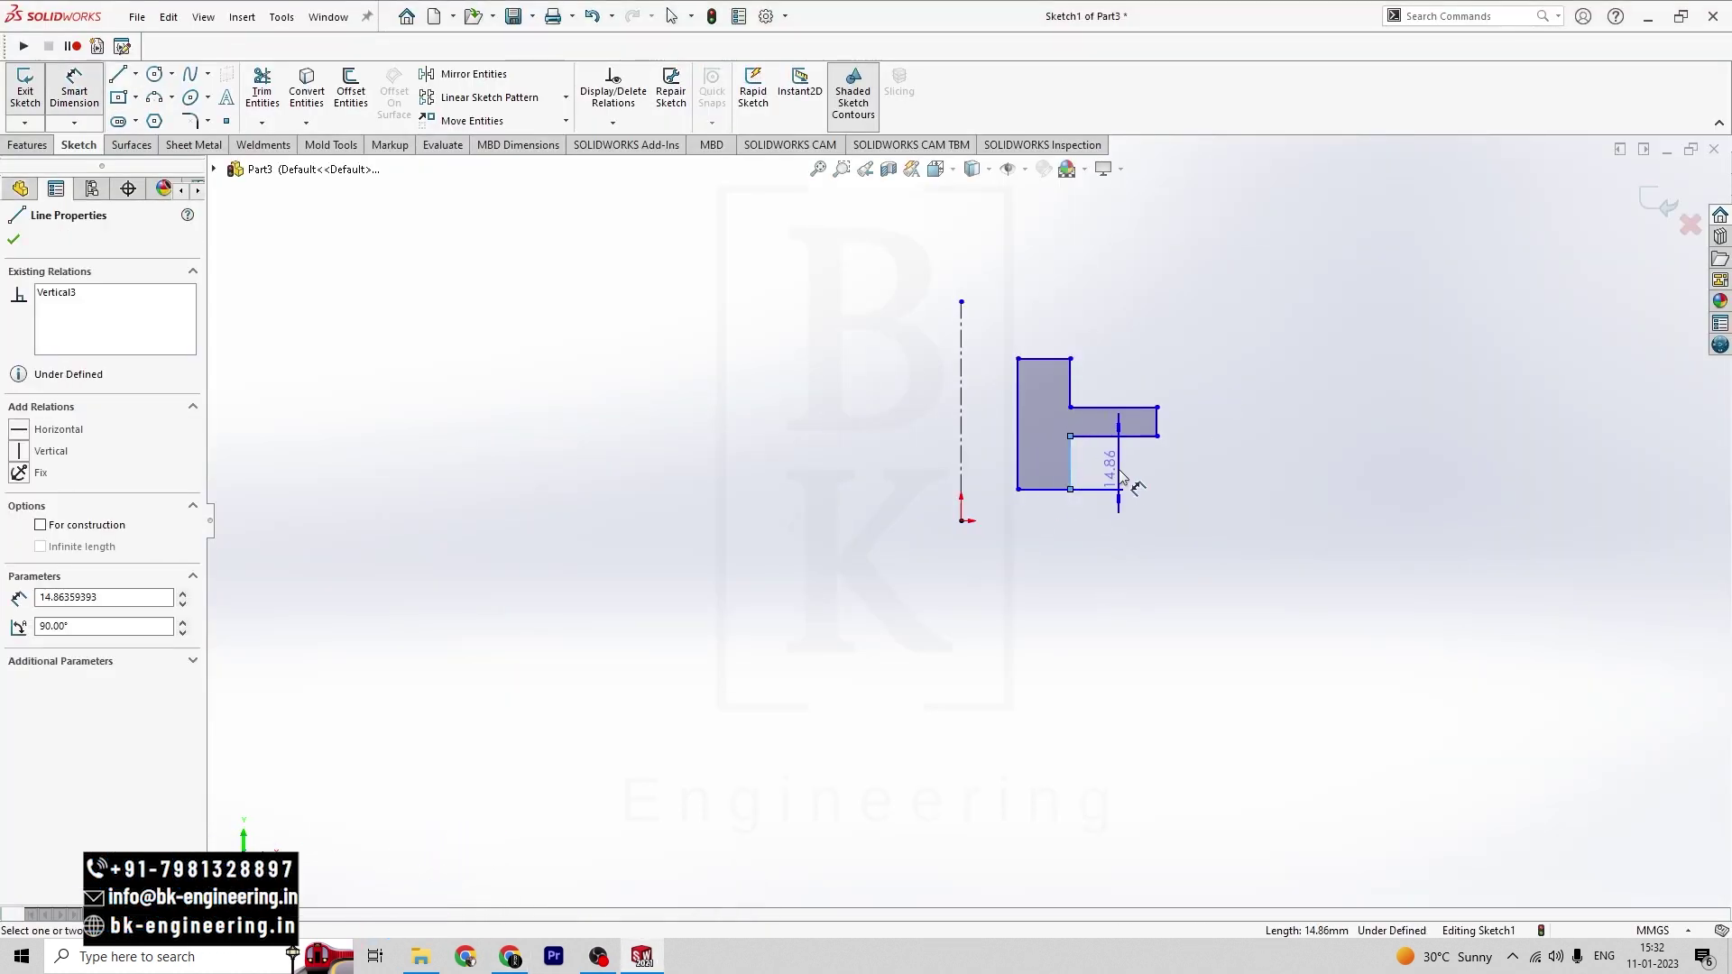
left_click(1121, 476)
type("12")
key("Return")
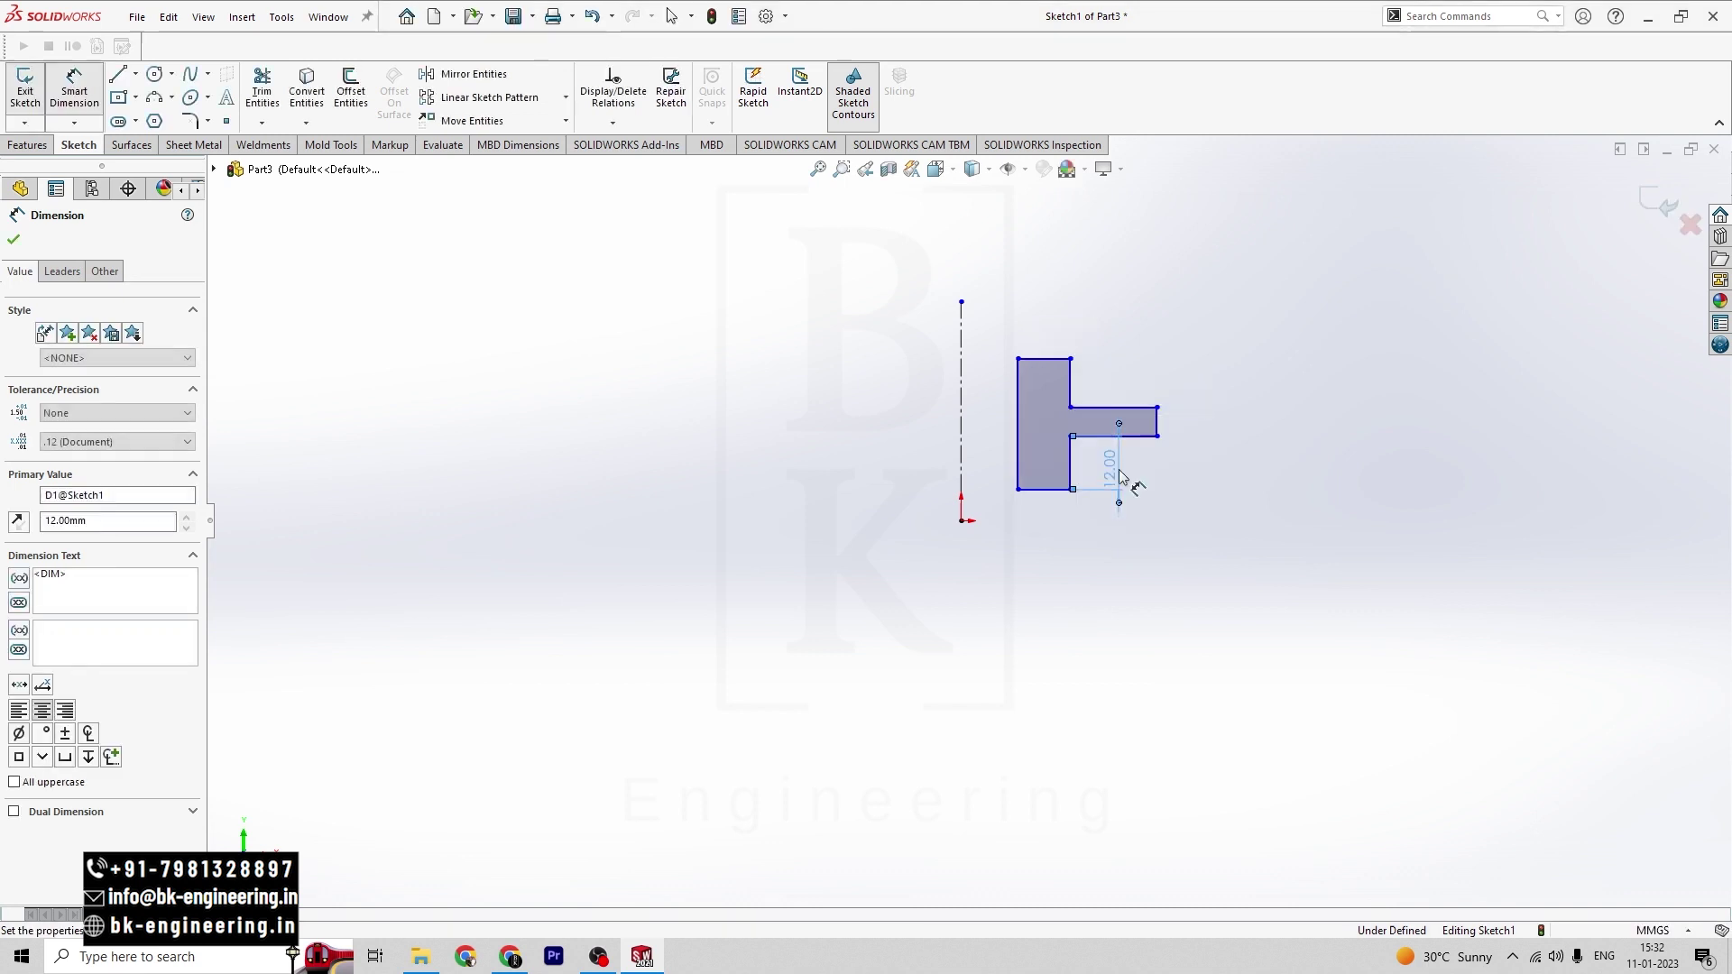
- Dimension the flange thickness as 3 mm and the outer vertical edge above the flange as 15 mm
left_click(1159, 427)
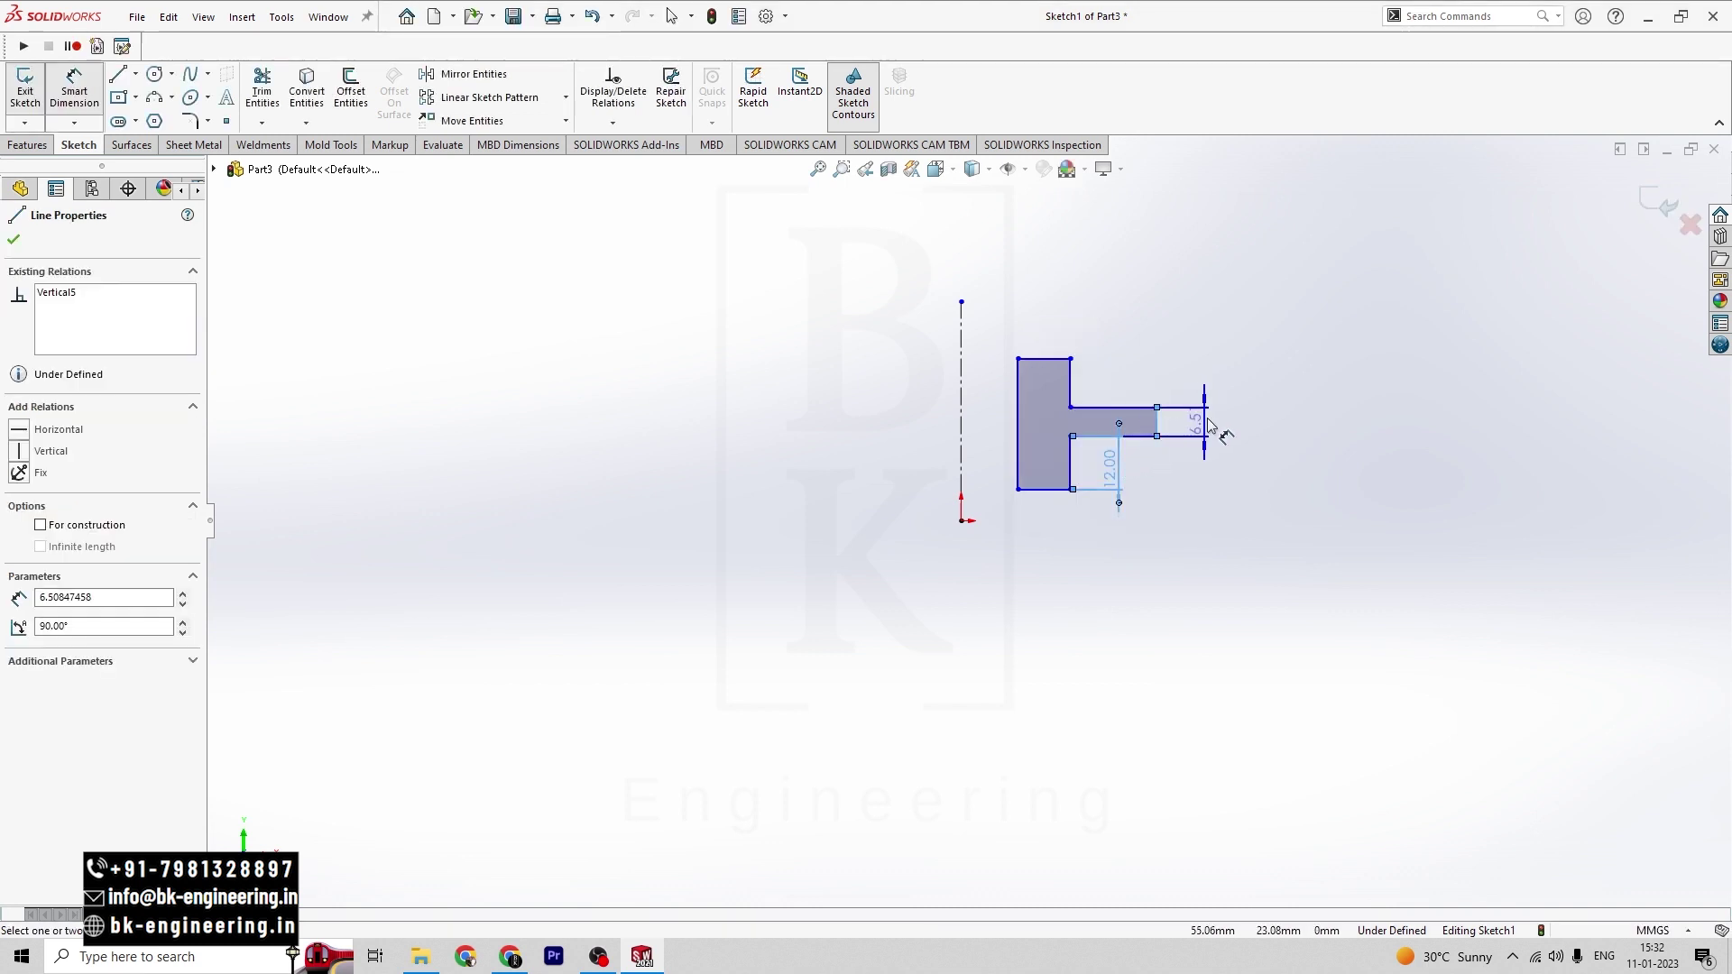
left_click(1210, 424)
type("3")
key("Return")
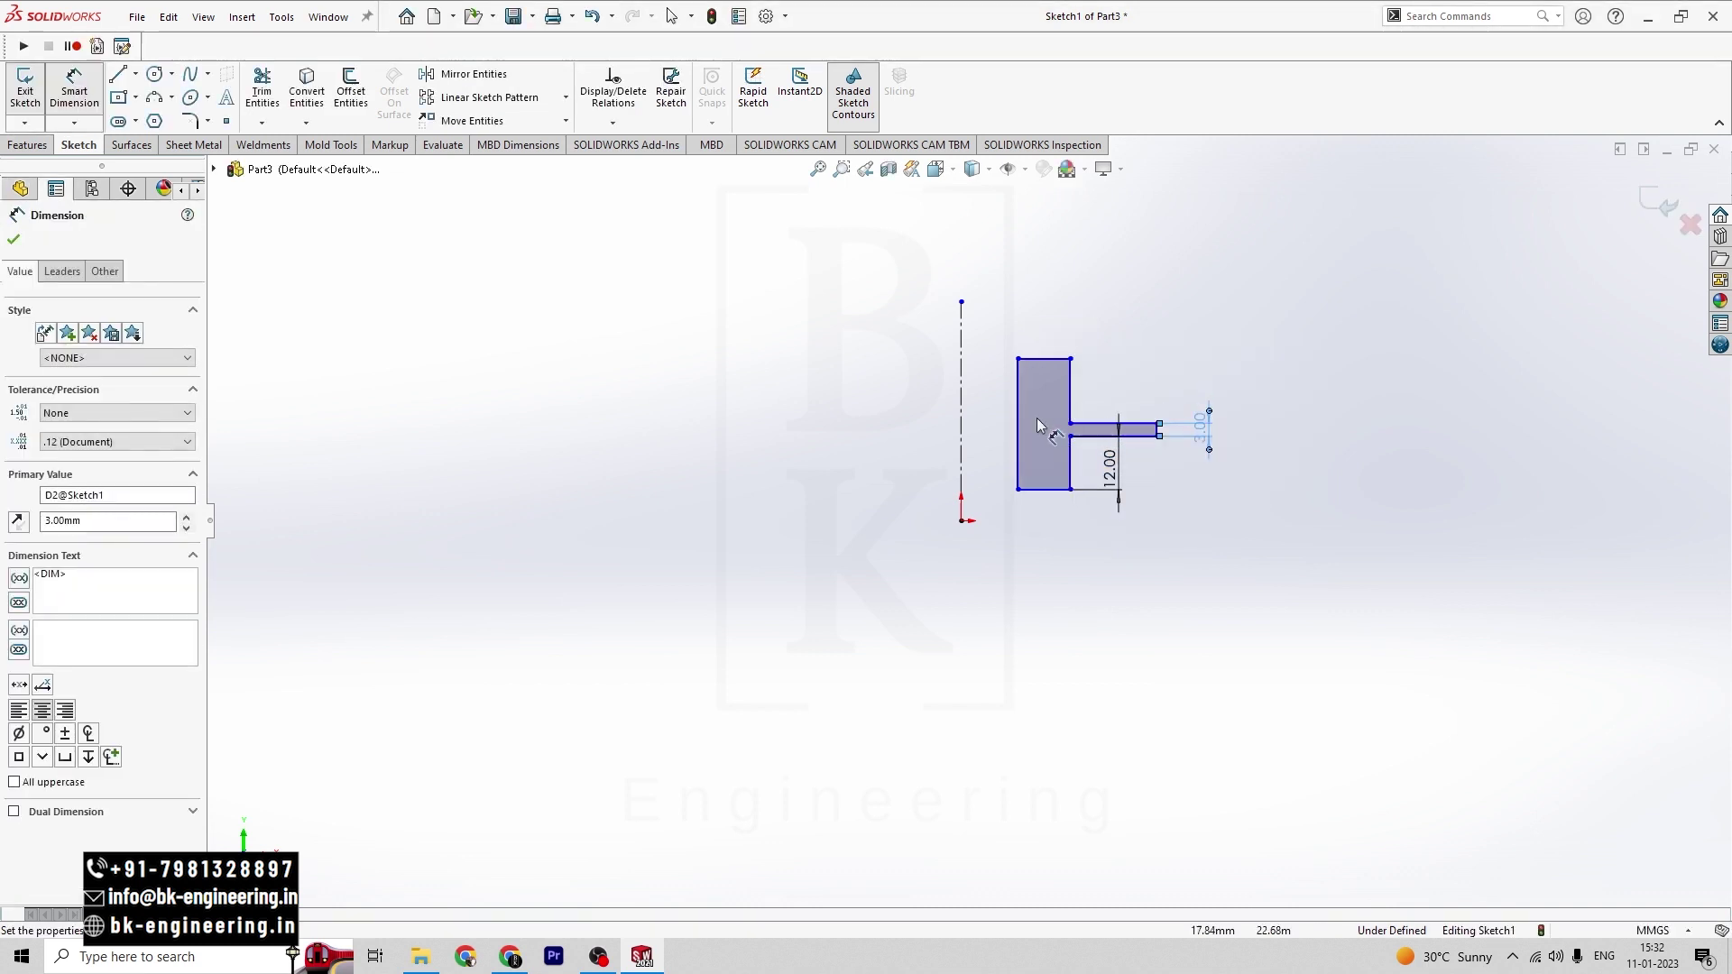
left_click(1078, 397)
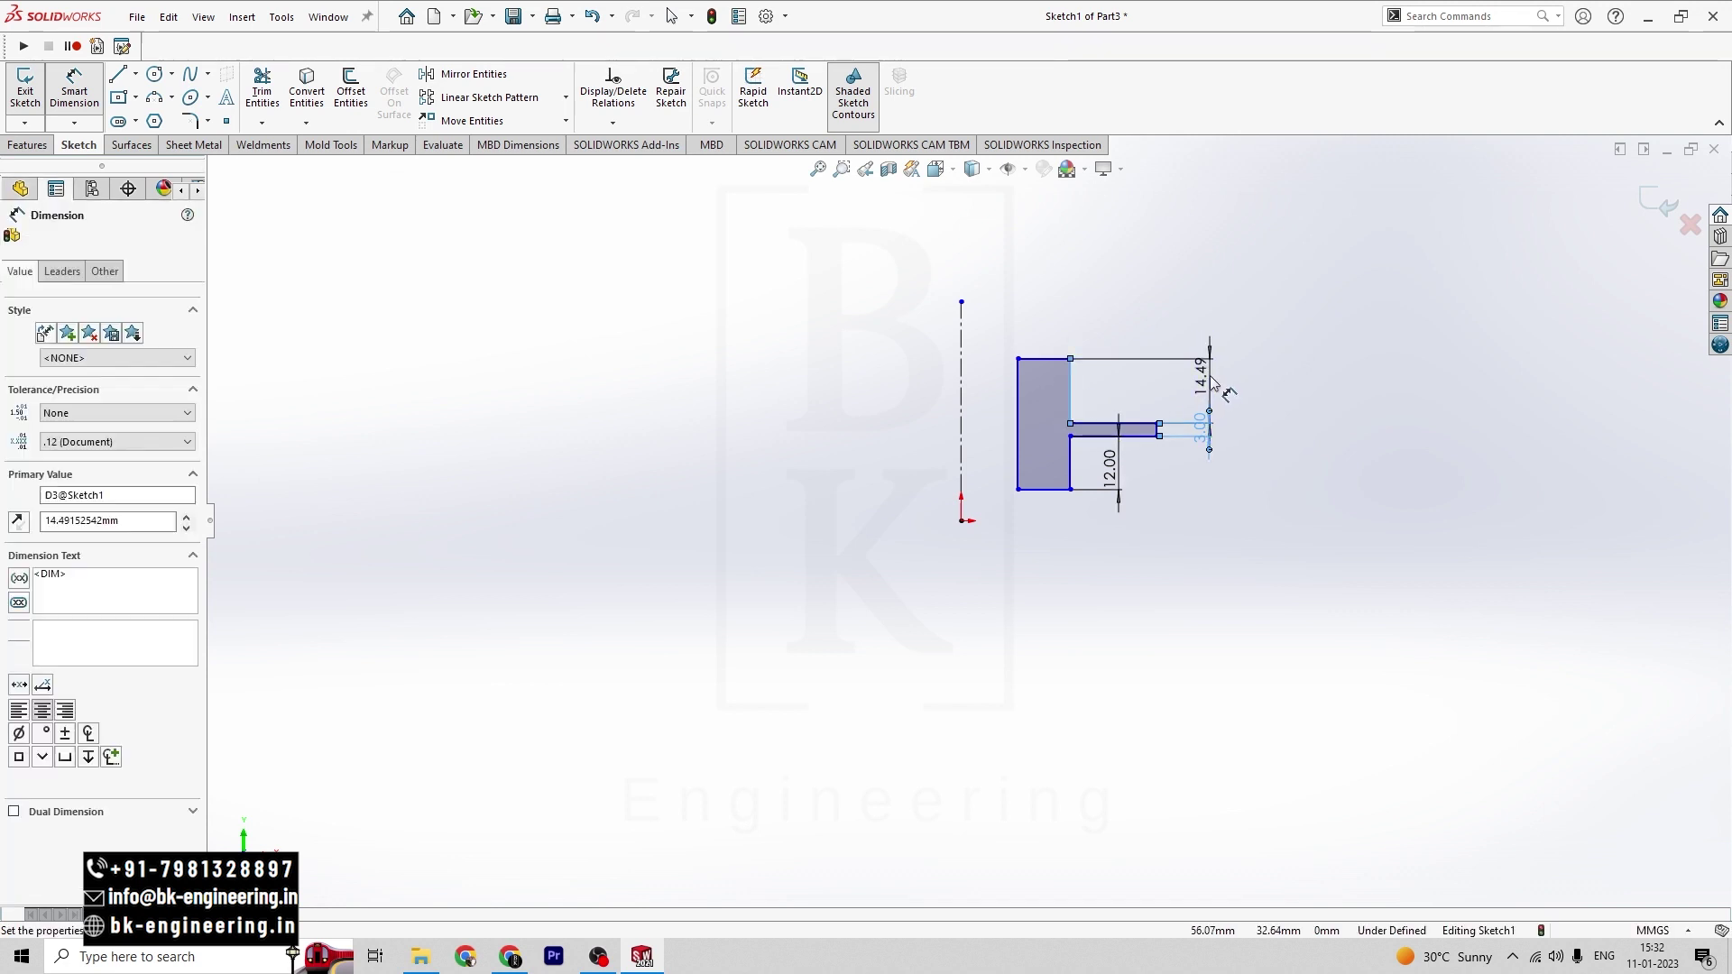
left_click(1210, 386)
type("15")
key("Return")
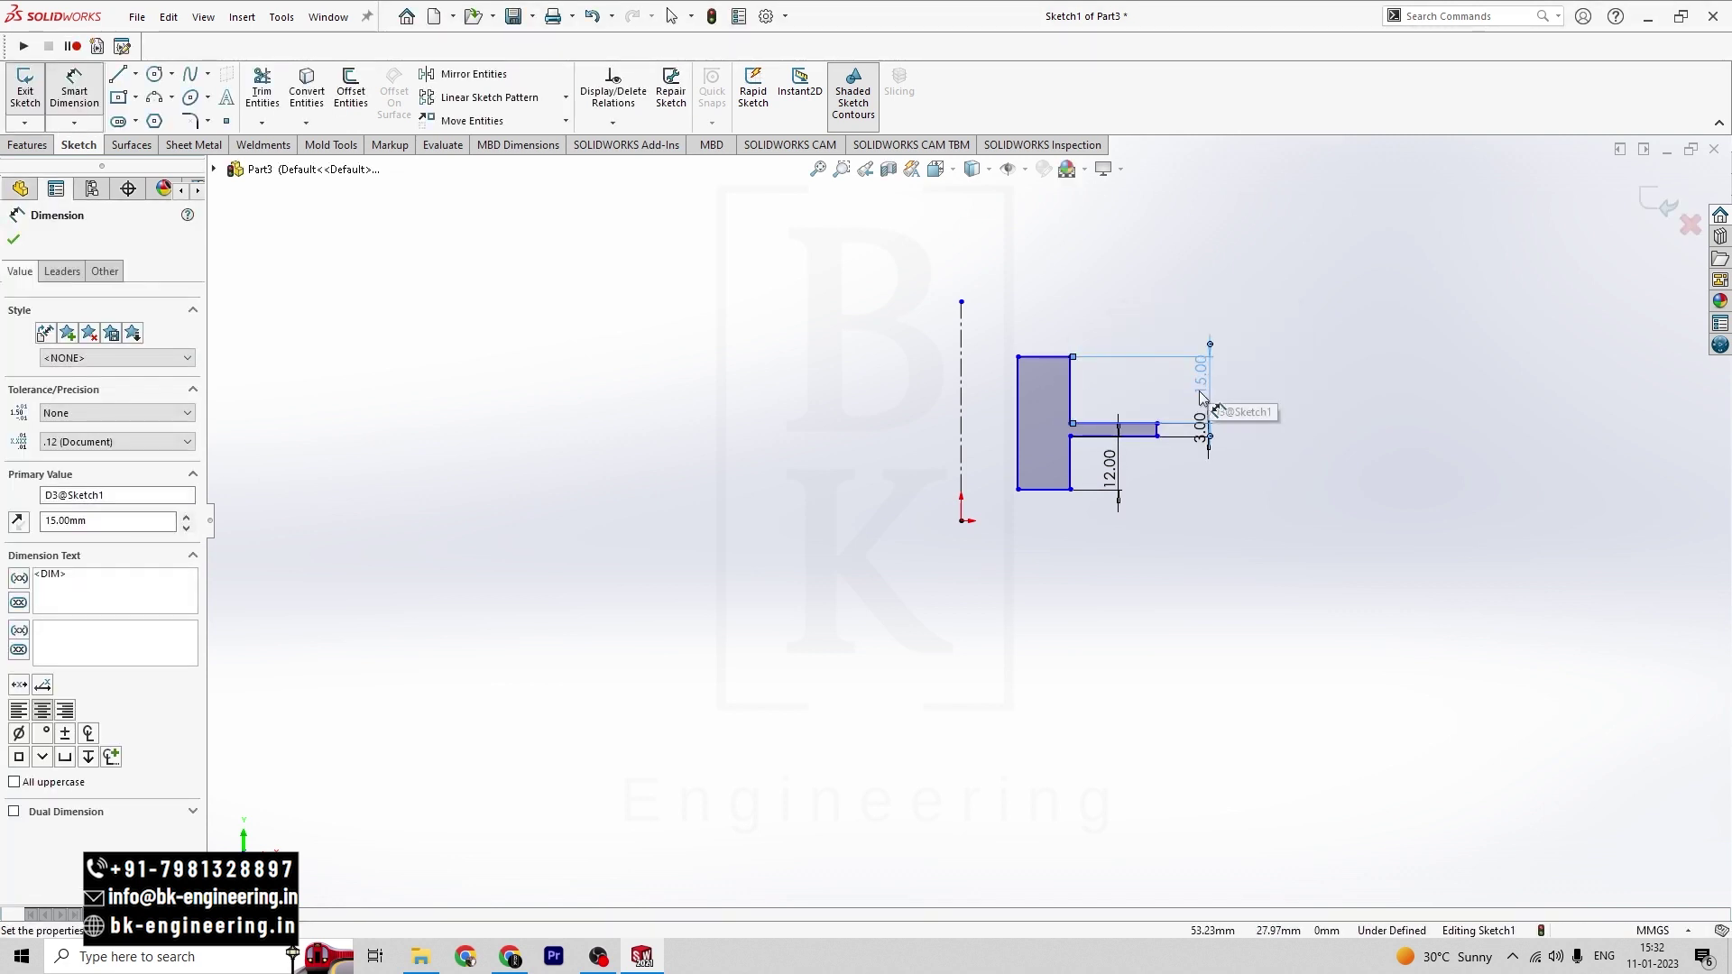
- Dimension the distance from the centerline to the profile's inner vertical edge as 72/2 mm, using the reference drawing's diameter
left_click_drag(1019, 439, 970, 435)
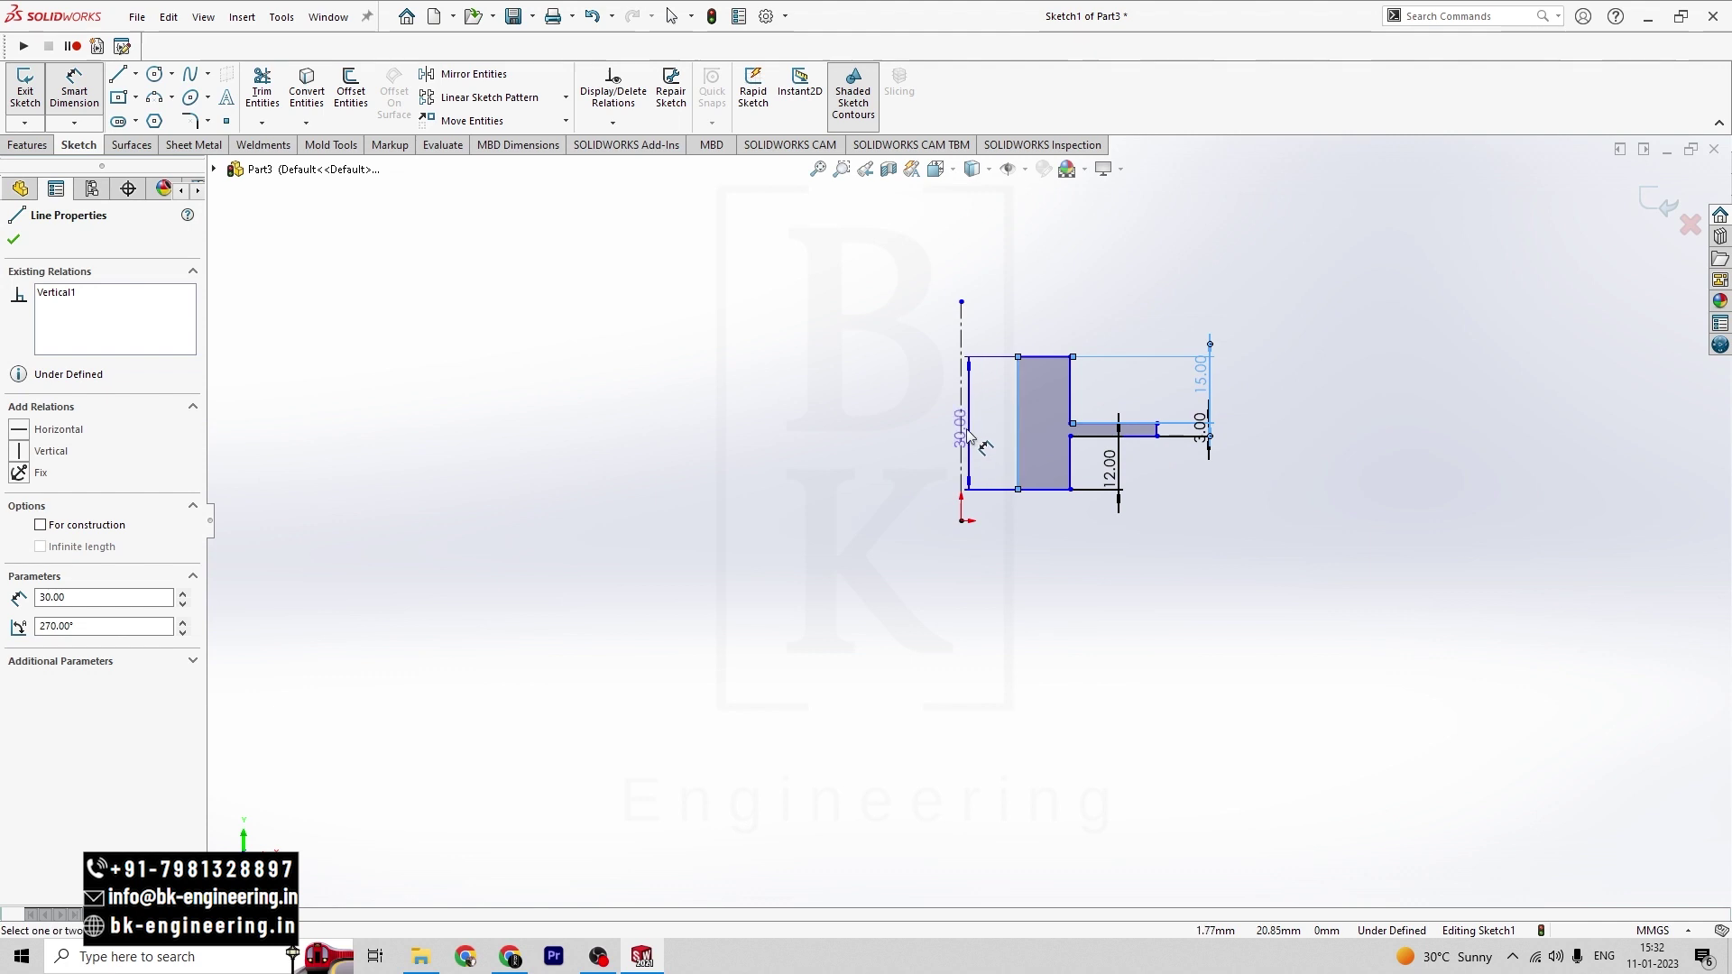
left_click(987, 429)
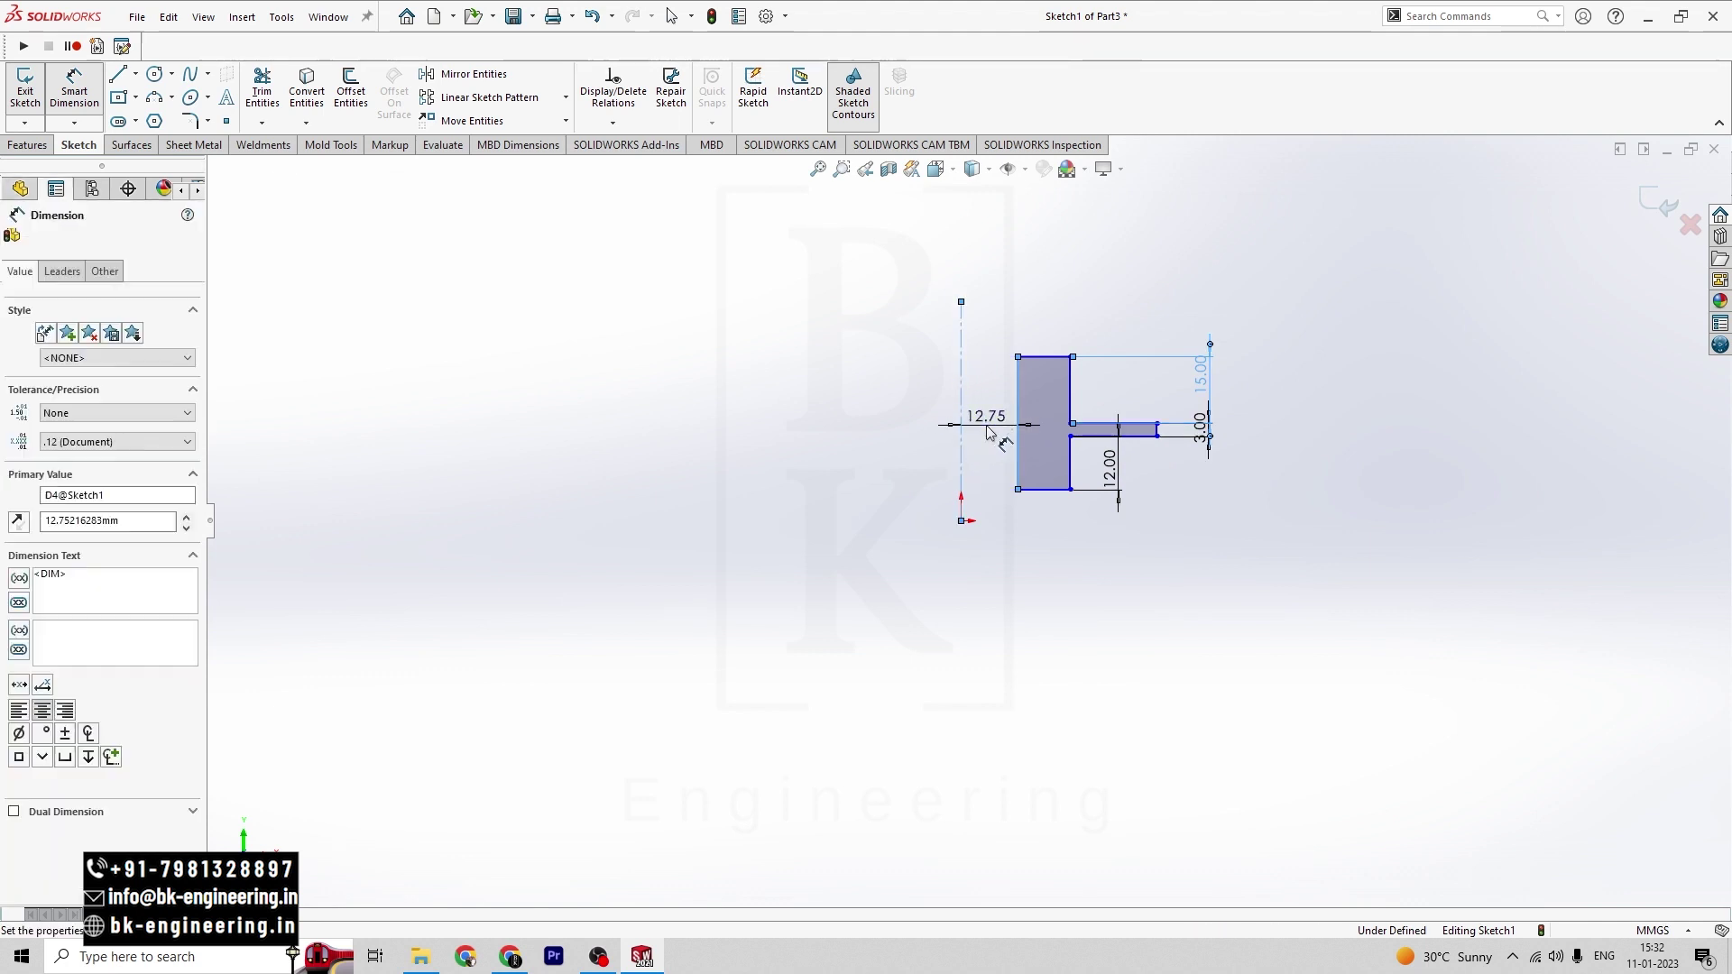
key("alt+Tab")
key("alt+Tab")
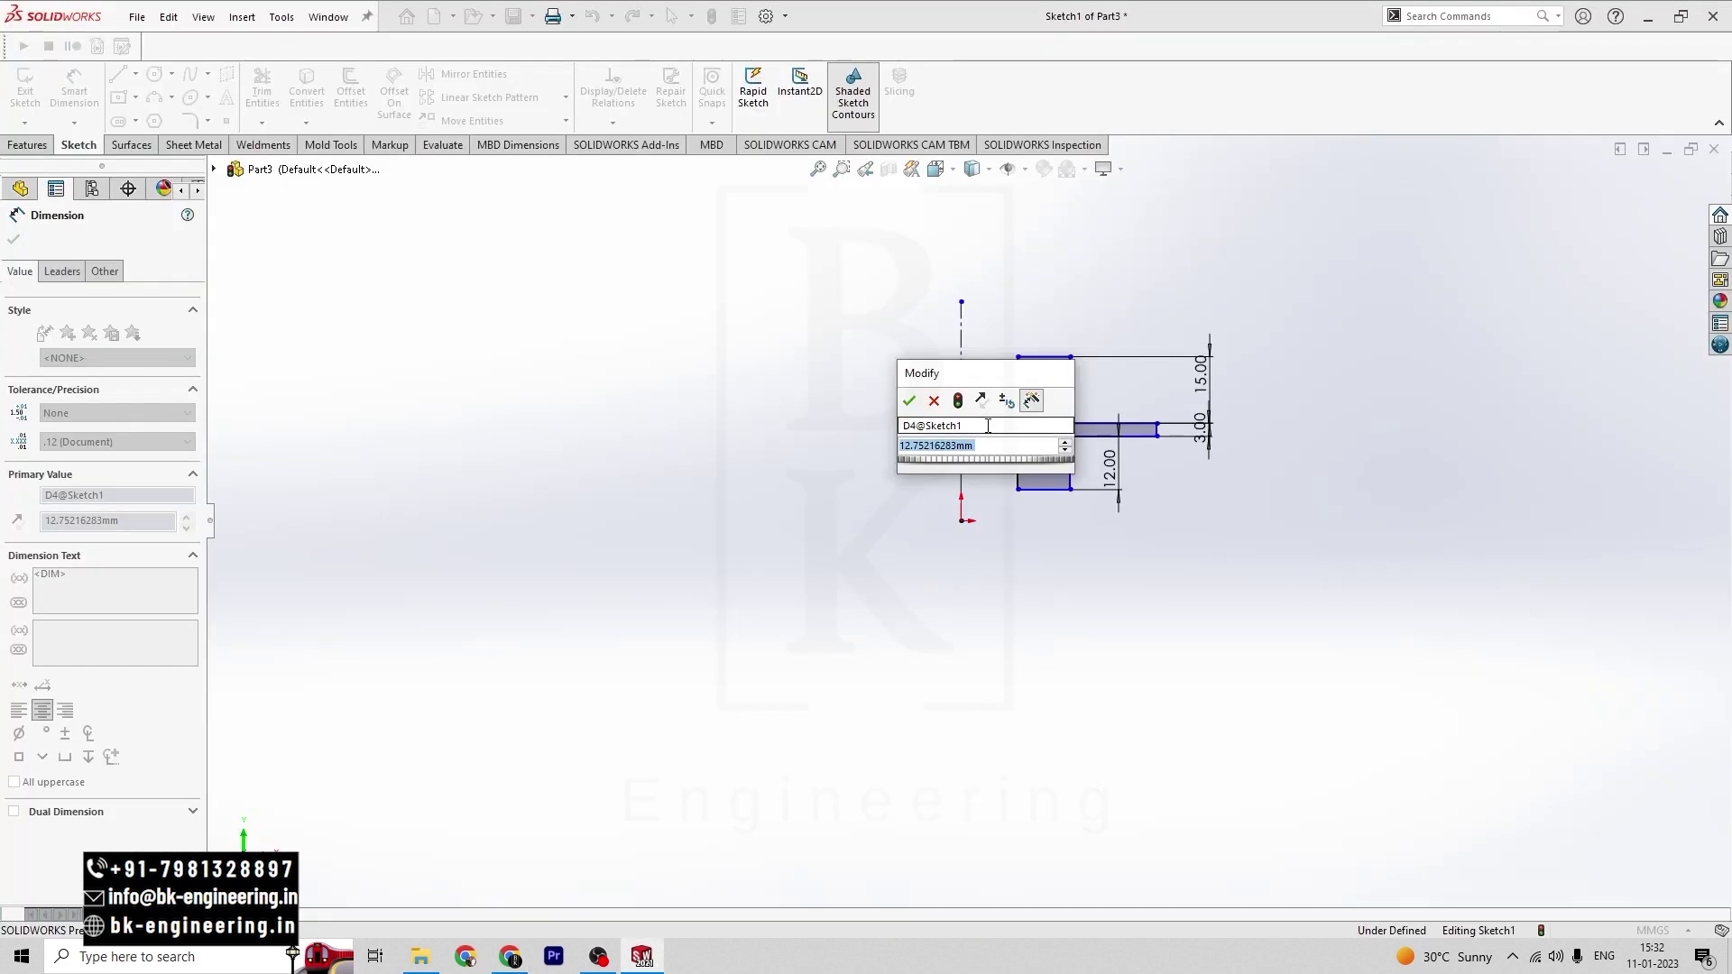
type("72/2")
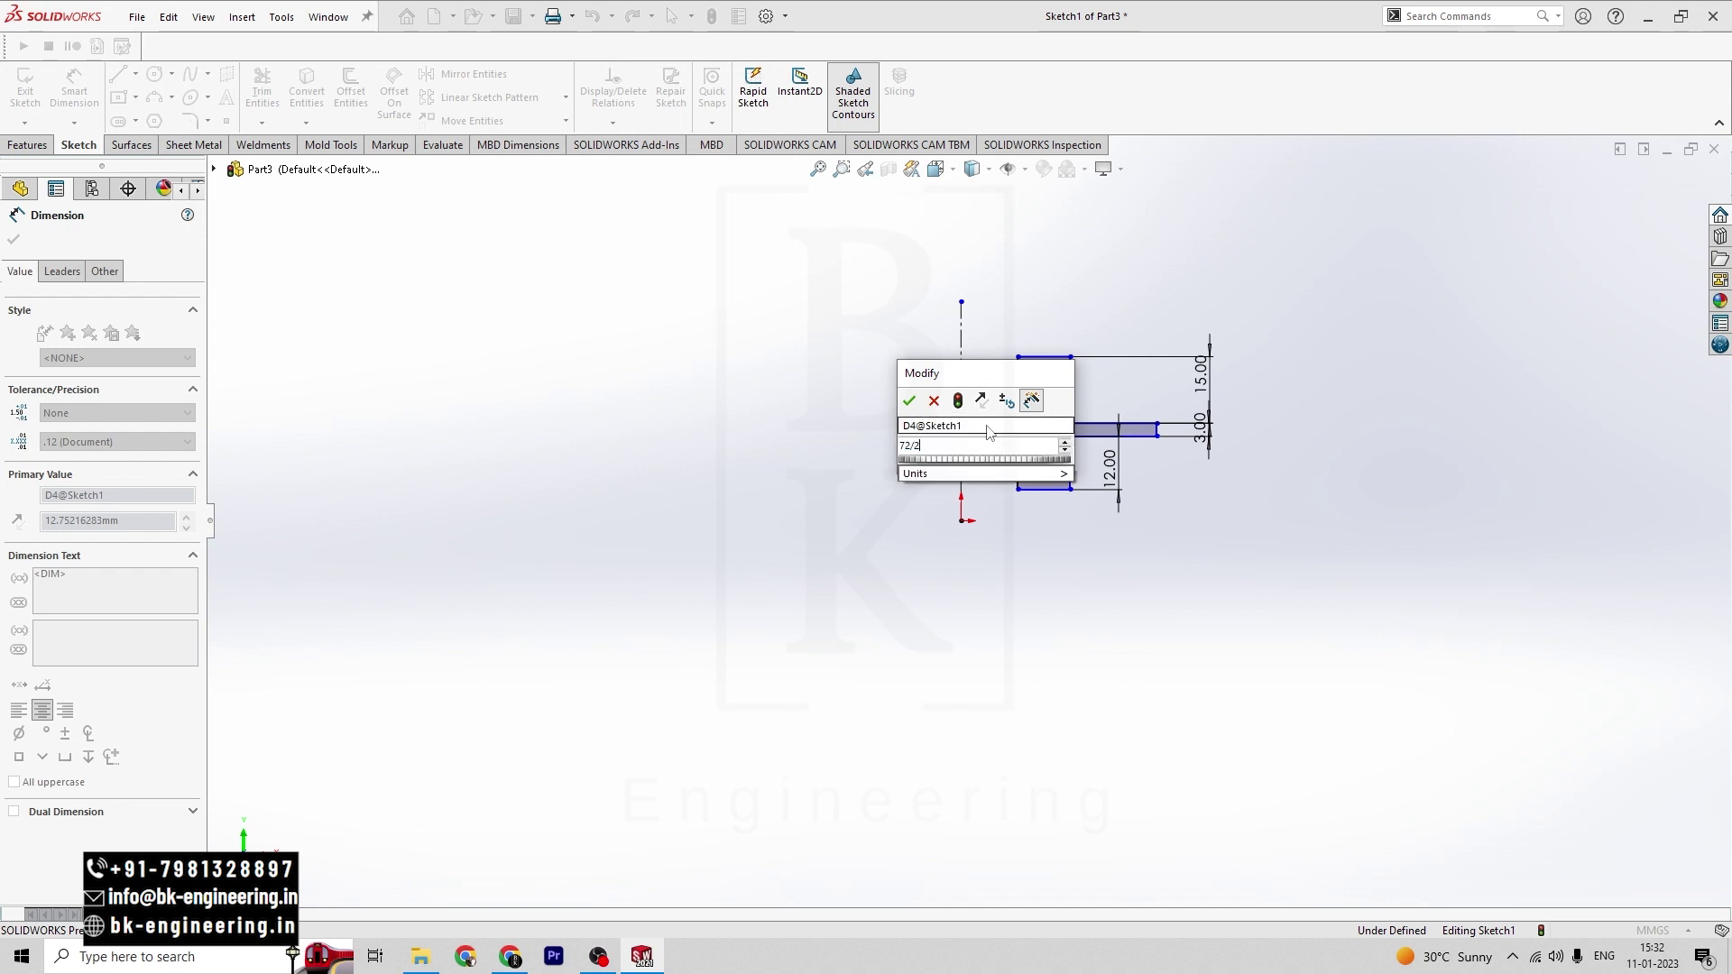
key("Return")
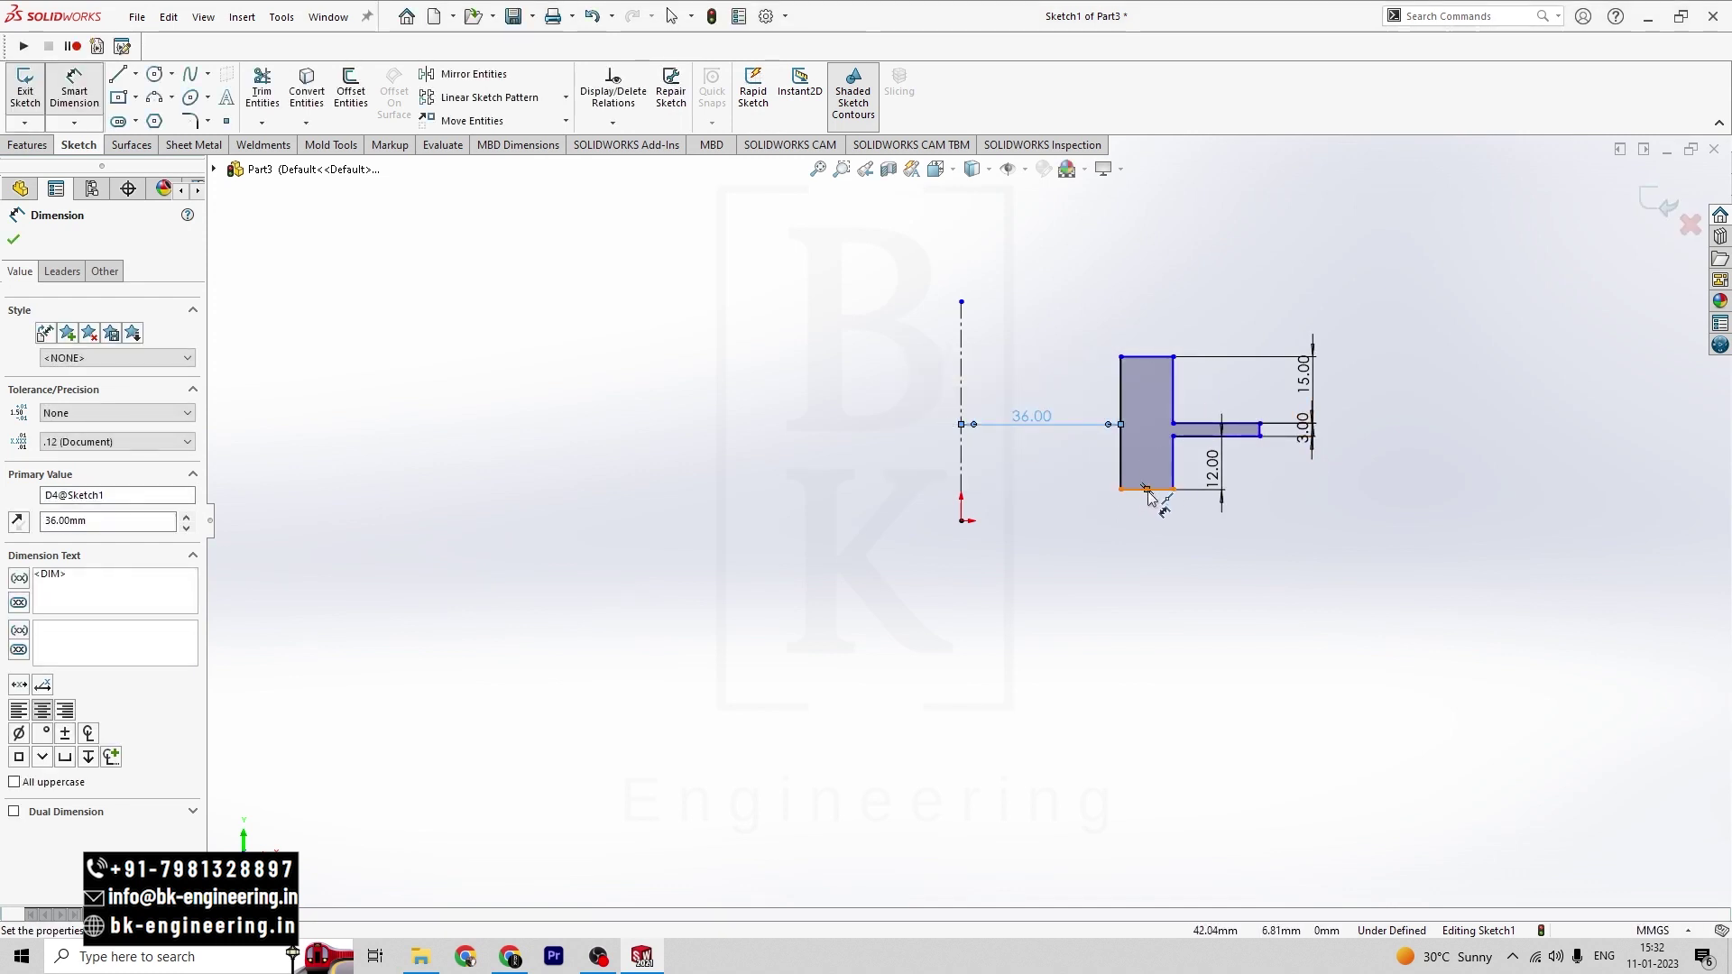
- Check the wall thickness in the reference drawing and dimension the profile's bottom edge as 2 mm
key("alt+Tab")
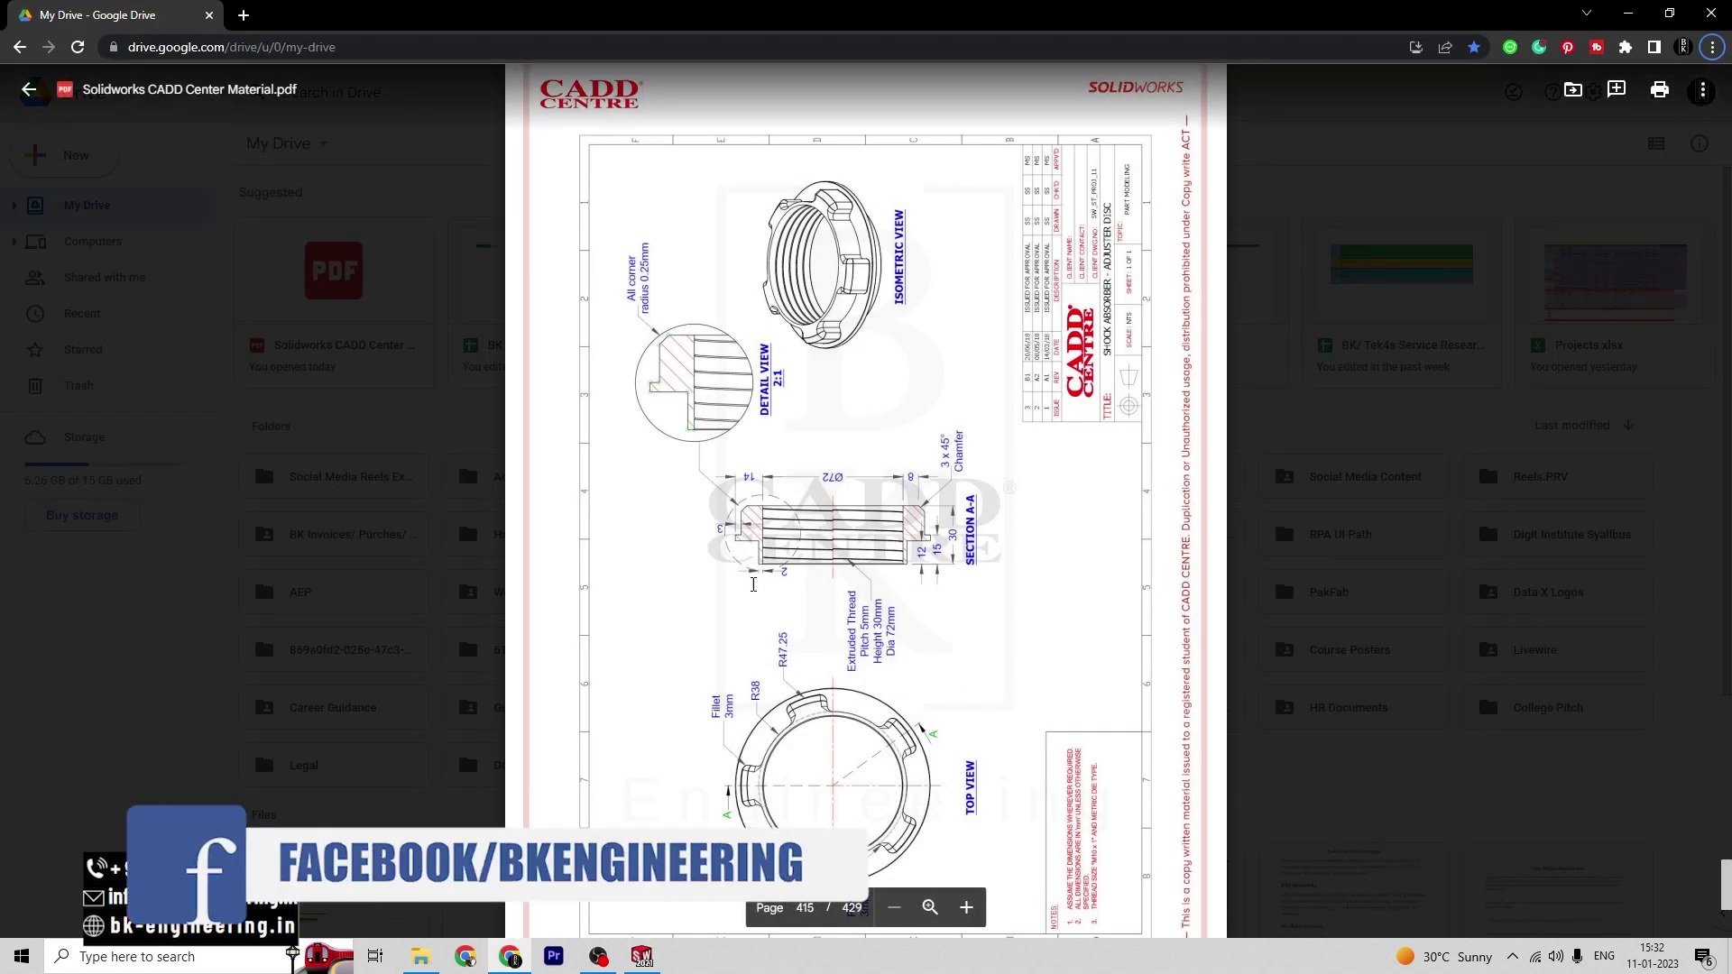
key("alt+Tab")
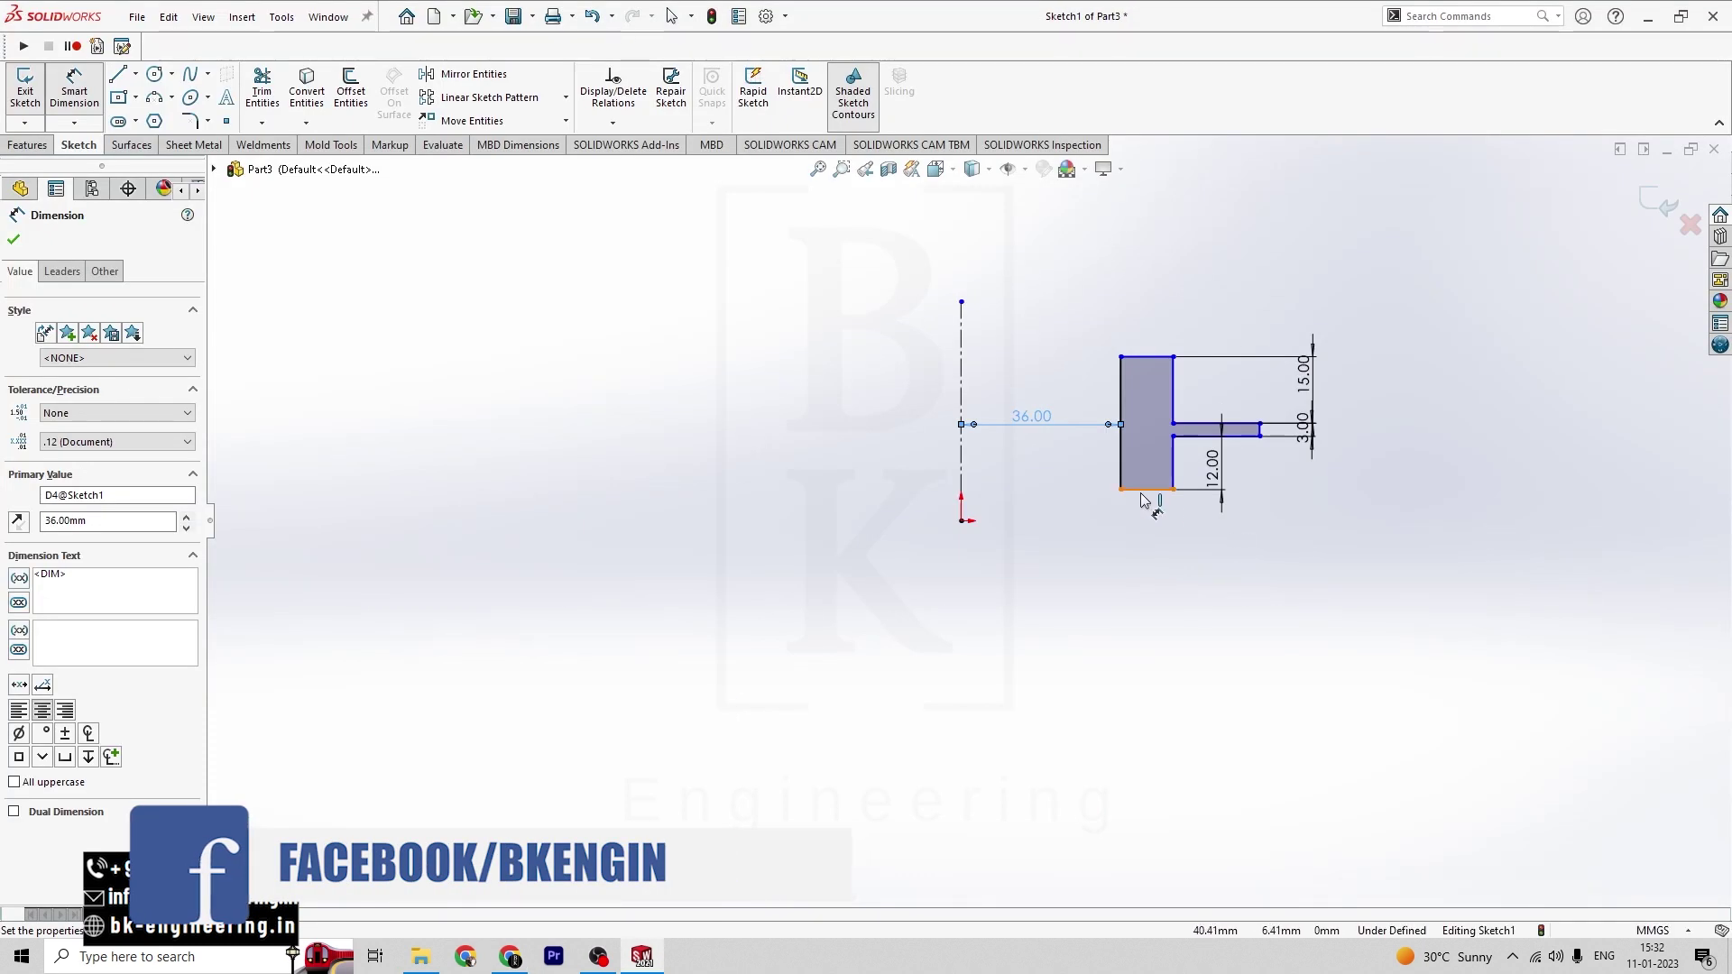
key("Escape")
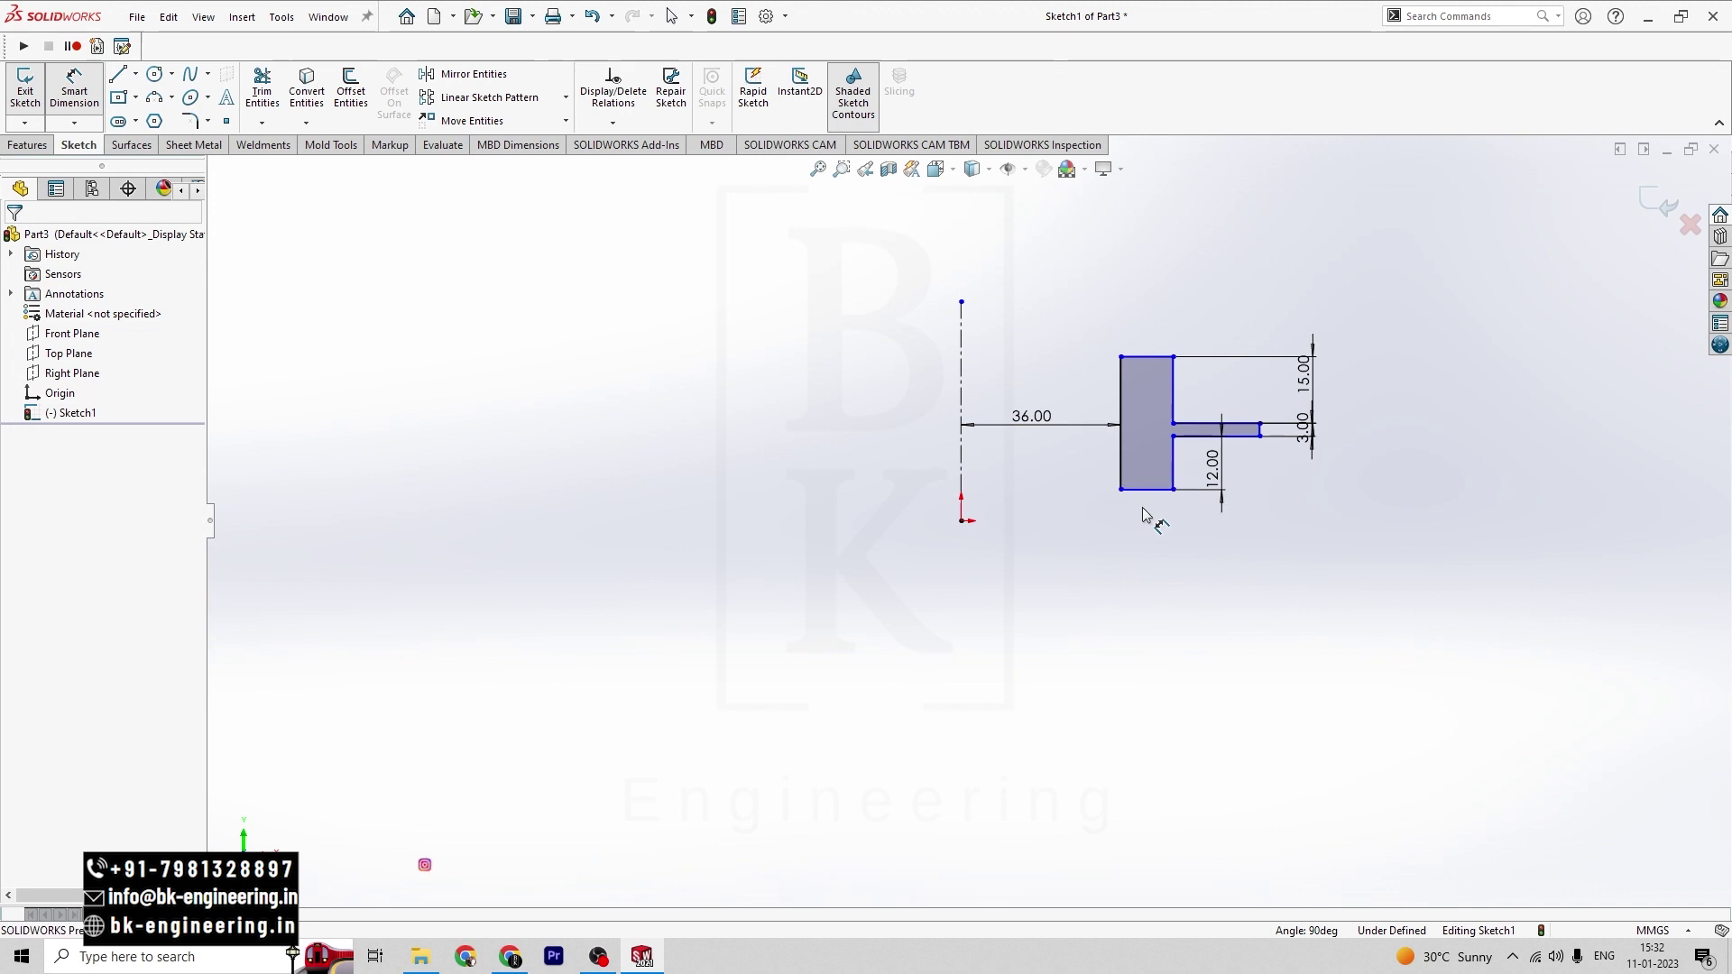
left_click(74, 96)
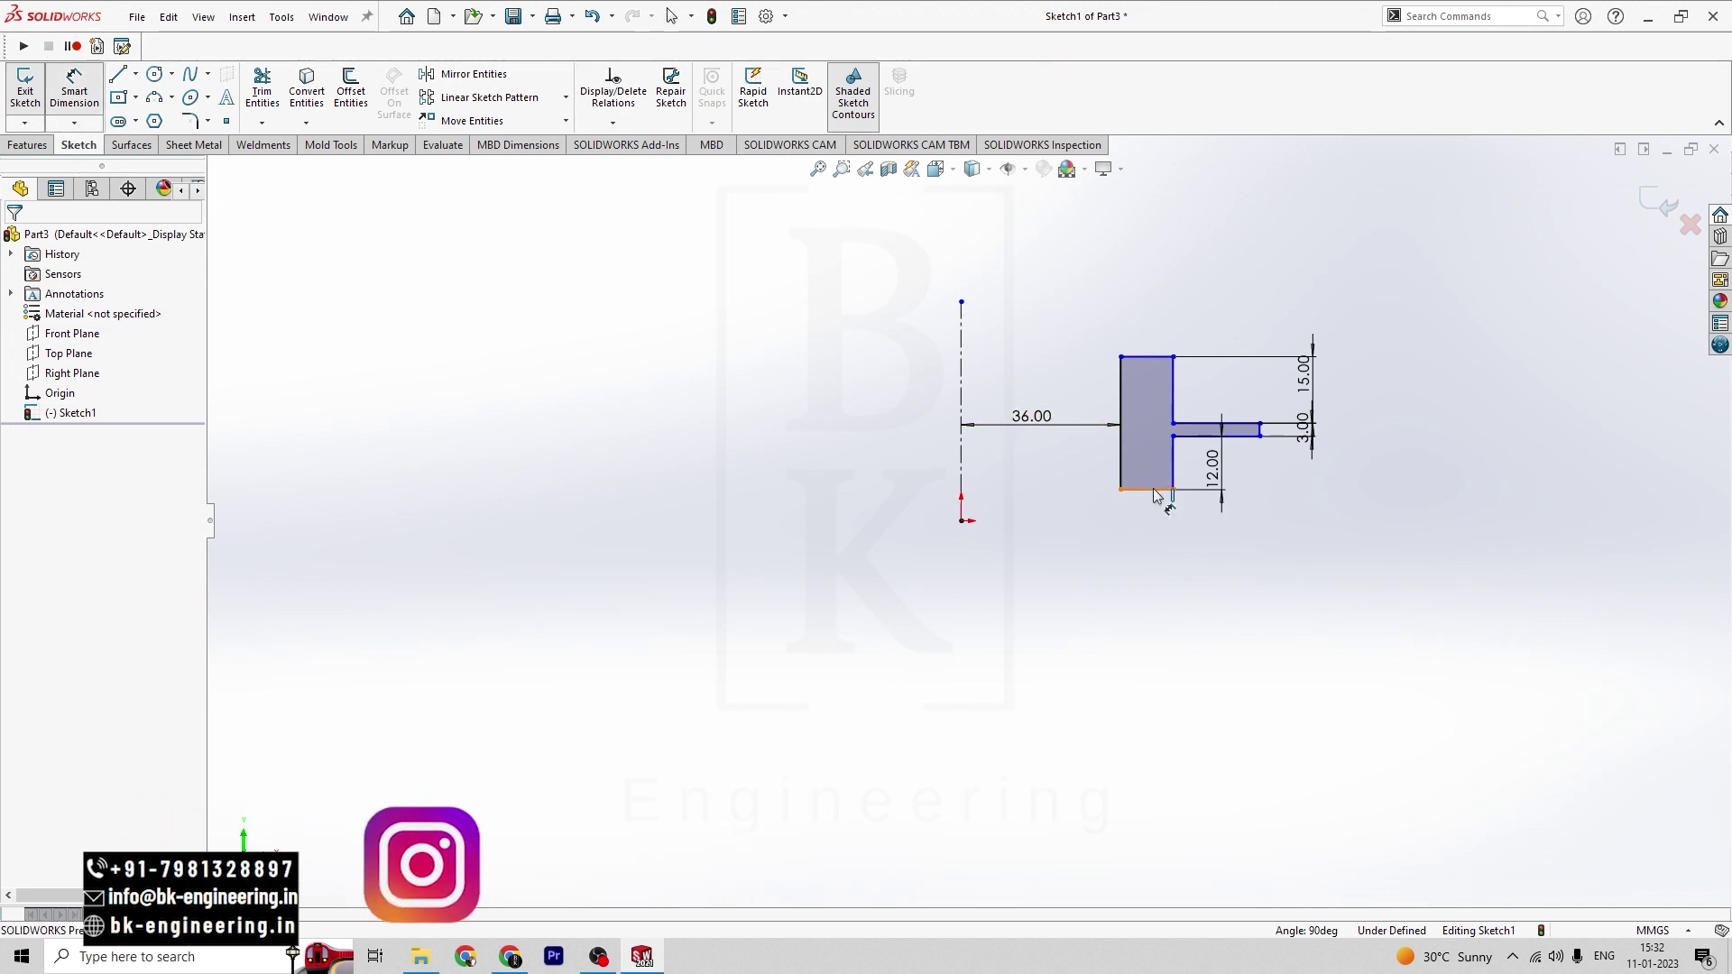
left_click(1152, 489)
left_click(1146, 538)
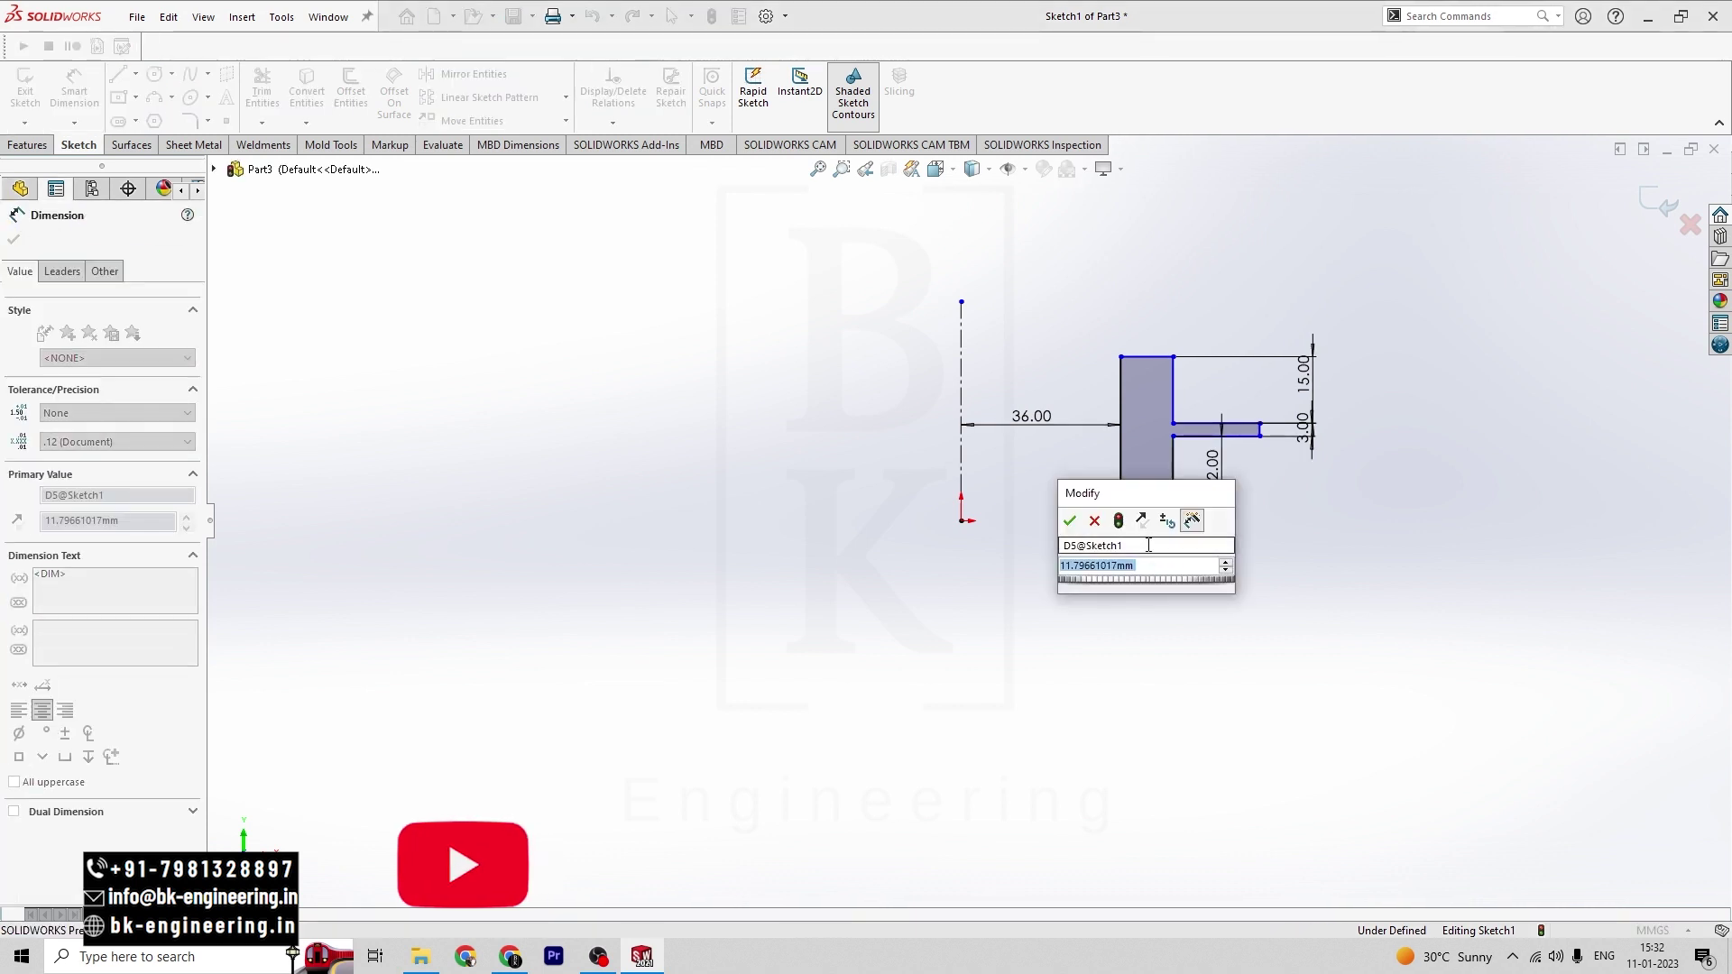
type("2")
key("Return")
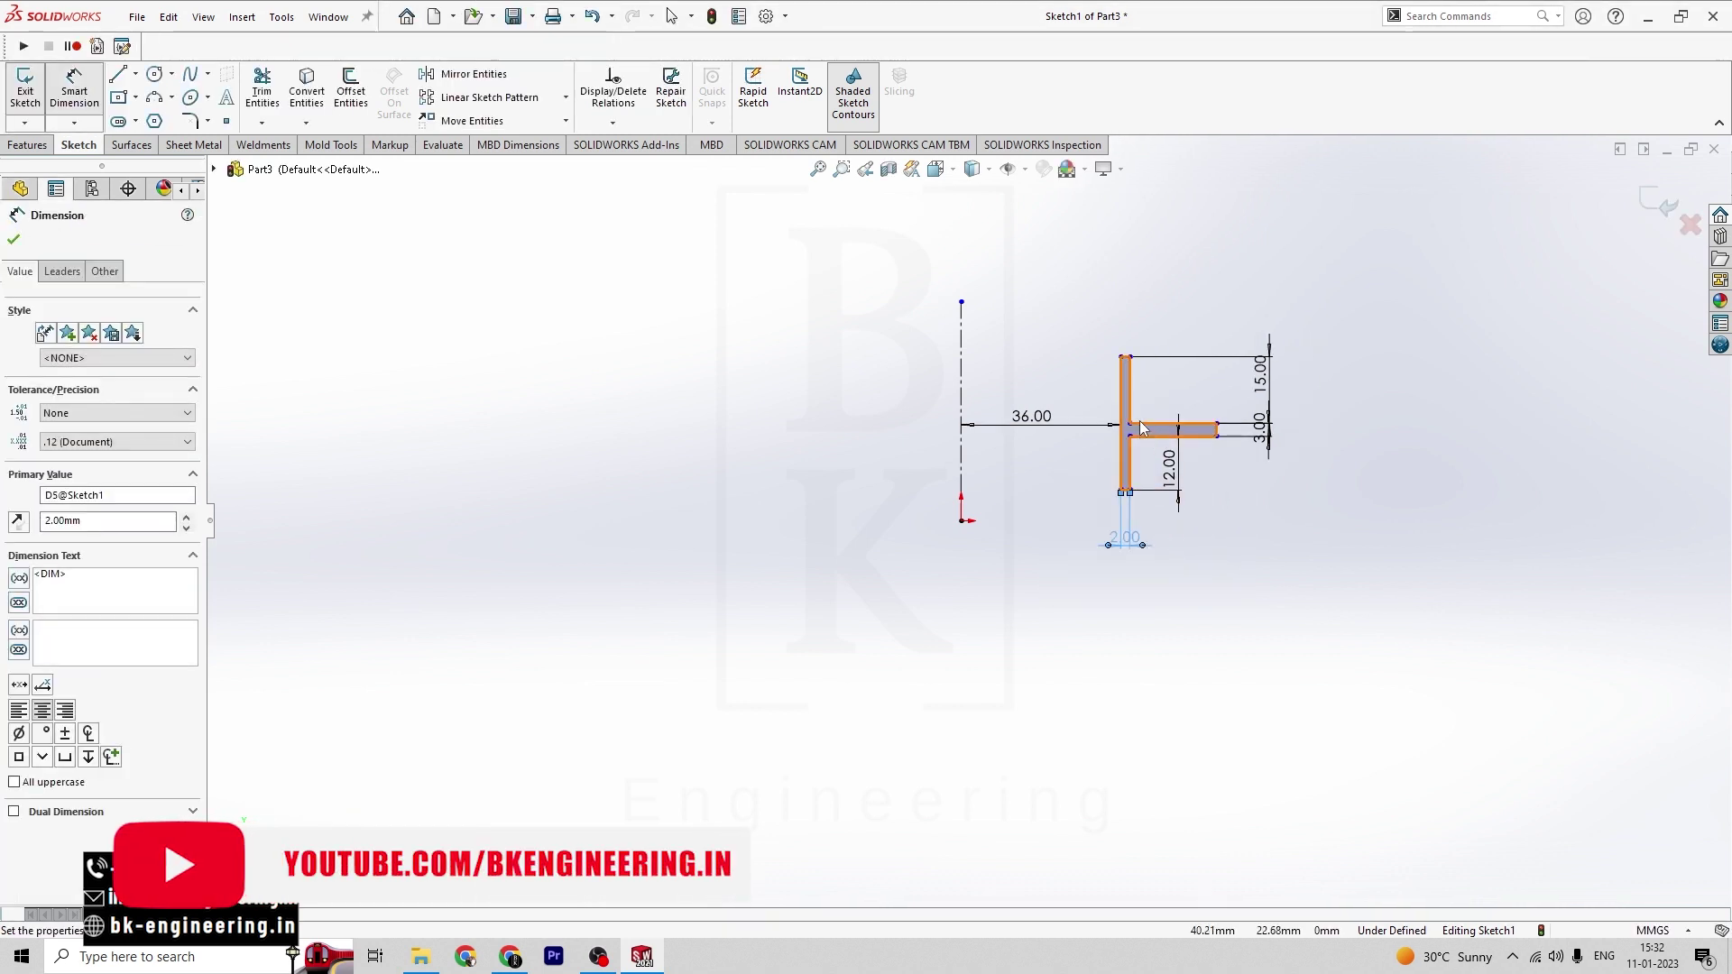
- Check the reference drawing and dimension the horizontal distance from the profile's inner vertical edge to the flange's outer end as 14 mm
key("alt+Tab")
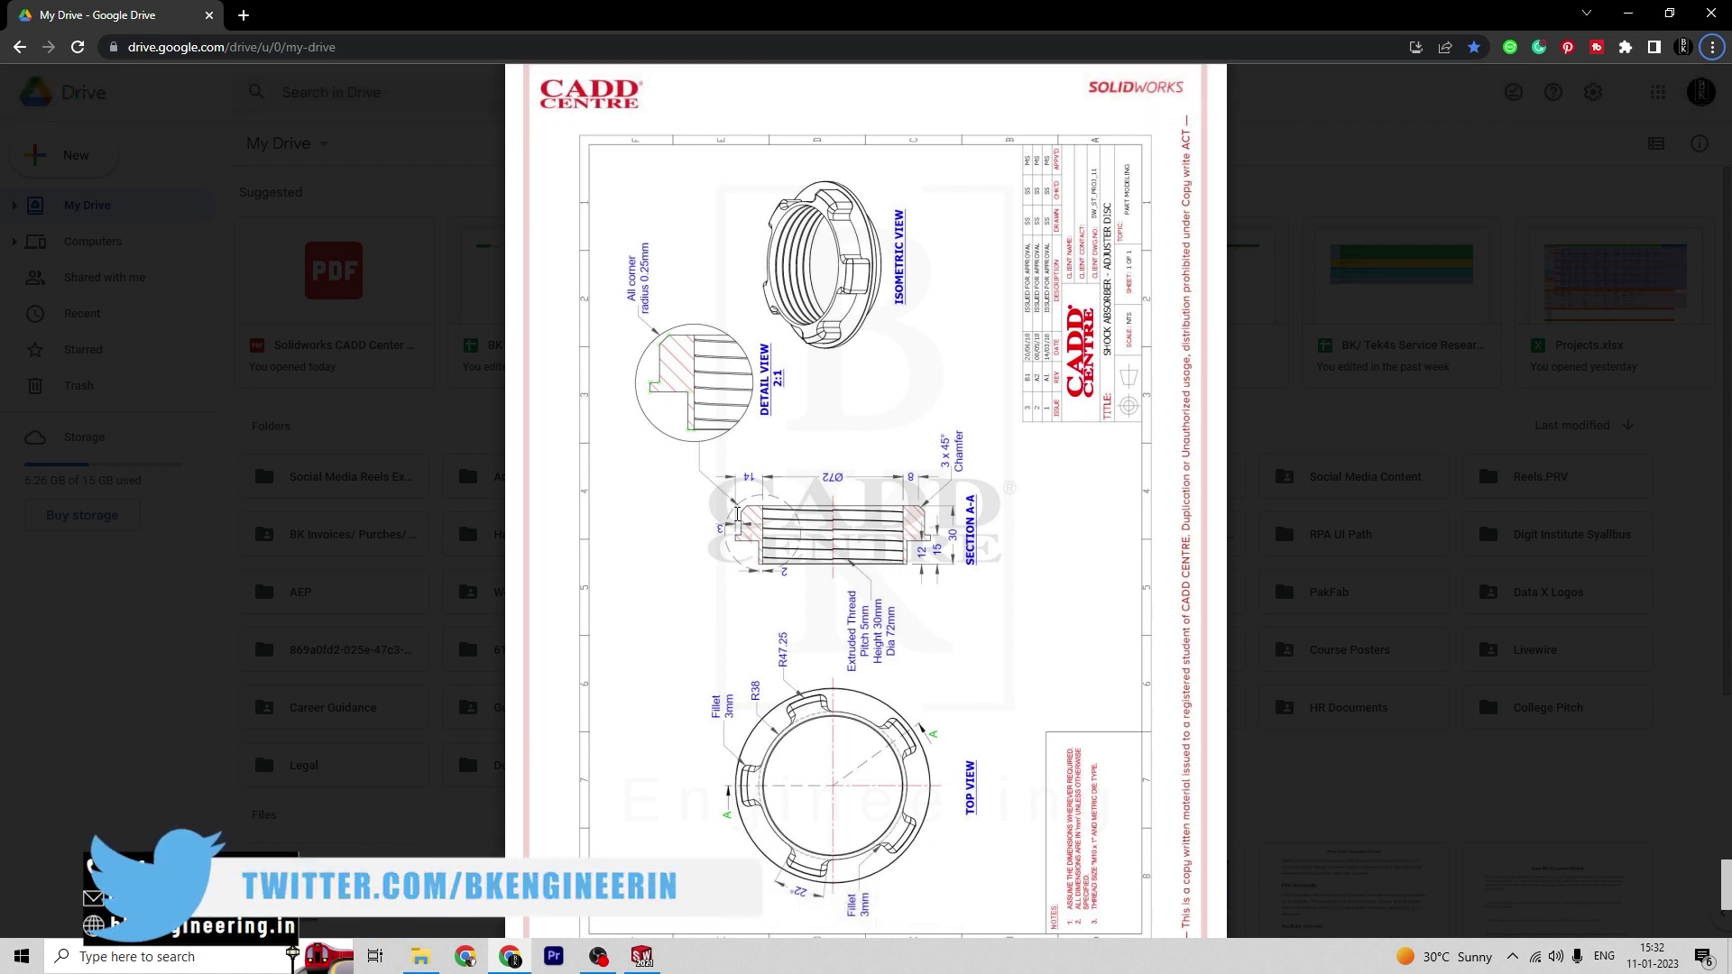
key("alt+Tab")
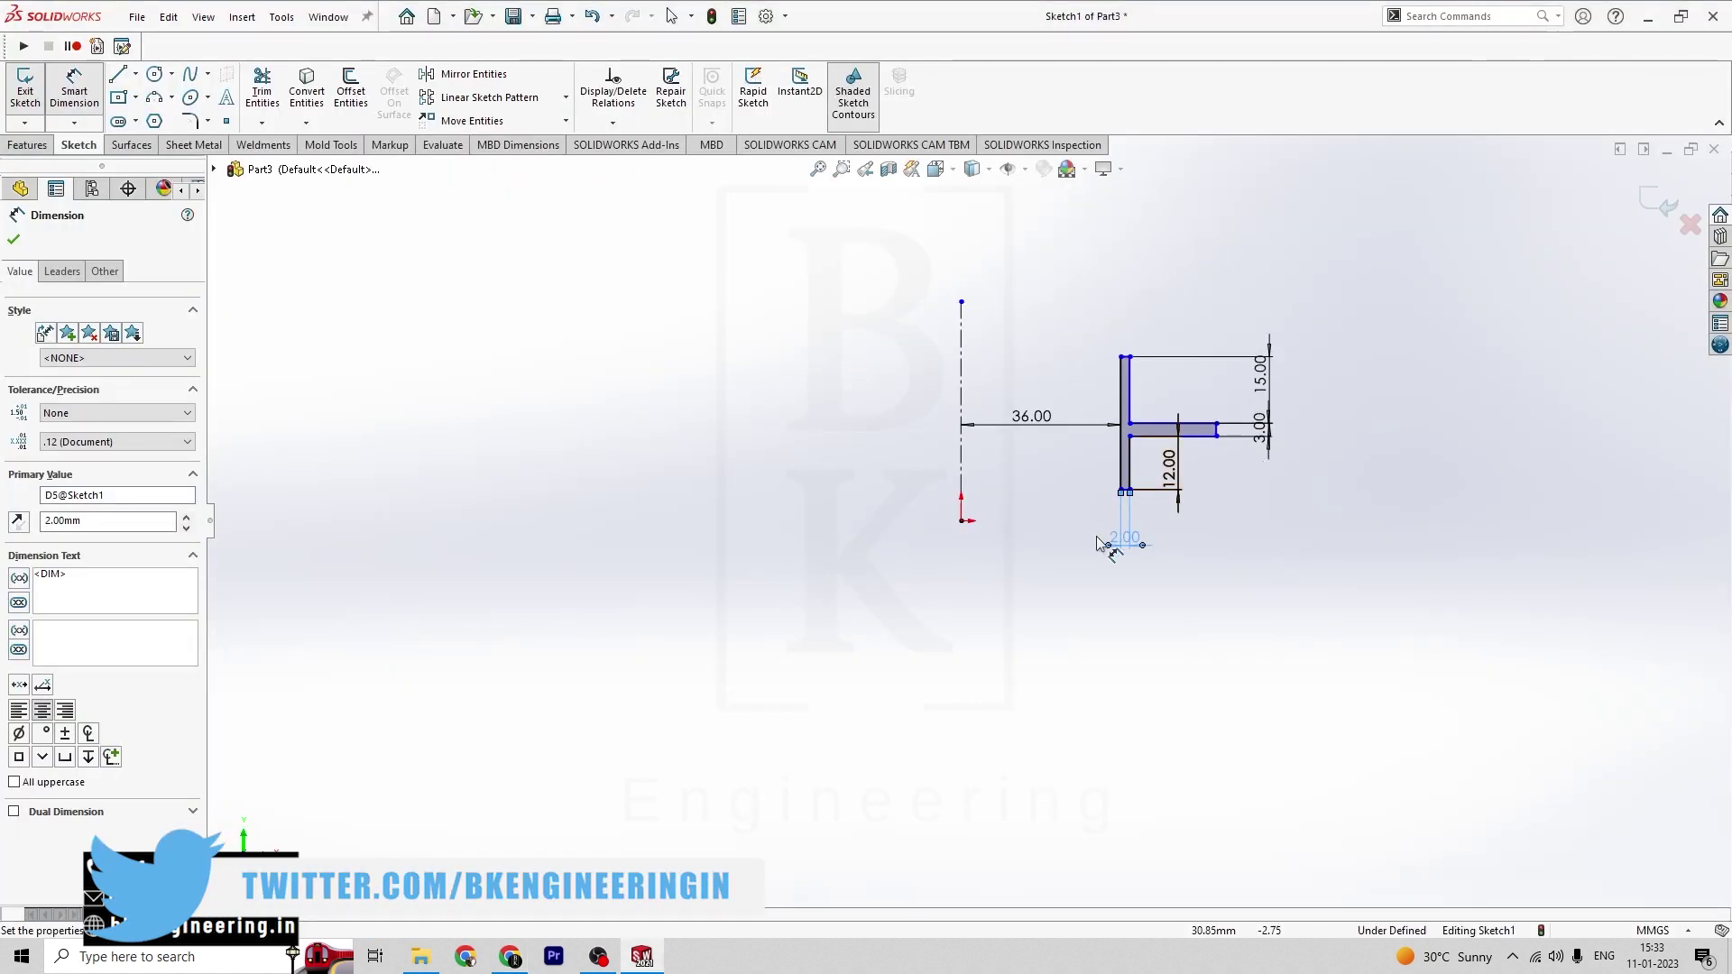
left_click(1122, 478)
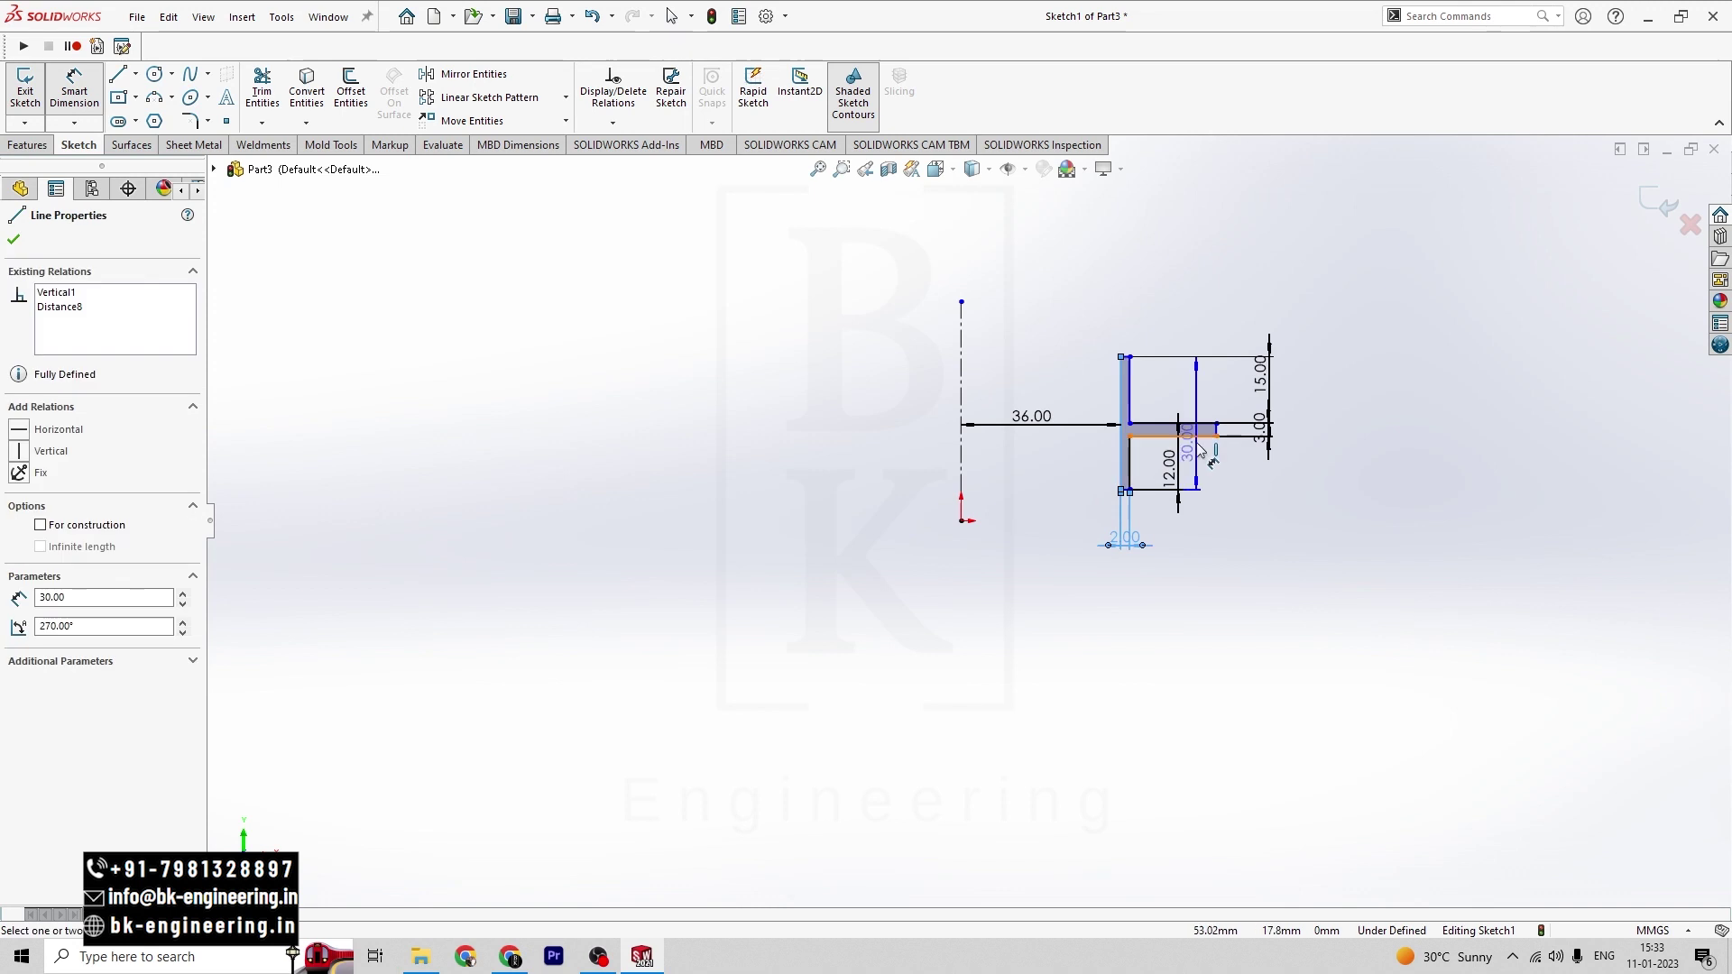
left_click_drag(1219, 438, 1202, 552)
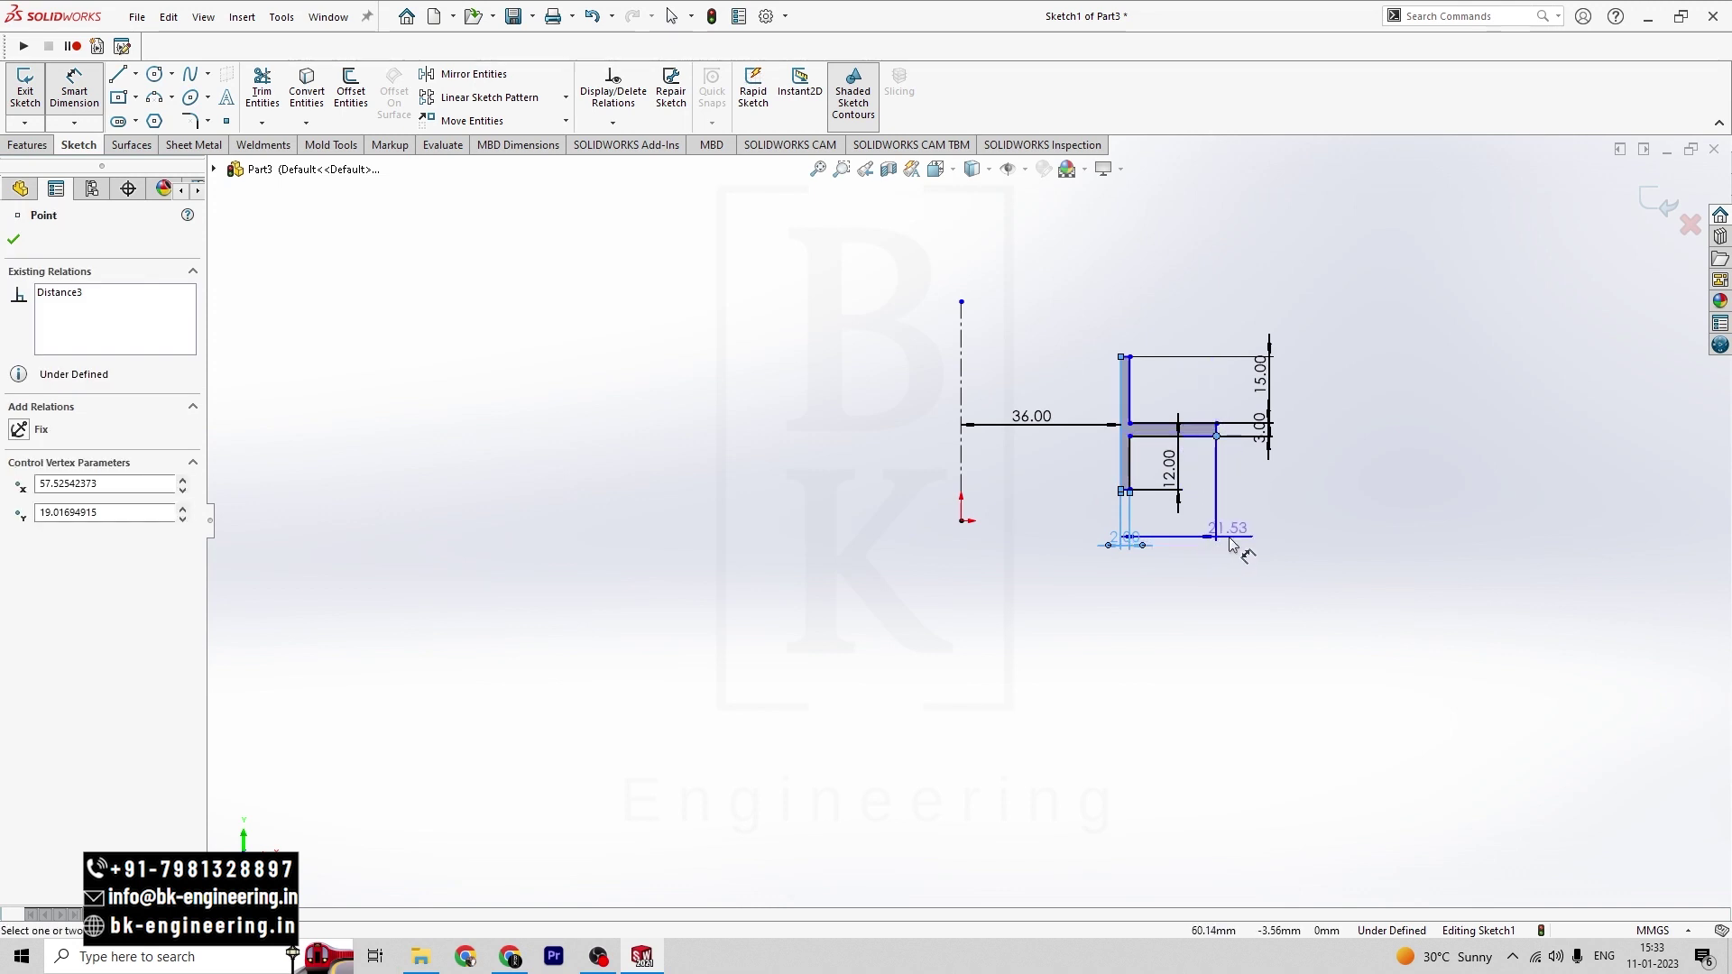
left_click(1273, 542)
type("14")
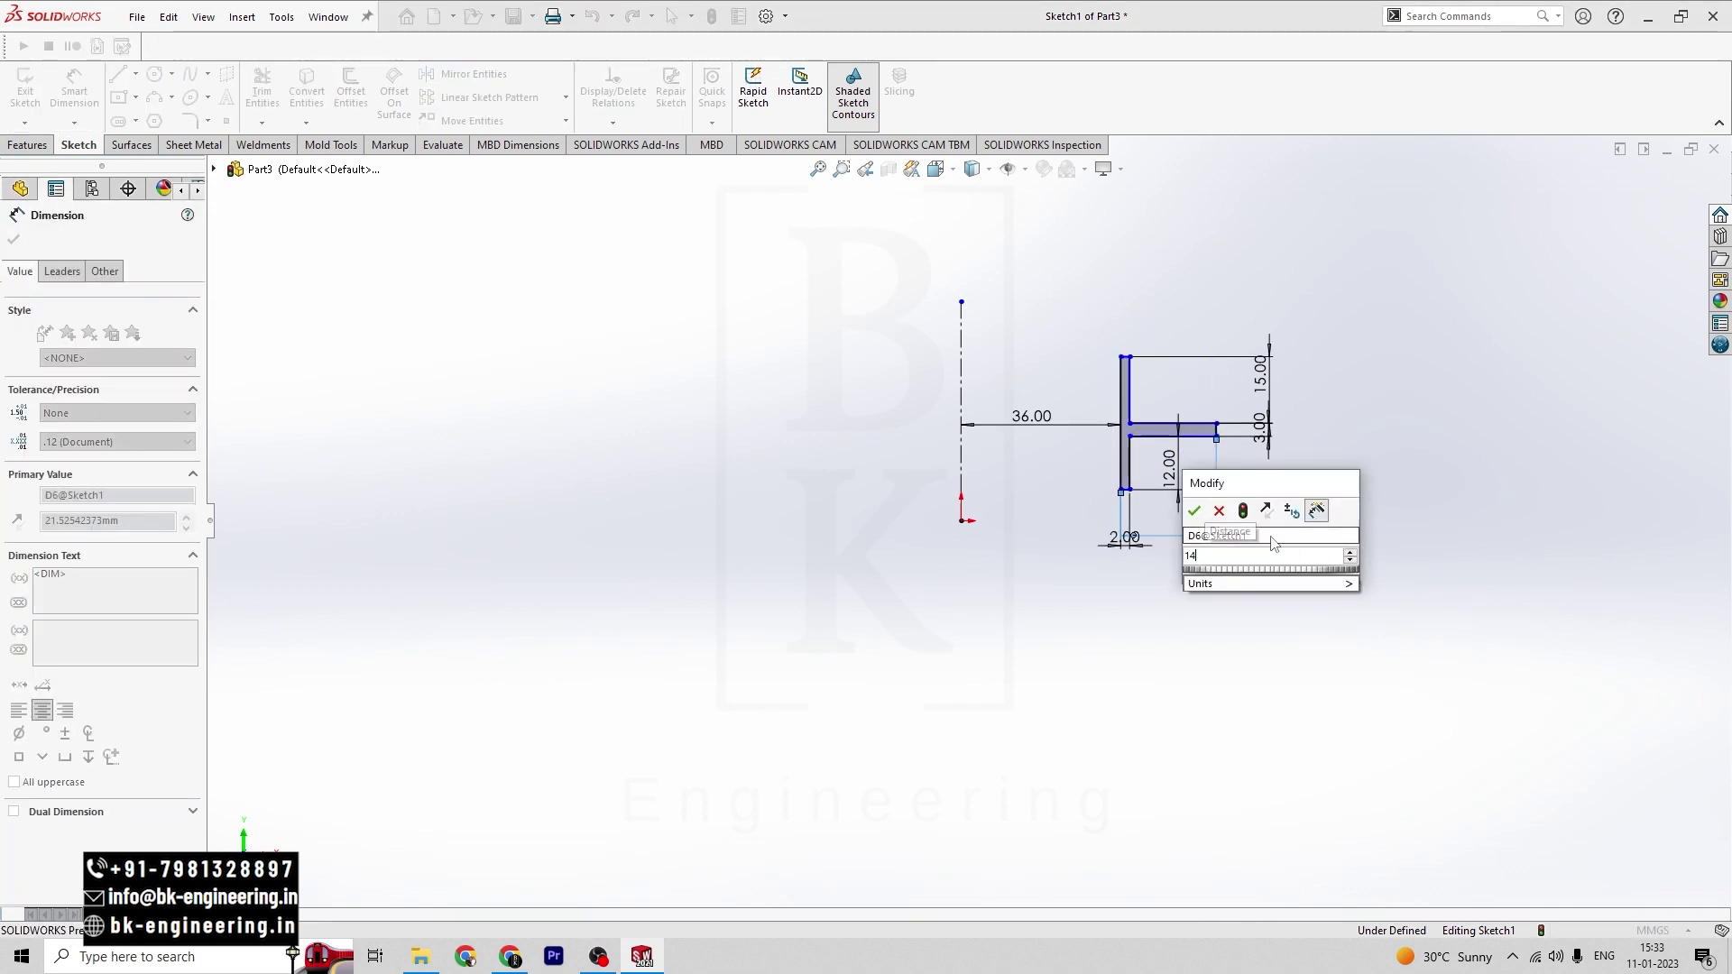
key("Return")
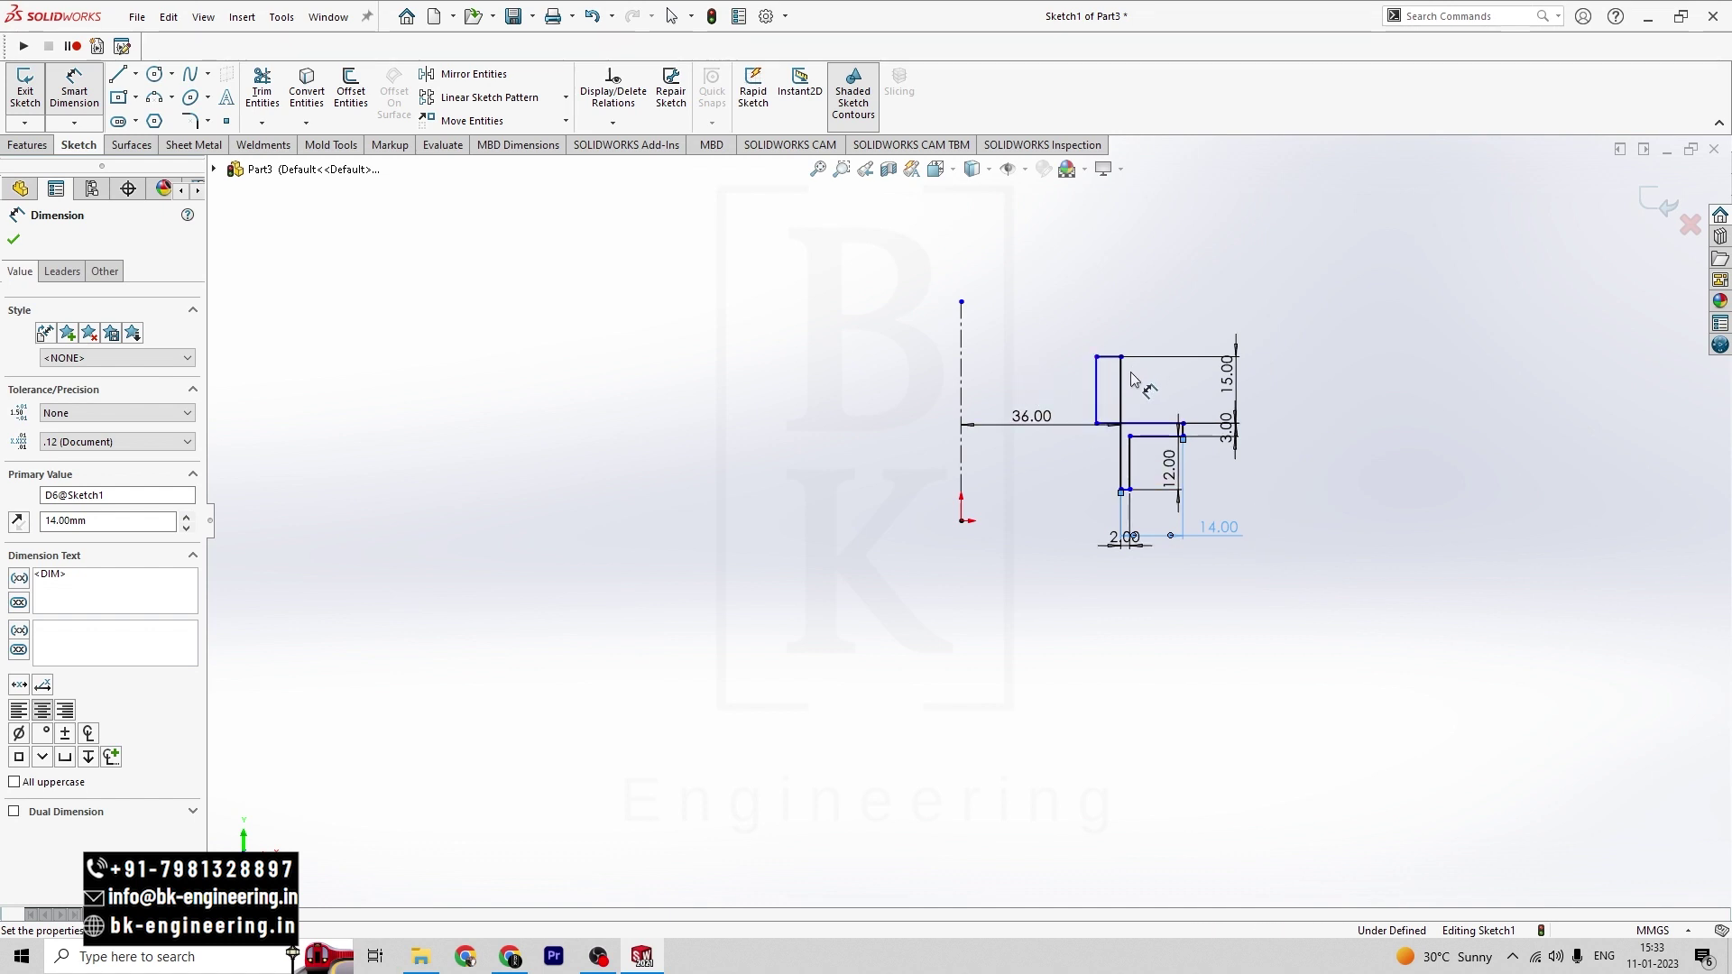
- Move the flipped upper wall corner back to the outer side of the profile's inner vertical edge
key("Escape")
left_click_drag(1097, 358, 1131, 365)
scroll(1144, 364, "down", 5)
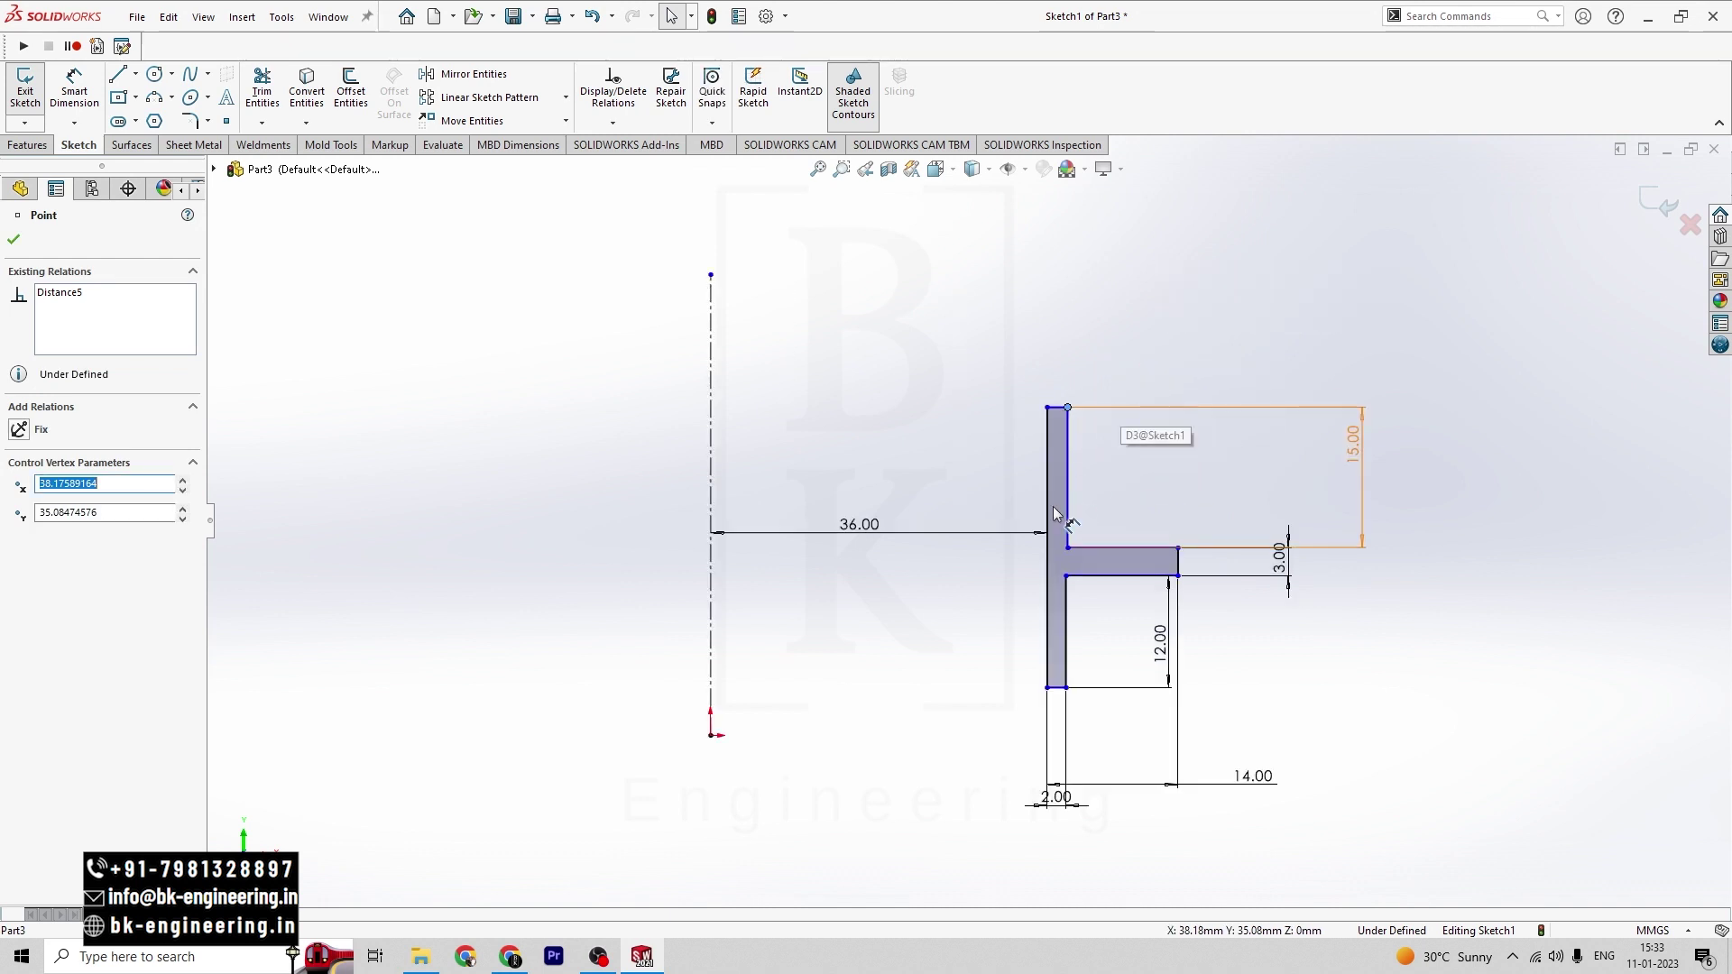
- Dimension the profile's top edge as 2 mm
left_click(74, 89)
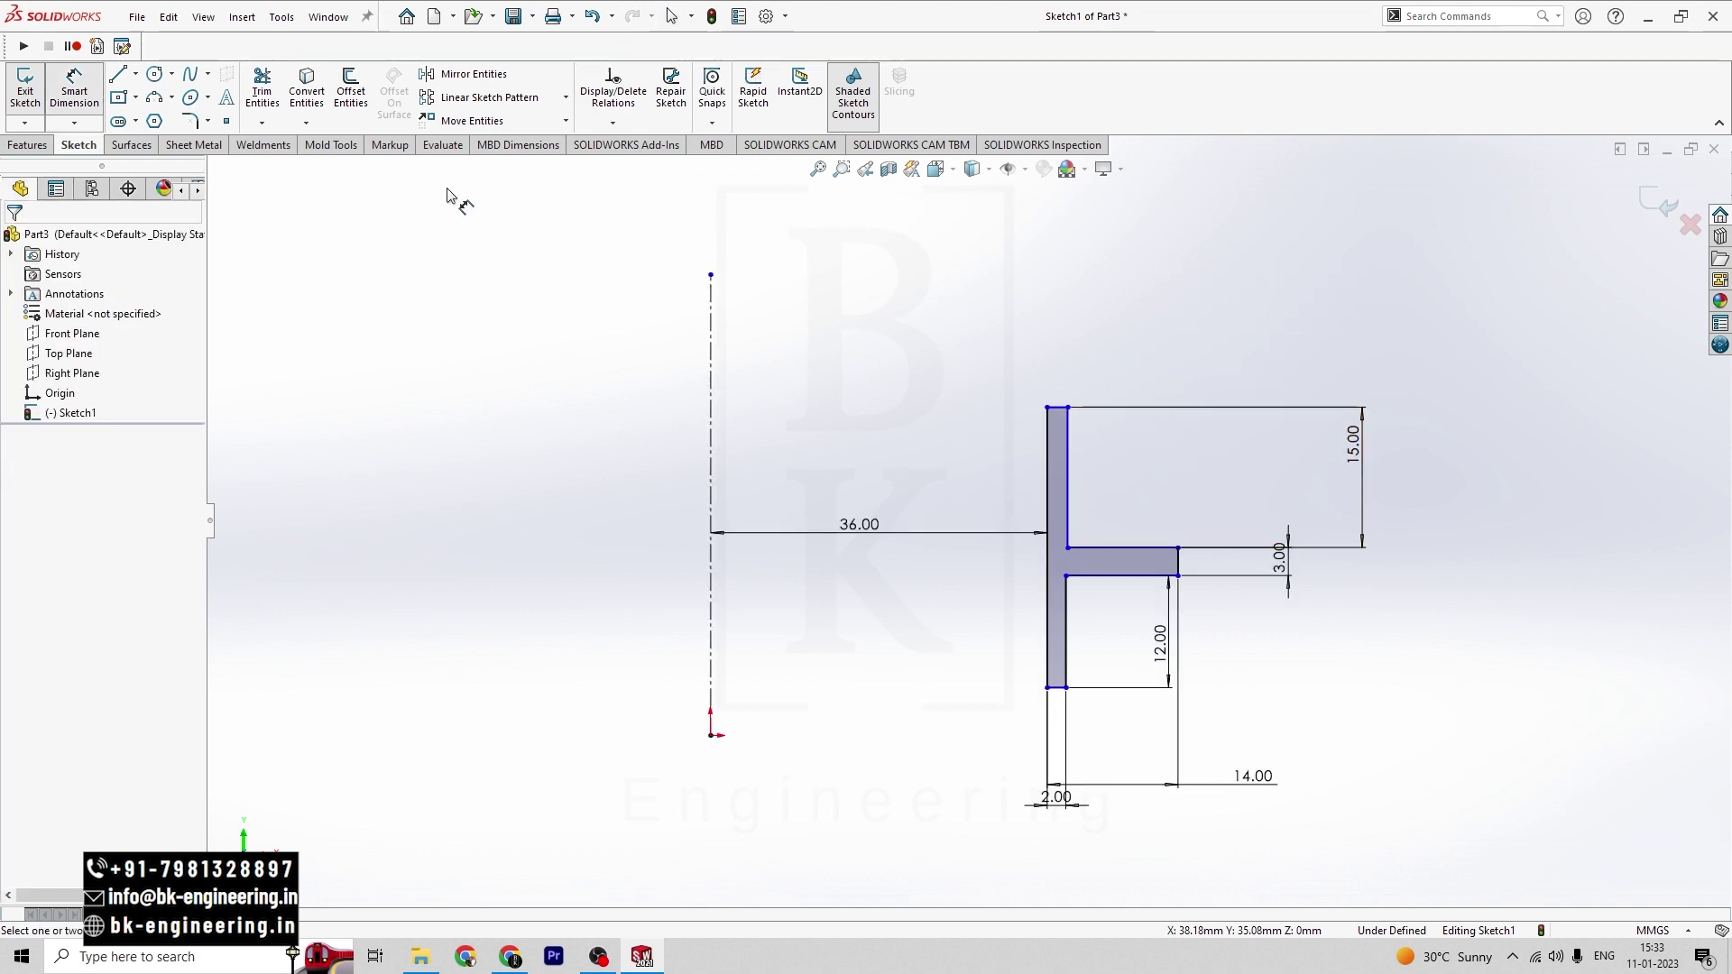
left_click(1057, 411)
left_click(1069, 356)
type("2")
key("Return")
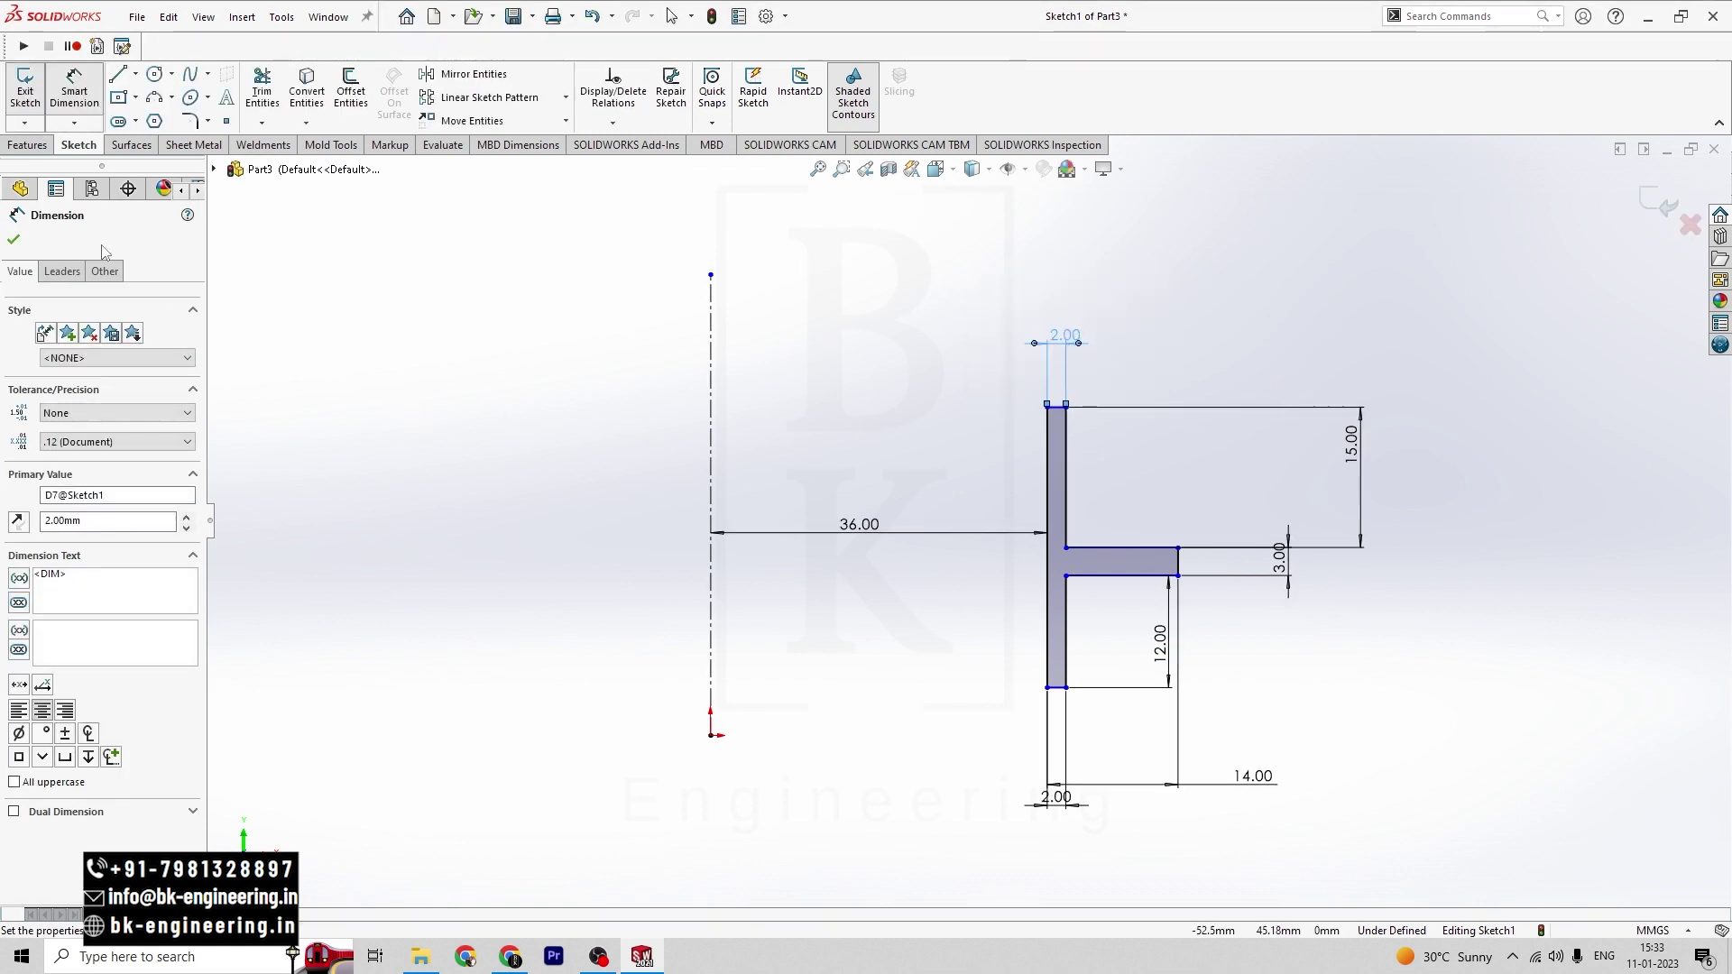
left_click(13, 240)
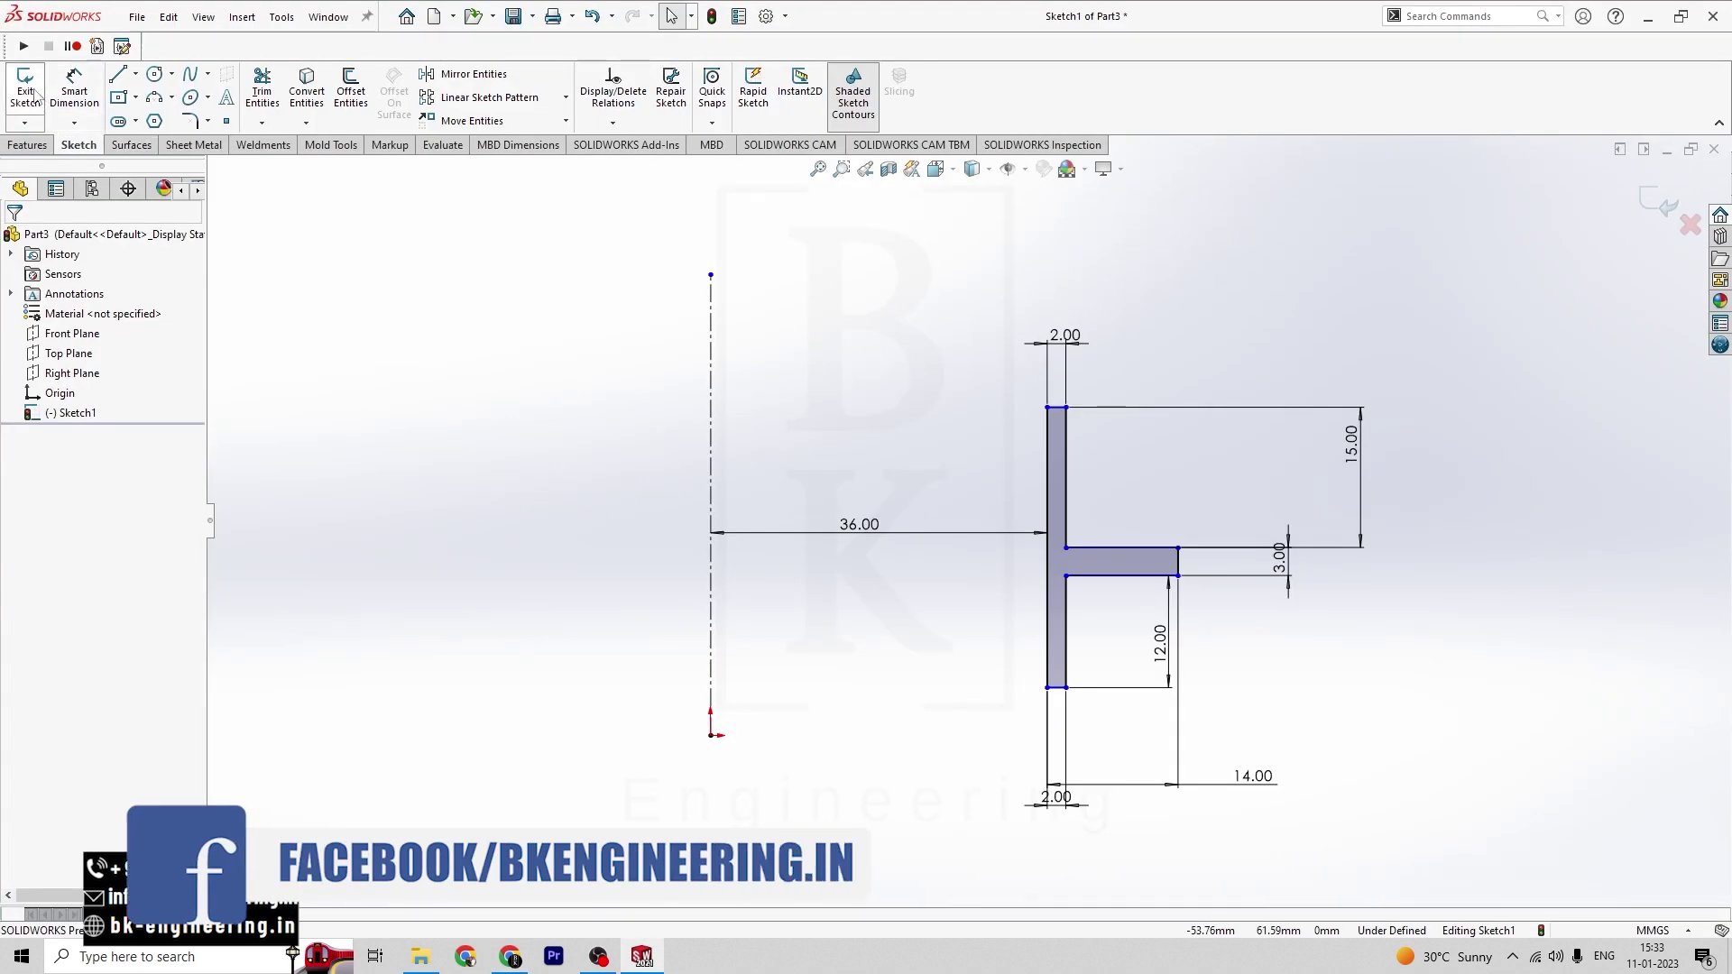
- Close the profile sketch and revolve it 360° about the vertical centerline
left_click(36, 93)
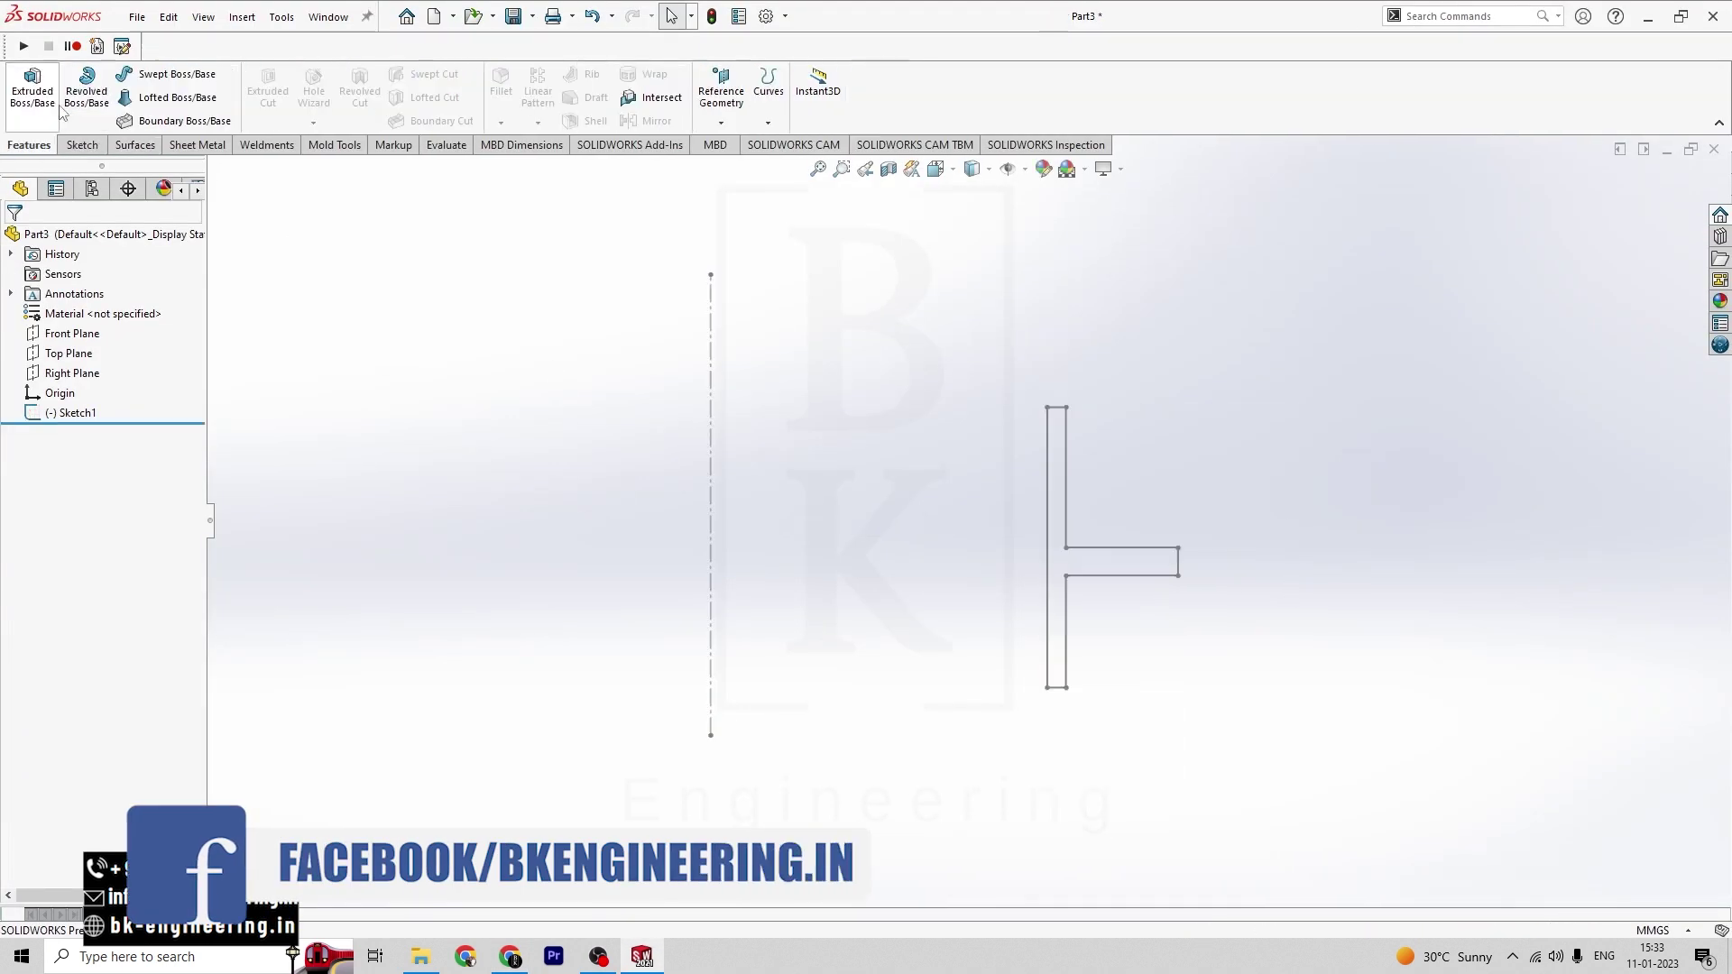
left_click(86, 91)
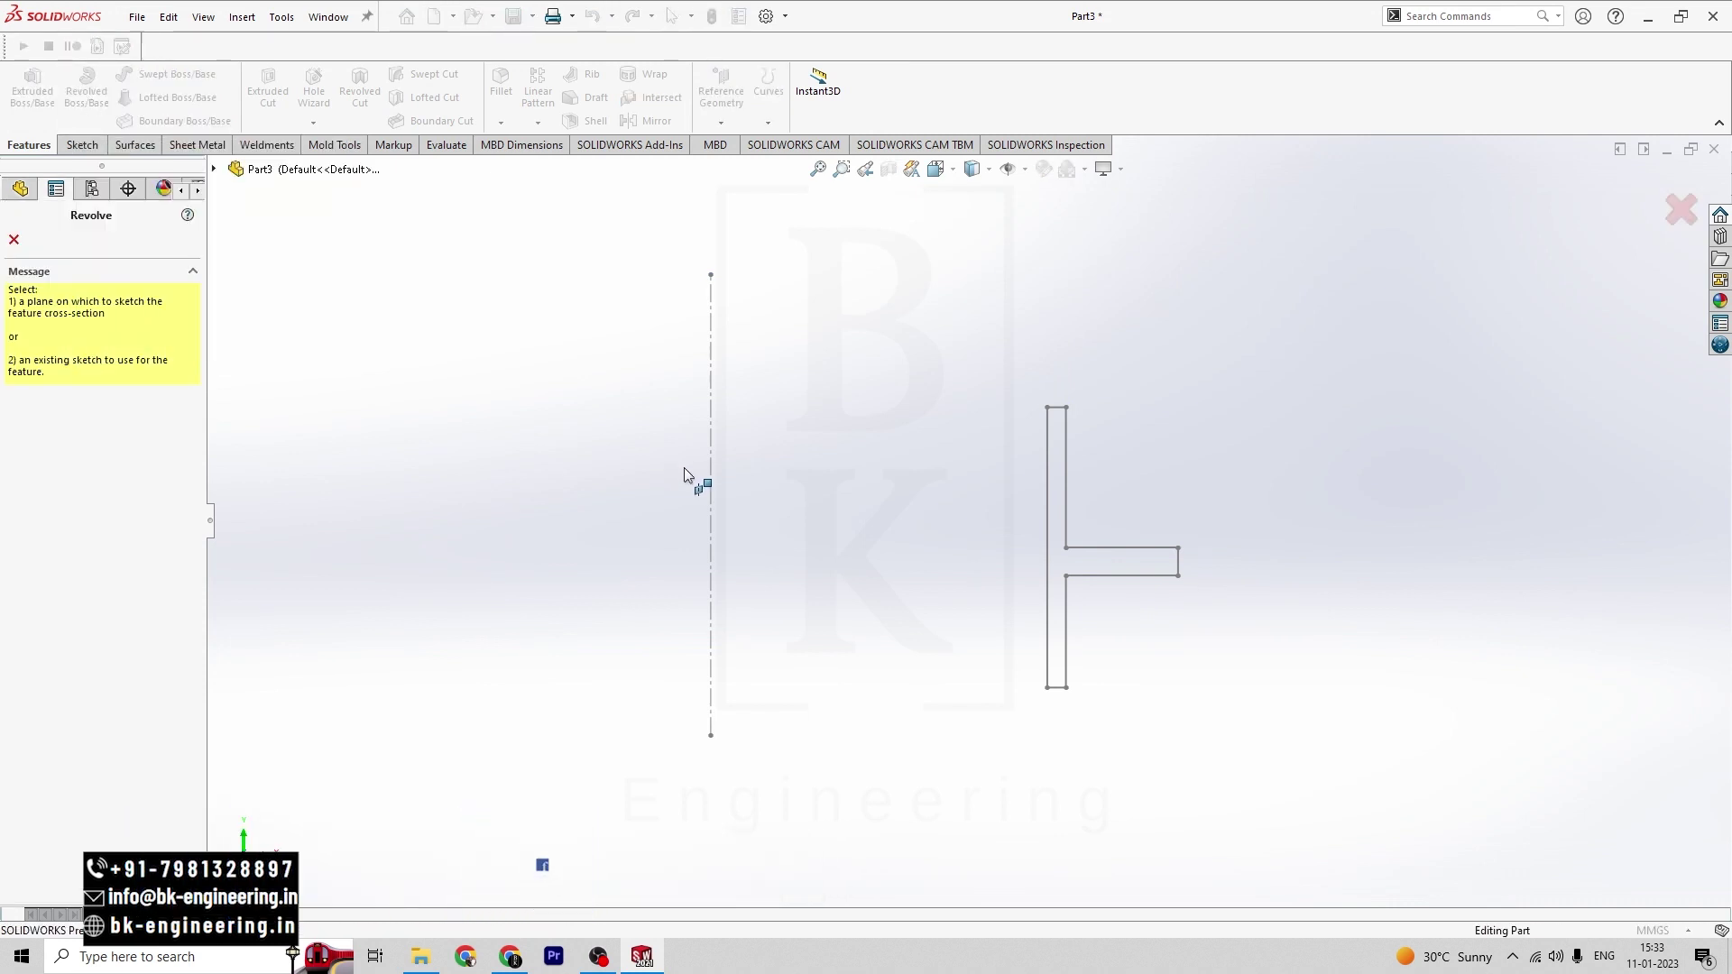
left_click(712, 480)
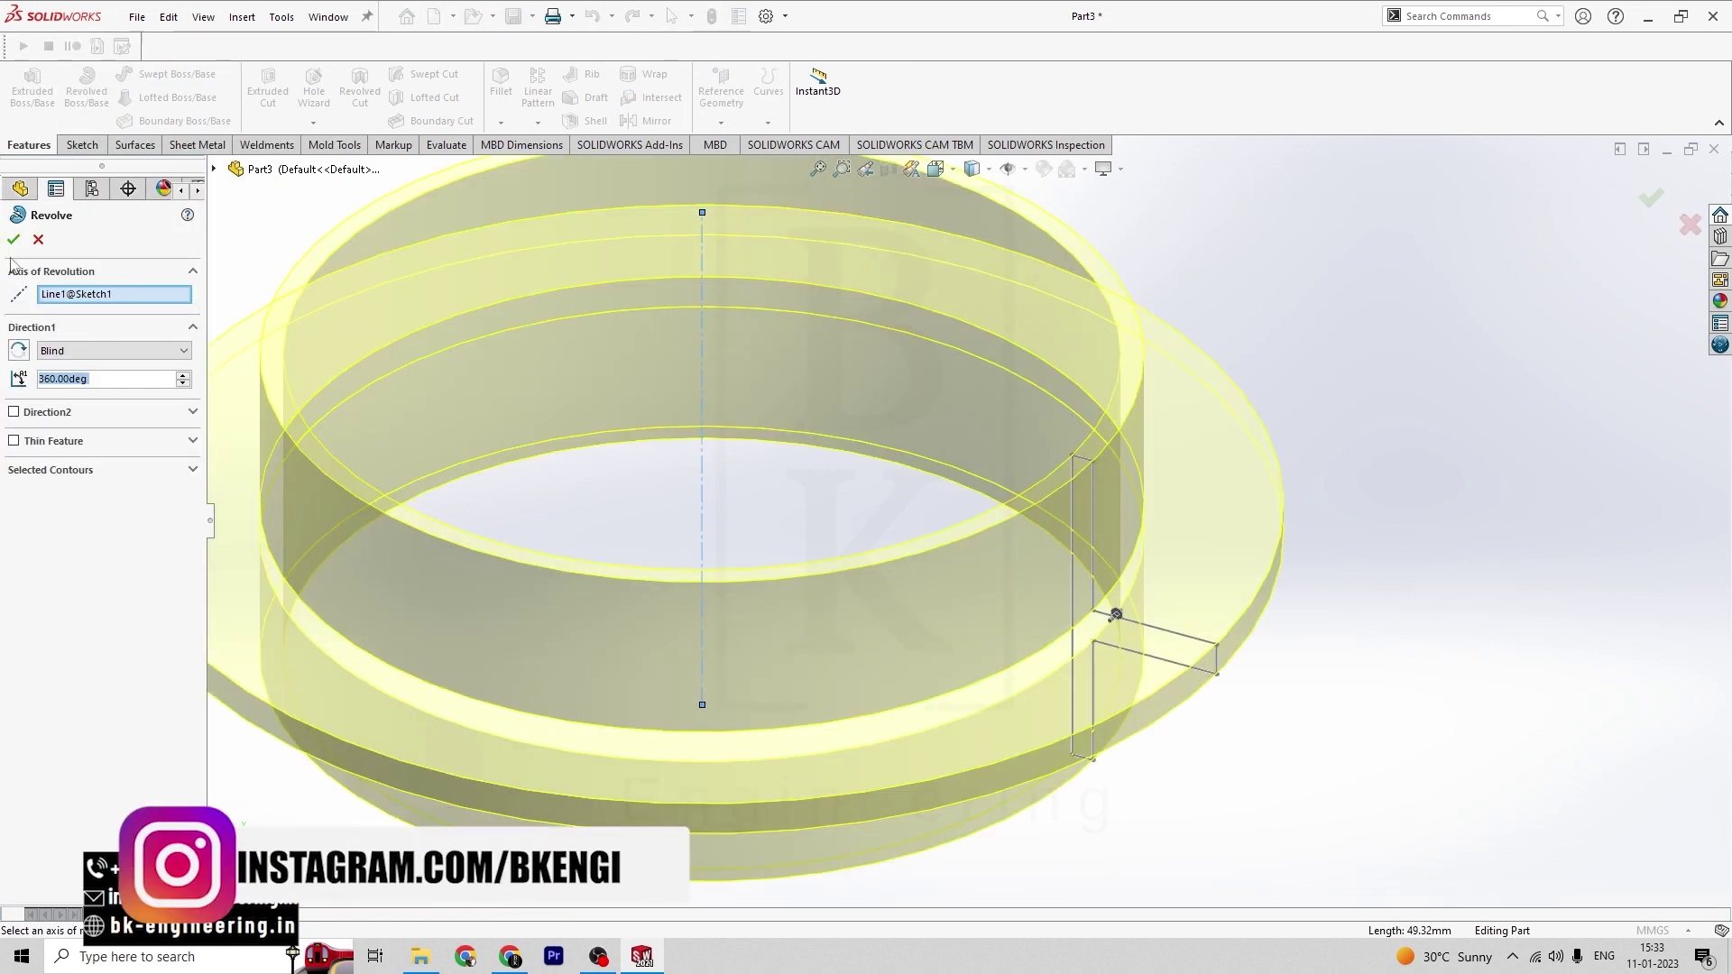
key("Return")
scroll(1345, 605, "up", 3)
- Compare the revolved body with the reference drawing and start a new sketch on the flange's flat annular face
mouse_move(1345, 605)
middle_mouse_down()
mouse_move(1350, 491)
mouse_move(1145, 344)
mouse_move(1044, 619)
mouse_move(1206, 635)
mouse_move(1052, 619)
middle_mouse_up()
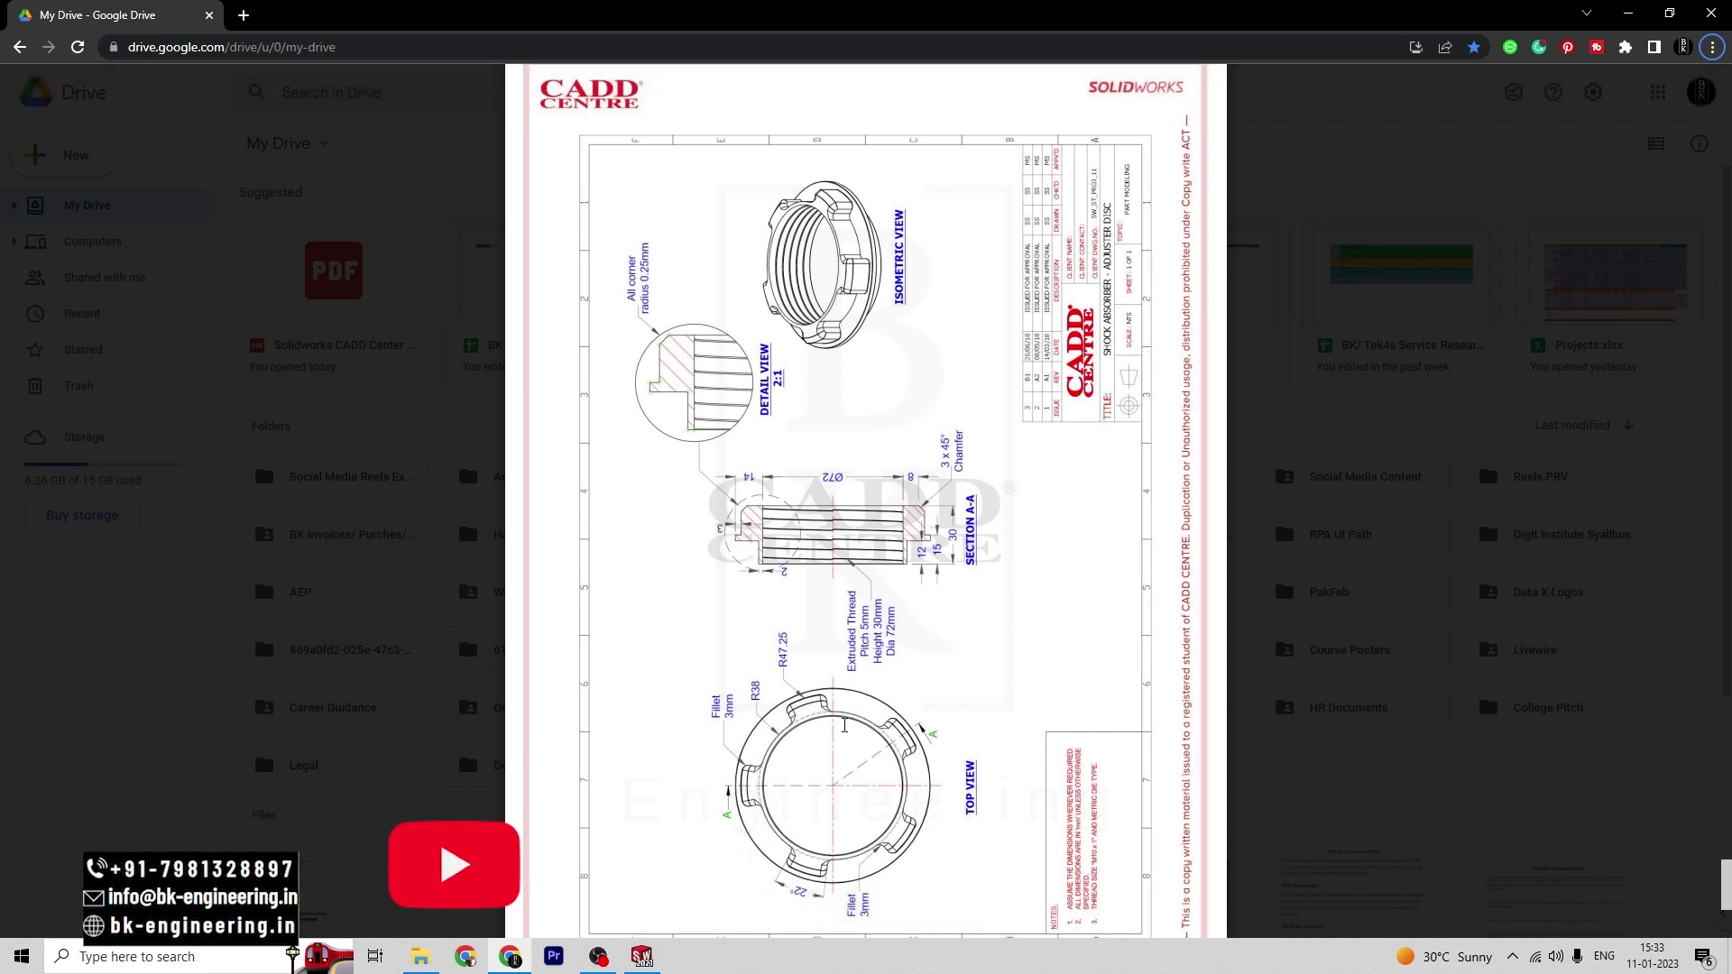
key("alt+Tab")
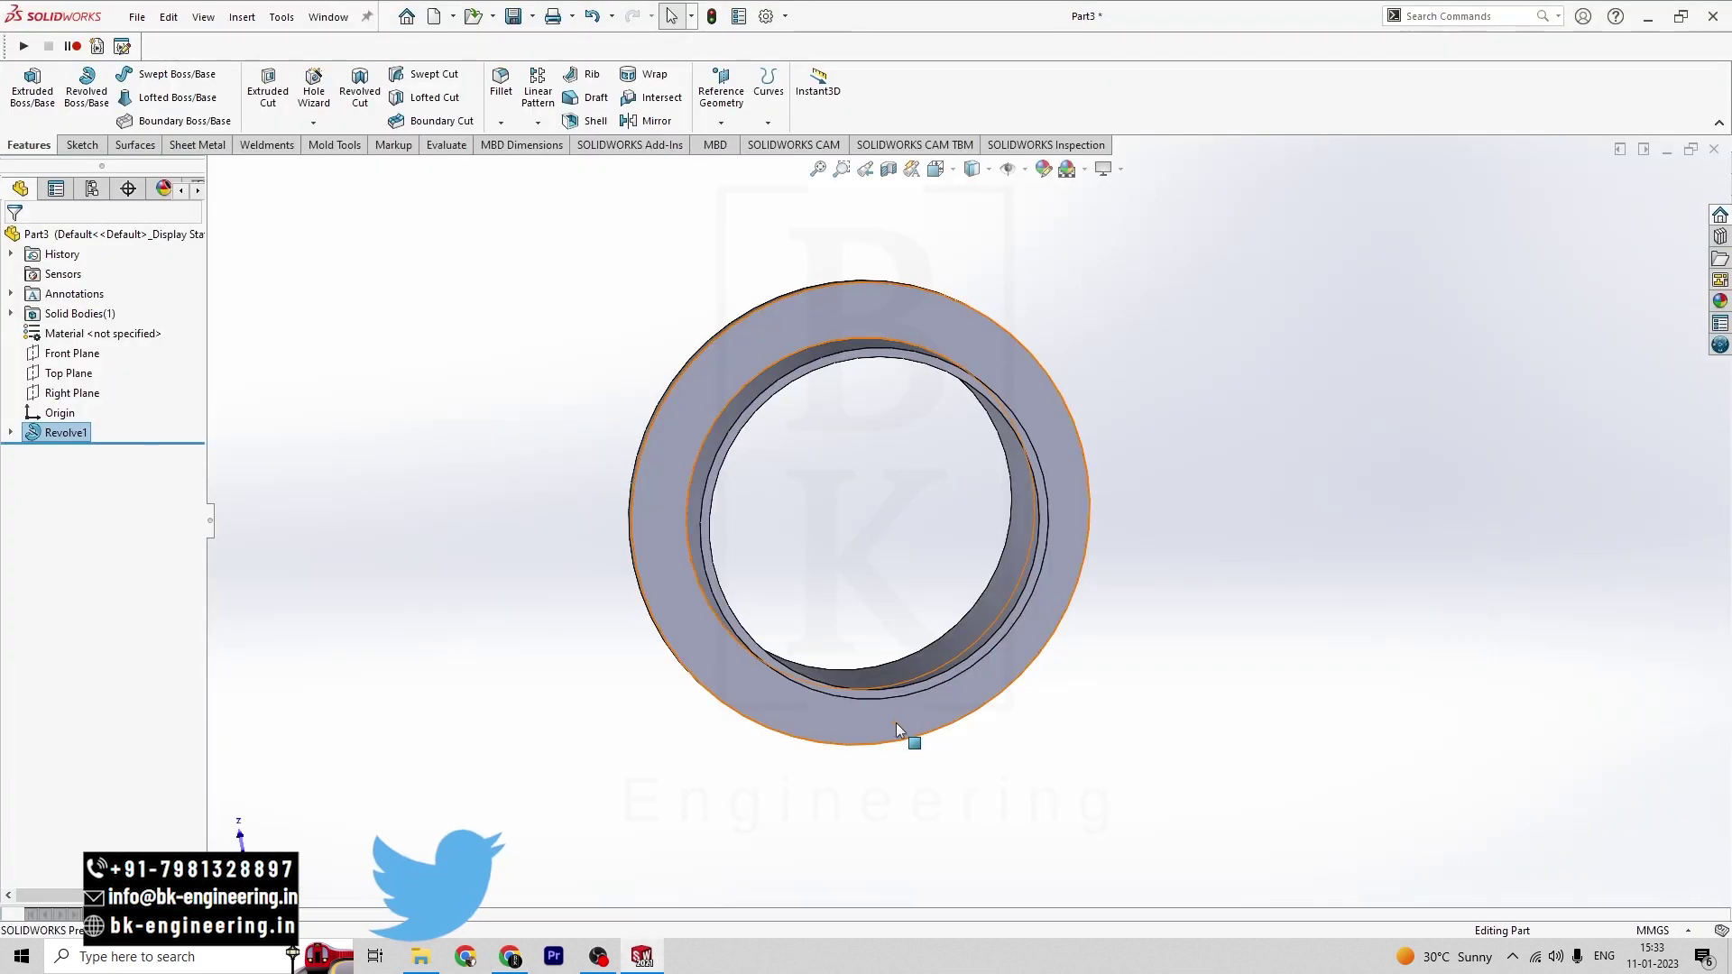
middle_click_drag(1362, 467, 1315, 476)
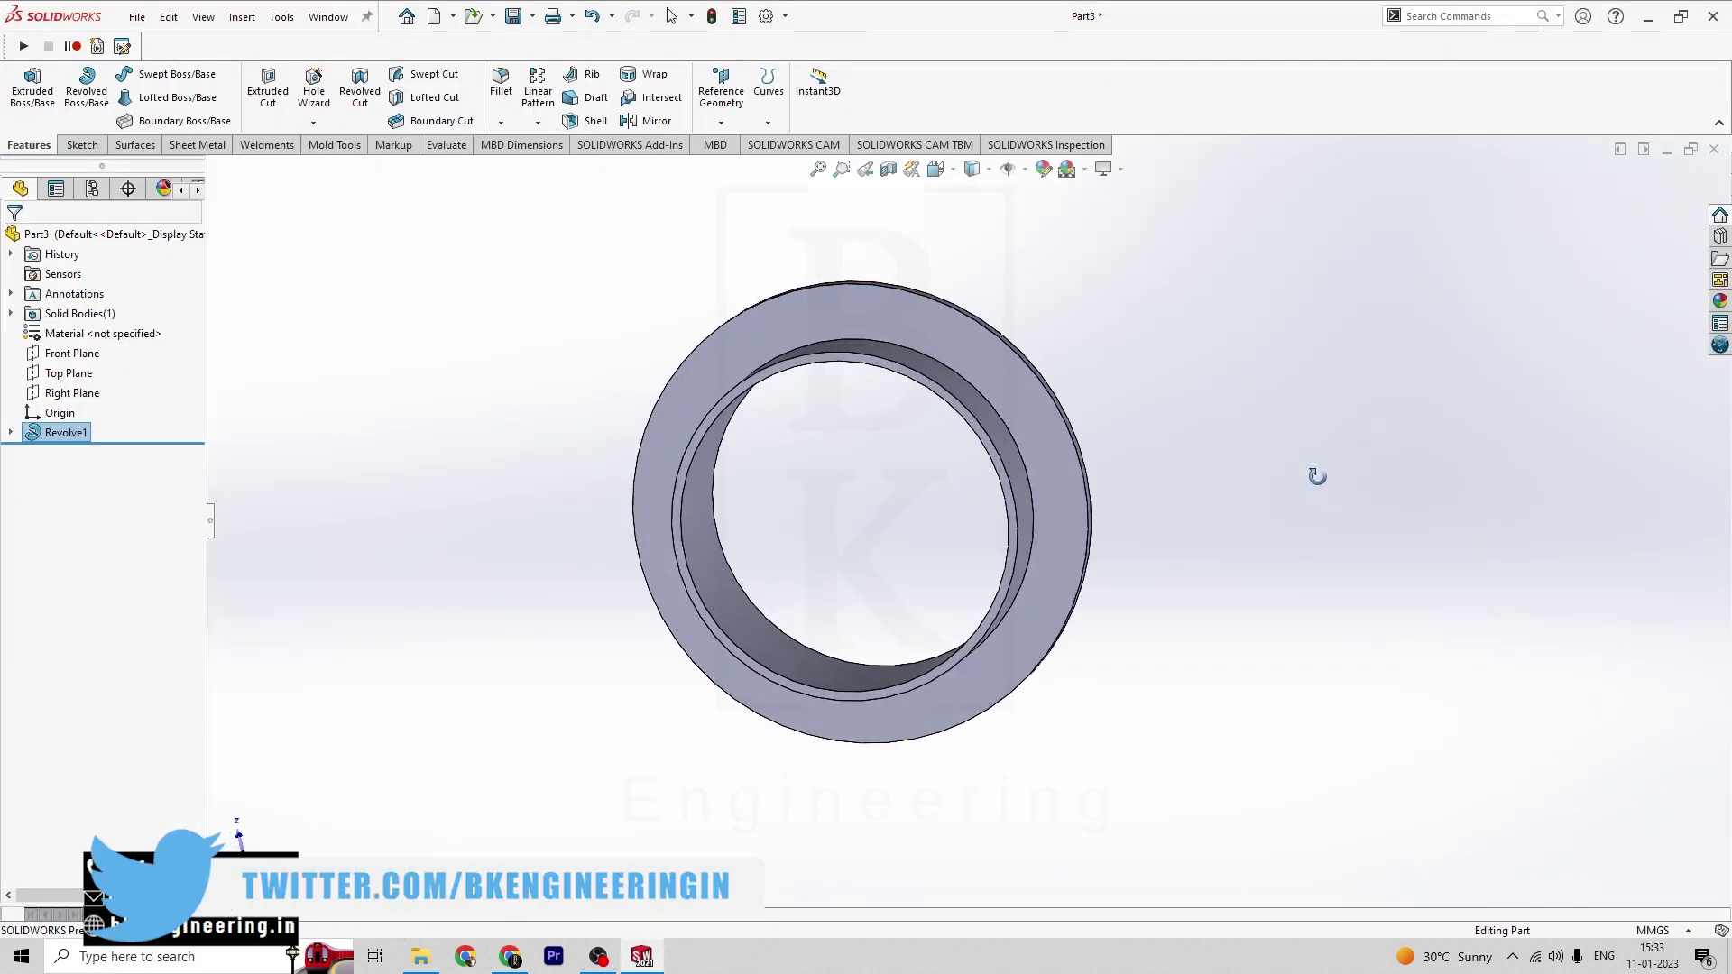
right_click(832, 313)
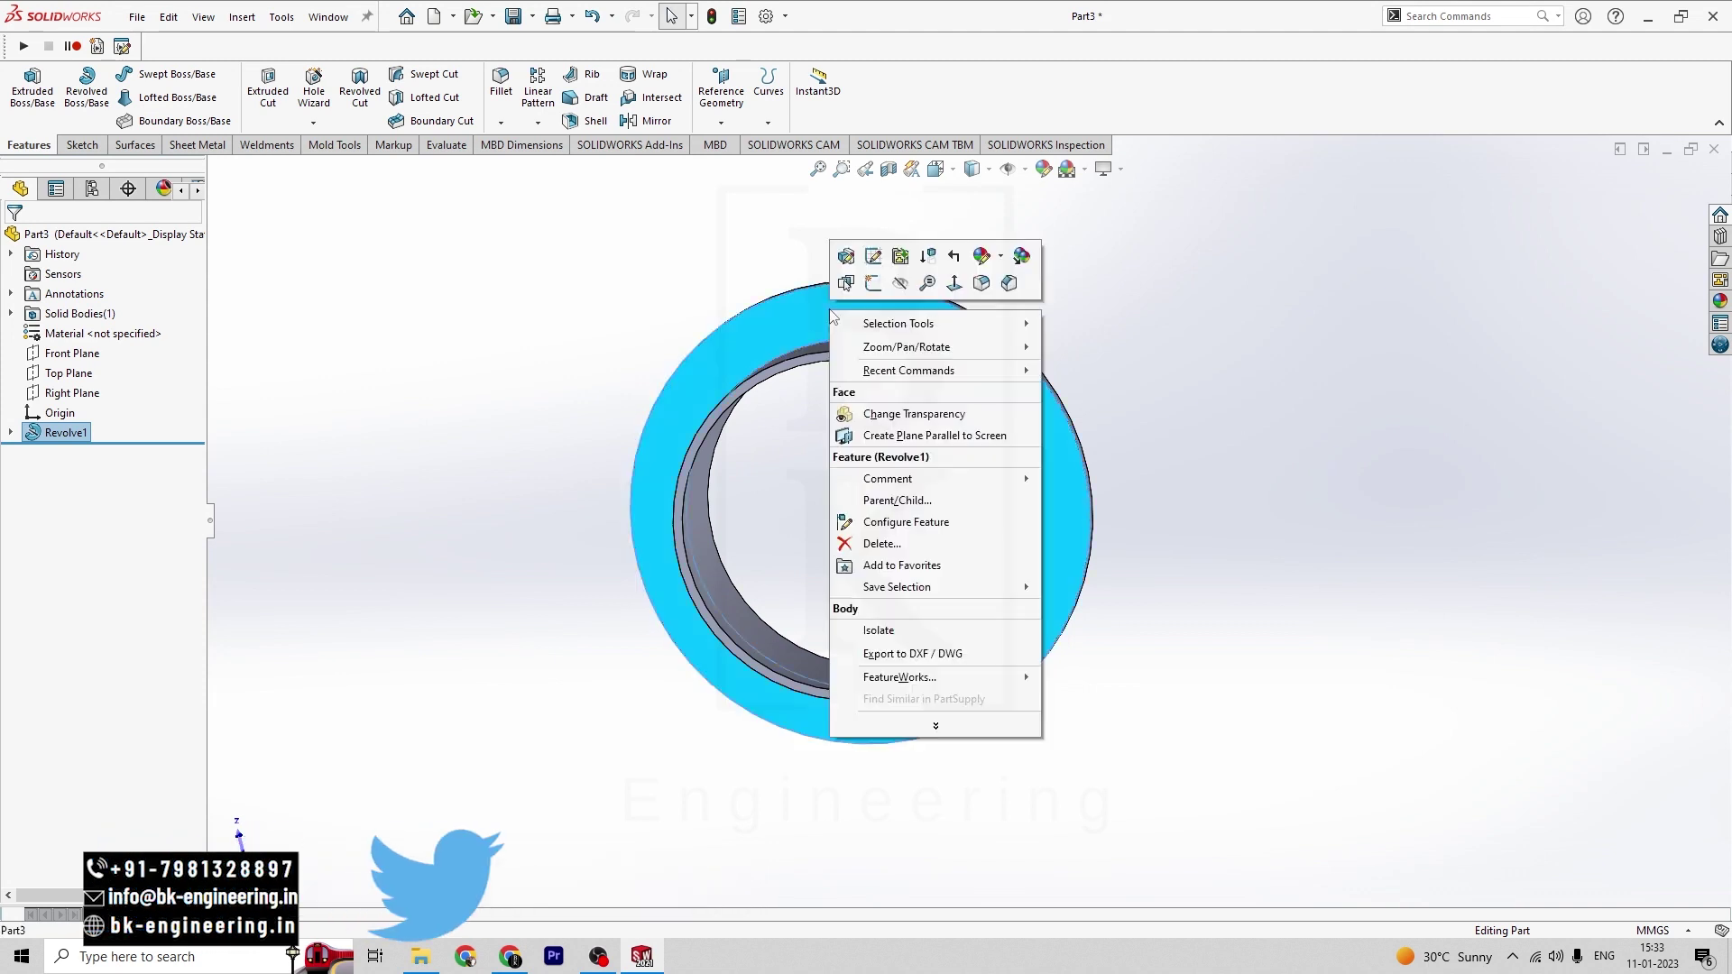
left_click(871, 284)
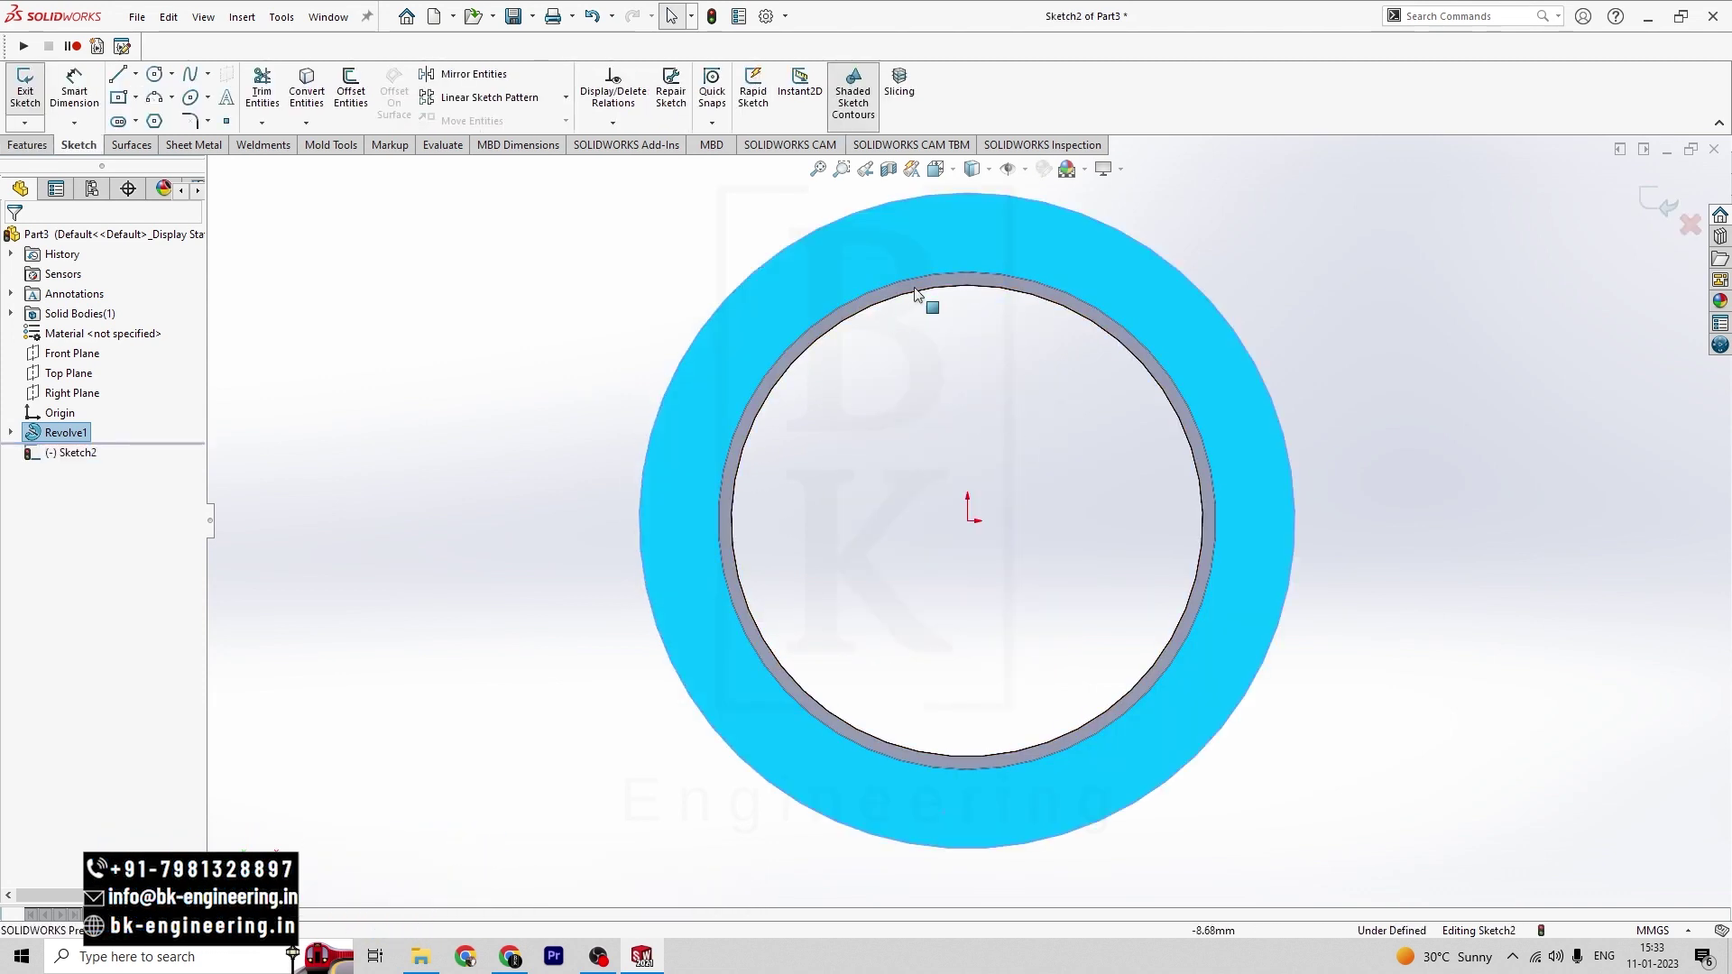
- Sketch a vertical construction centerline about 55 mm long from the origin to just beyond the flange's outer edge
left_click(135, 75)
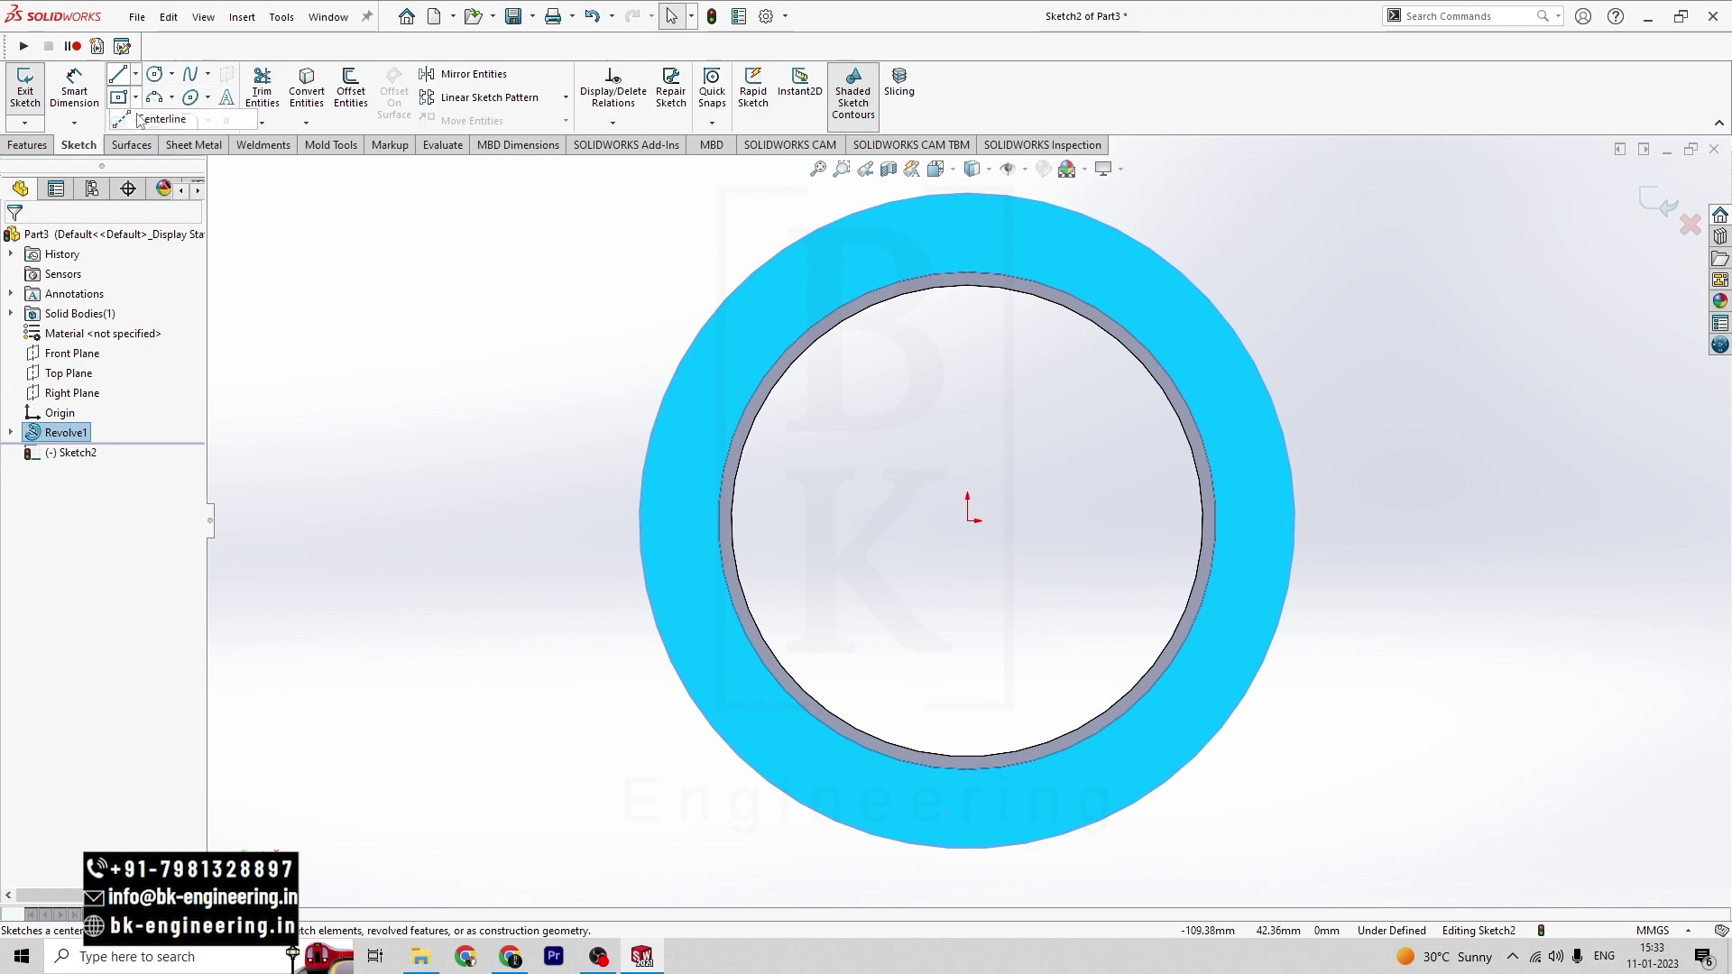
left_click(167, 110)
scroll(978, 544, "up", 2)
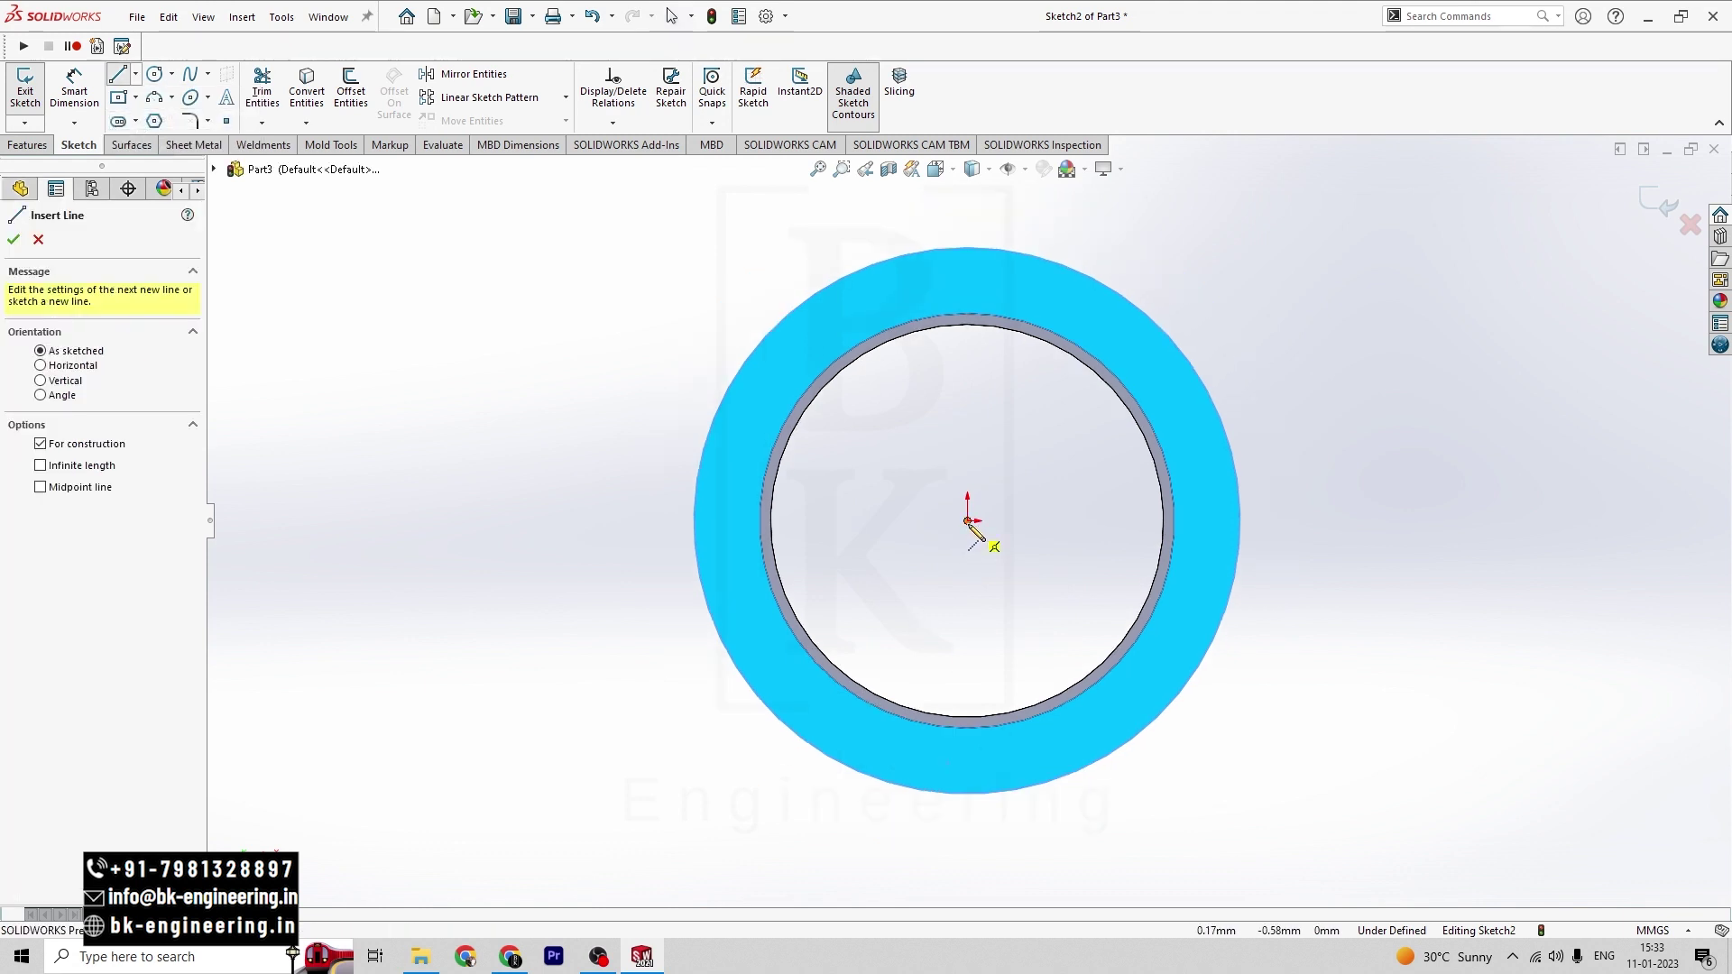
left_click_drag(968, 521, 974, 256)
left_click(974, 231)
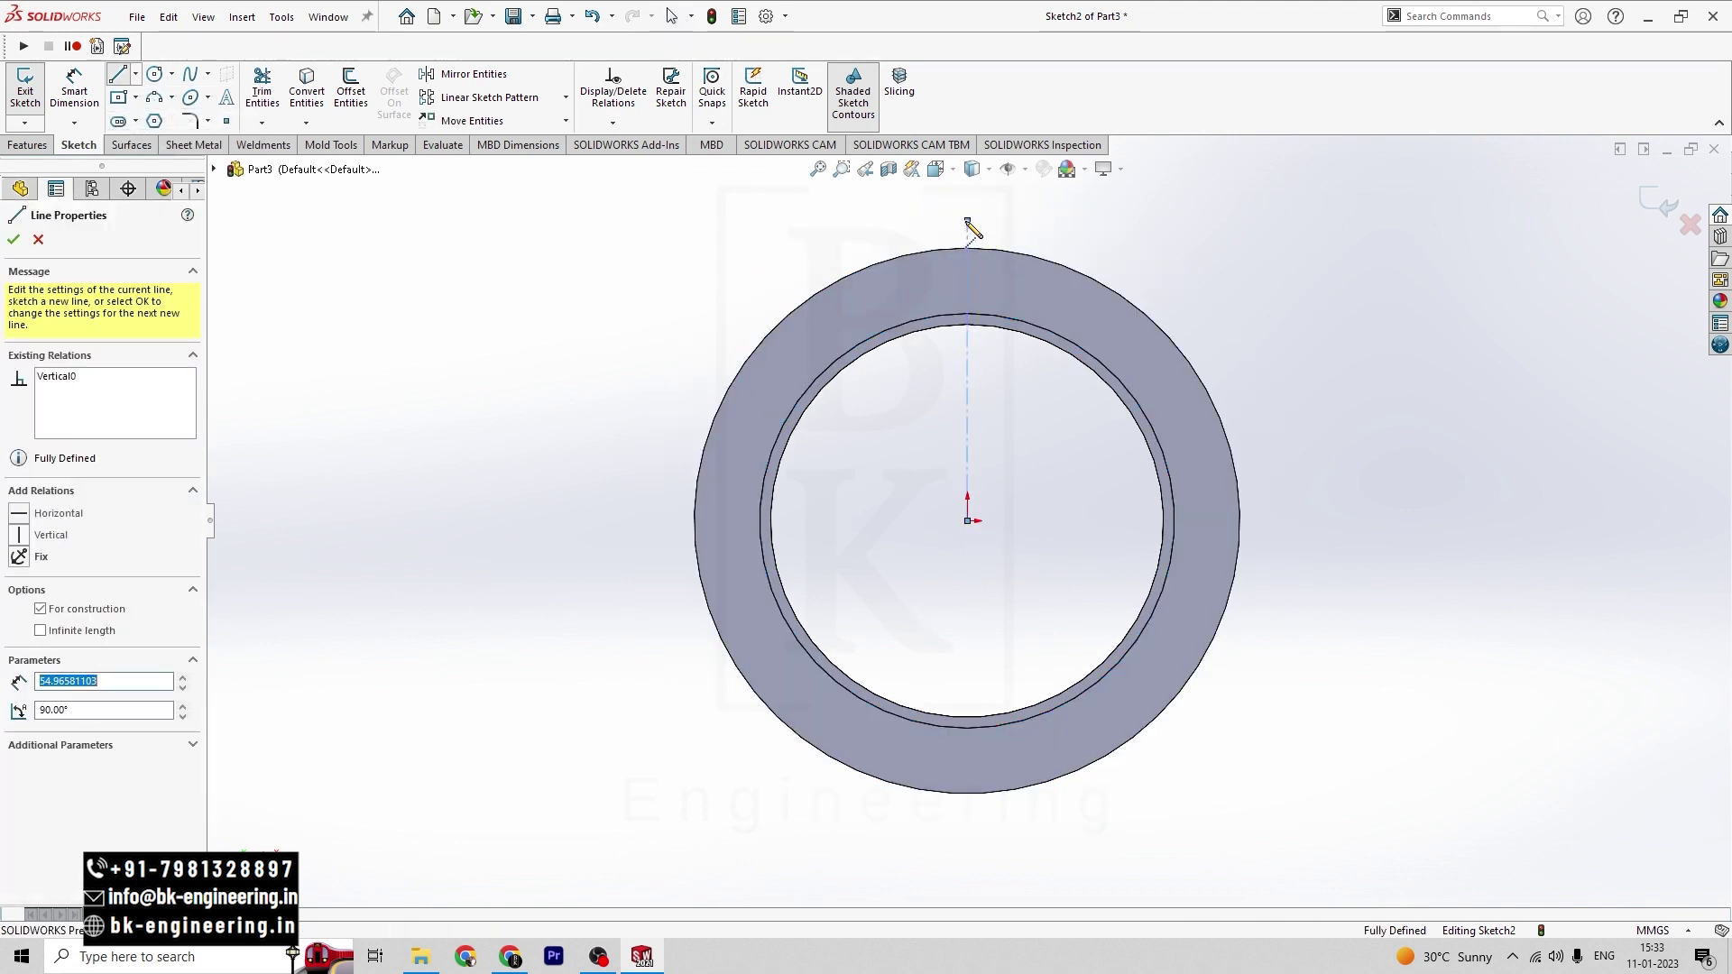
key("Escape")
- Check the notch radii in the reference drawing and sketch an origin-centred circle of about 43.5 mm radius on the flange face
key("alt+Tab")
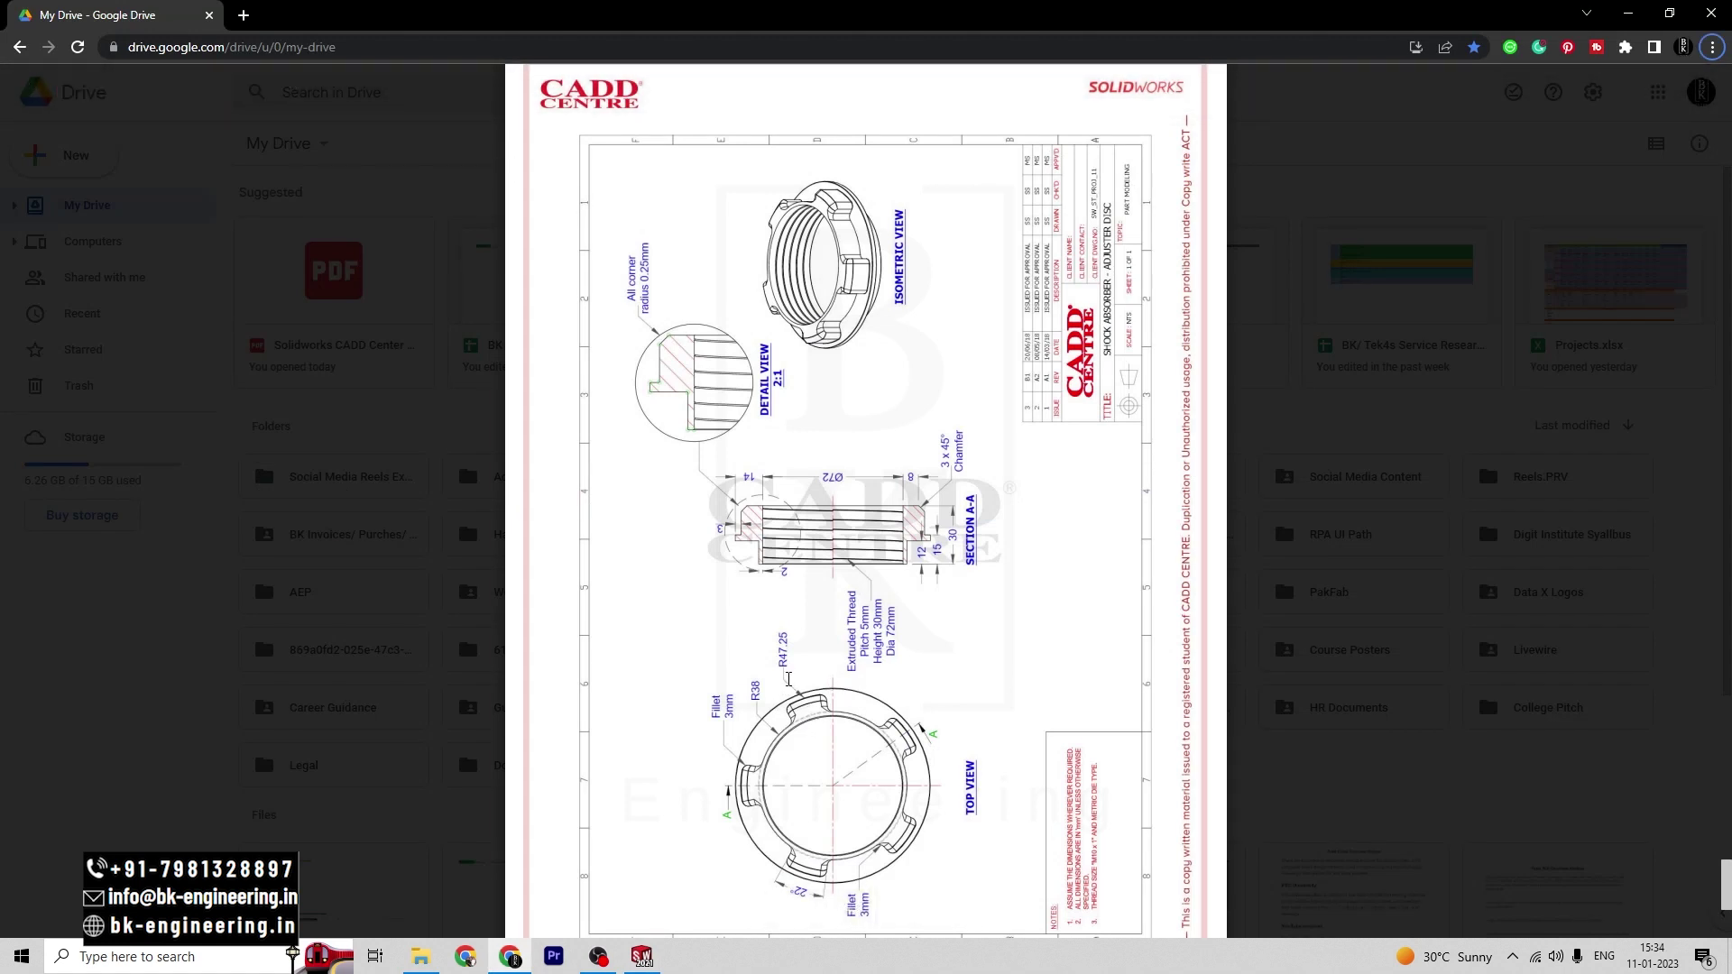
key("alt+Tab")
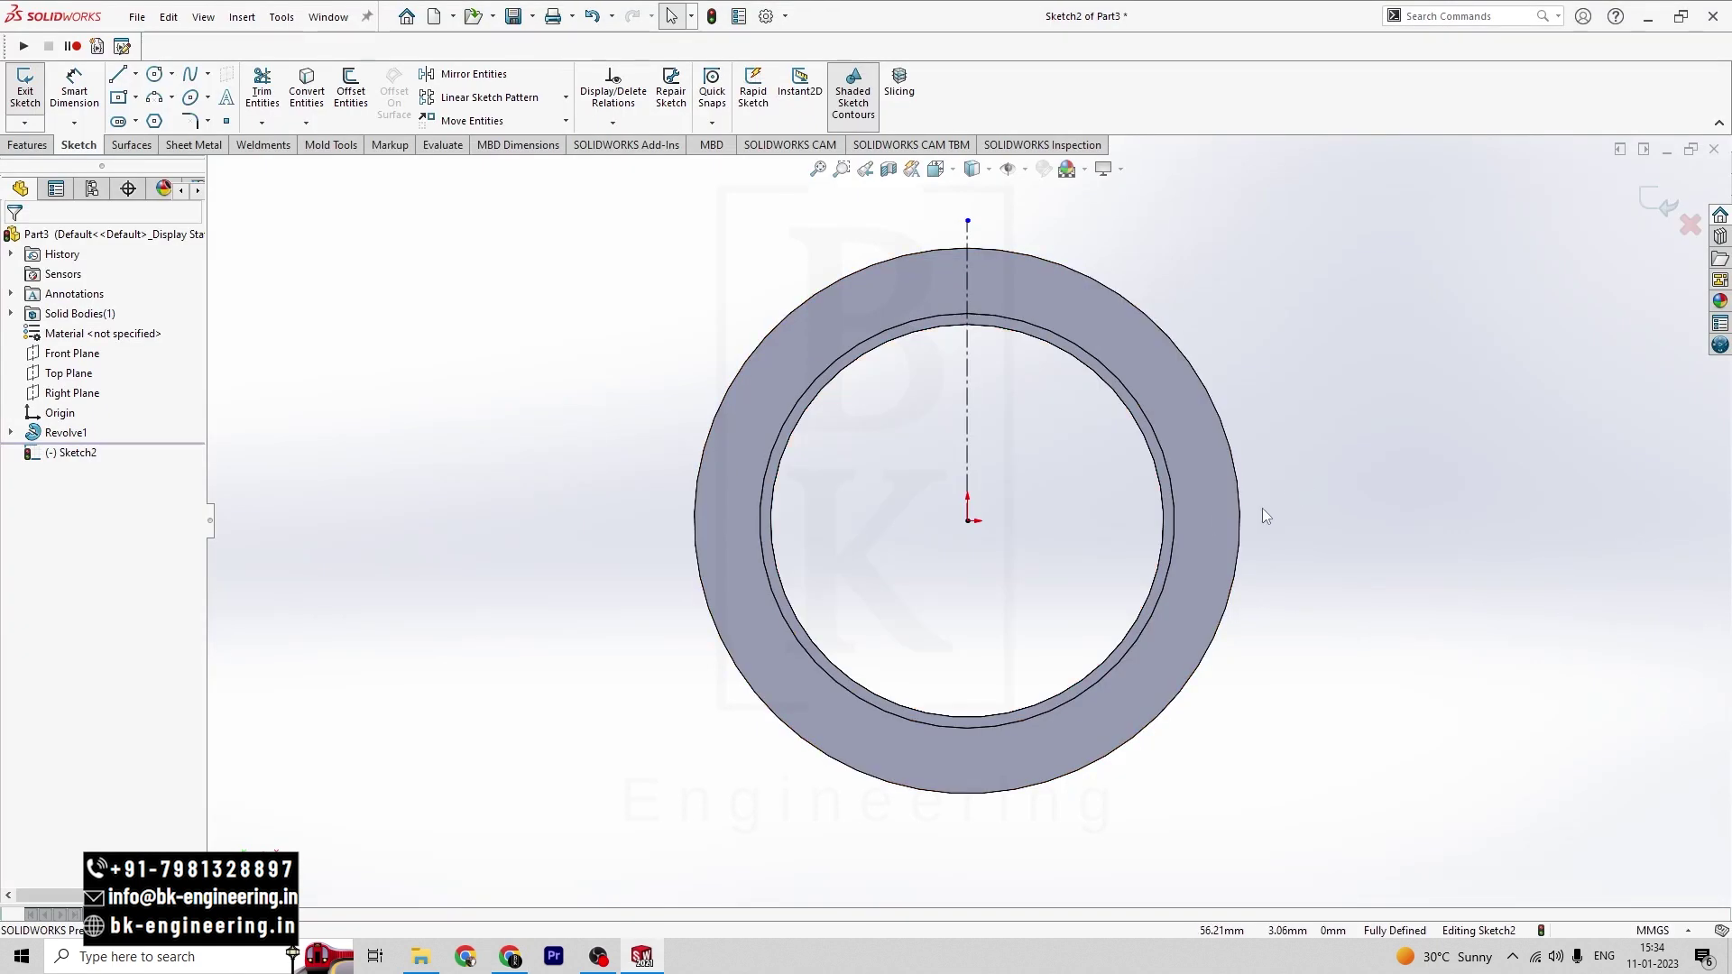
left_click(154, 73)
left_click(968, 521)
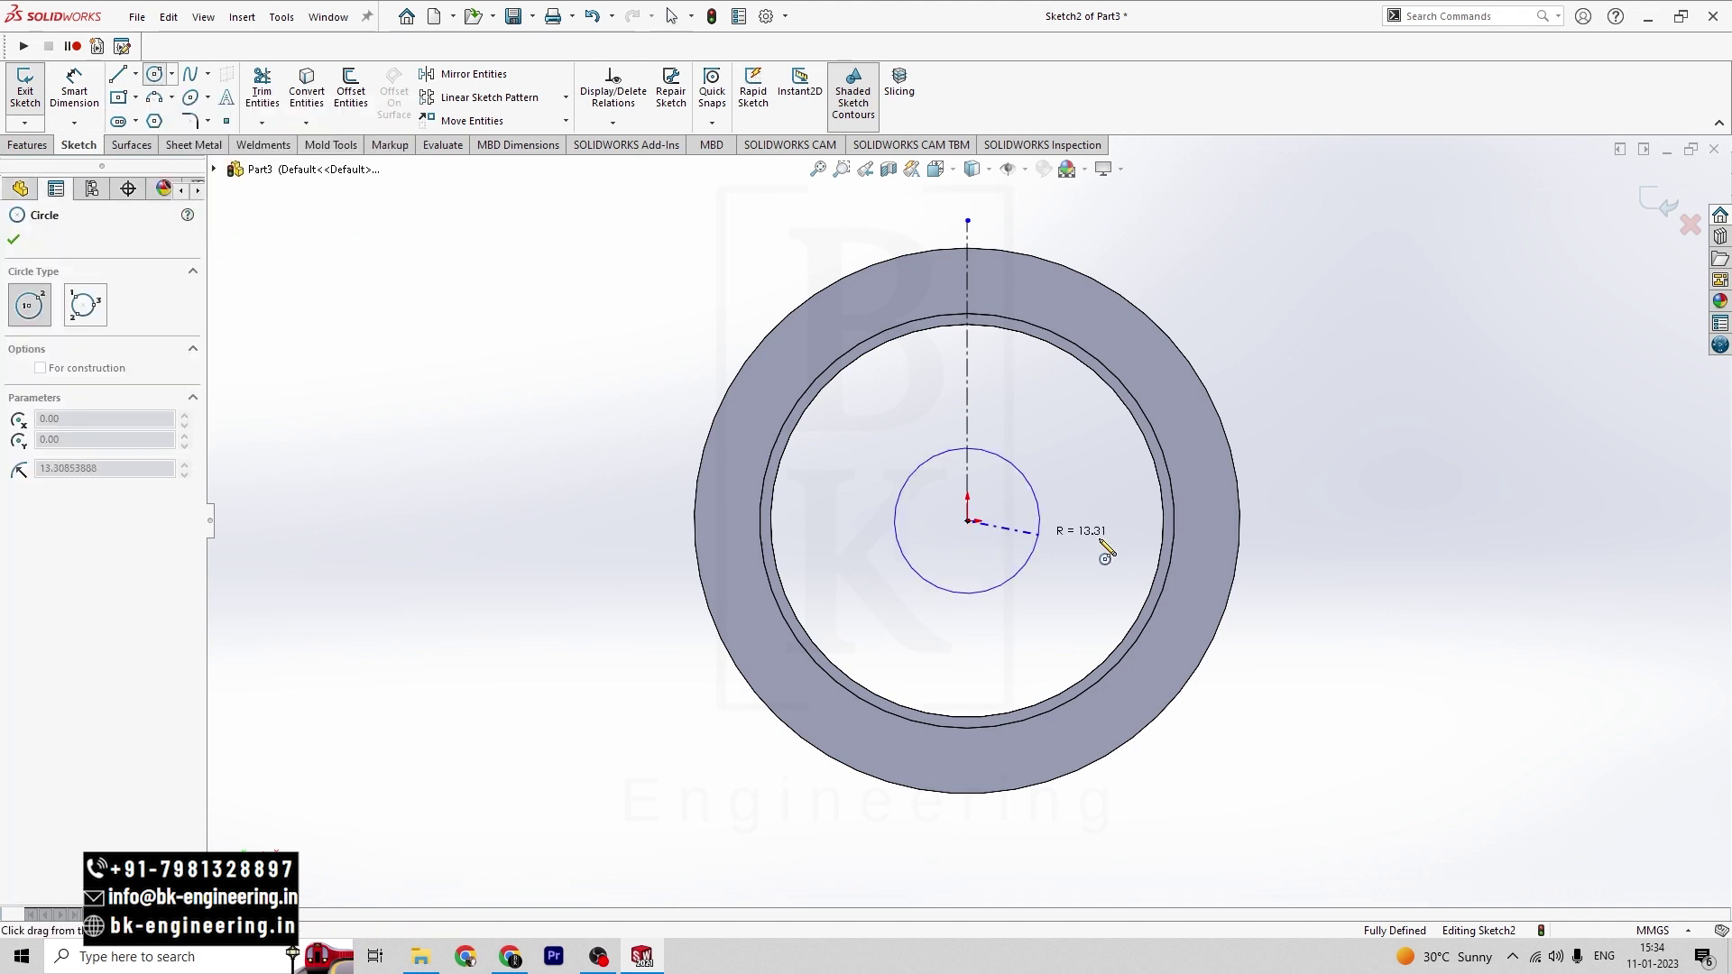
left_click(1206, 540)
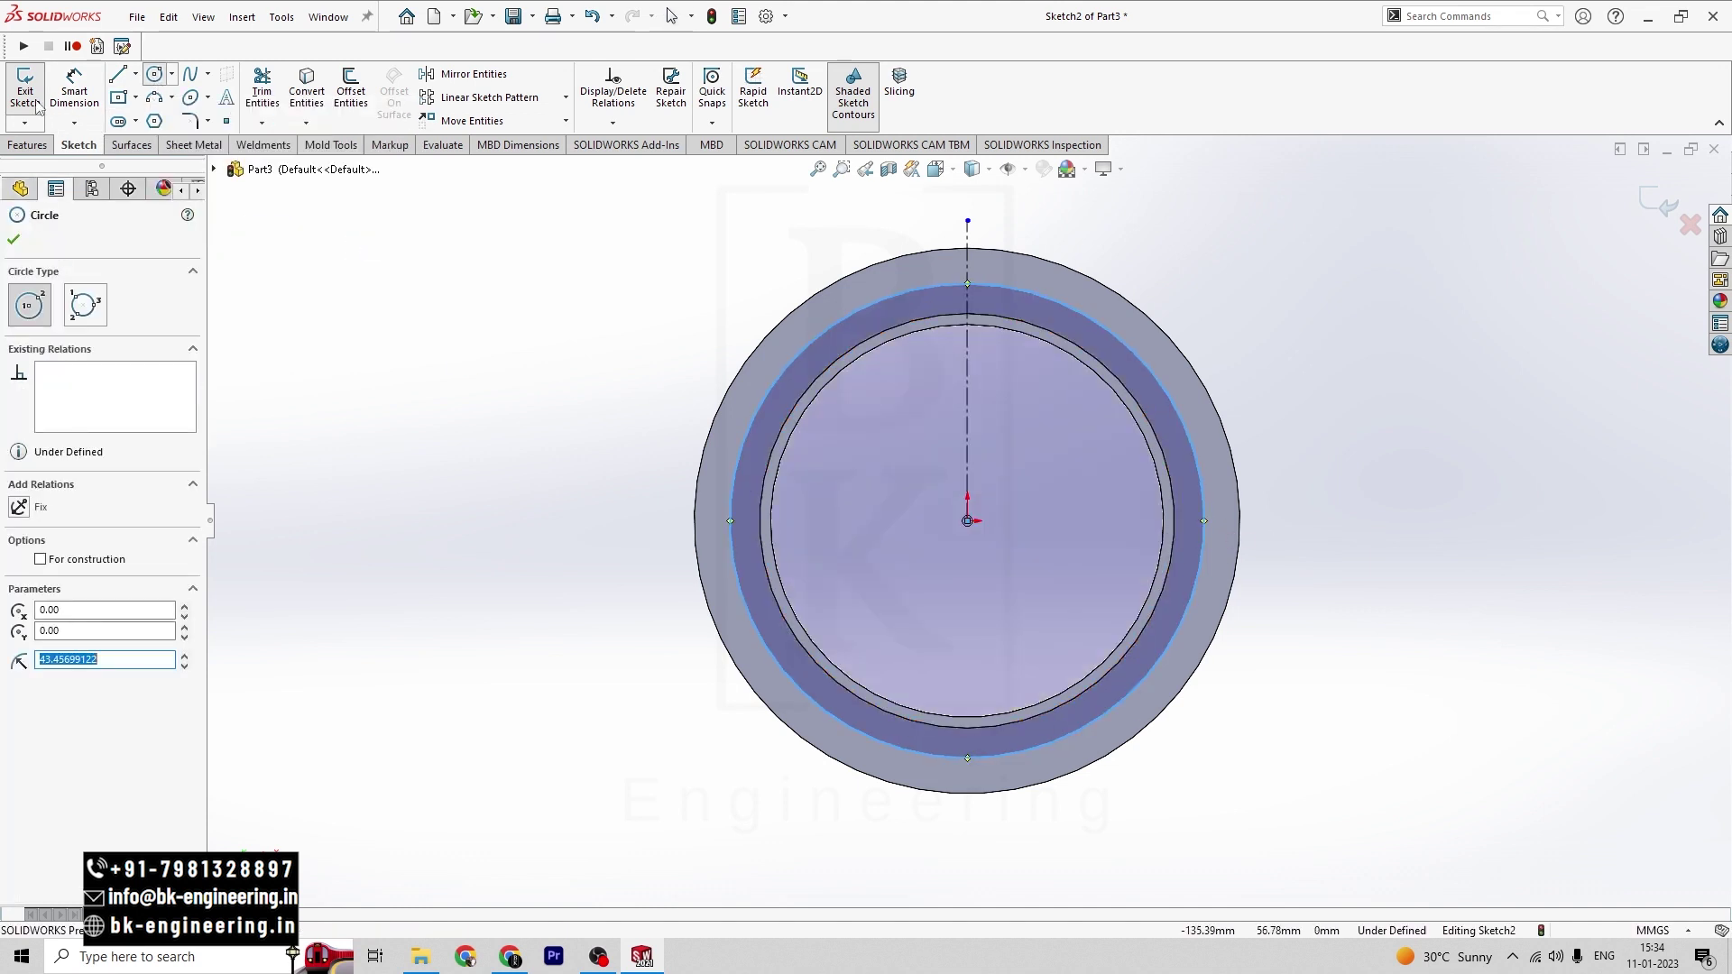
- Dimension the circle's diameter as 47.25*2 mm
left_click(75, 94)
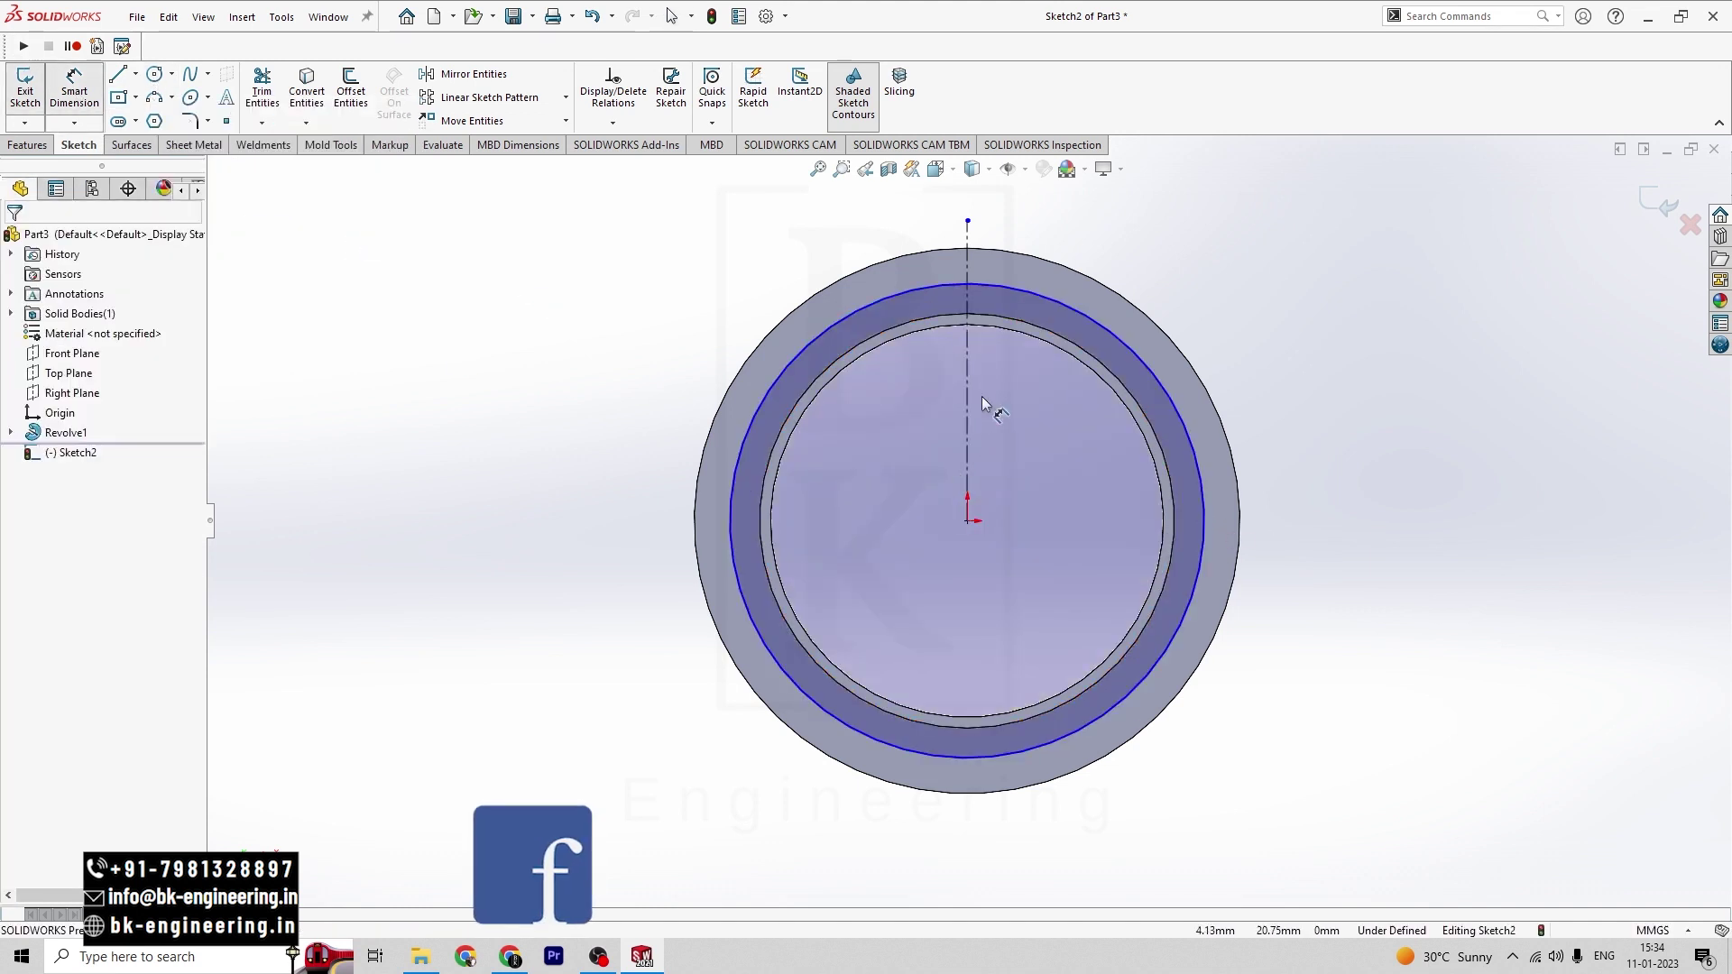
left_click(919, 291)
left_click(471, 450)
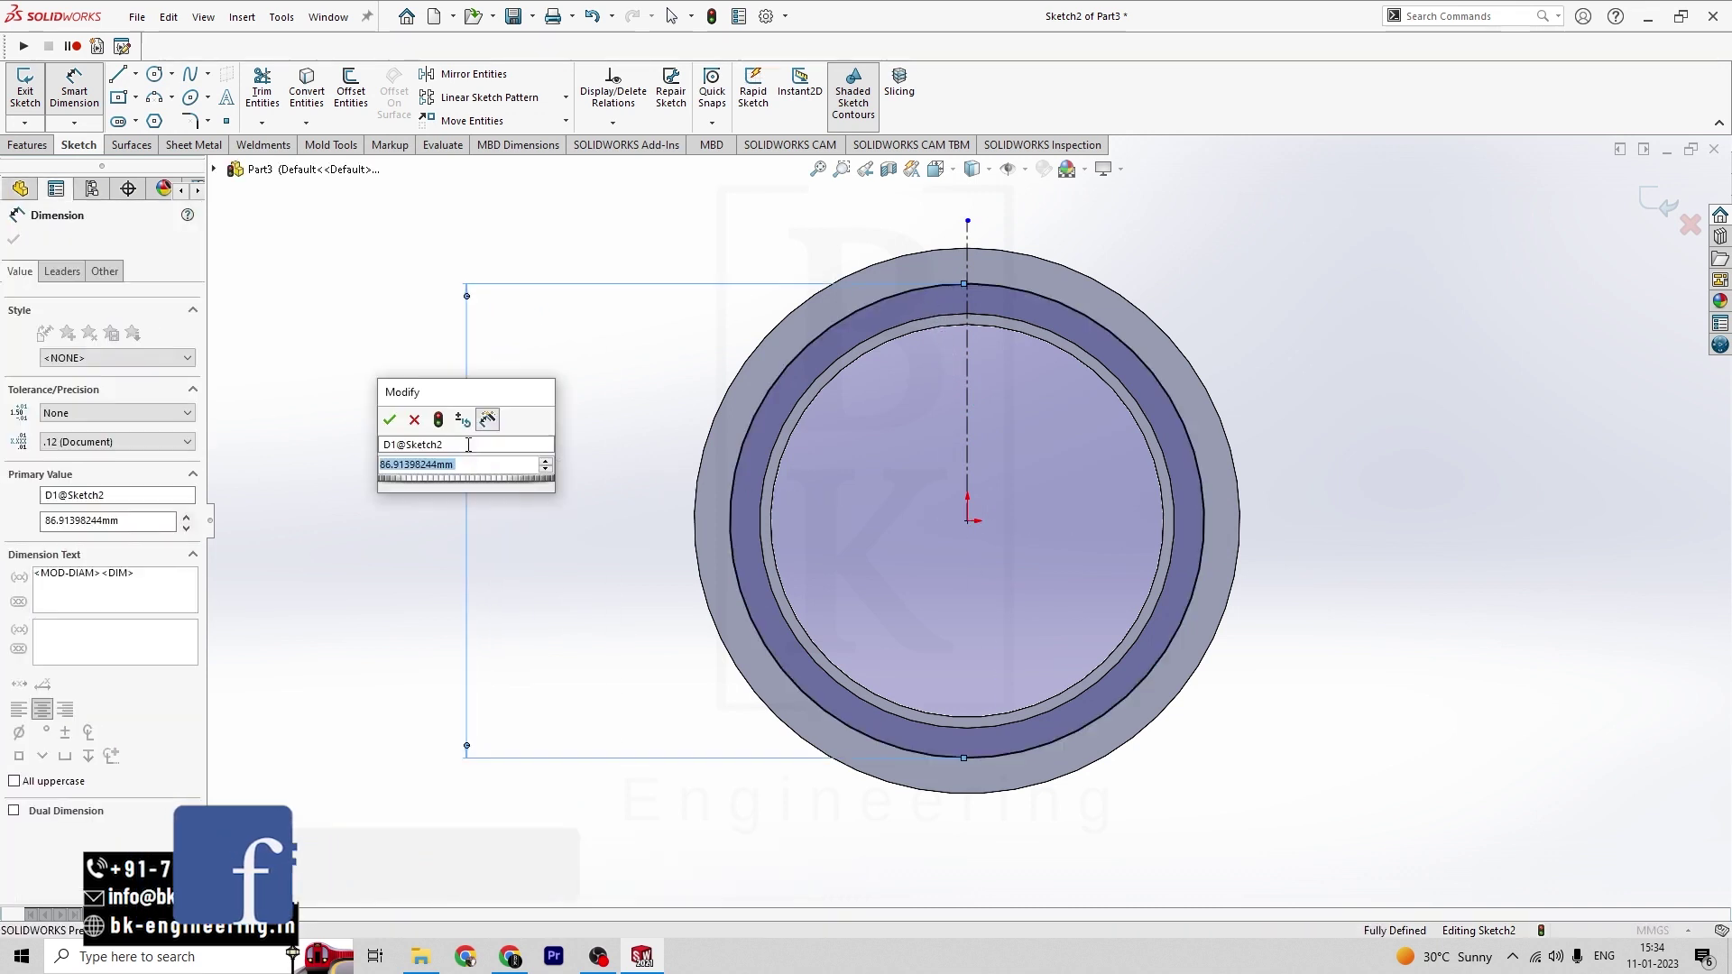
type("47")
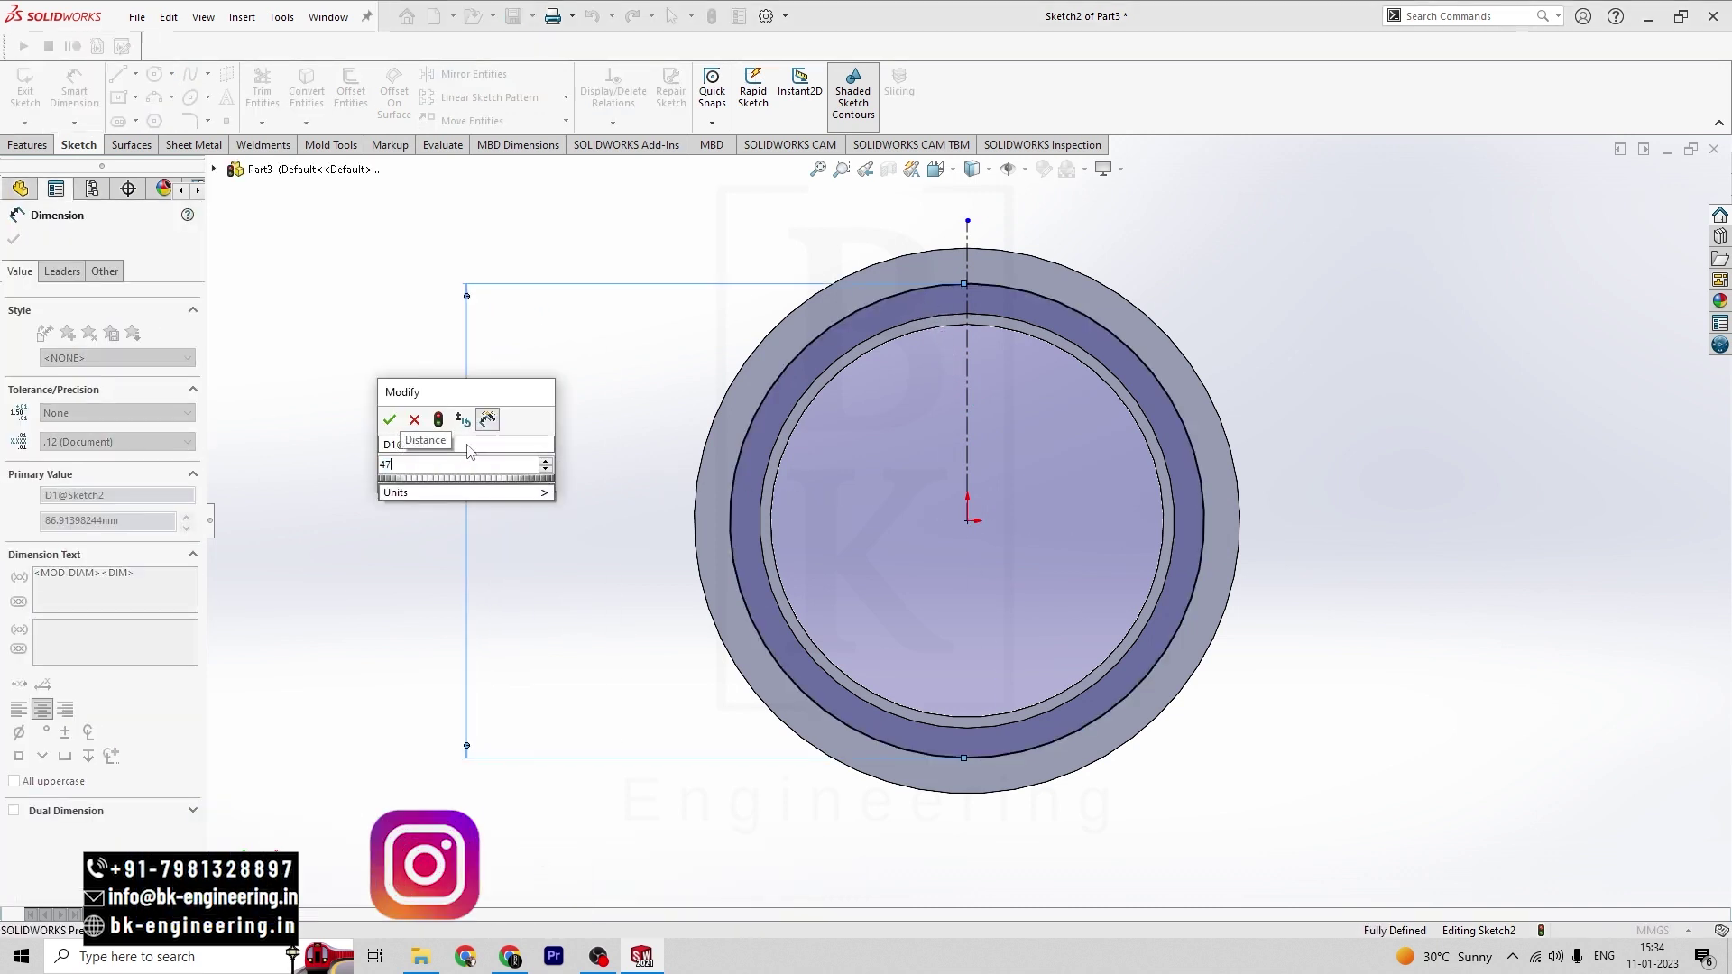
type(".25*2")
key("Return")
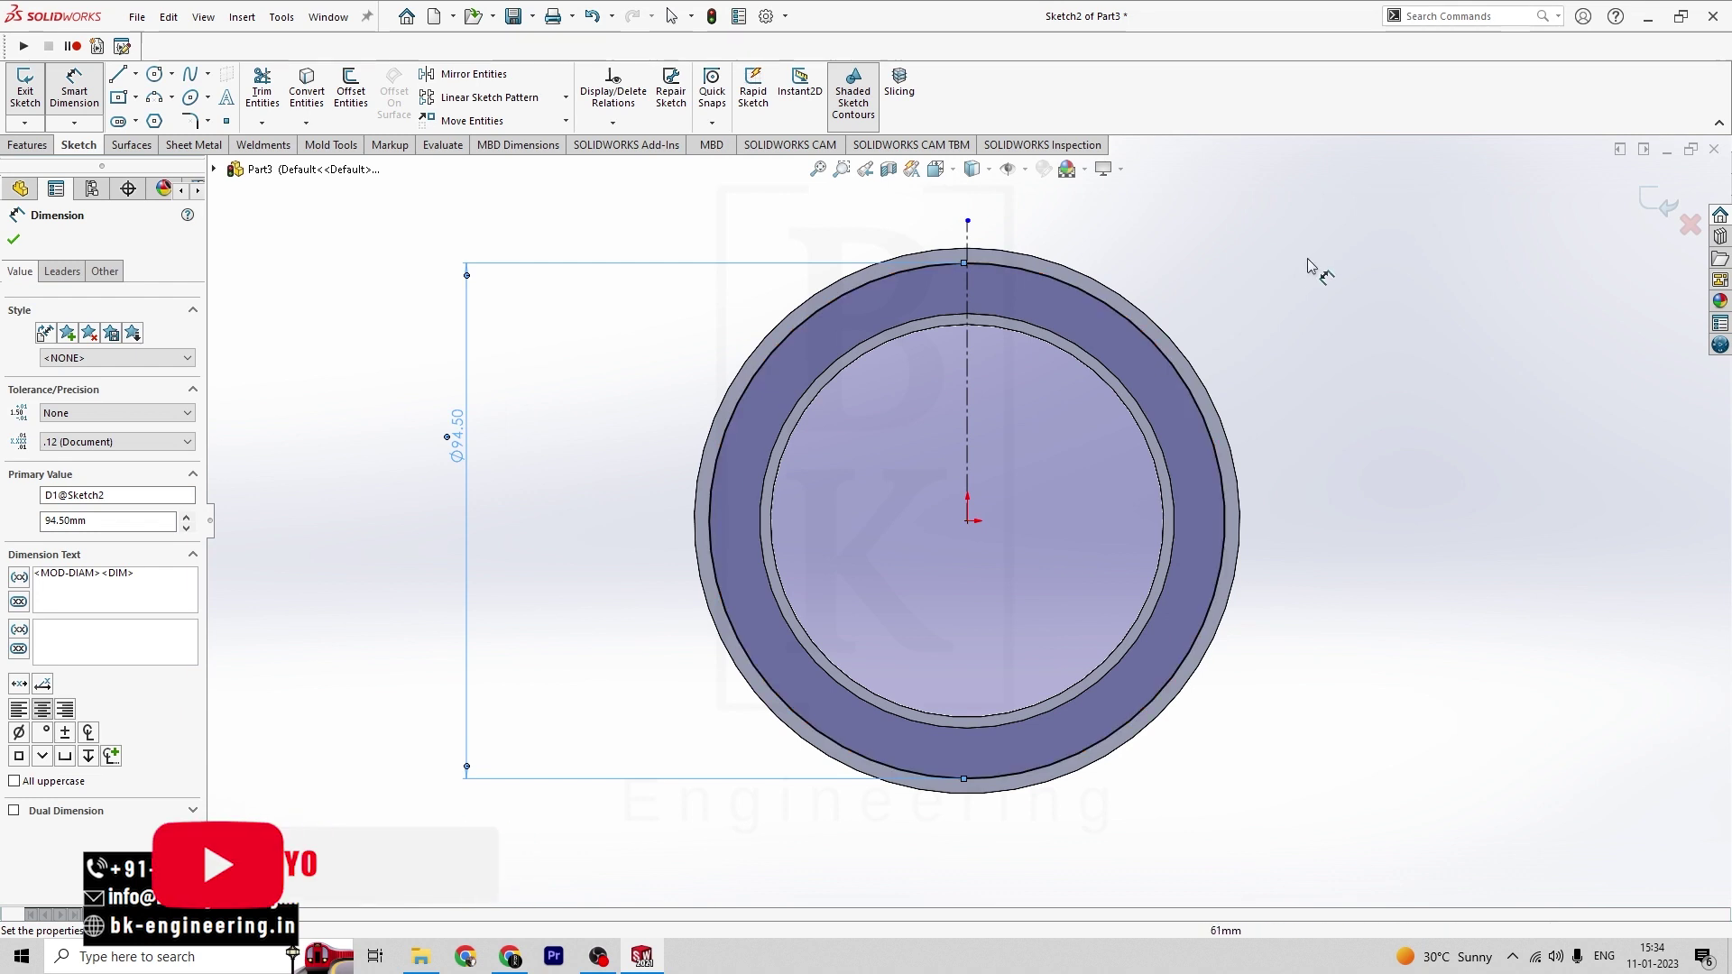
left_click(15, 240)
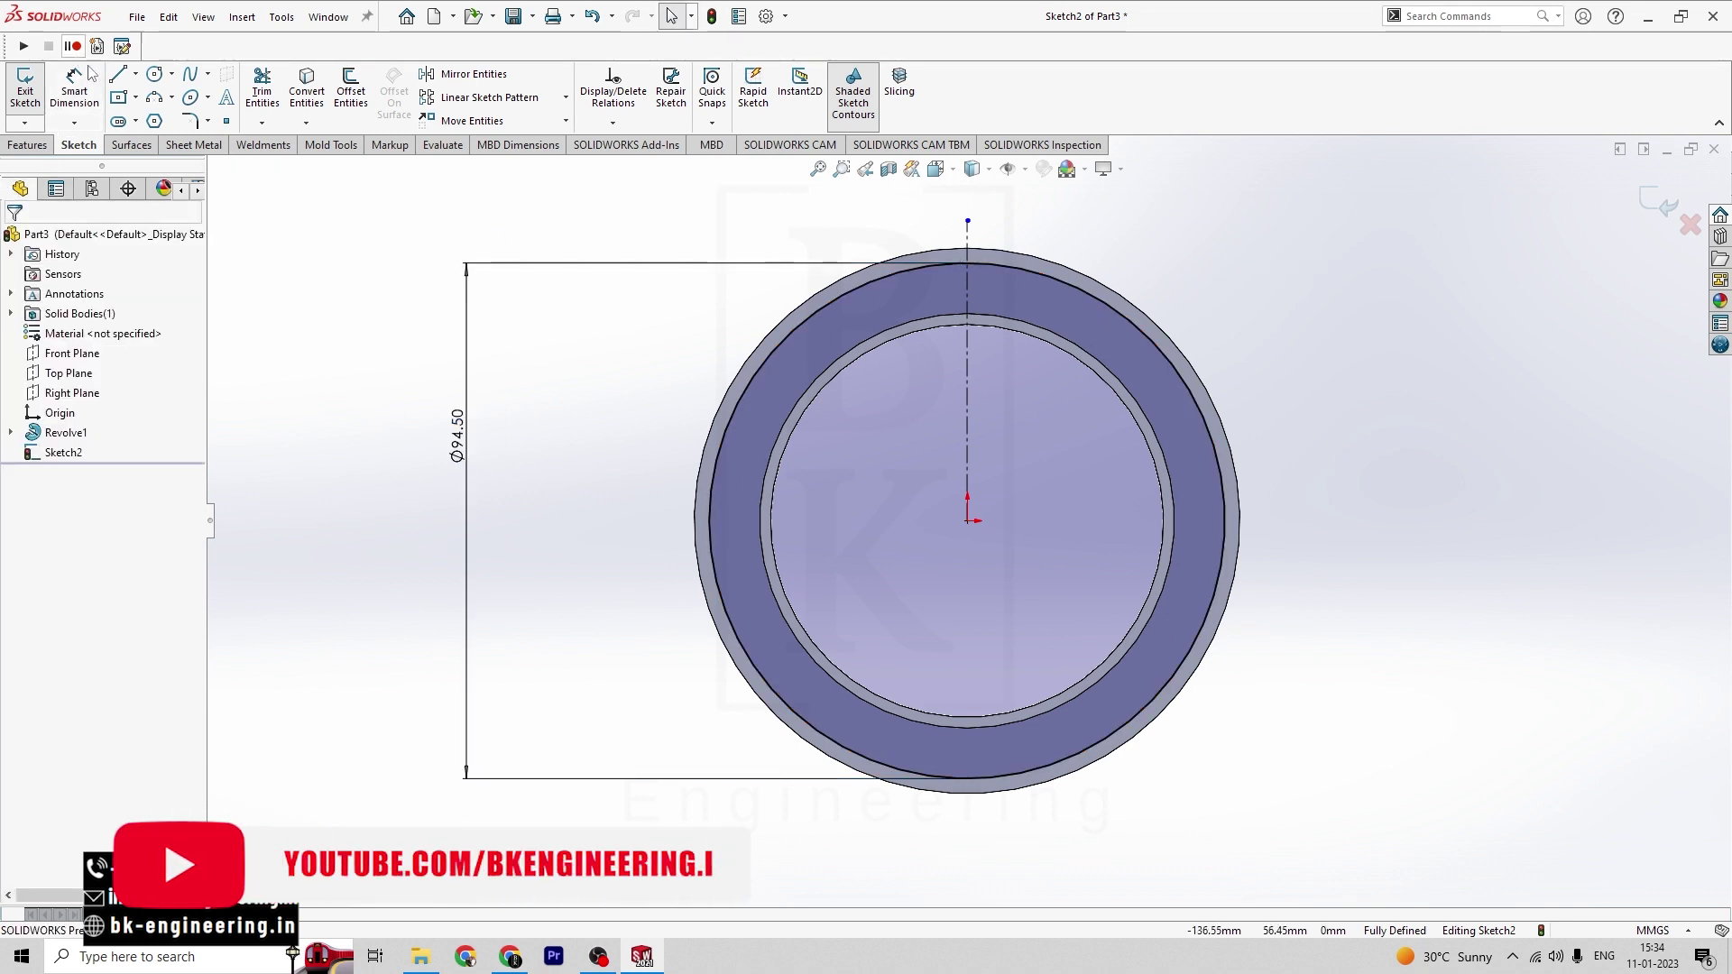
- Sketch a radial line about 9.25 mm long from the circle to the collar's outer edge, just left of the centerline
key("l")
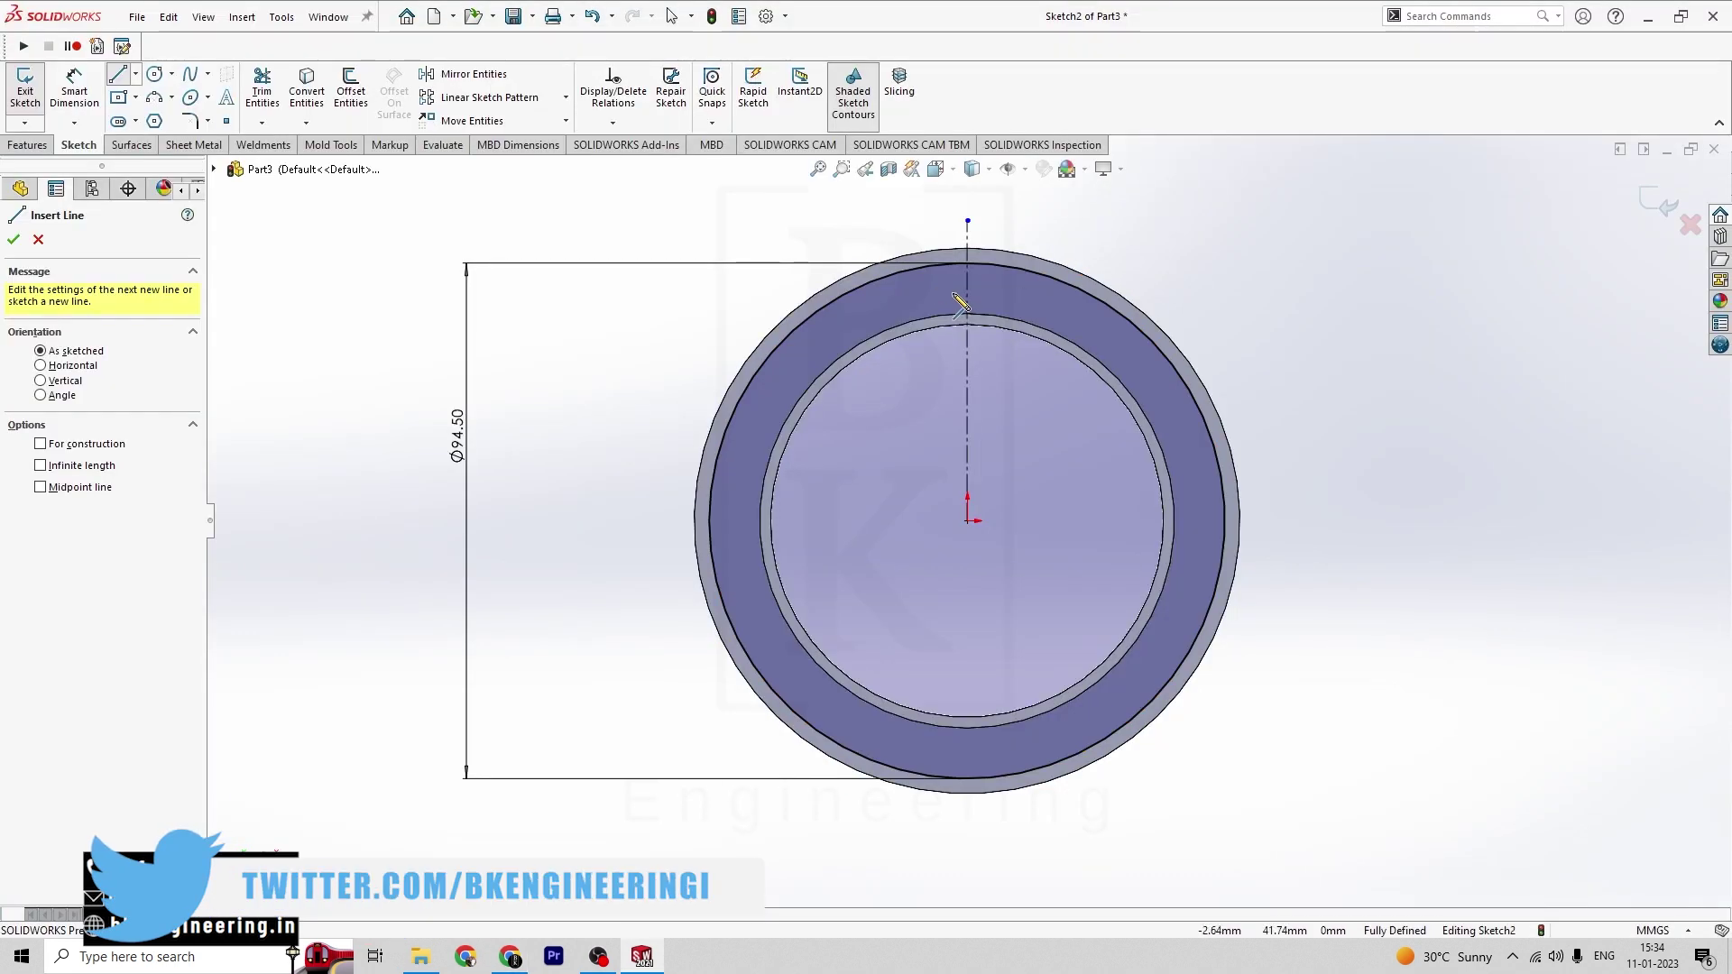
left_click(918, 268)
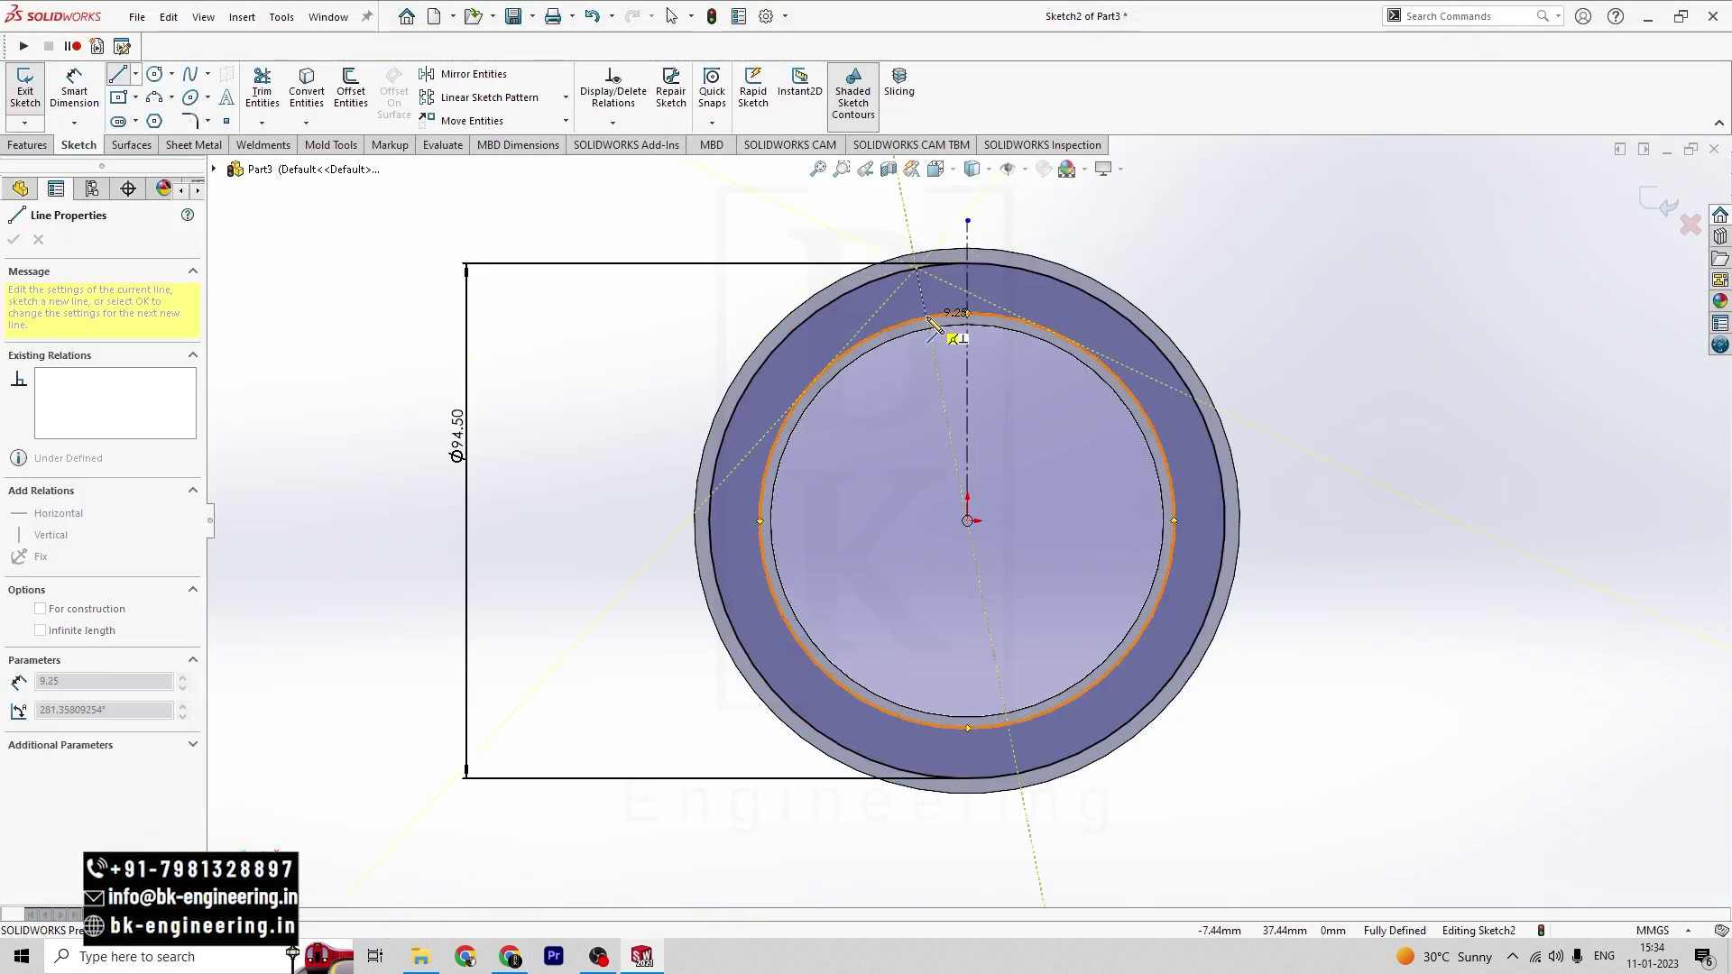
double_click(928, 317)
key("Escape")
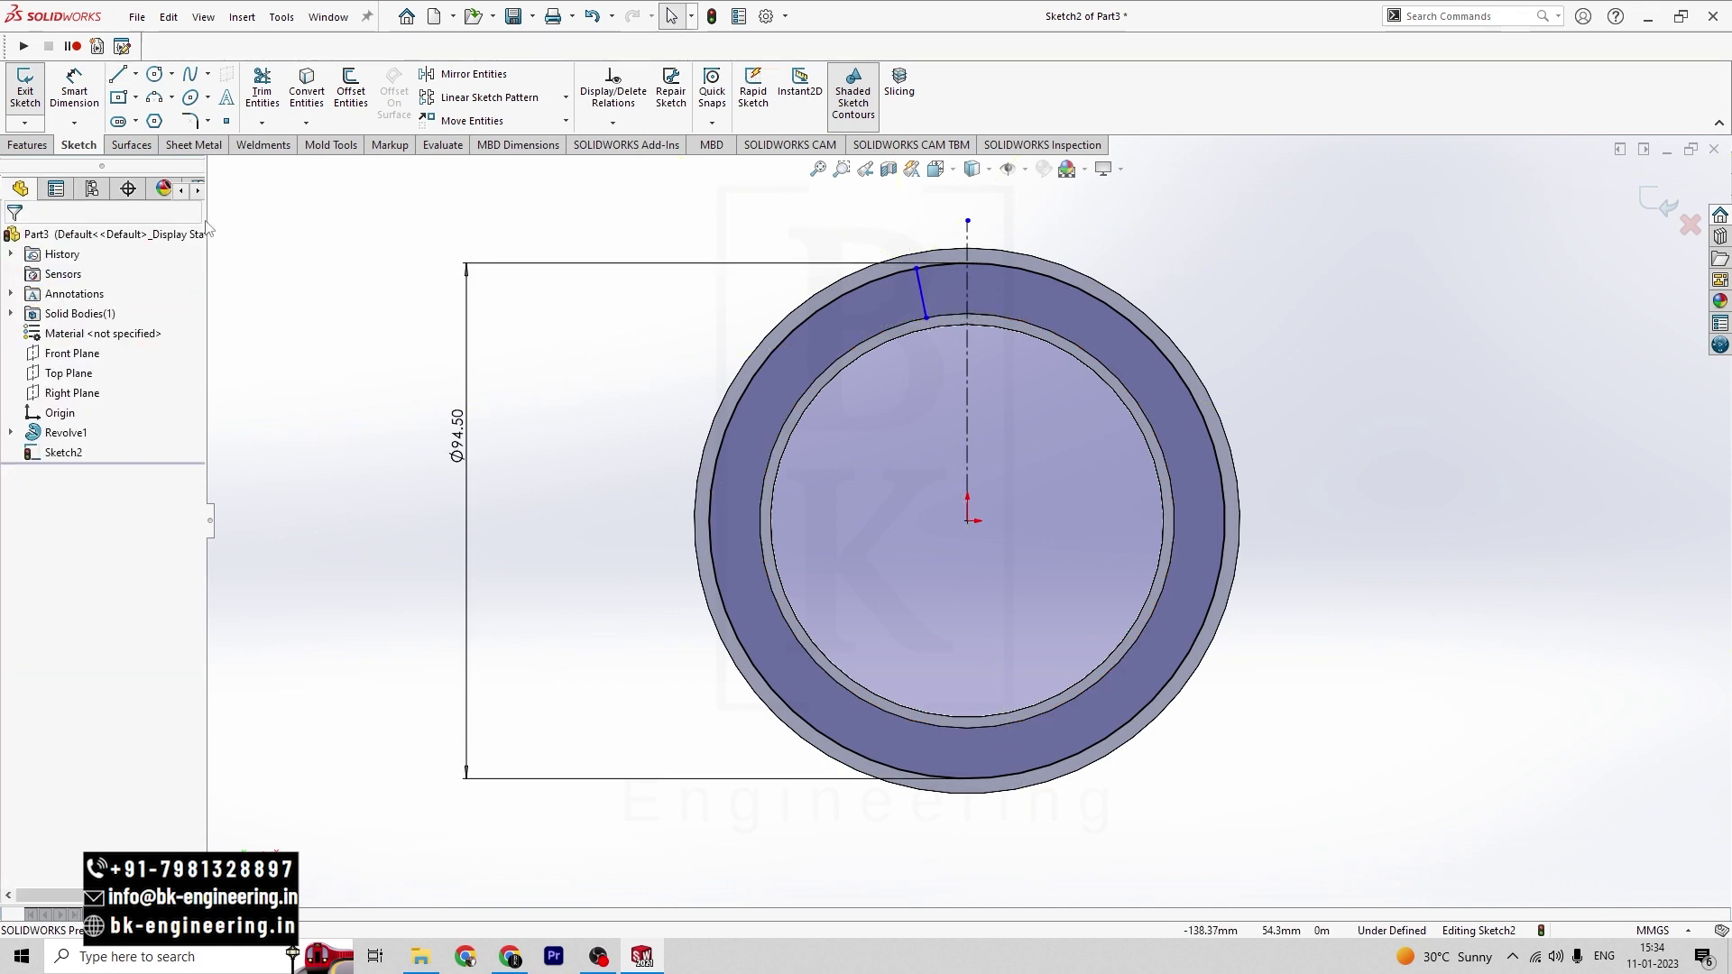
- Check the reference drawing and dimension the angle between the short radial line and the vertical centerline as 11°
left_click(102, 105)
left_click(925, 306)
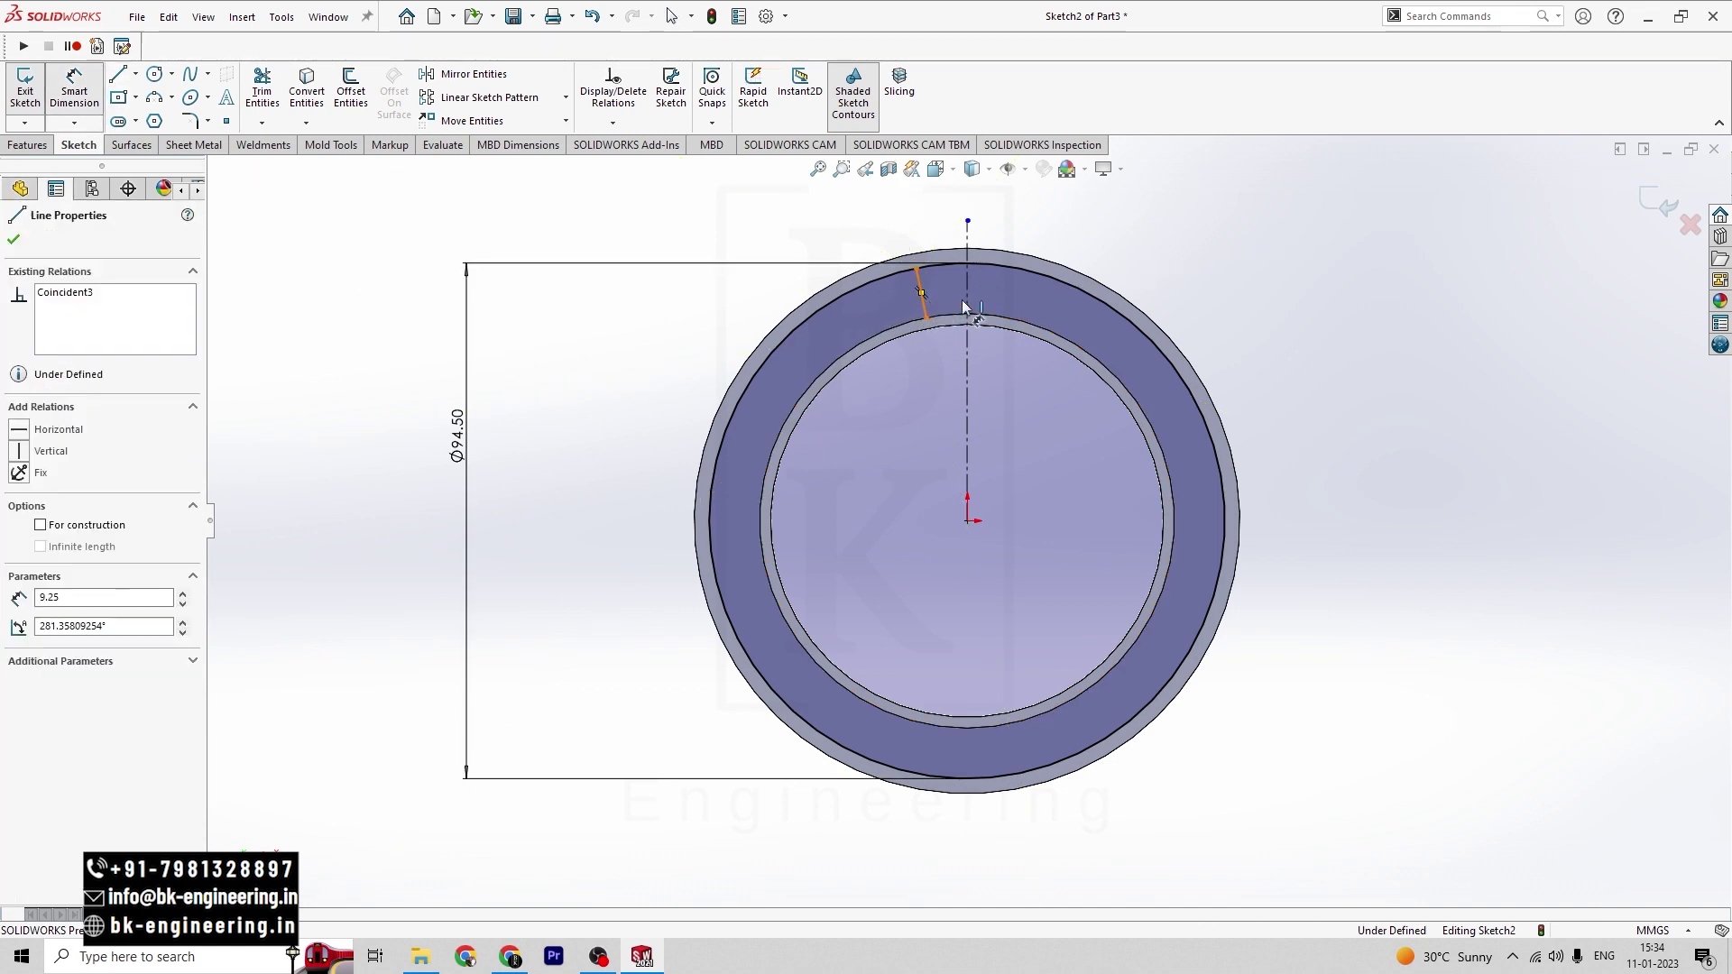
left_click(965, 339)
key("alt+Tab")
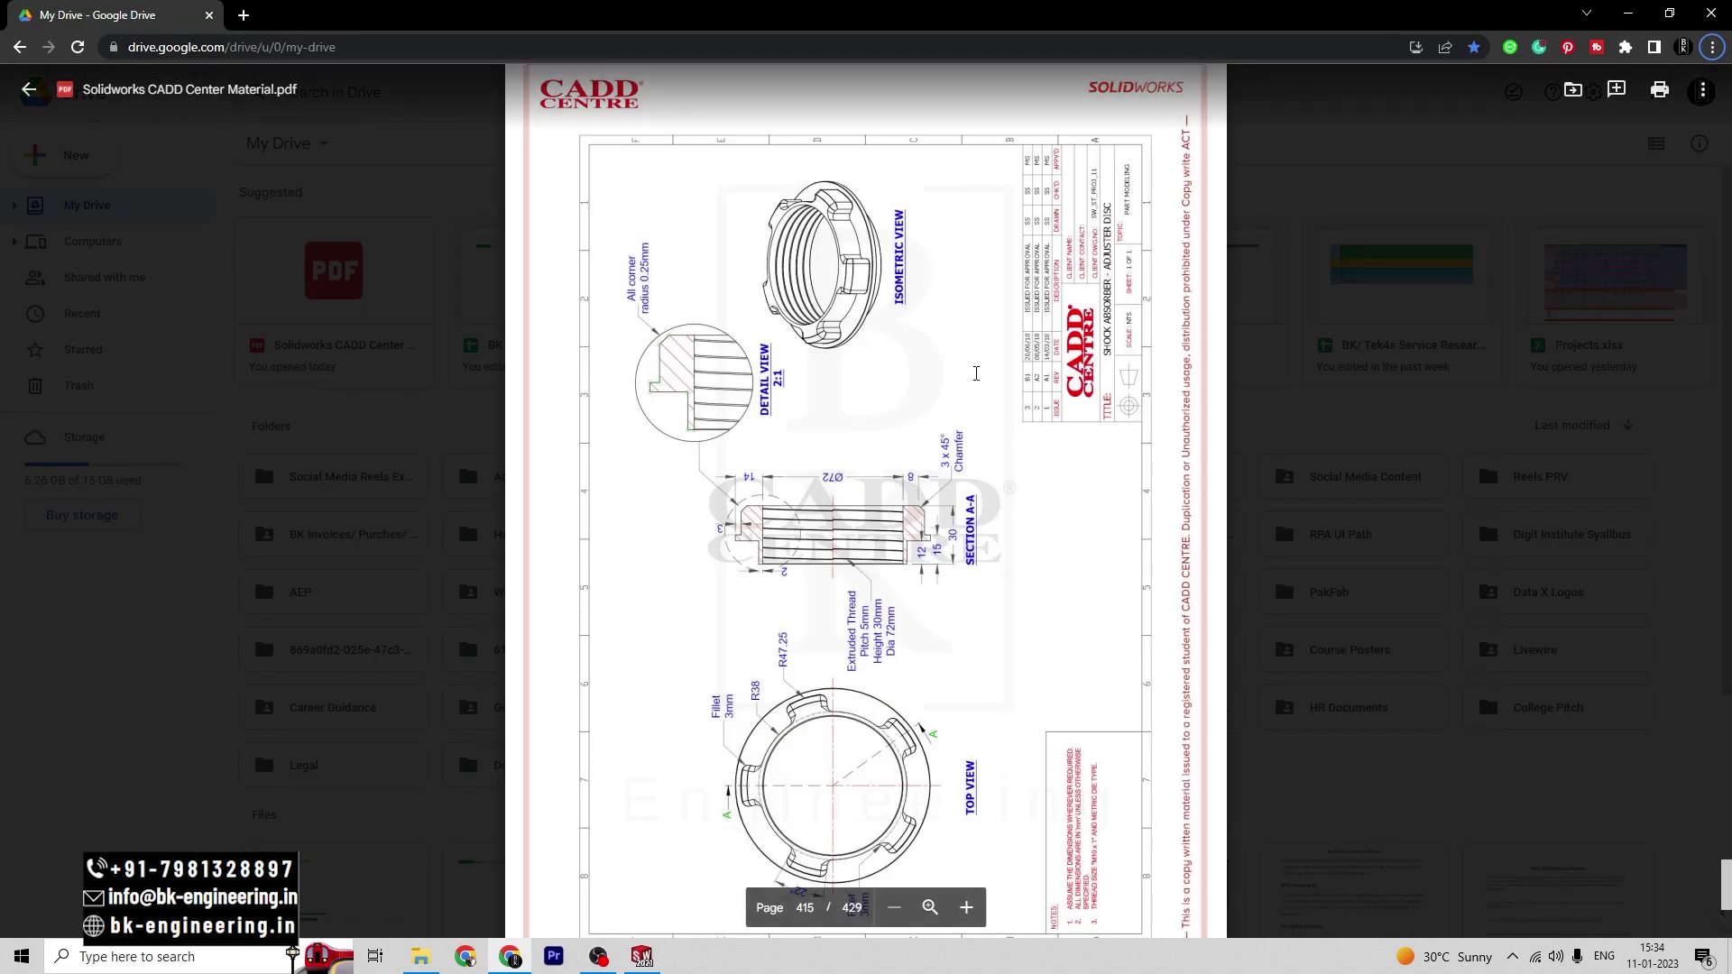
key("alt+Tab")
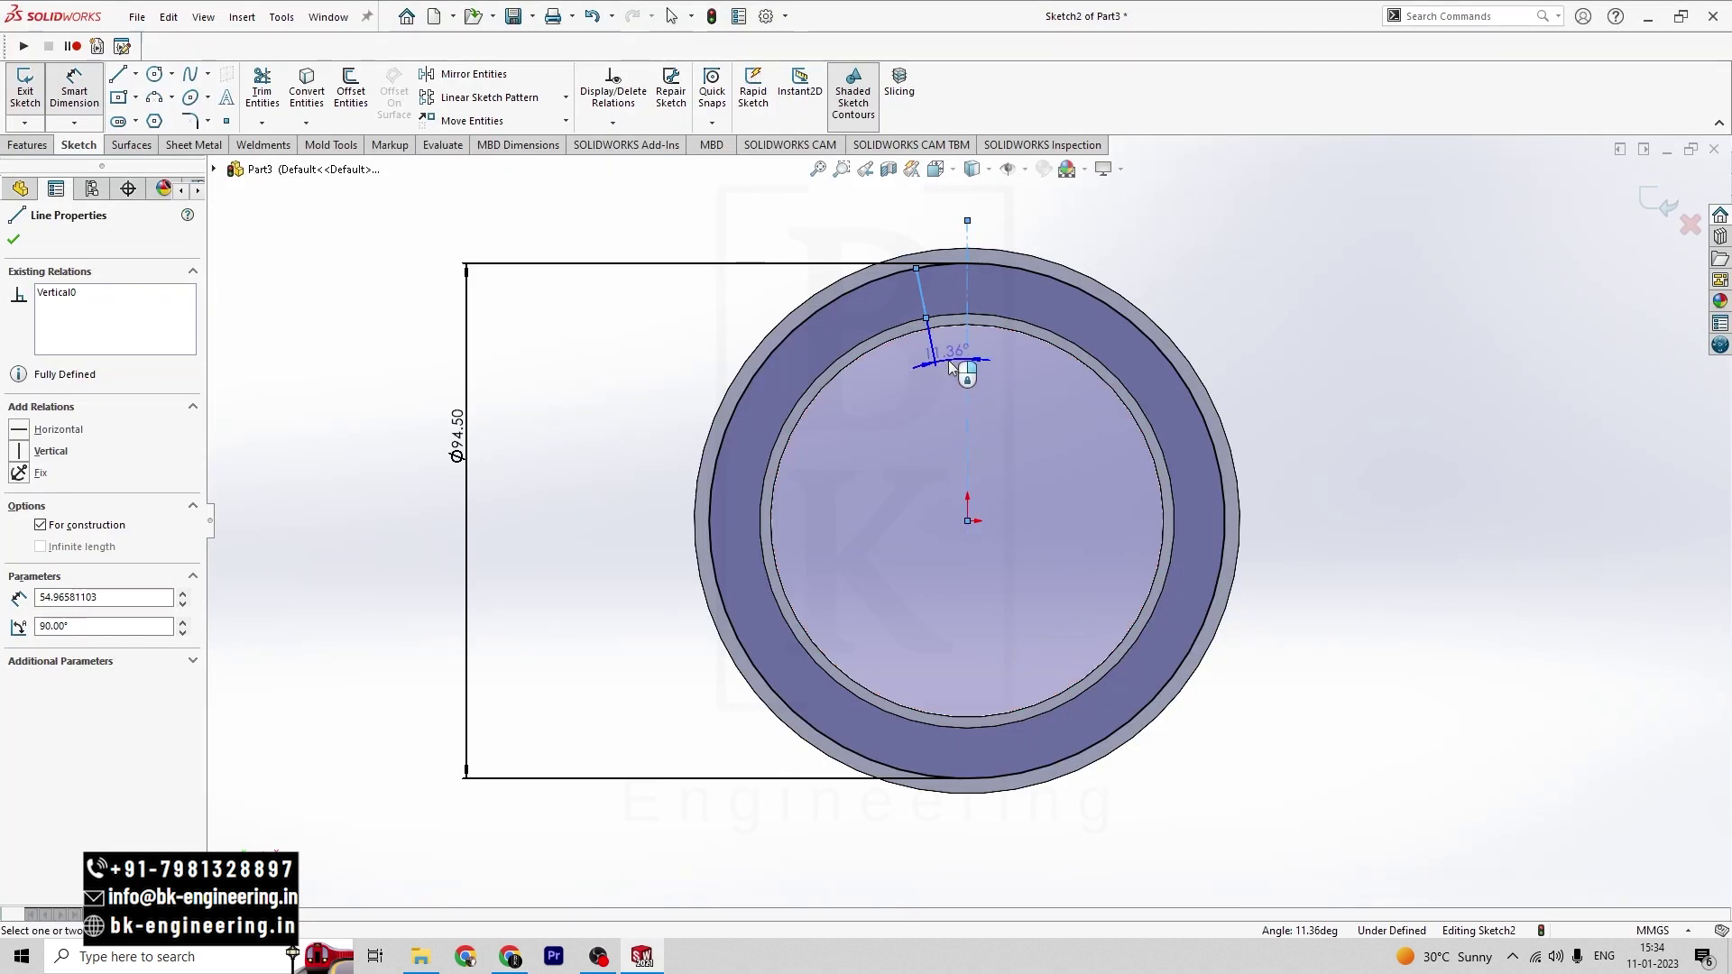
left_click(951, 360)
type("1")
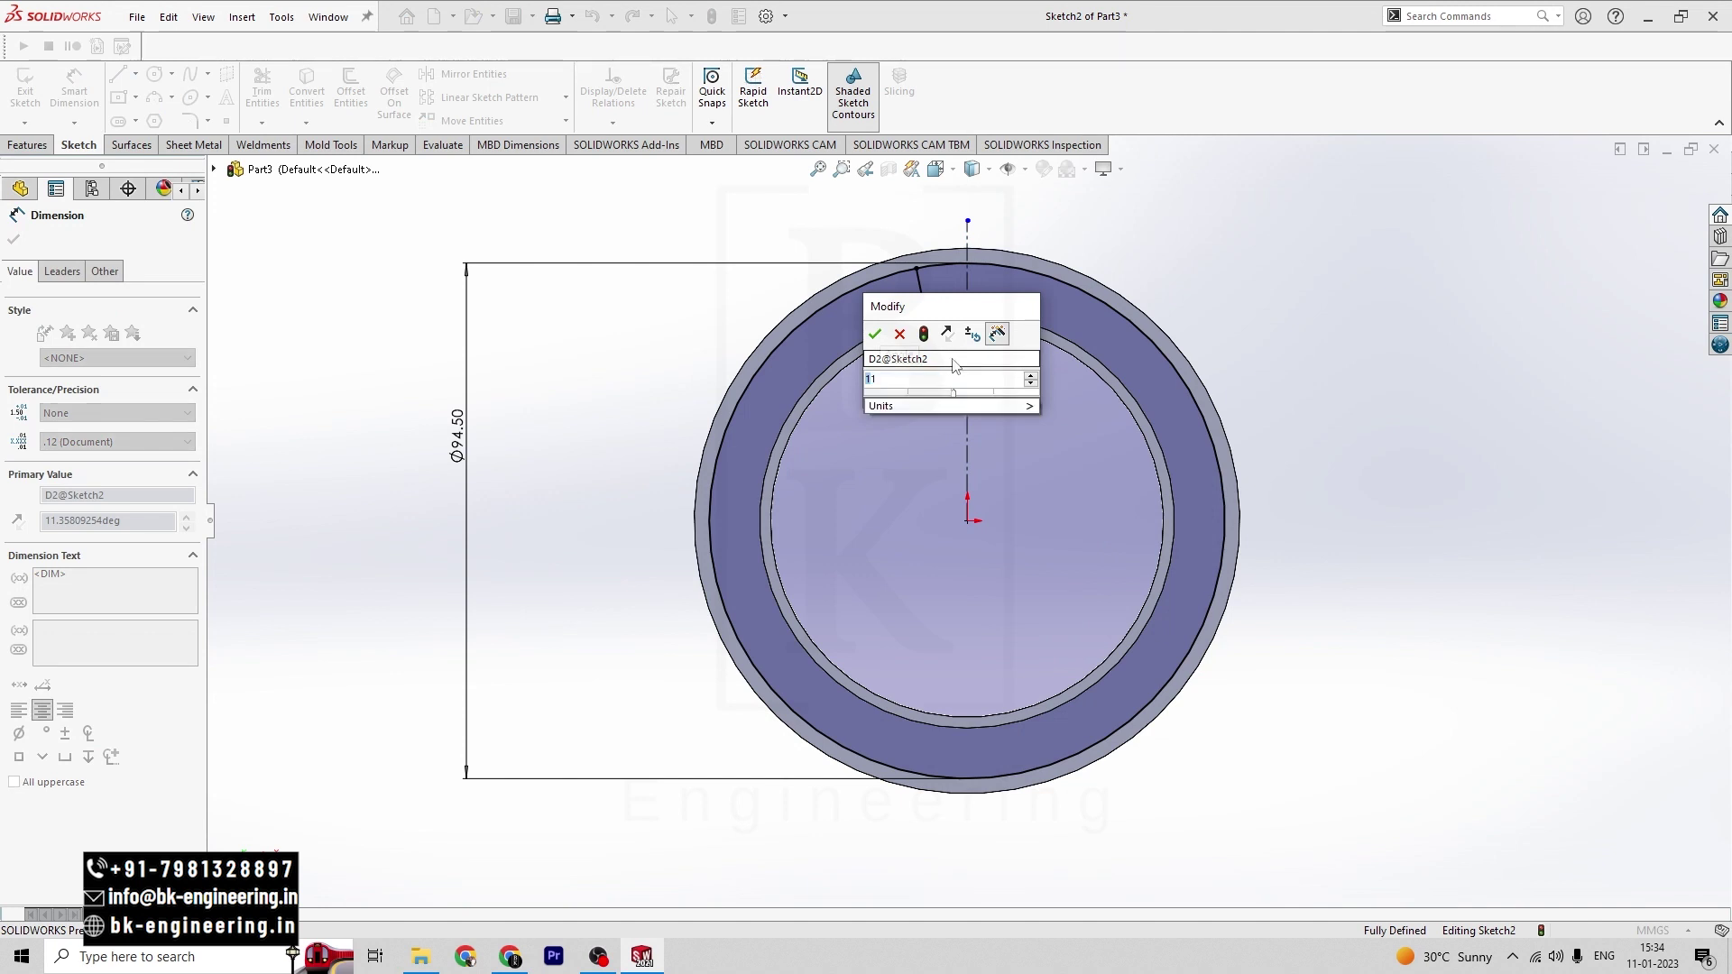
type("1")
key("Return")
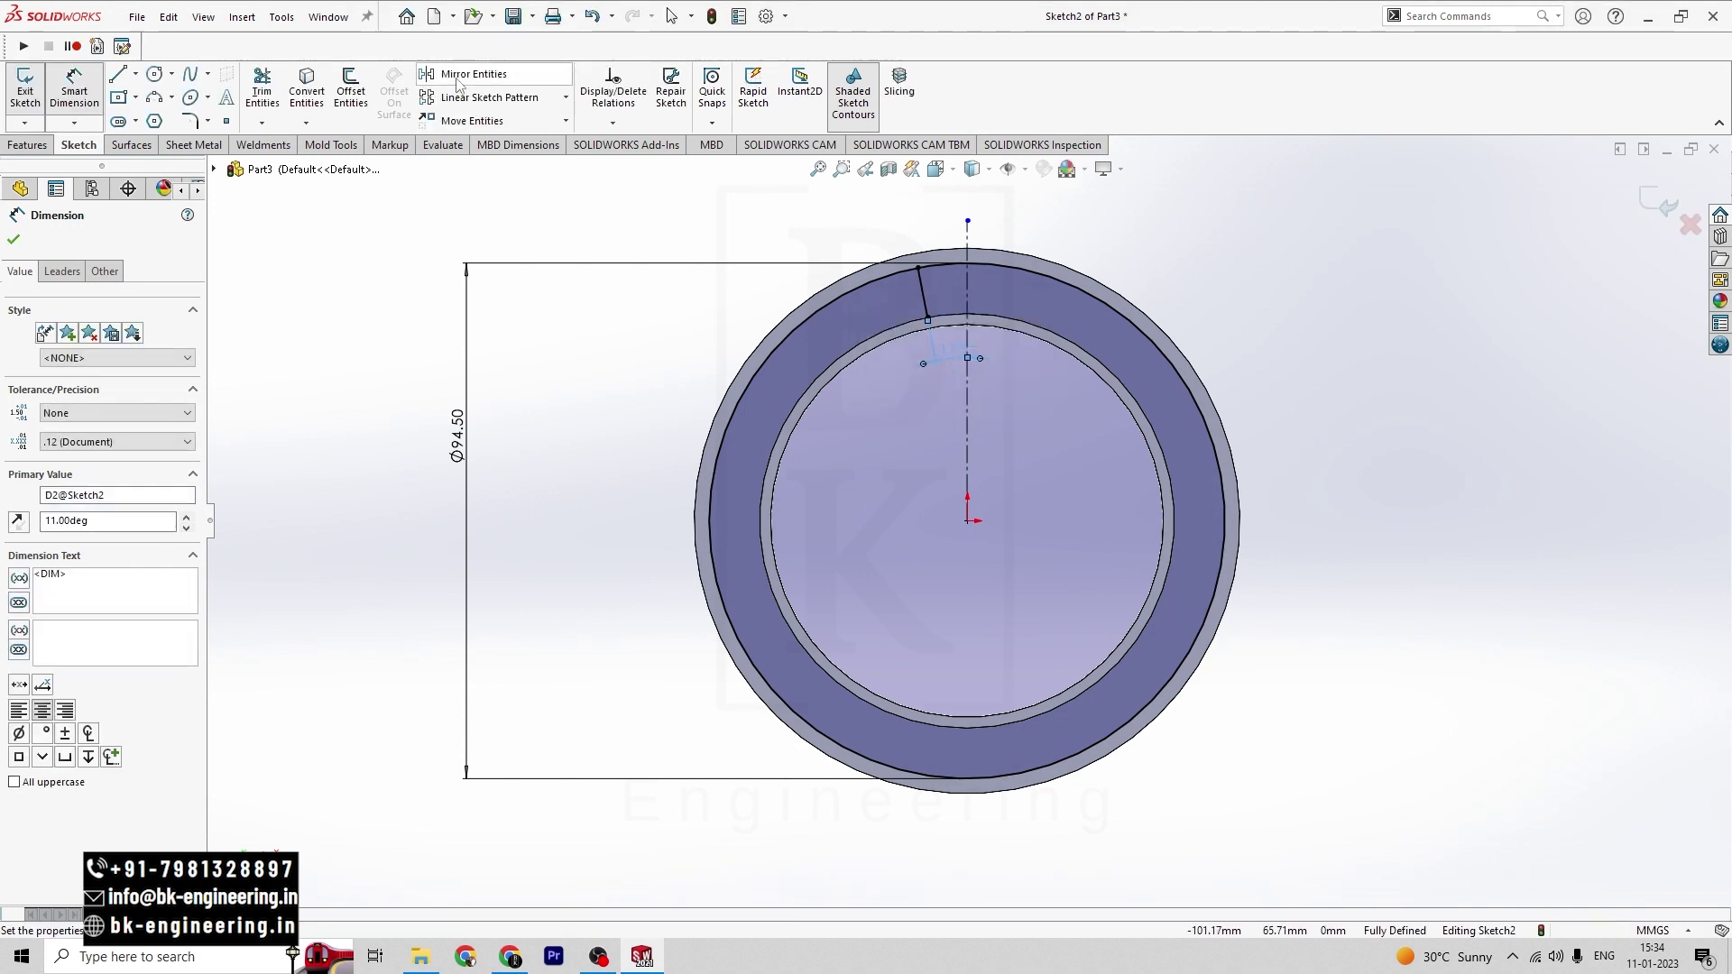
- Mirror the radial line about the vertical construction centerline, keeping the original
left_click(461, 77)
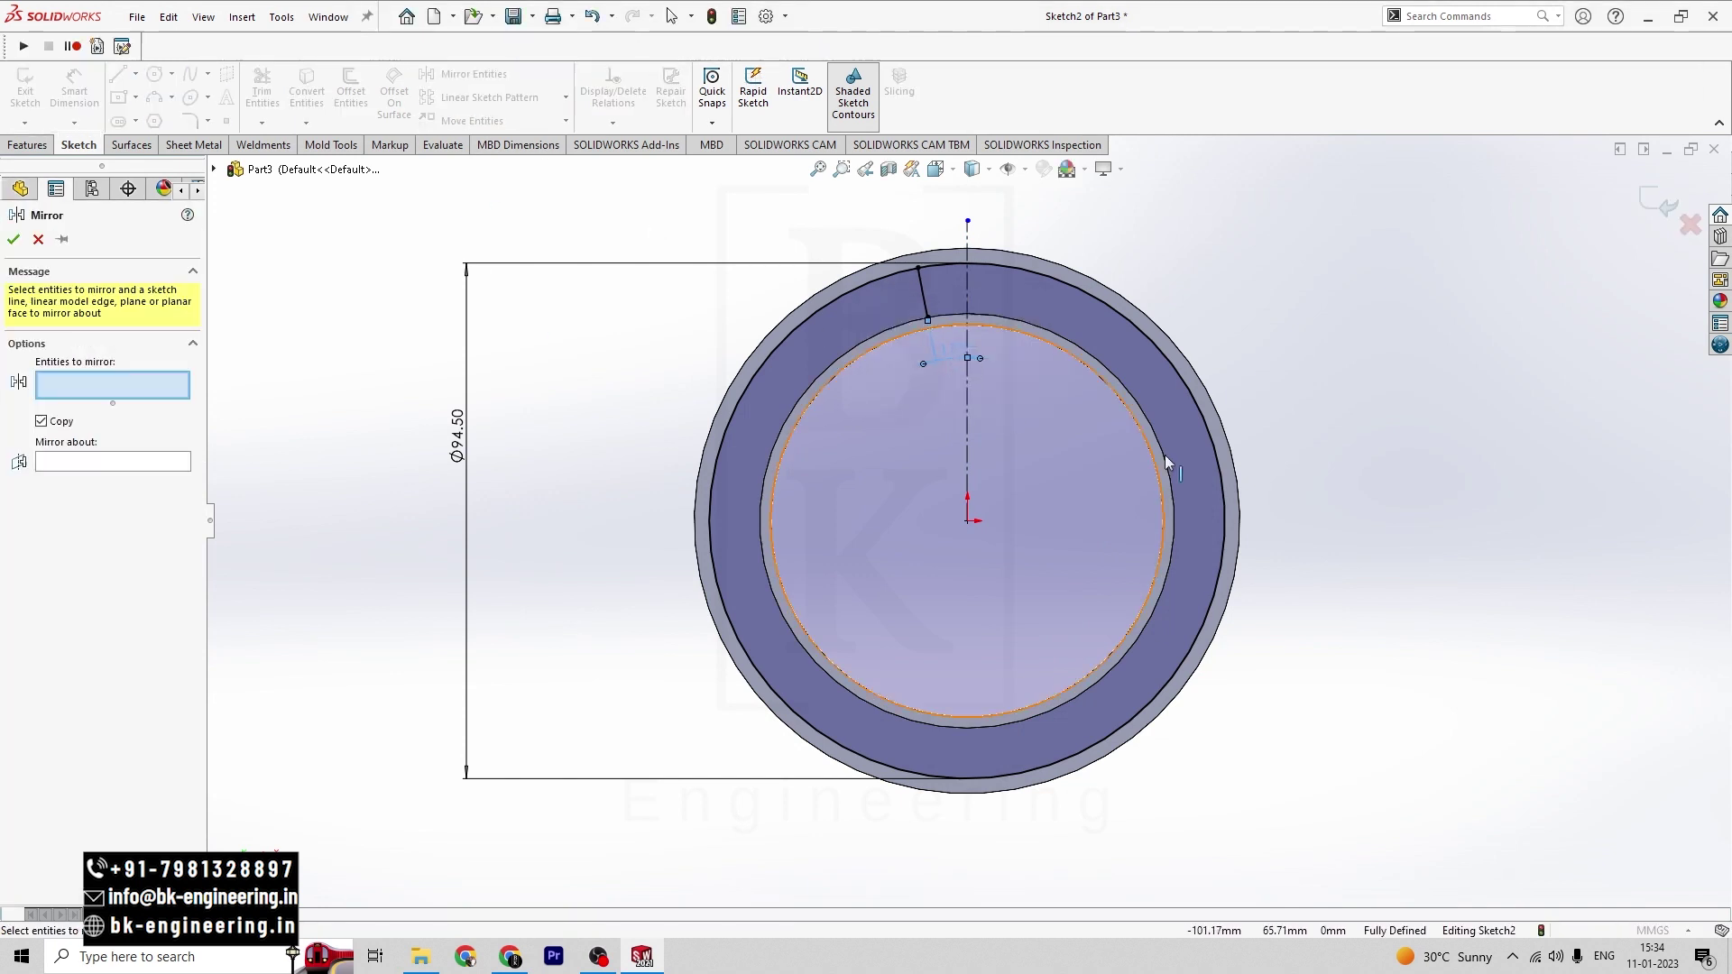
left_click(926, 297)
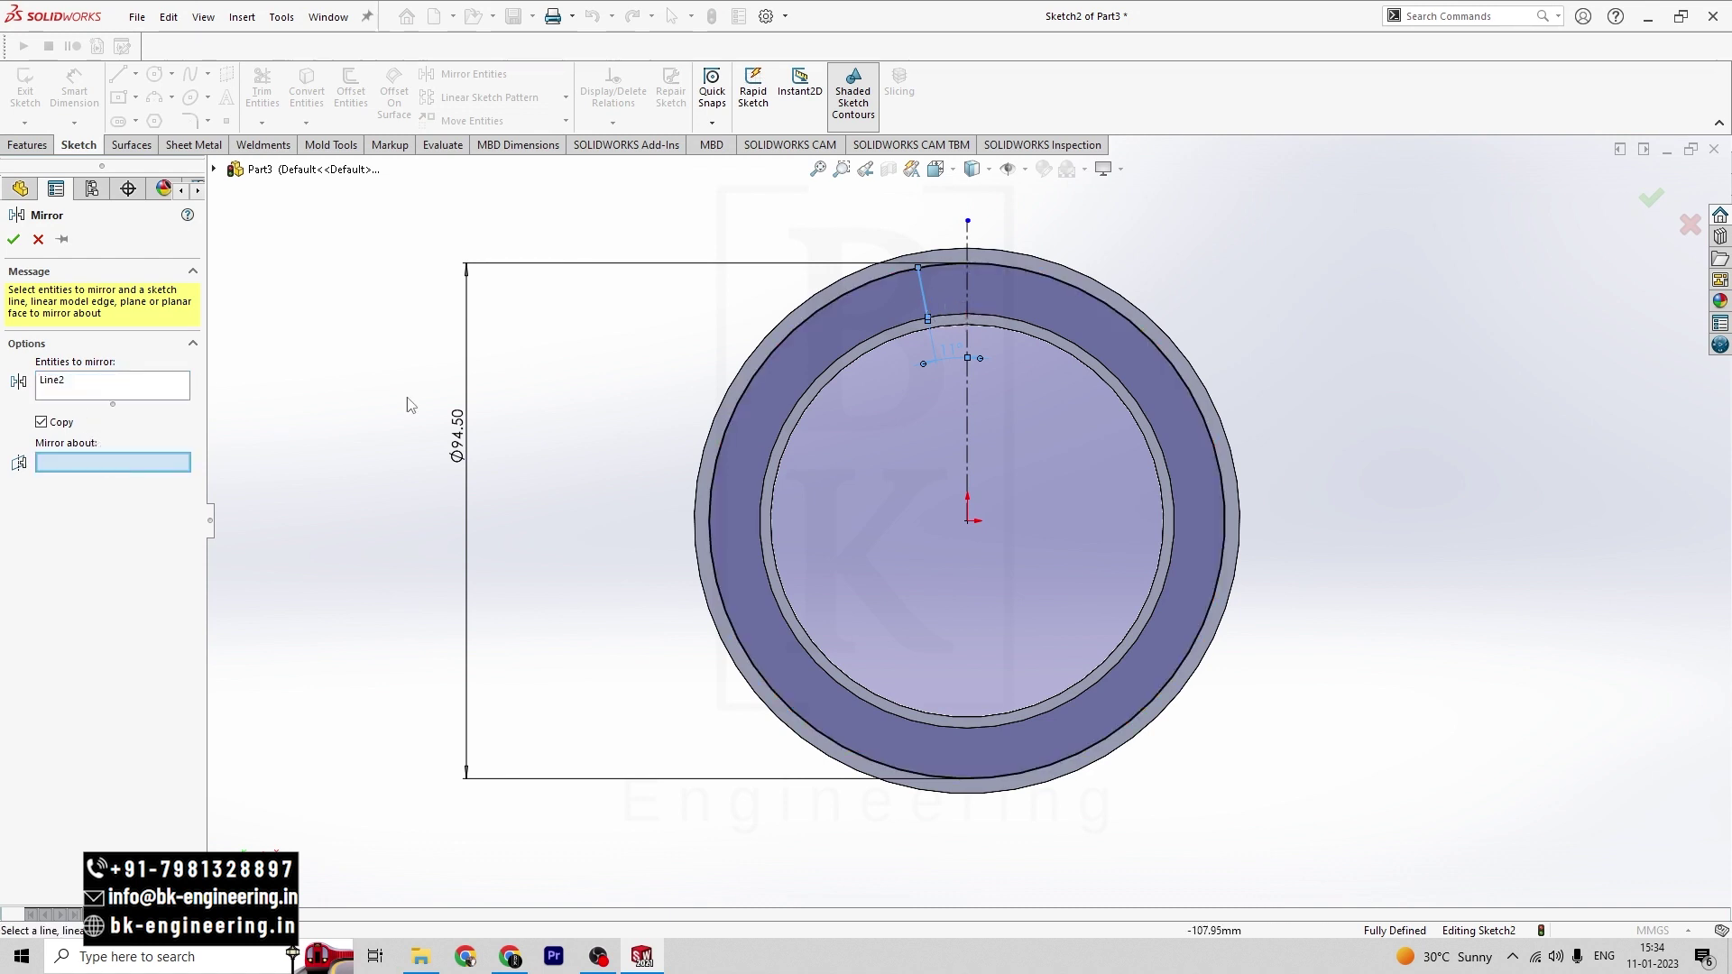
left_click(966, 296)
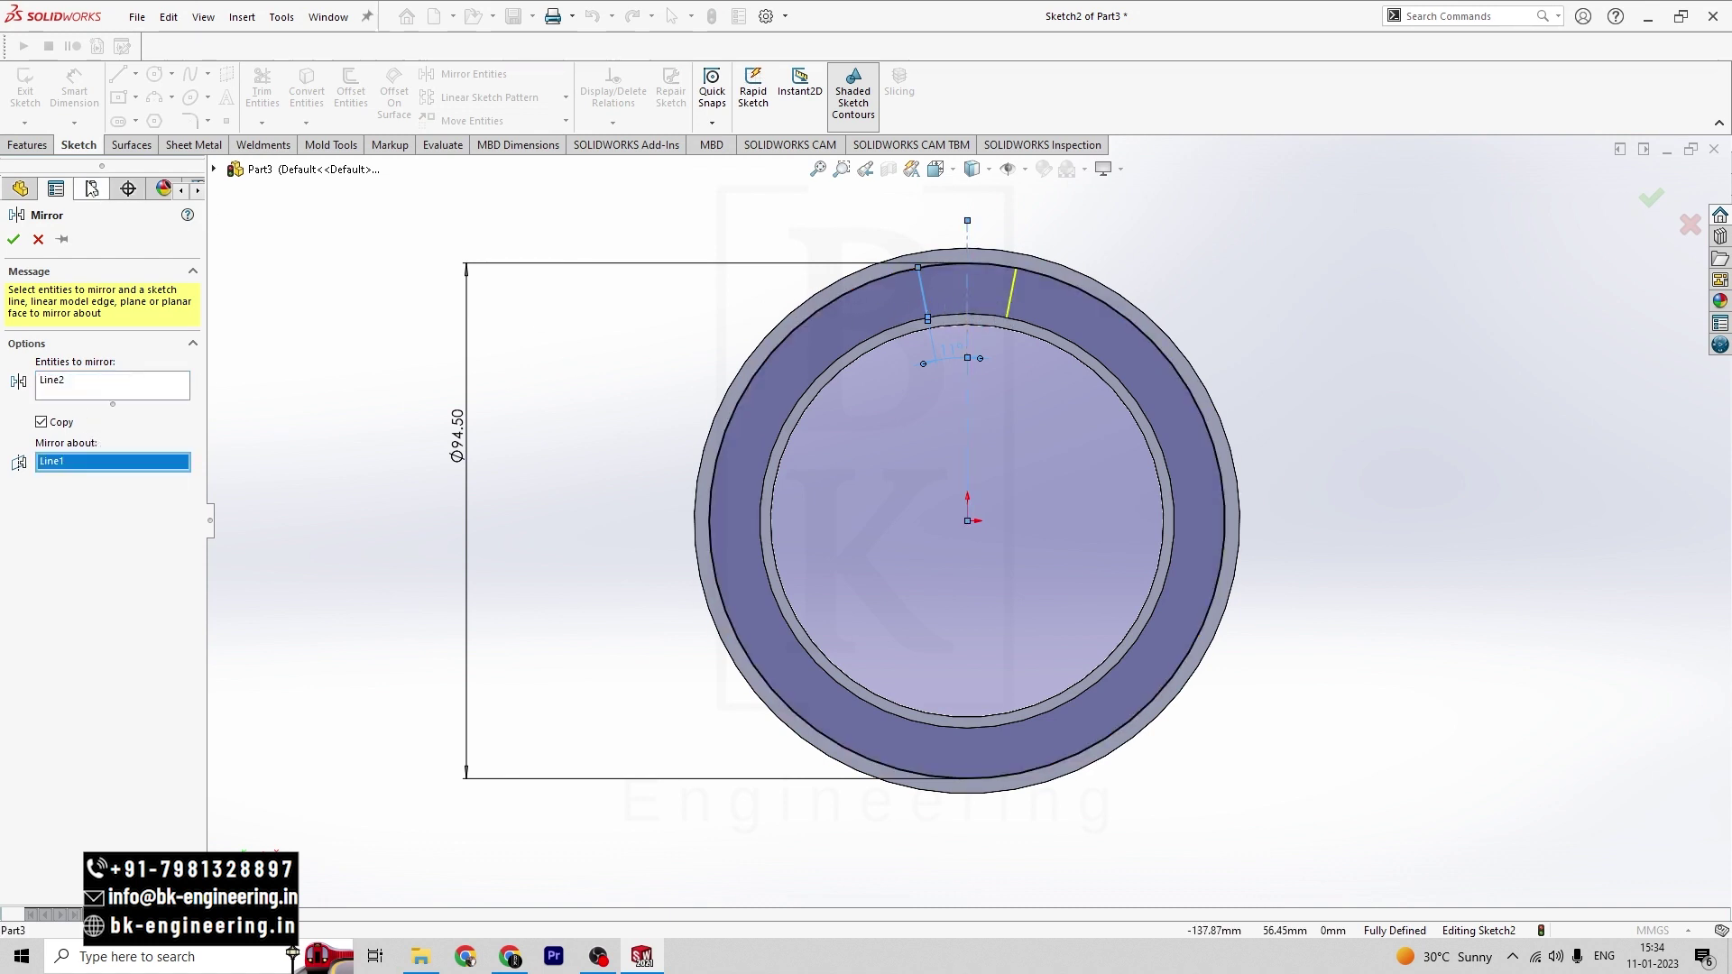
left_click(12, 241)
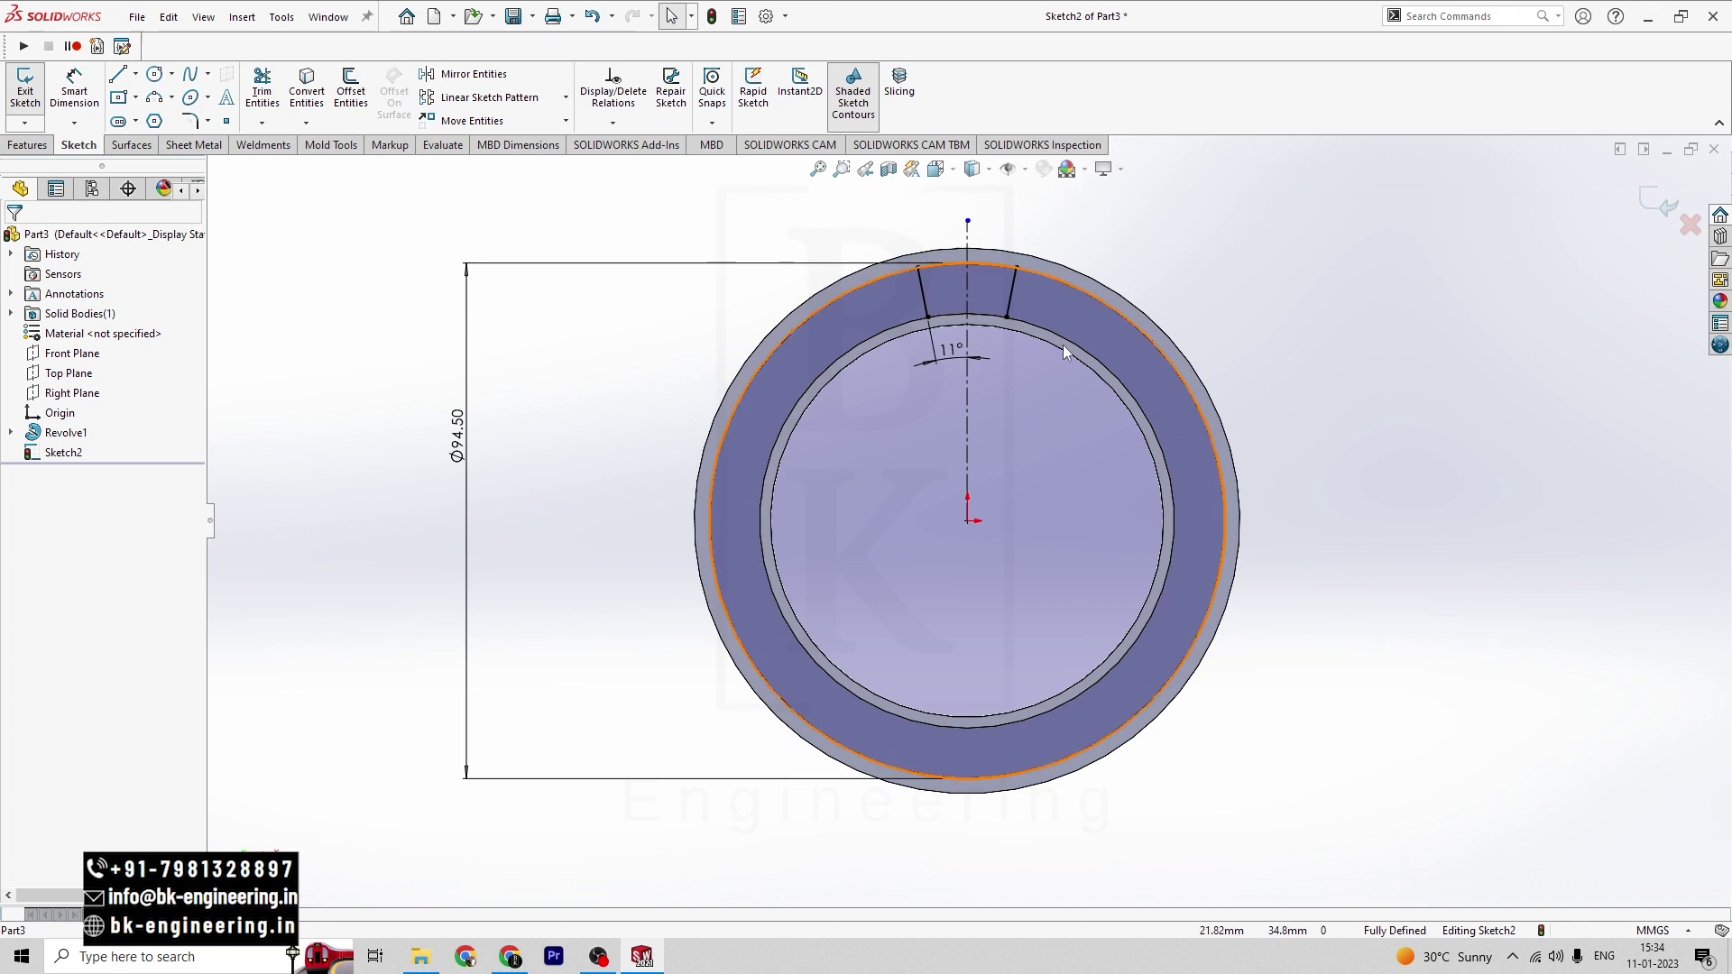
- Trim the 94.50 mm circle down to the short arc between the two radial lines
left_click(262, 90)
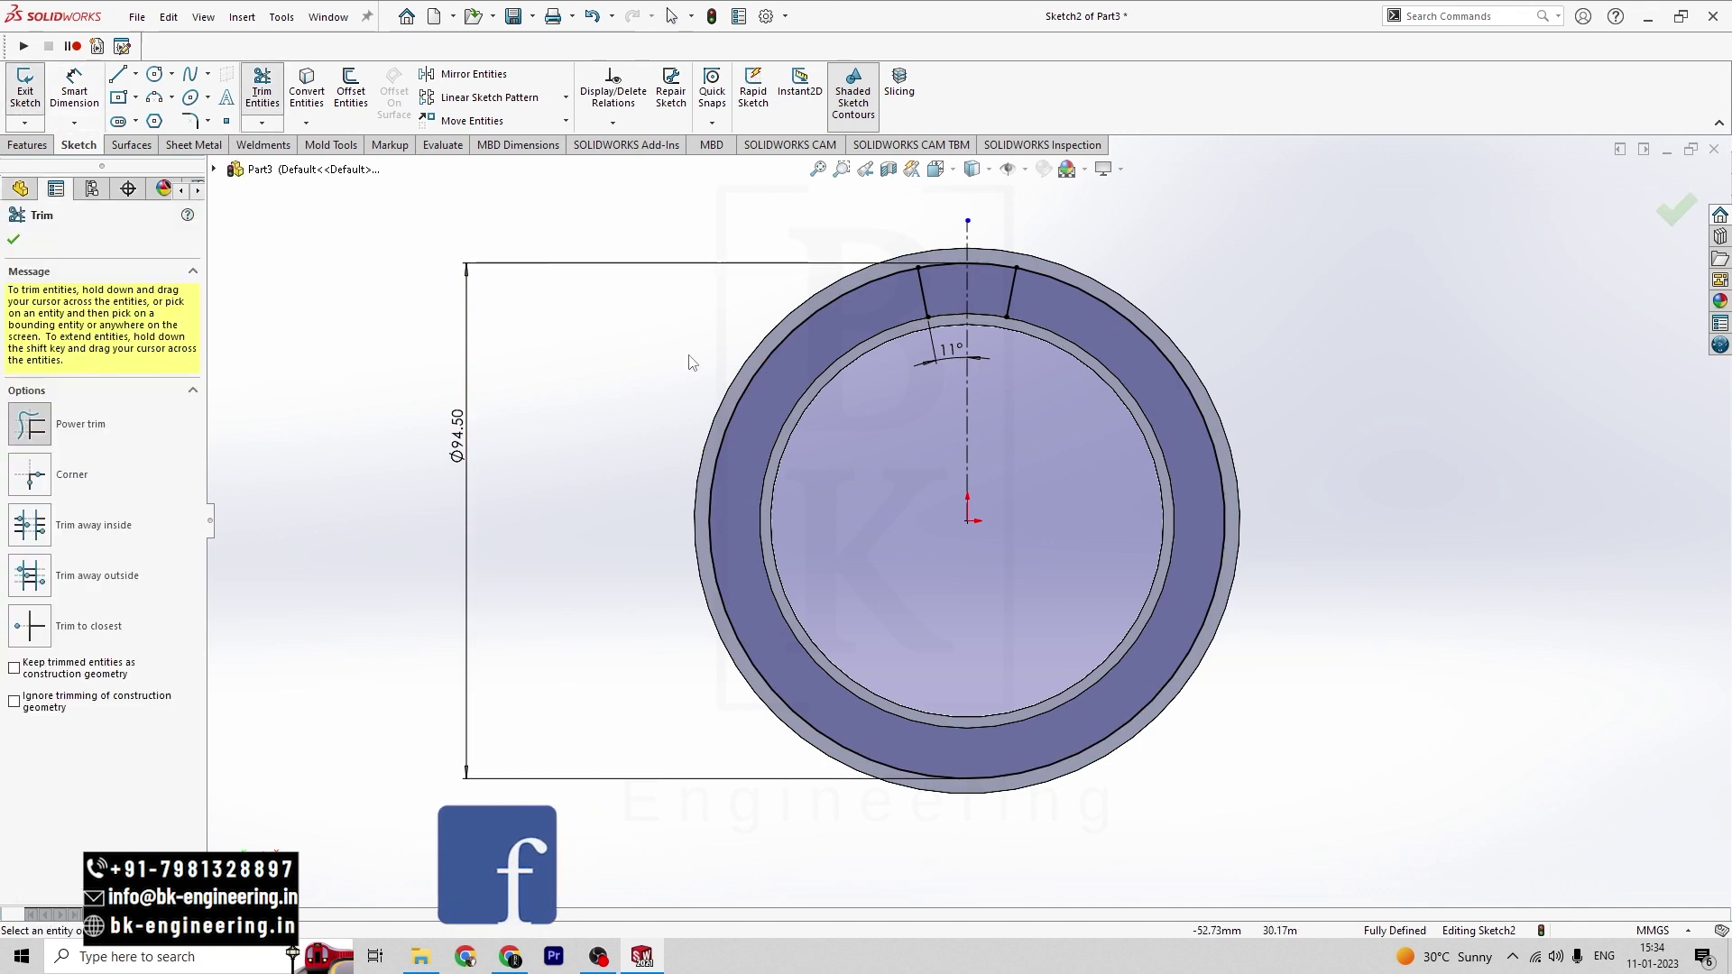
left_click(794, 339)
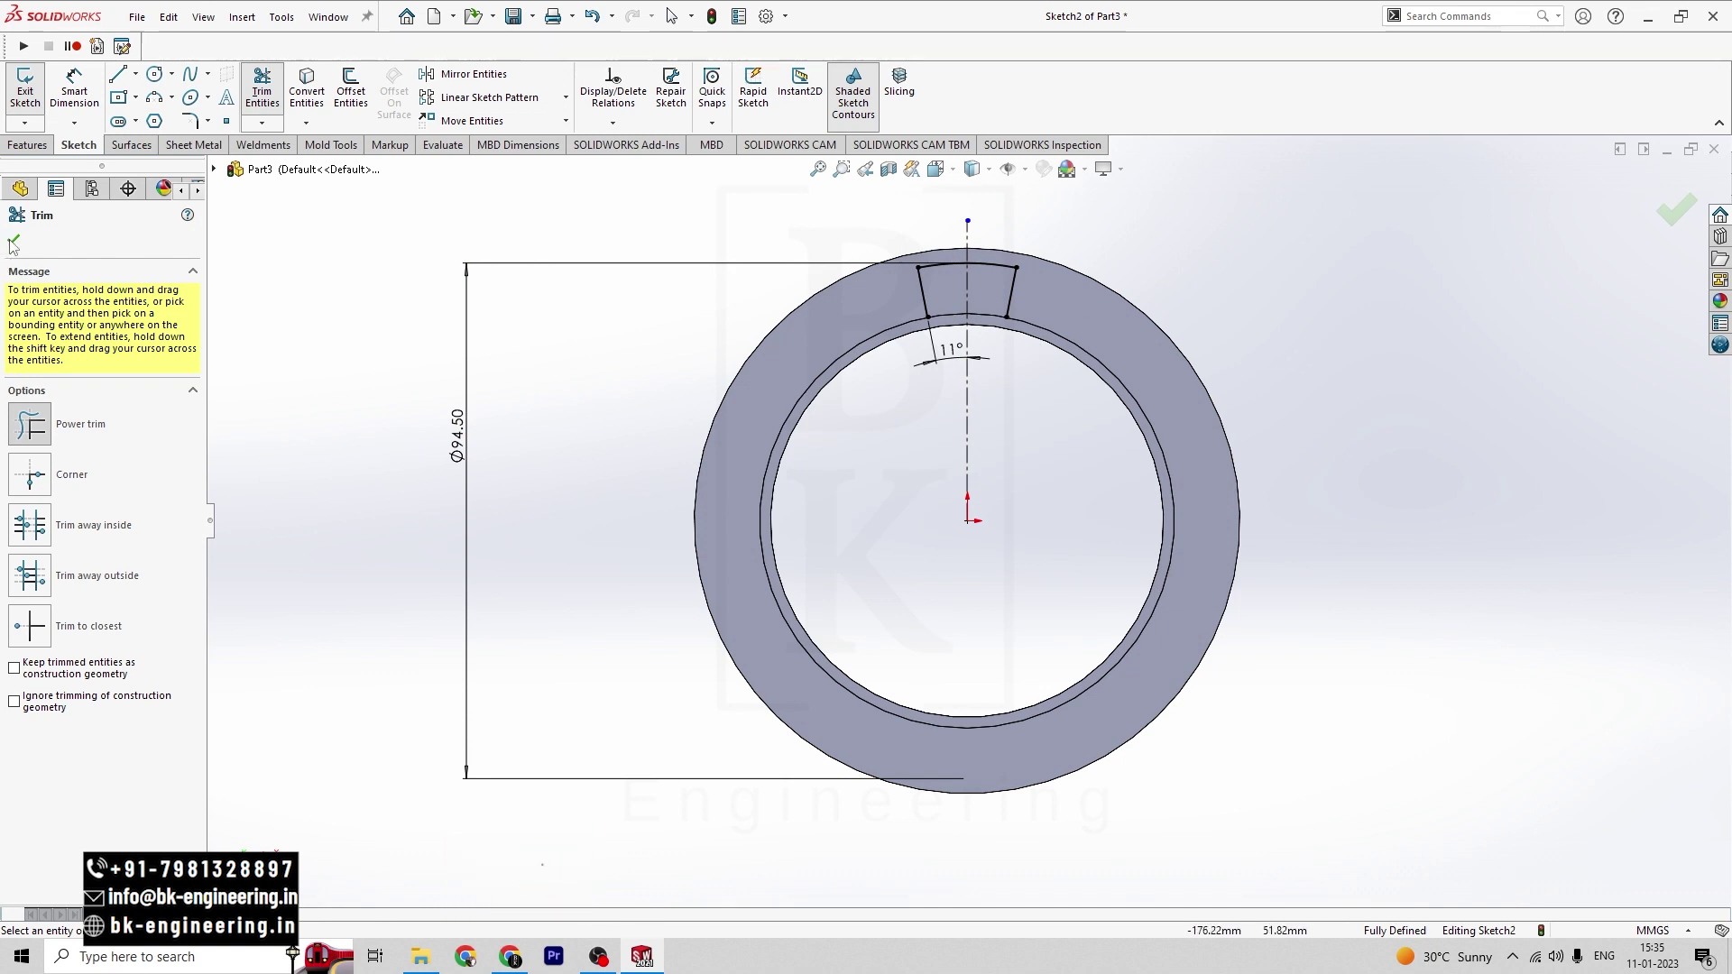
mouse_move(386, 409)
middle_mouse_down()
mouse_move(331, 365)
mouse_move(423, 406)
middle_mouse_up()
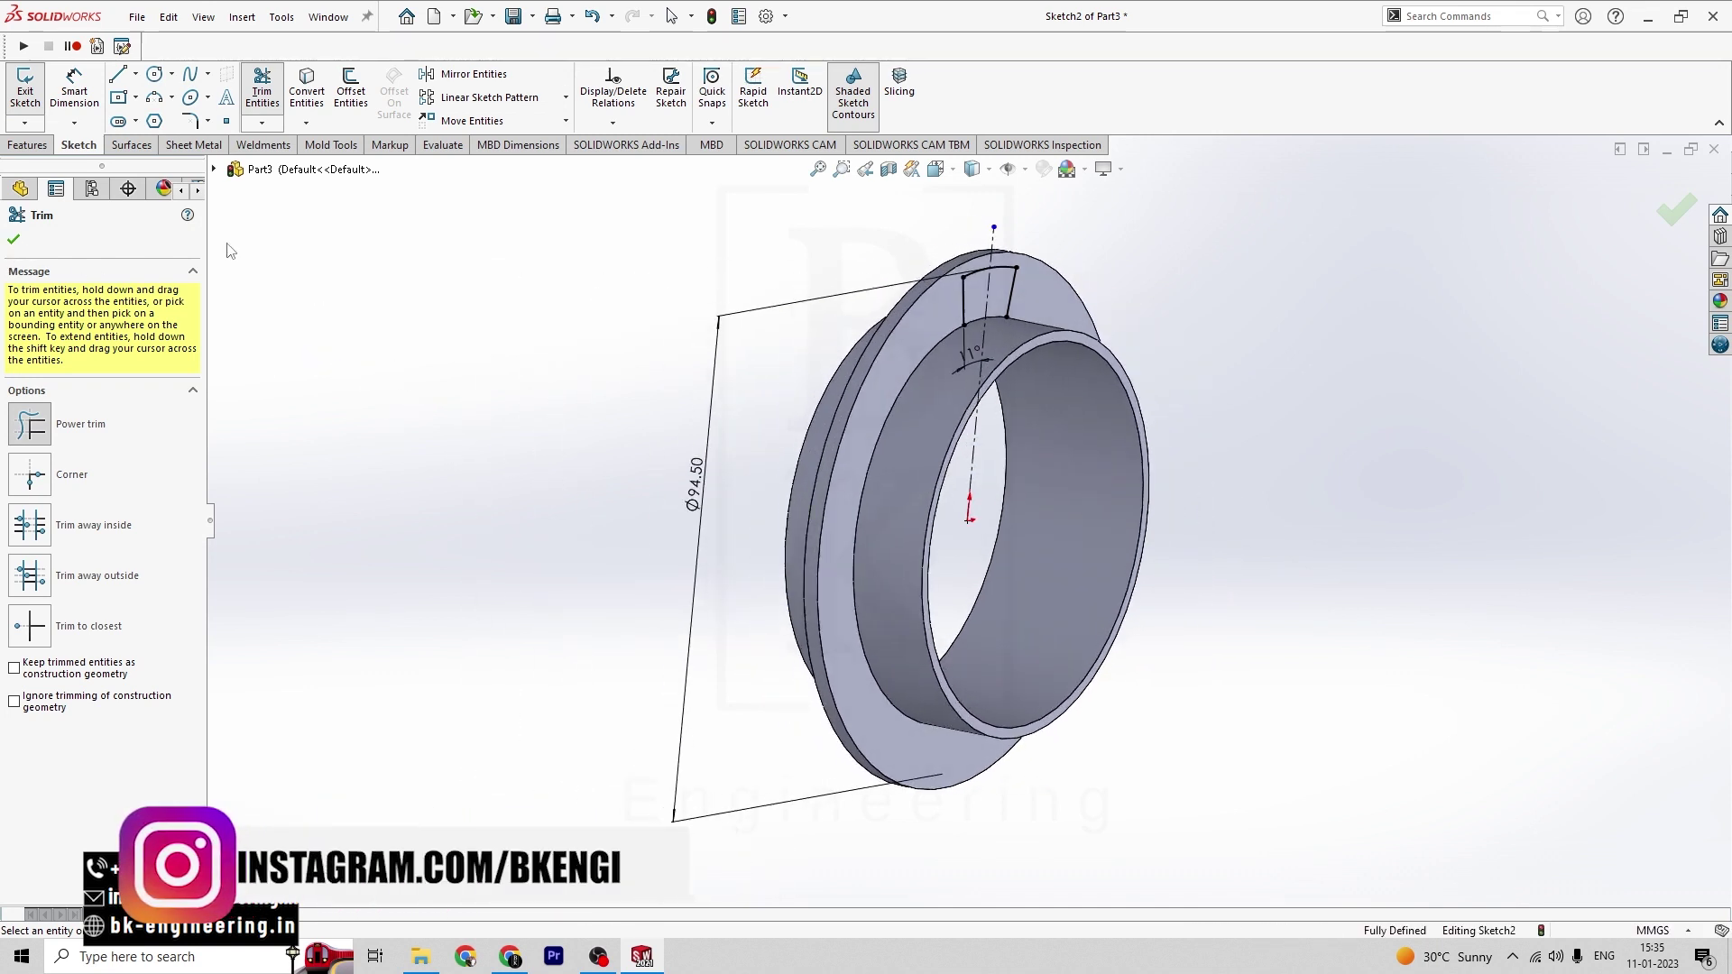
left_click(27, 99)
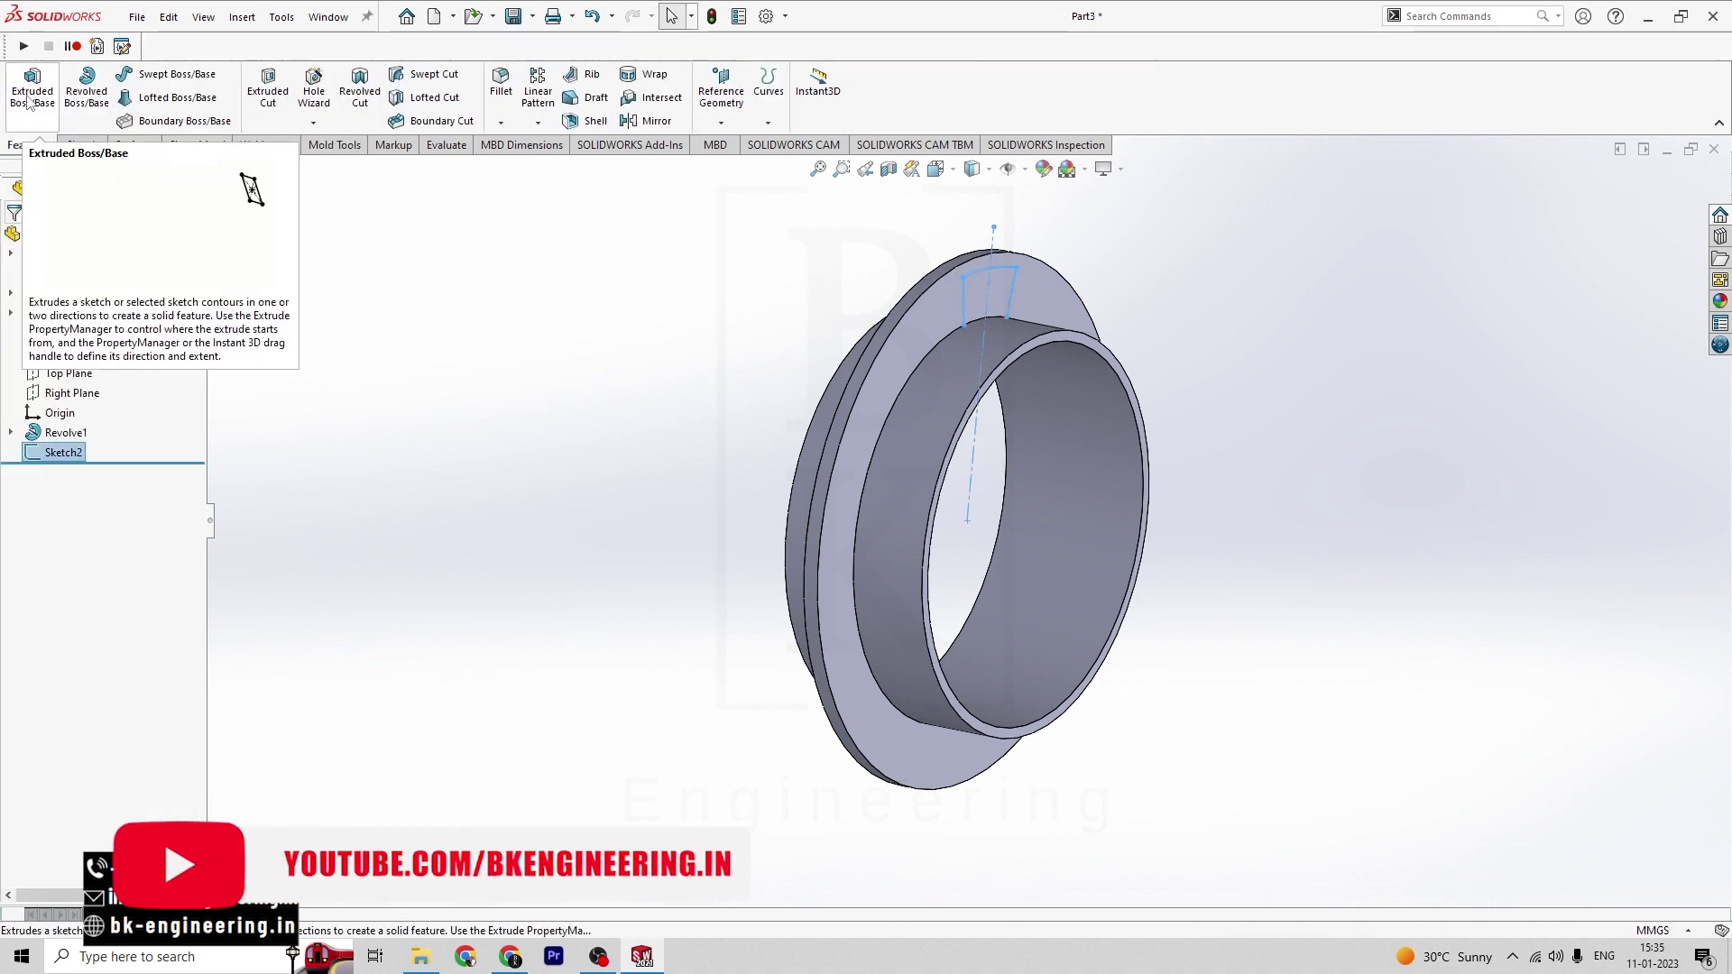
middle_click_drag(1269, 332, 1148, 331)
left_click(30, 98)
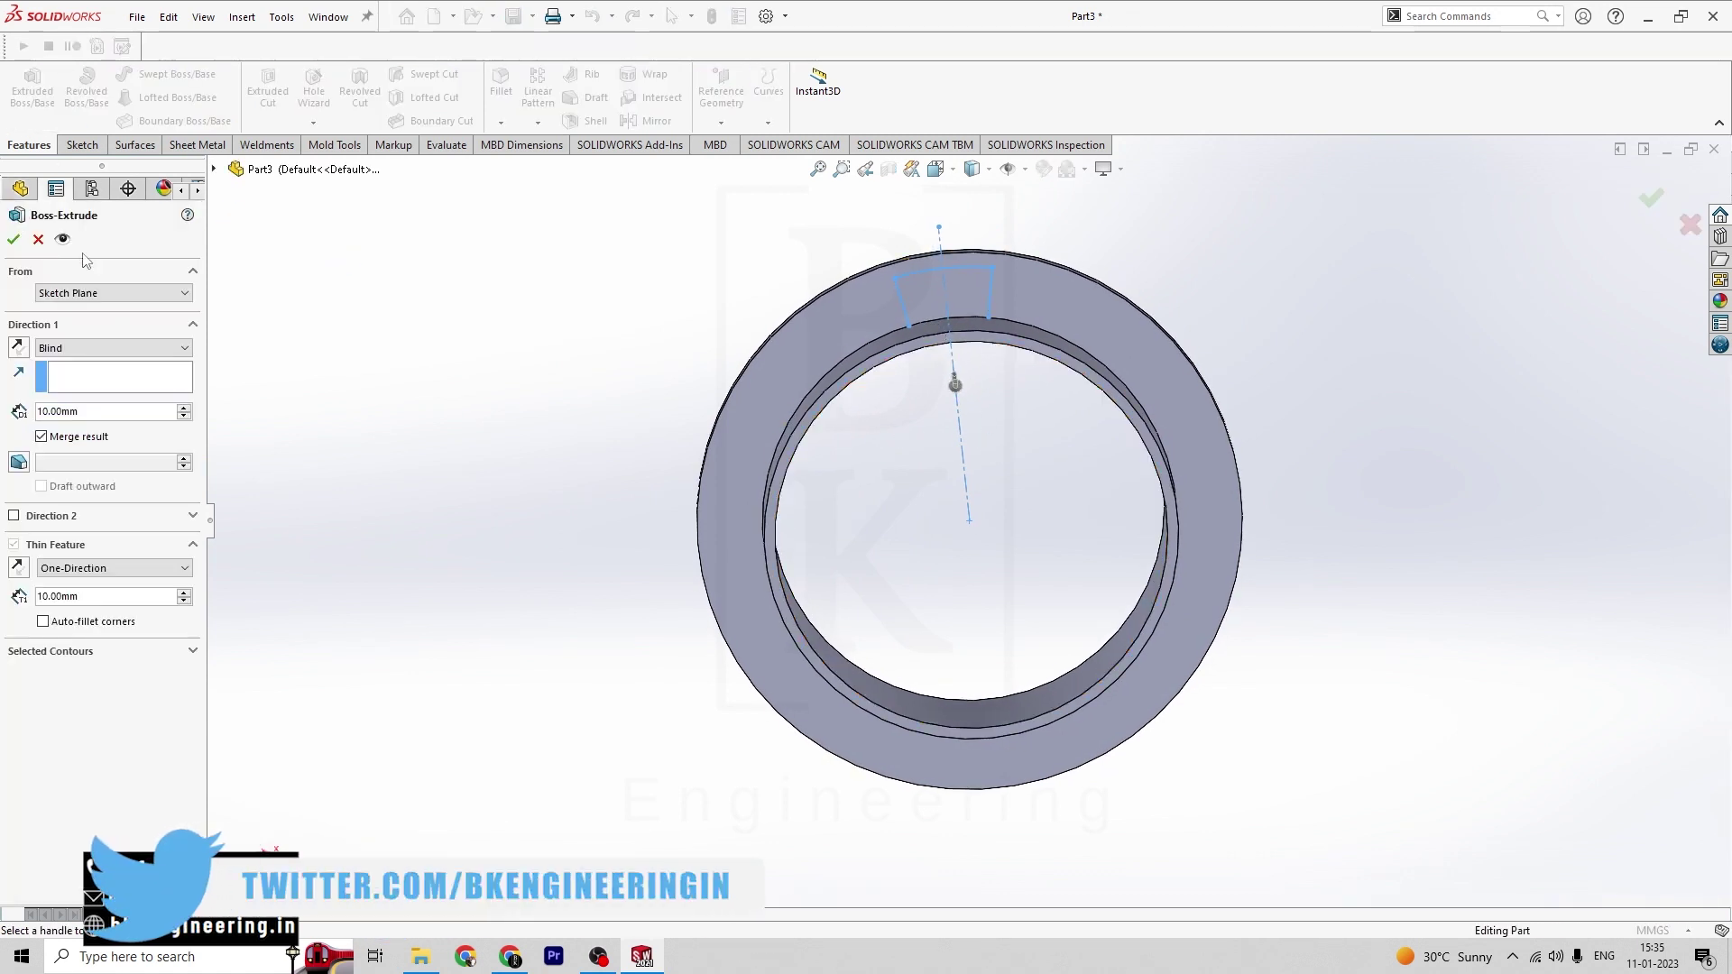
left_click(37, 239)
right_click(45, 456)
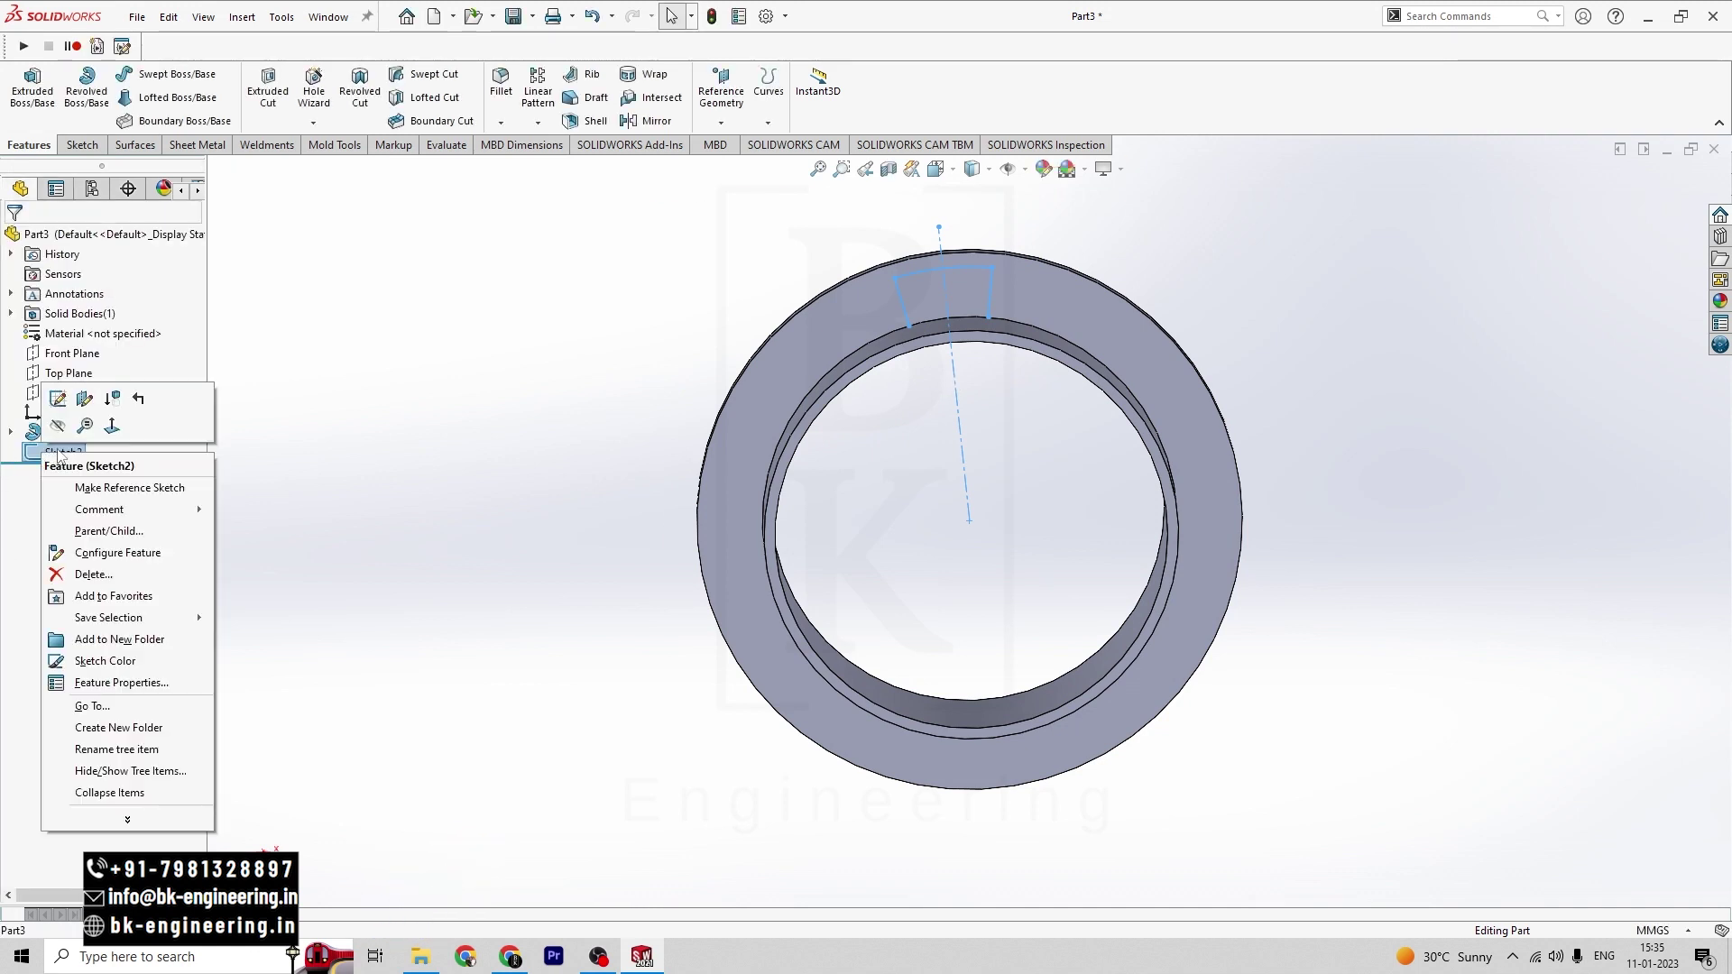
left_click(57, 399)
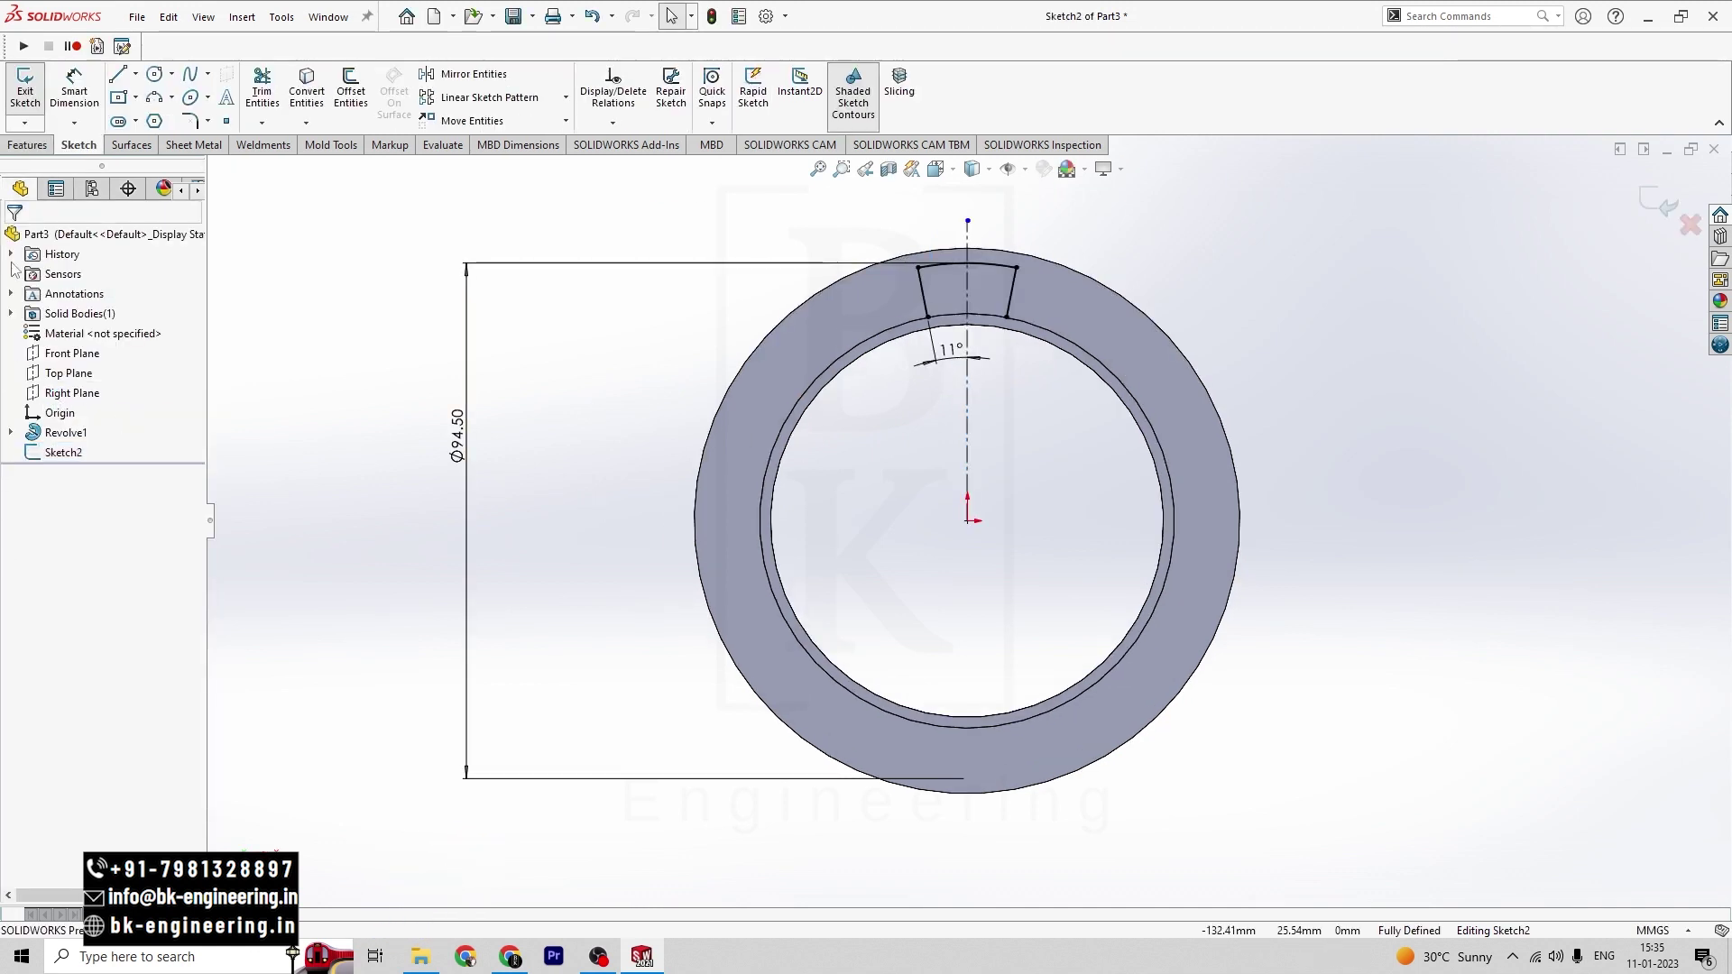
- Close the profile with an origin-centred circle on the collar's outer edge, trimmed to the arc between the two radial lines
left_click(156, 76)
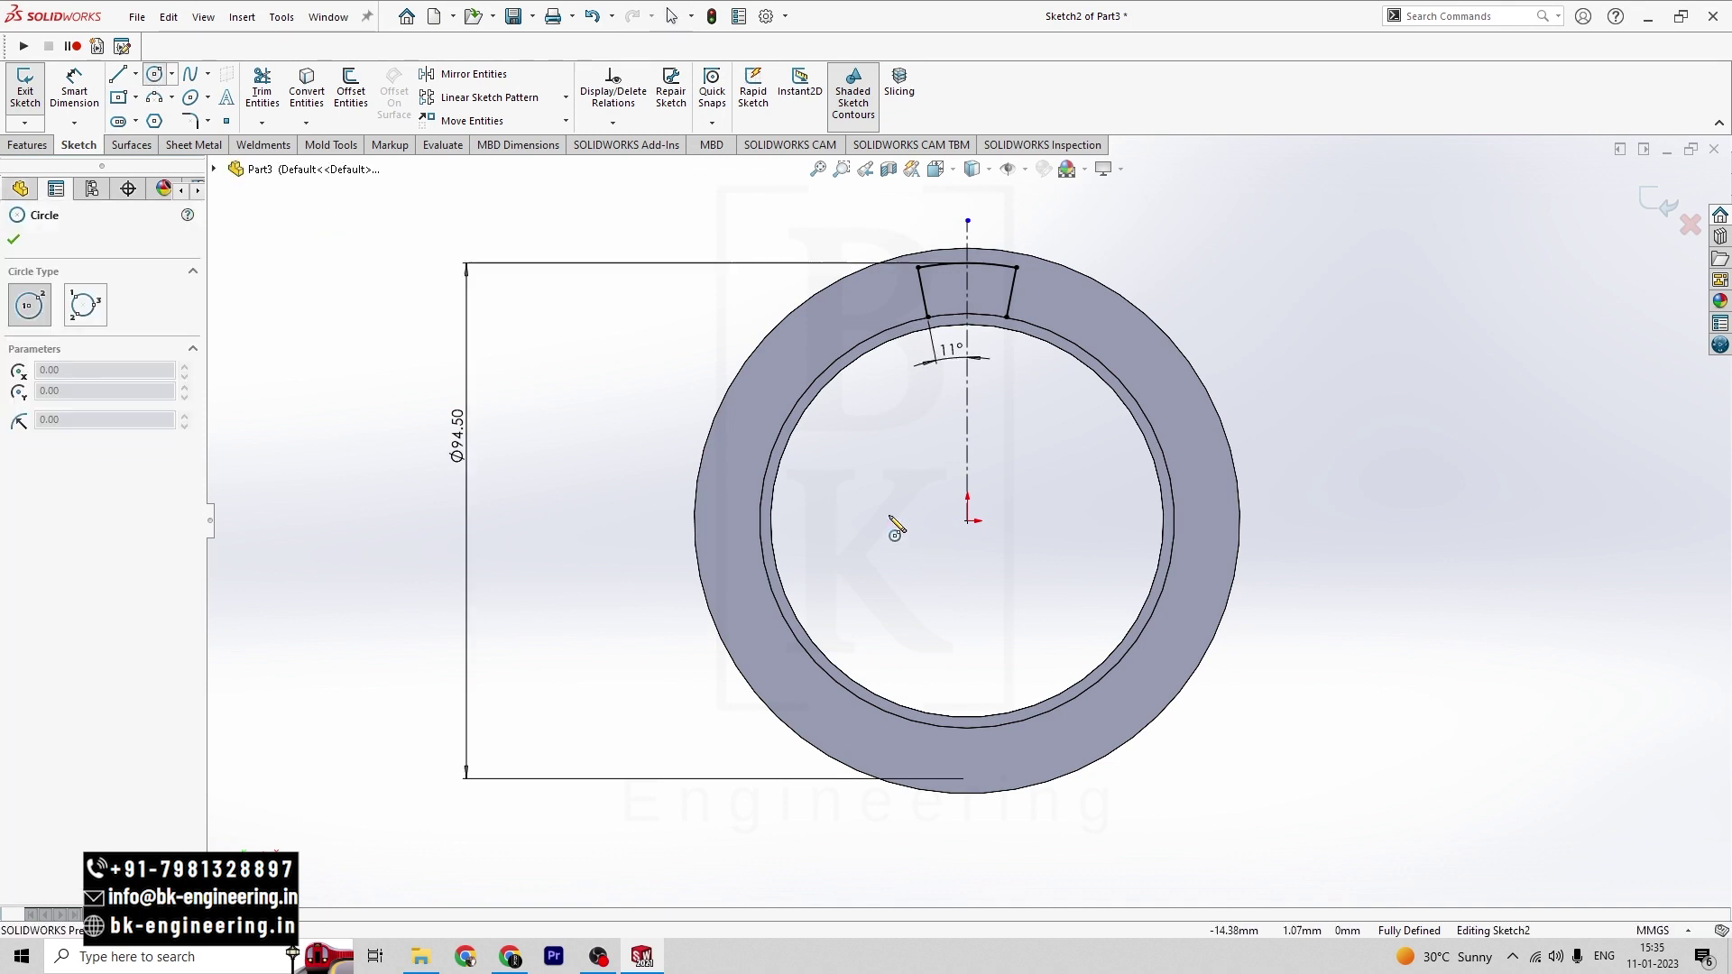
left_click(969, 522)
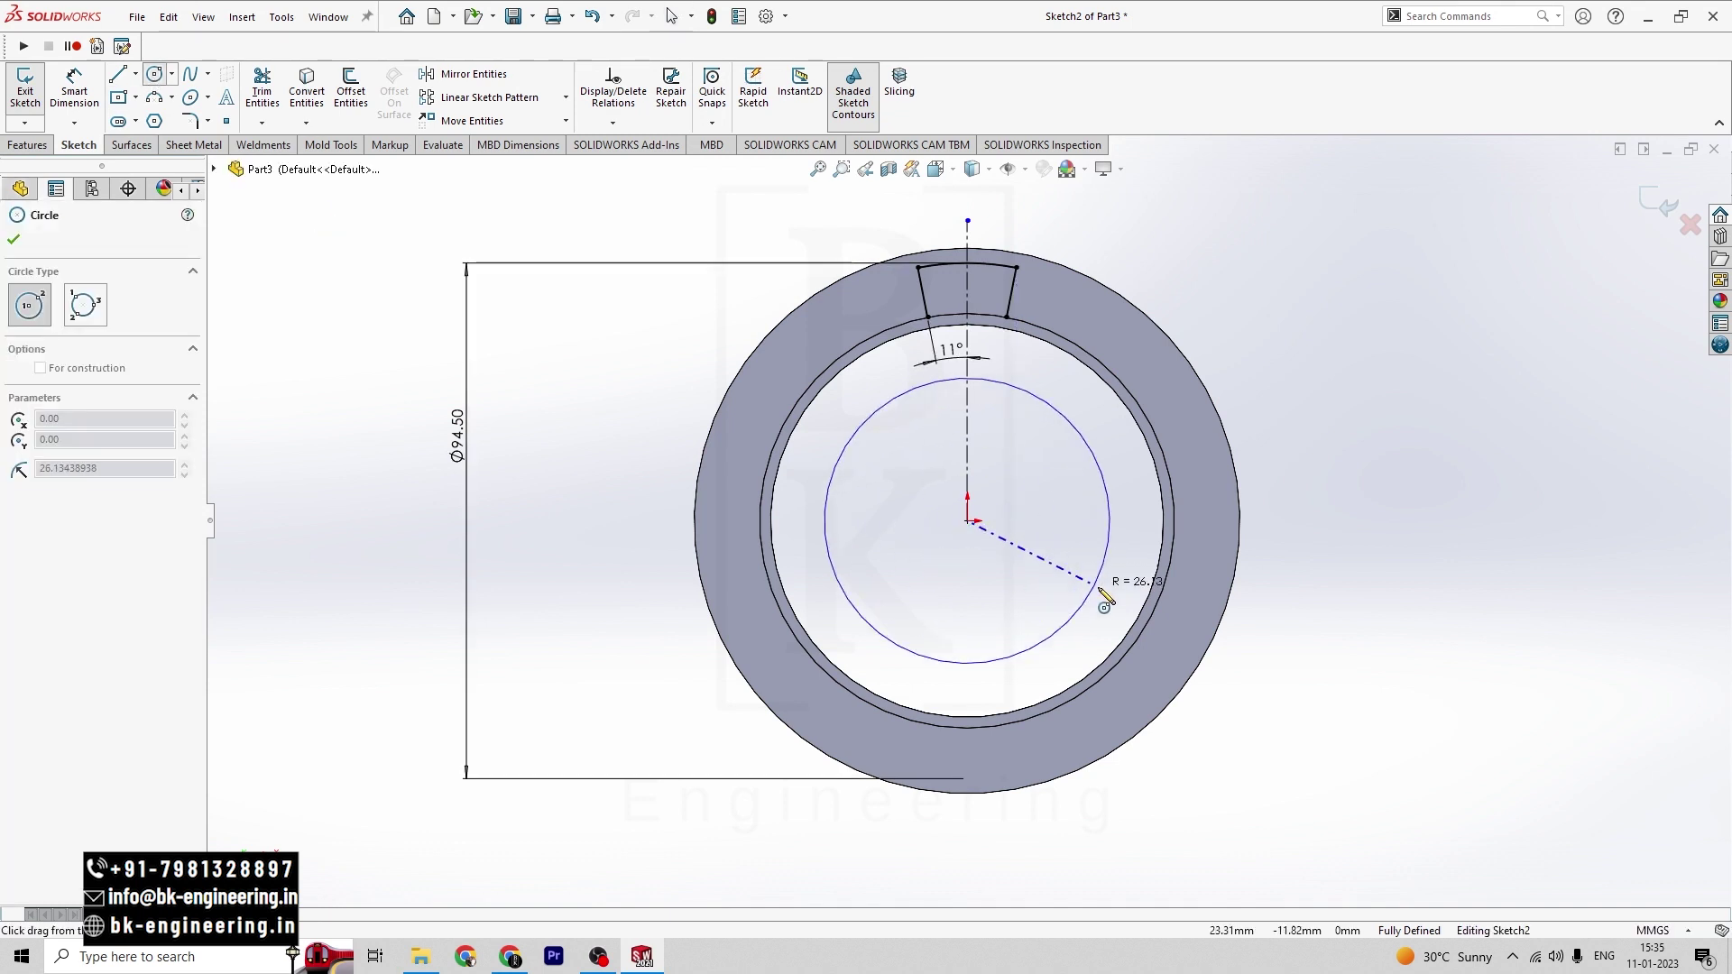
left_click(1155, 615)
key("Escape")
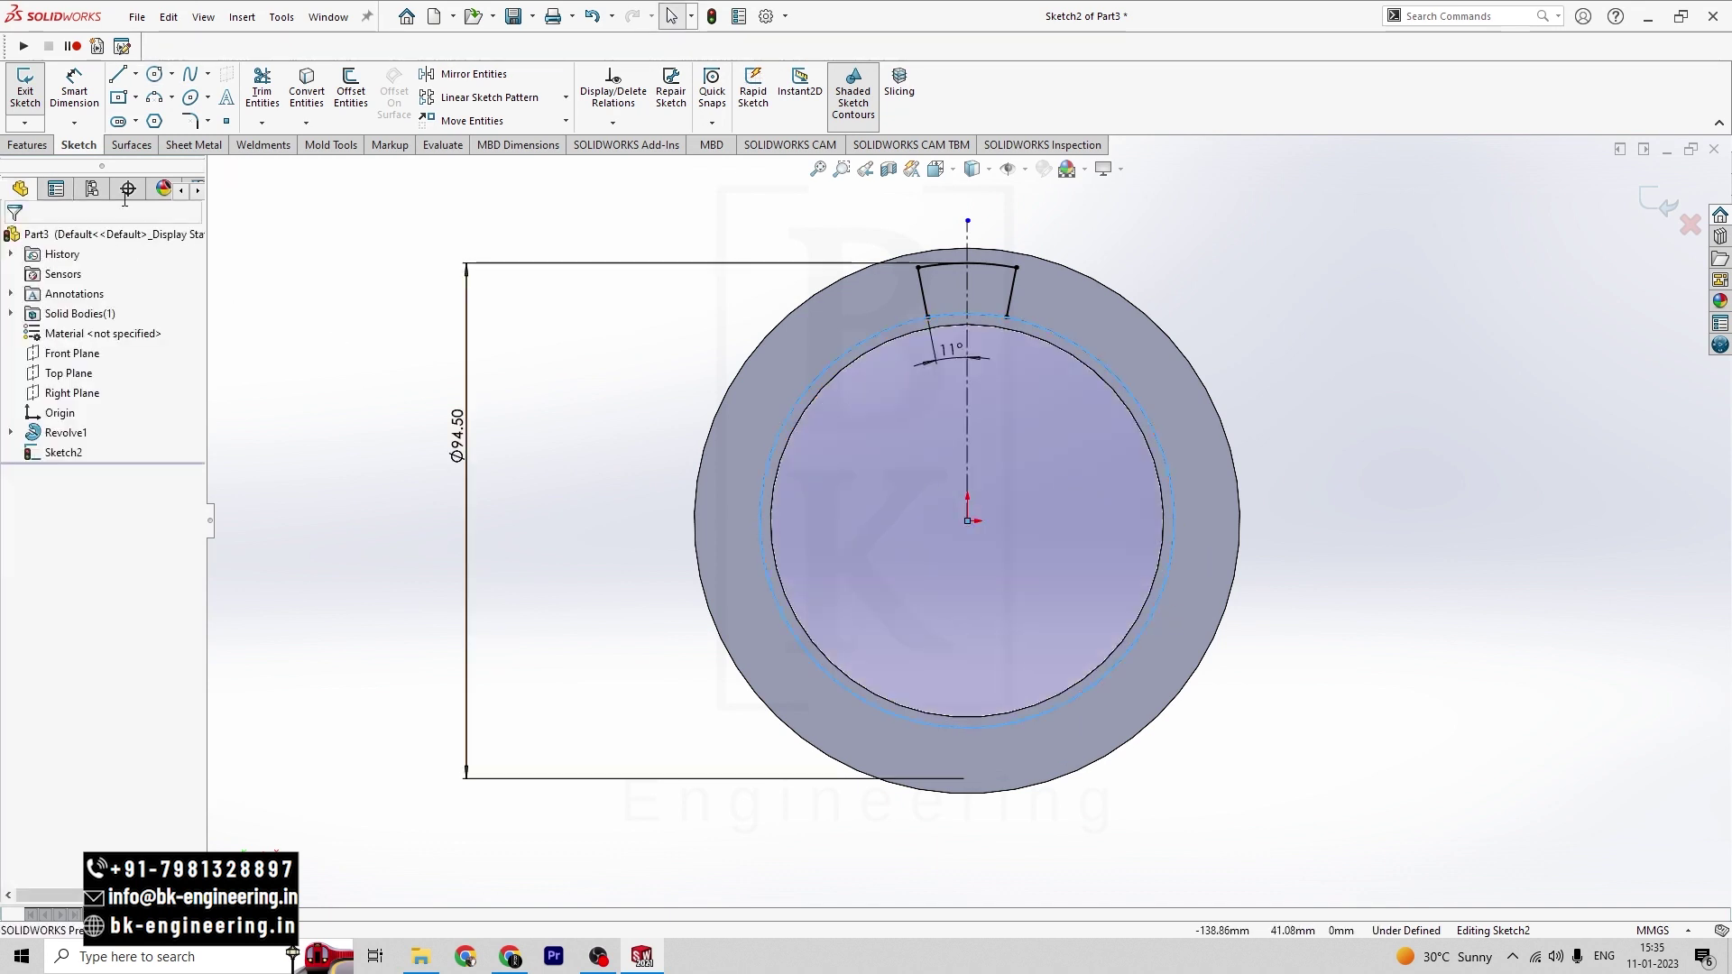
left_click(262, 90)
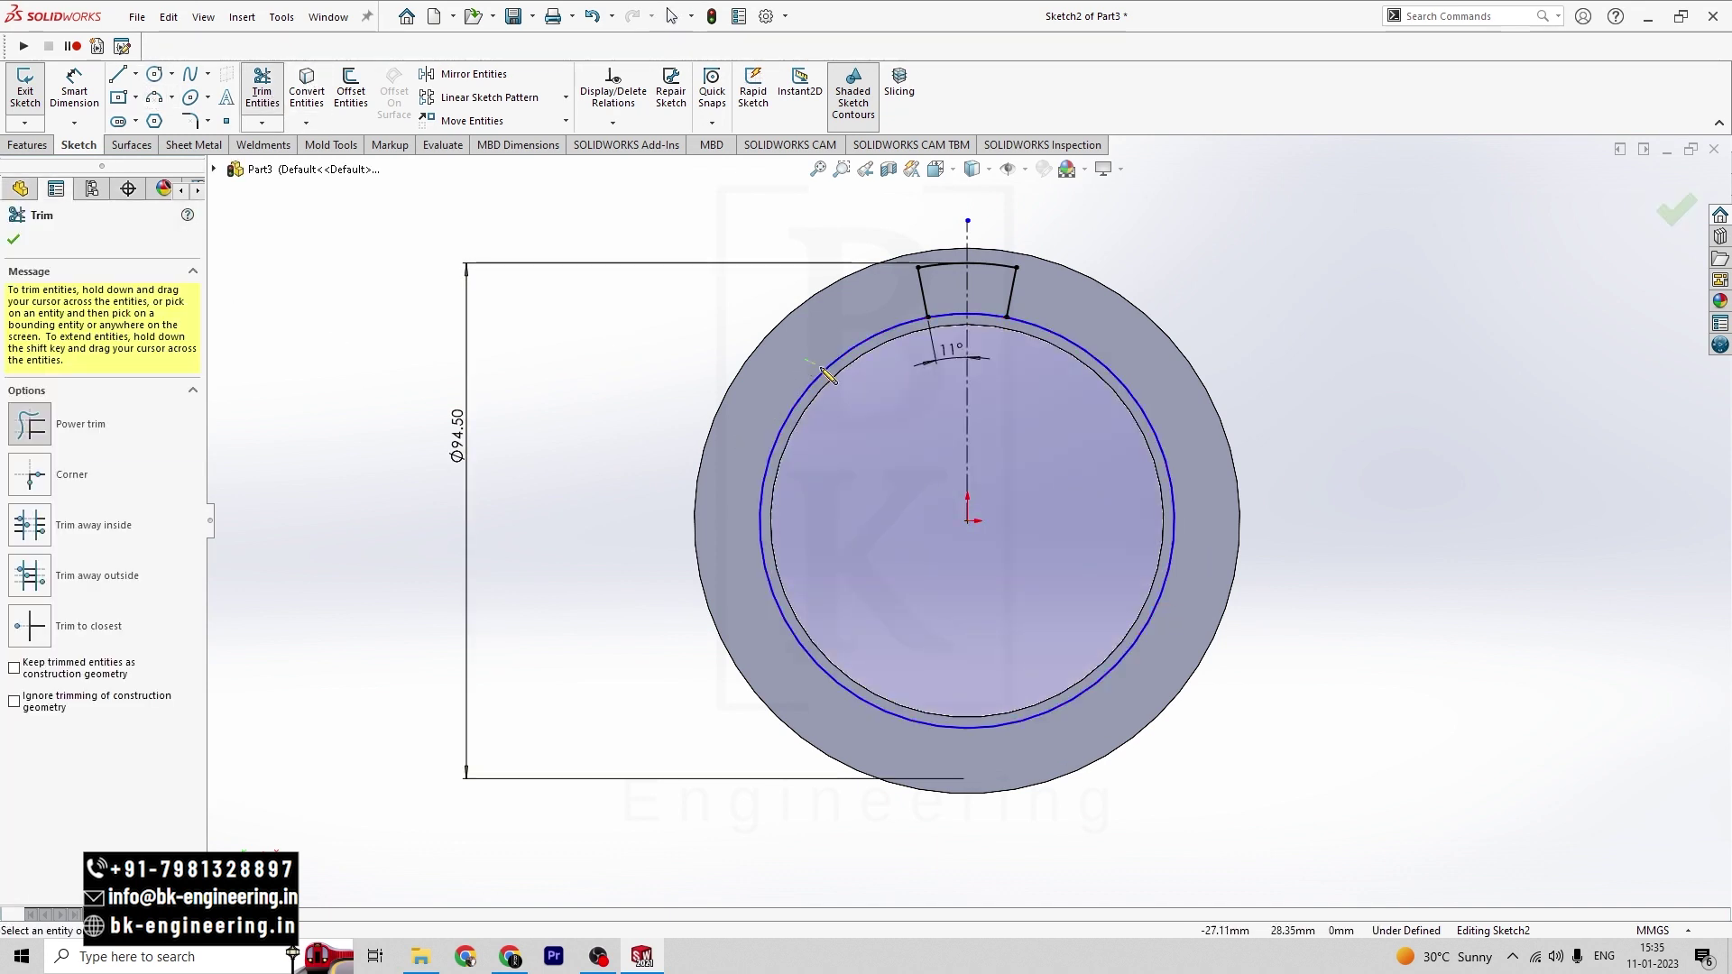
left_click(823, 373)
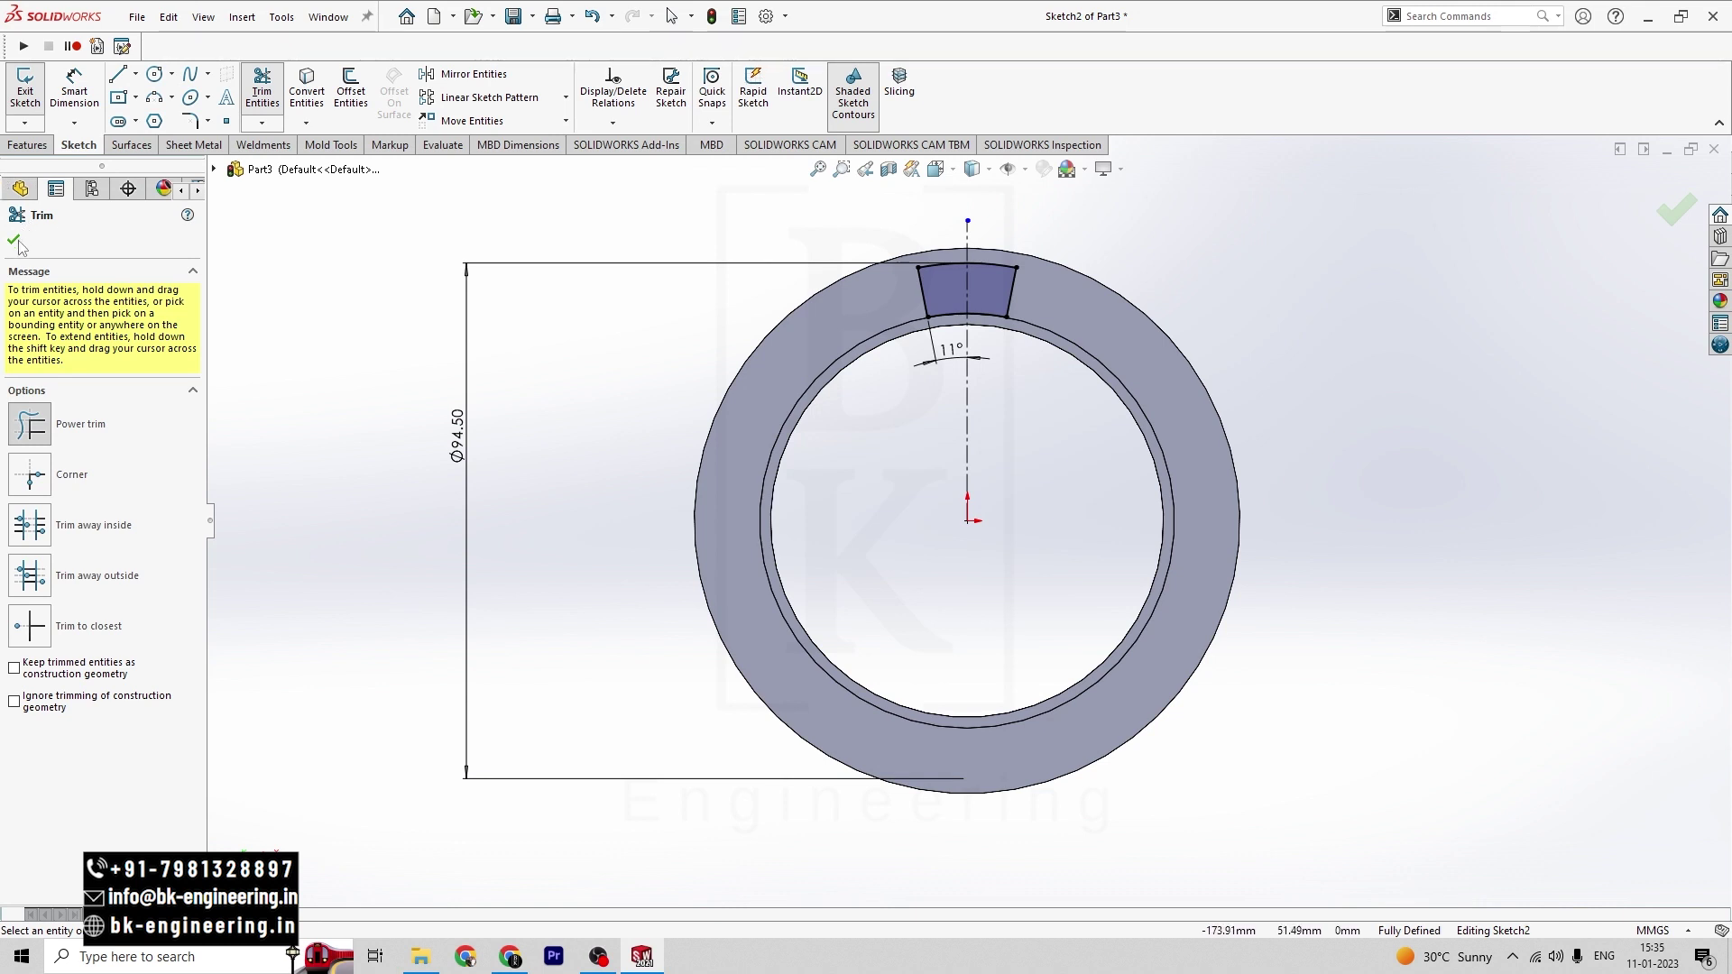
- Extrude the closed profile as a 15 mm blind boss from the flange face, merged with the ring
left_click(29, 145)
left_click(33, 87)
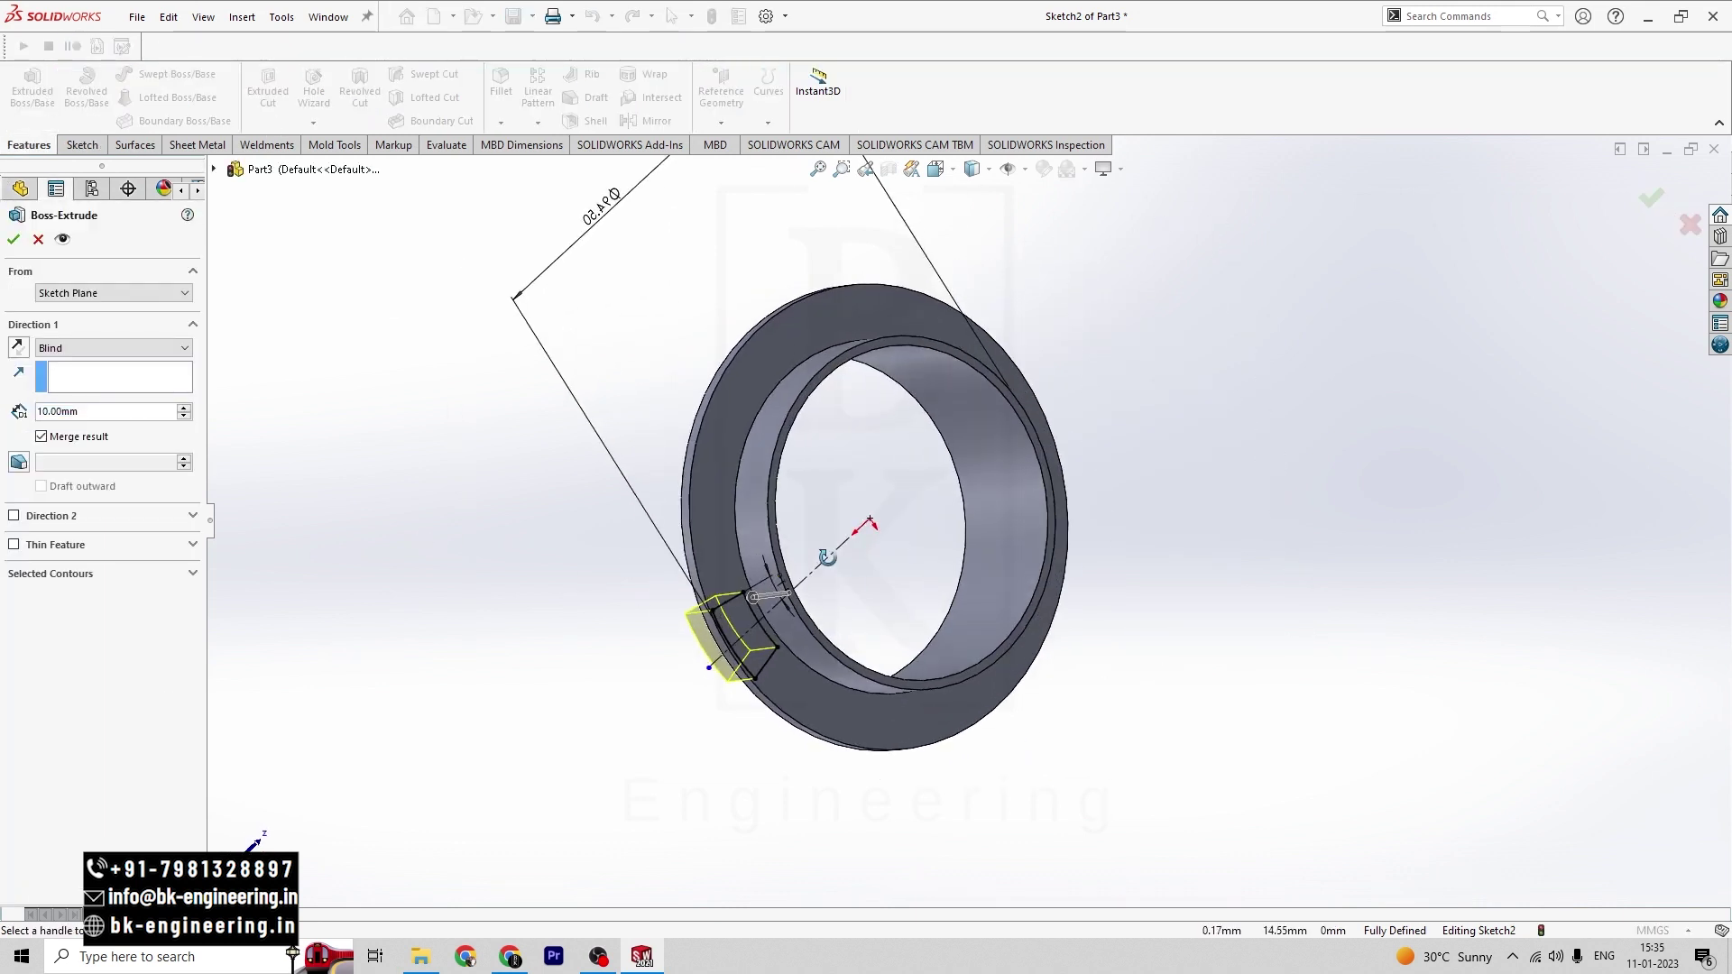
type("15")
key("Return")
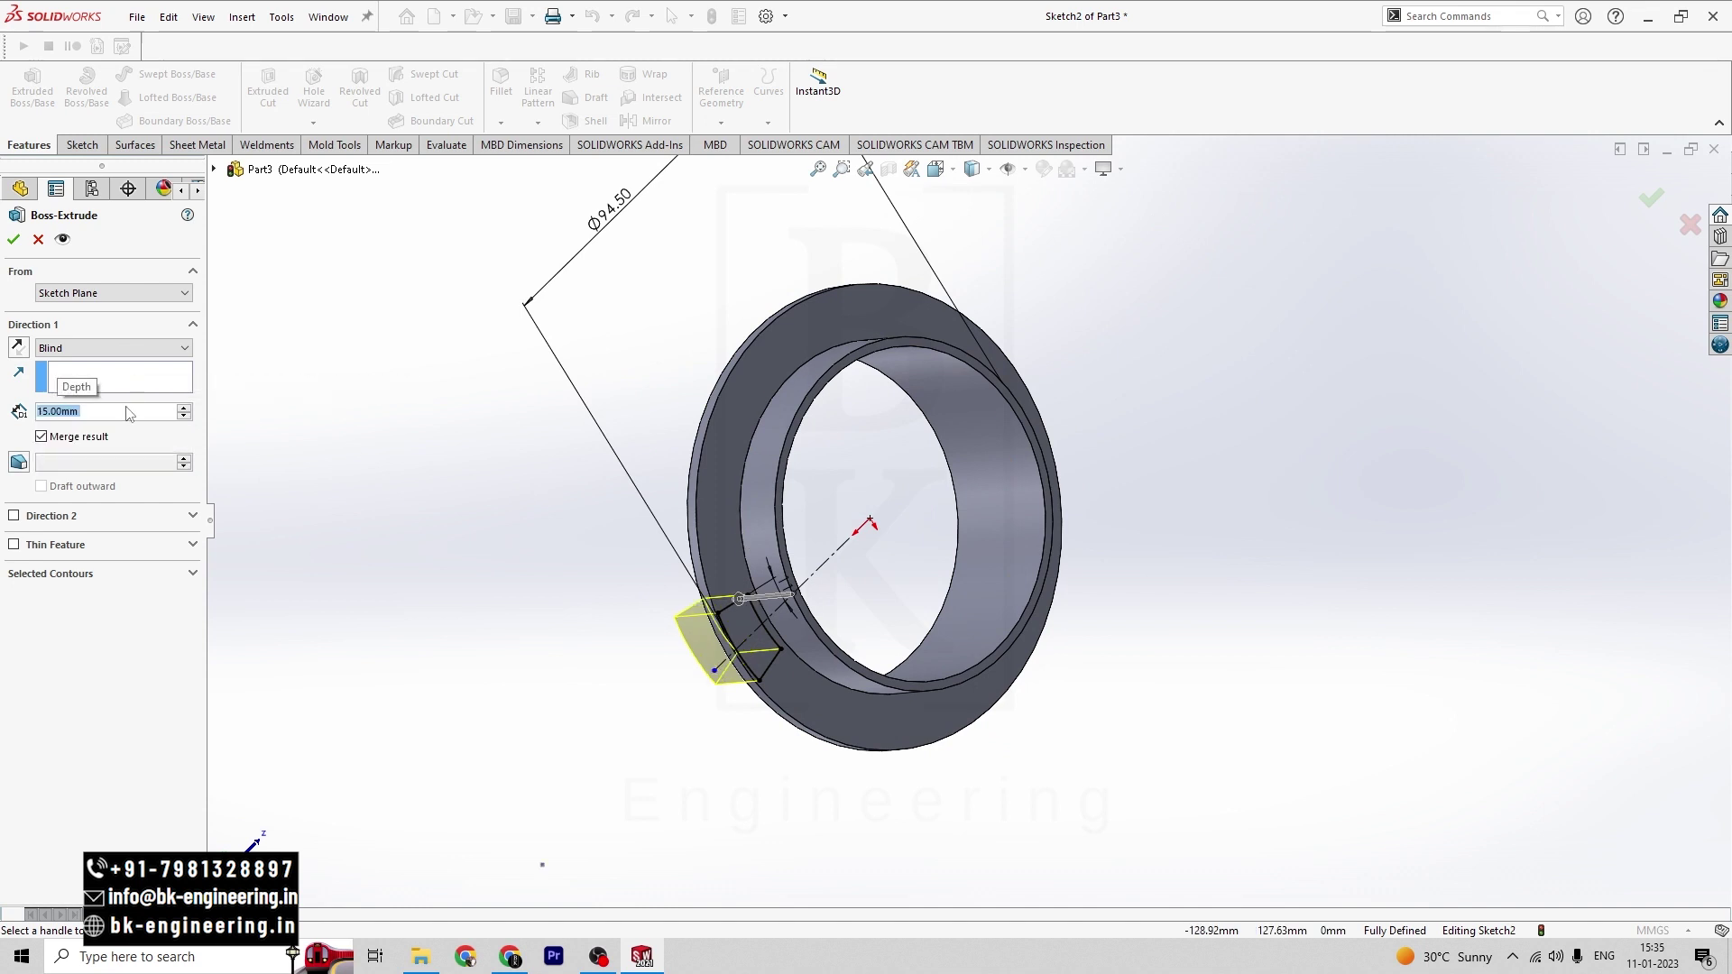
key("Return")
middle_click_drag(986, 665, 1295, 723)
middle_click_drag(906, 312, 1234, 445)
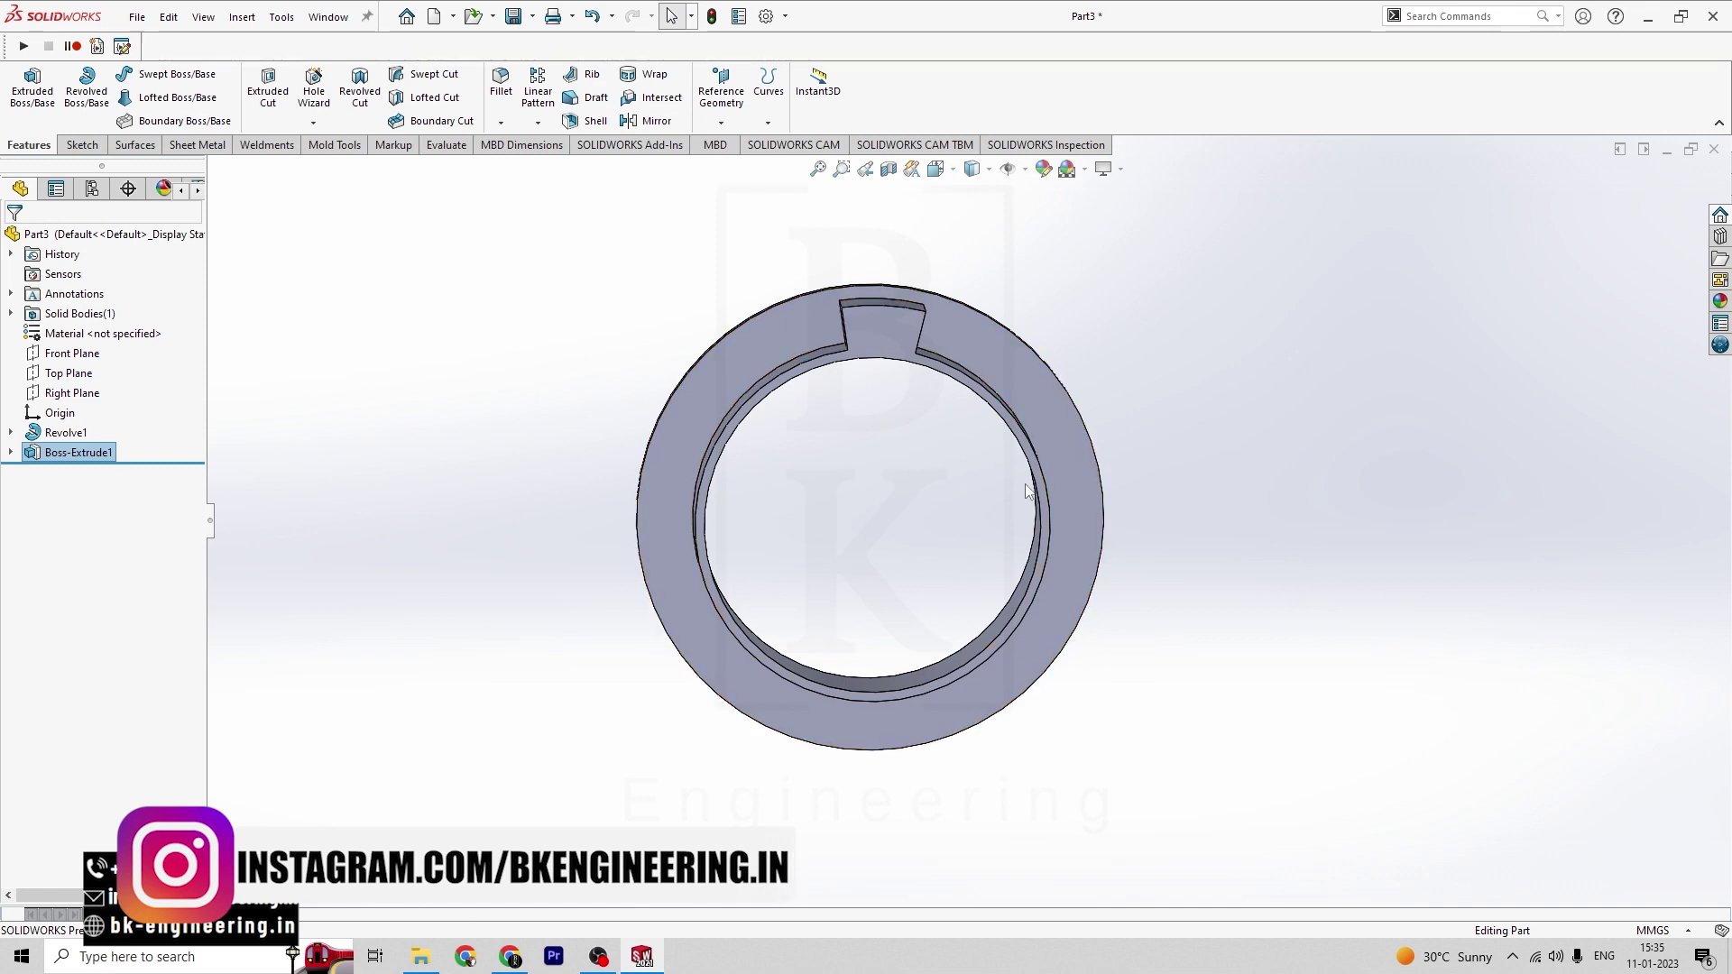
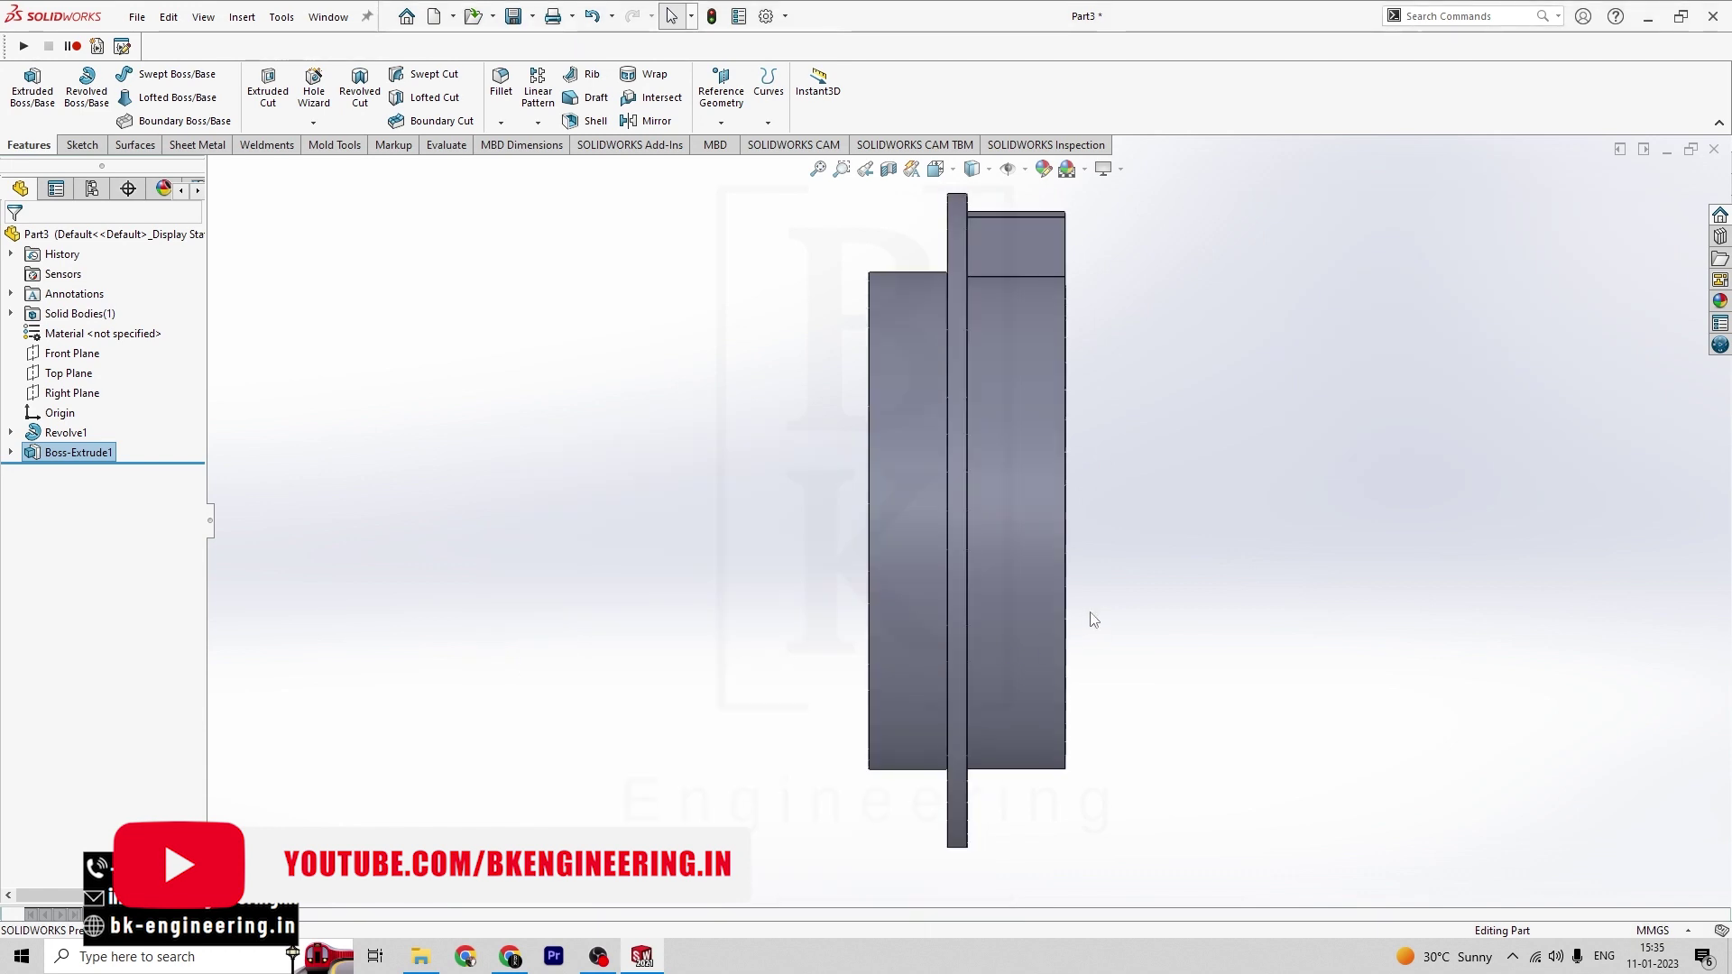
- Check the section view in the reference drawing and chamfer the tab's outer edge at its end face 3 mm at 45°
key("alt+Tab")
key("alt+Tab")
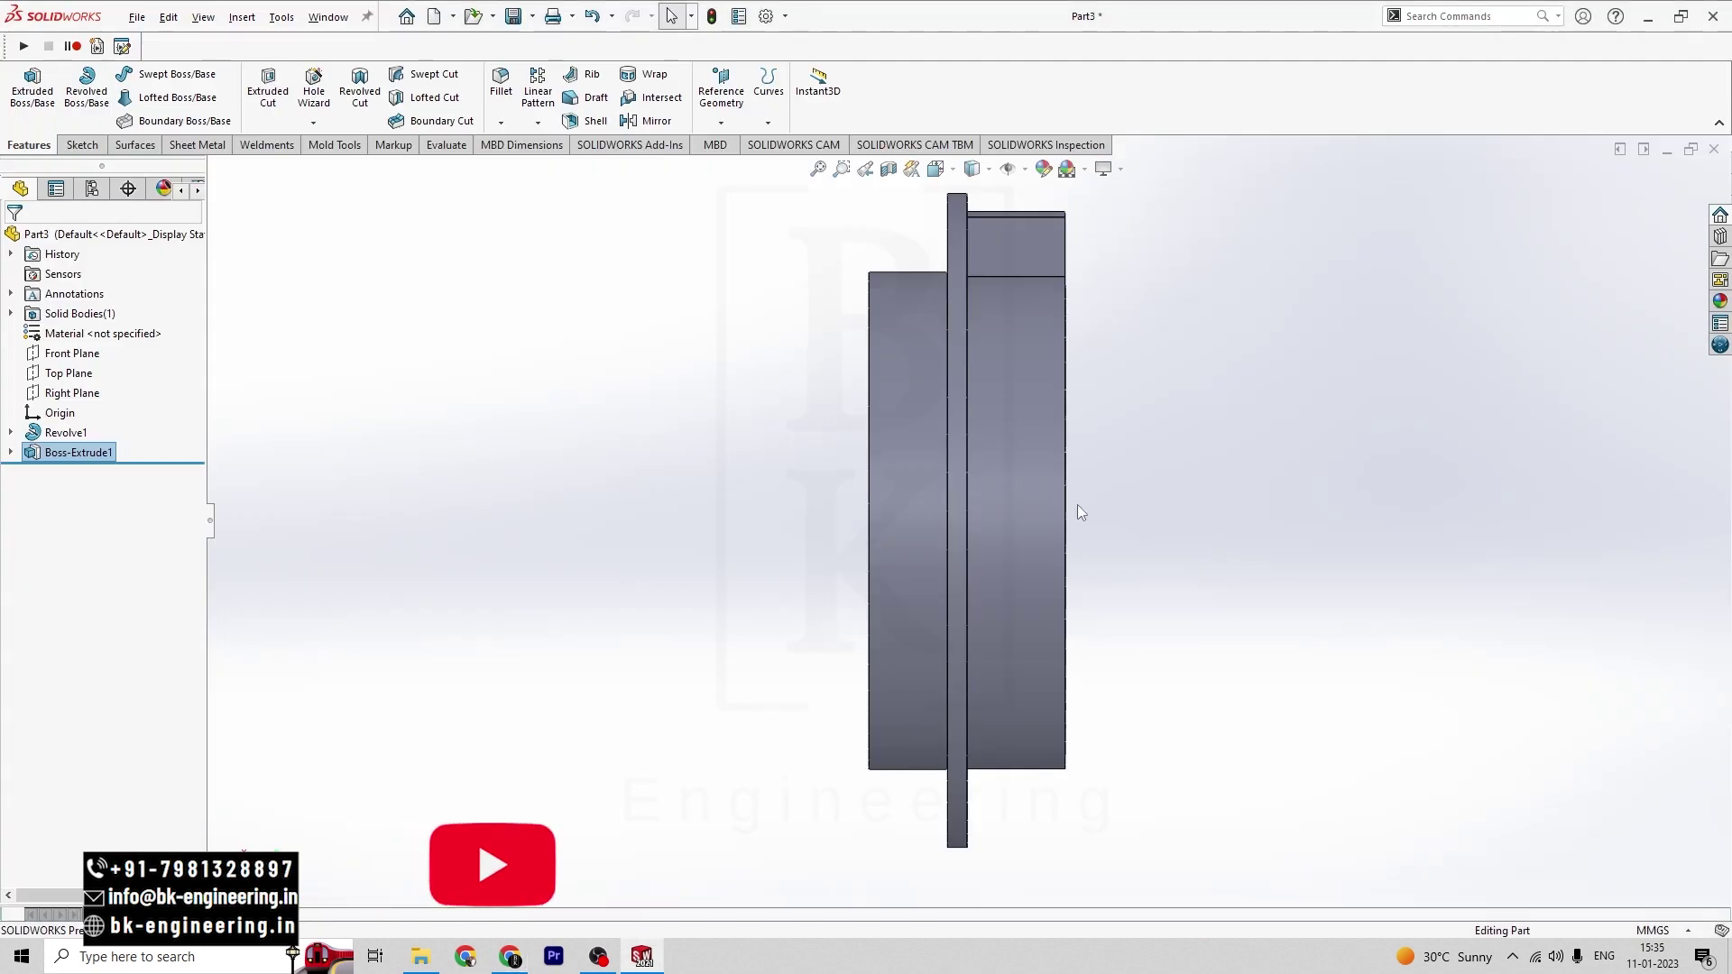
key("alt+Tab")
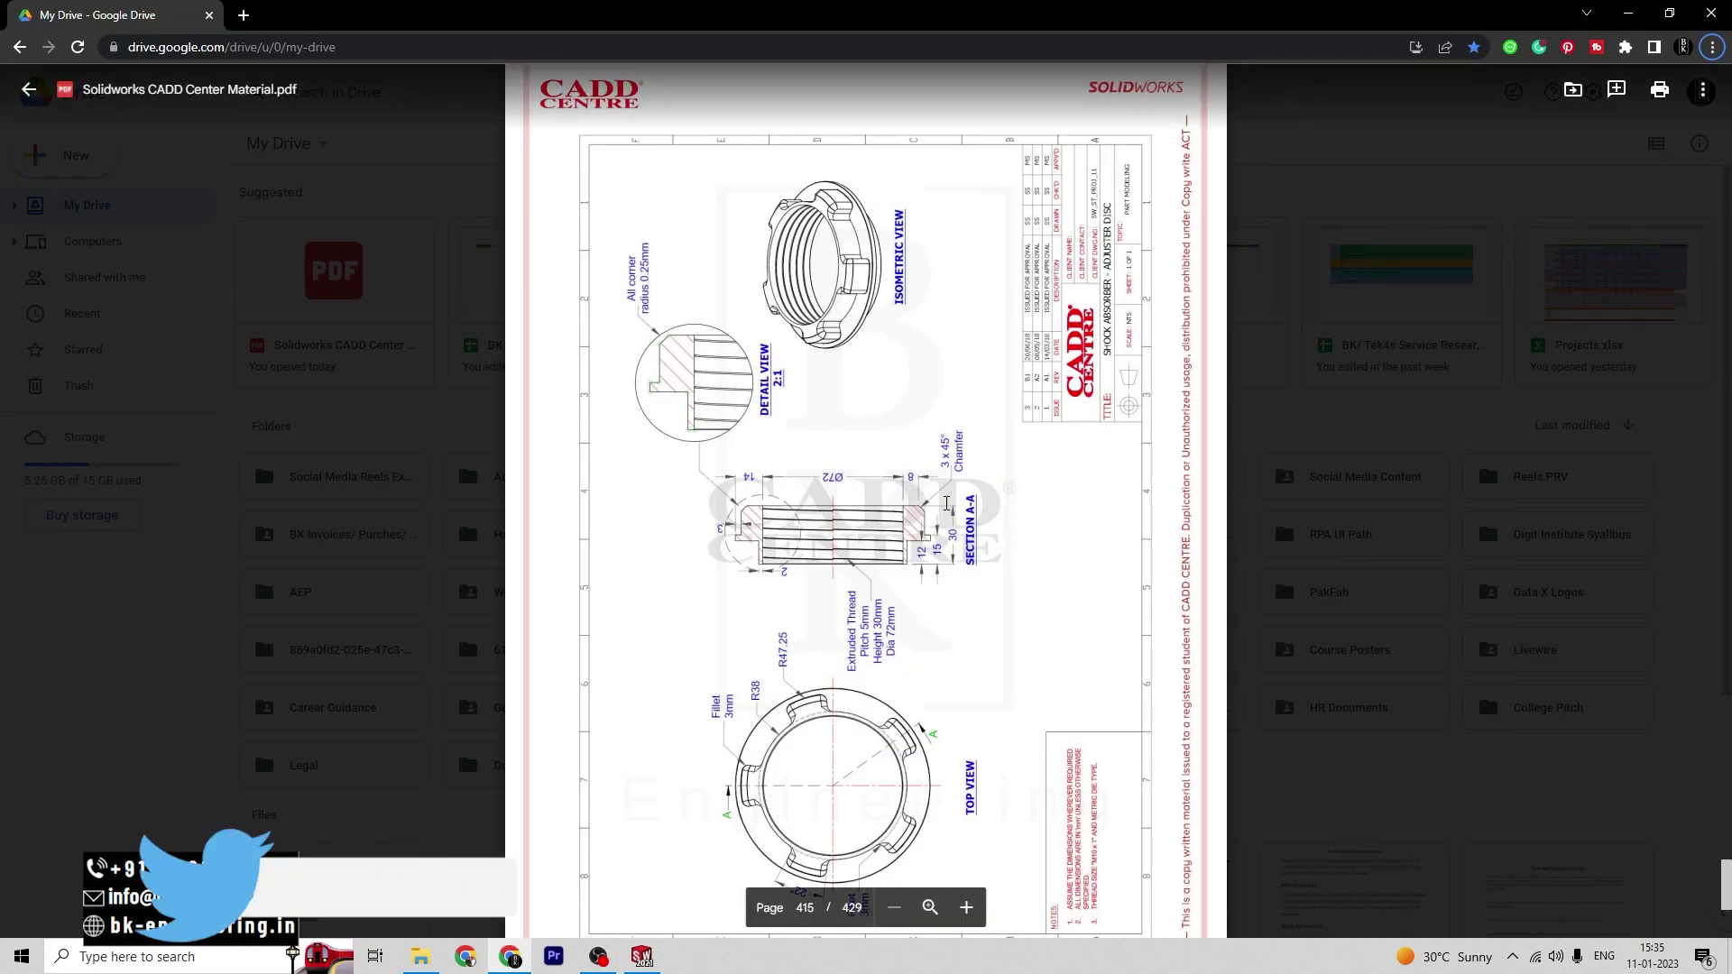
key("alt+Tab")
middle_click_drag(1020, 485, 1103, 430)
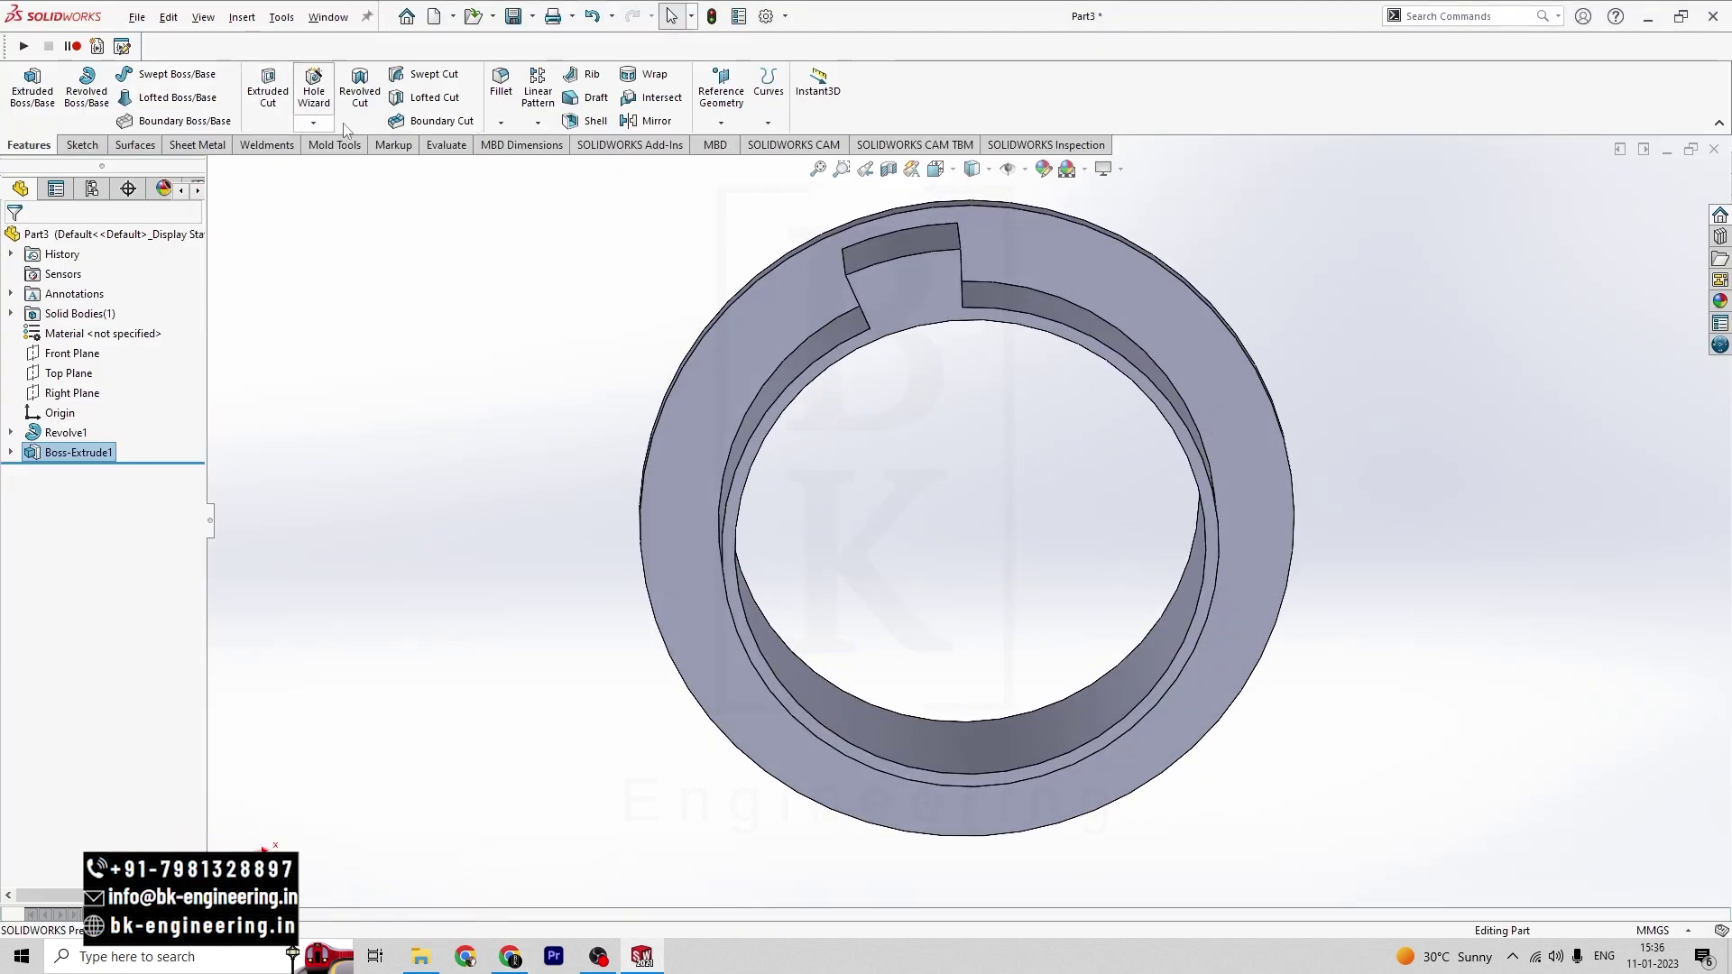
left_click(501, 123)
left_click(534, 162)
left_click(871, 265)
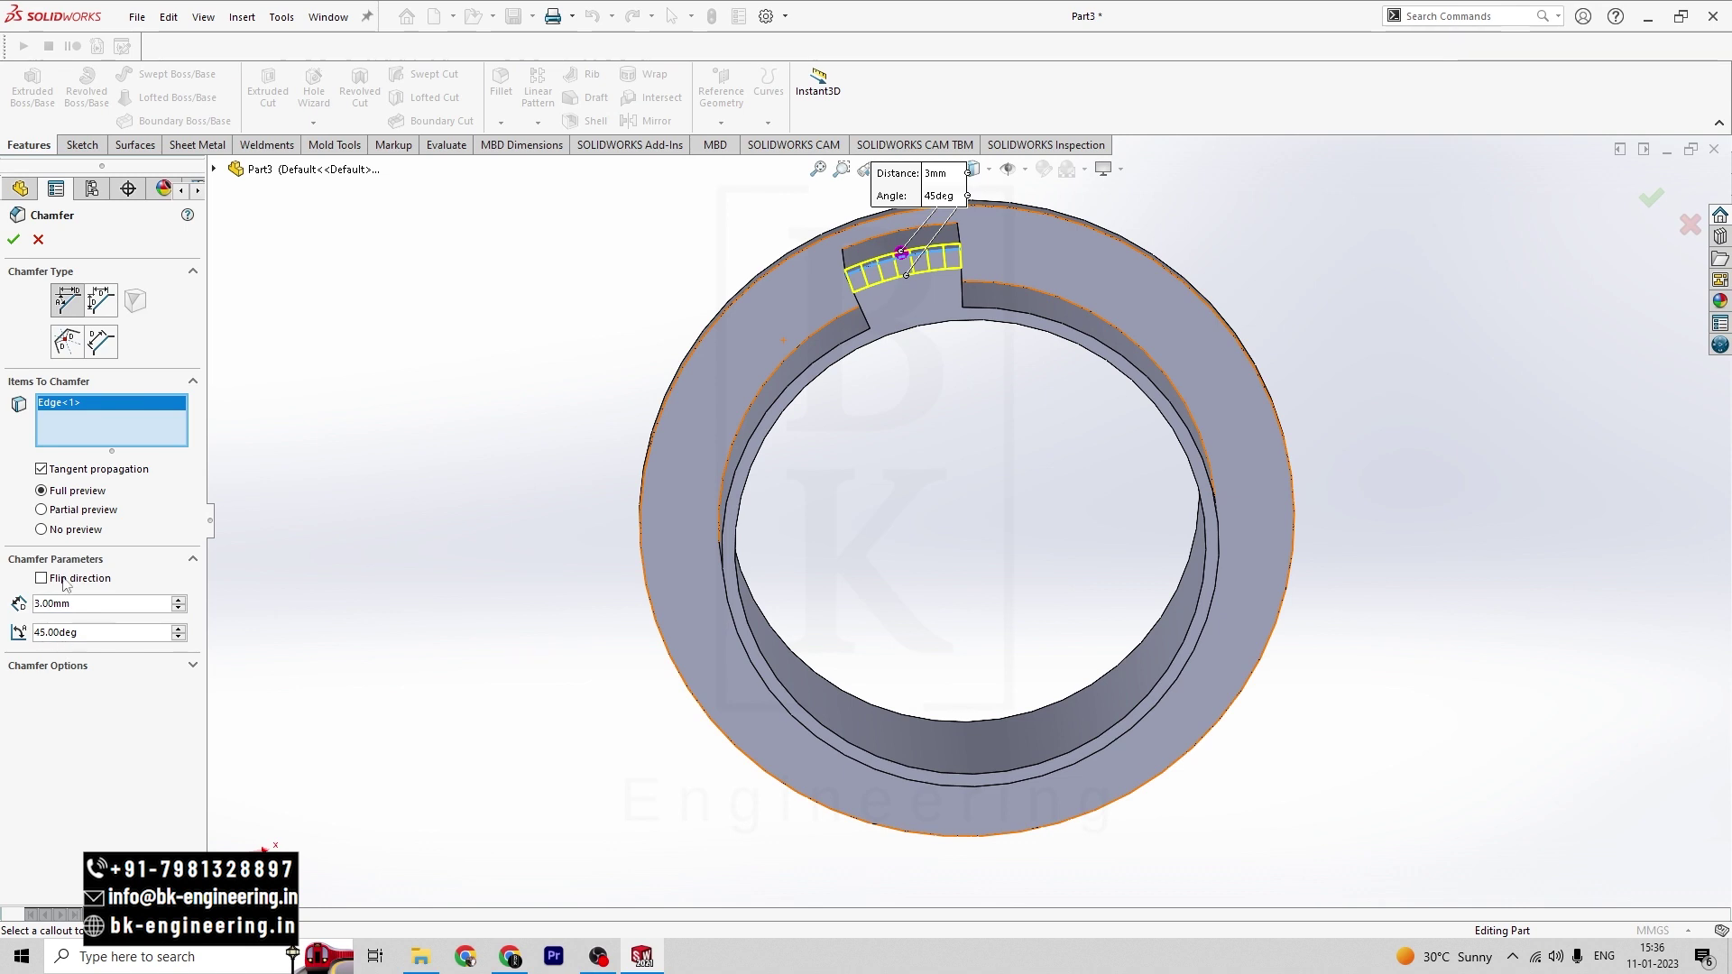
left_click(13, 240)
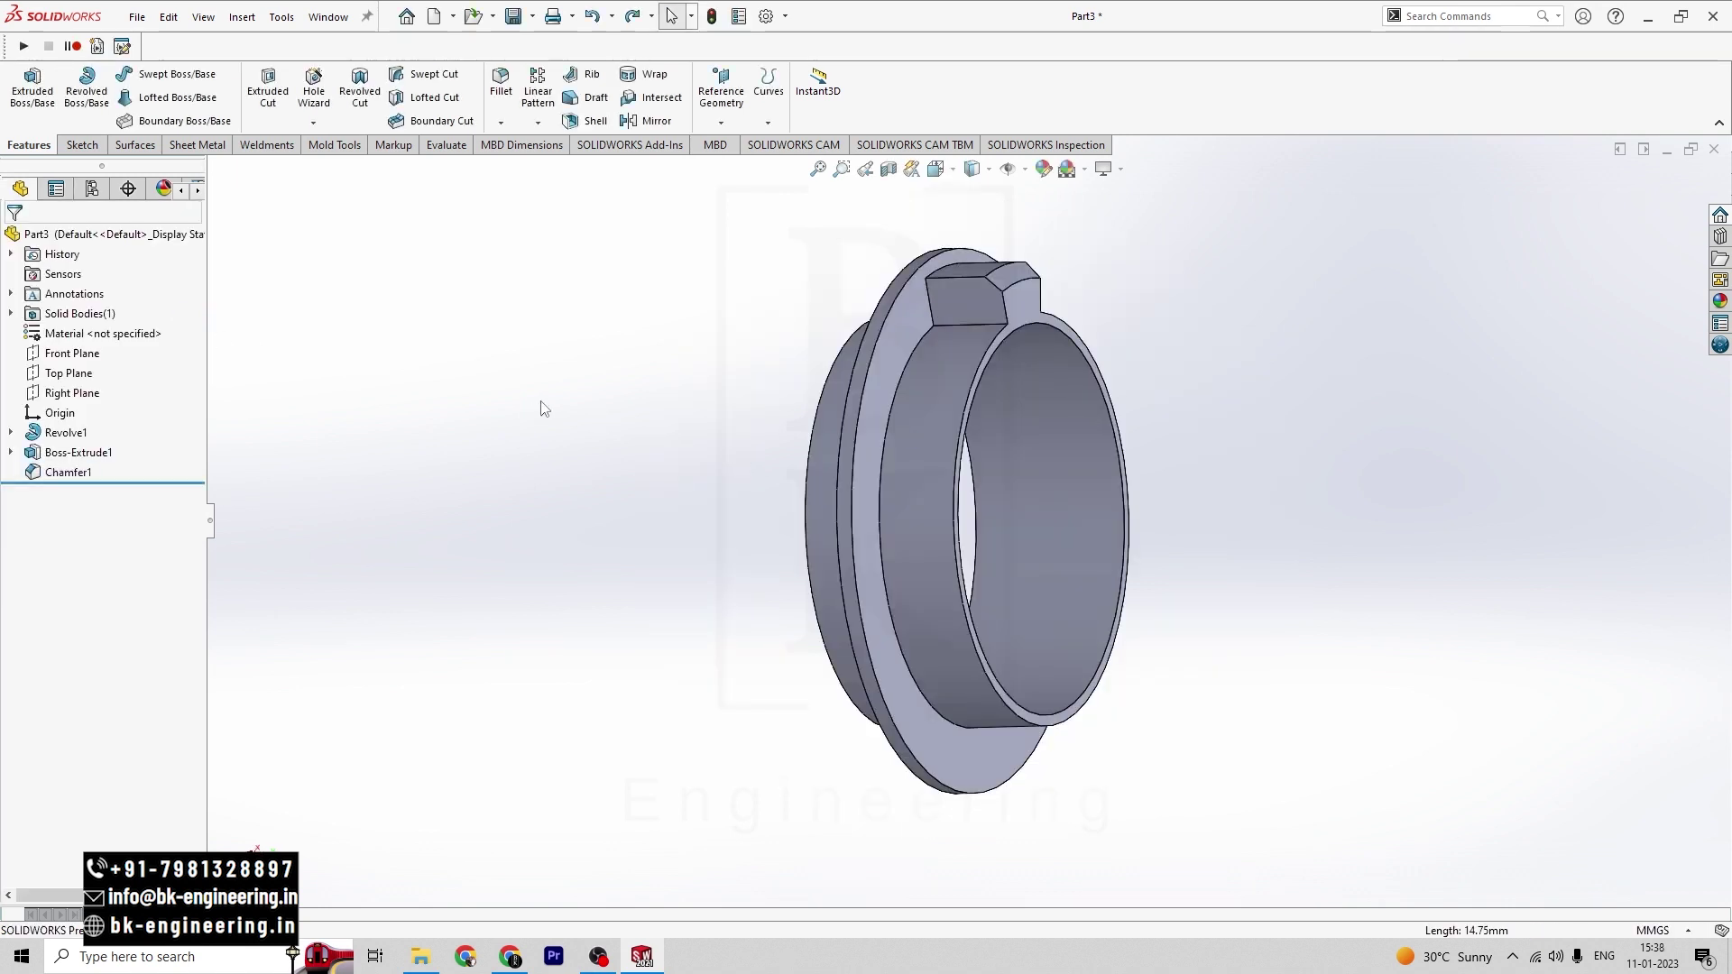
- Check the fillet callout in the reference drawing and fillet the two edges where the tab's sides meet the collar with a 3 mm radius
key("alt+Tab")
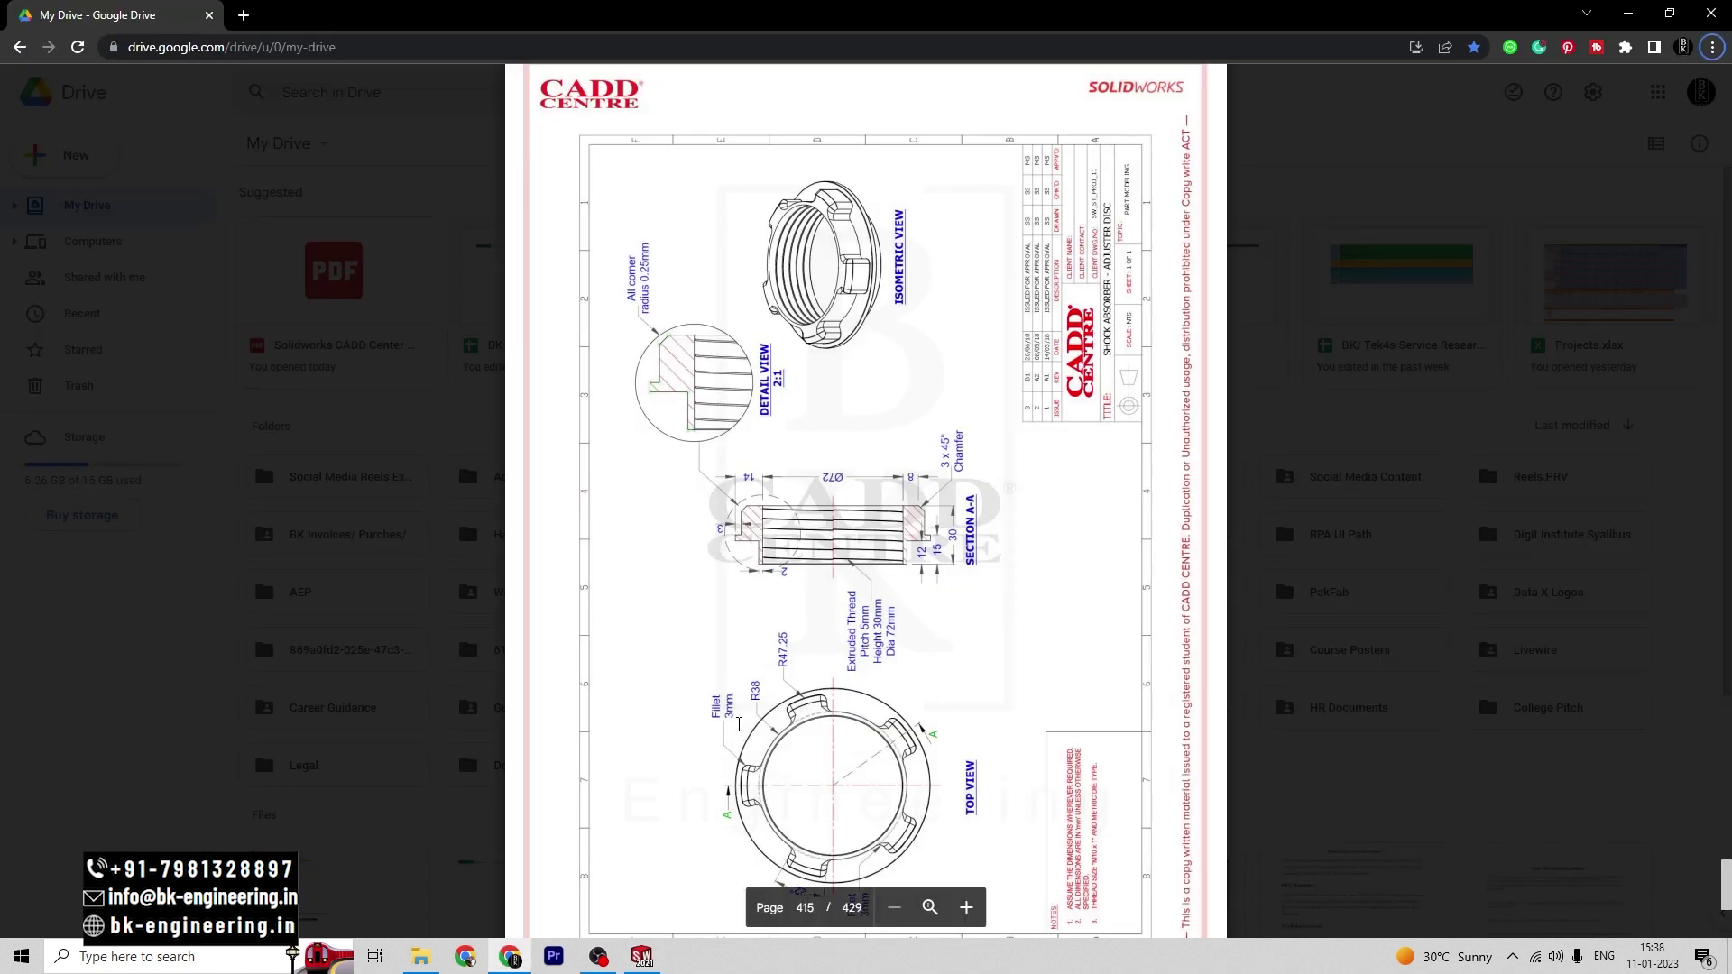
key("alt+Tab")
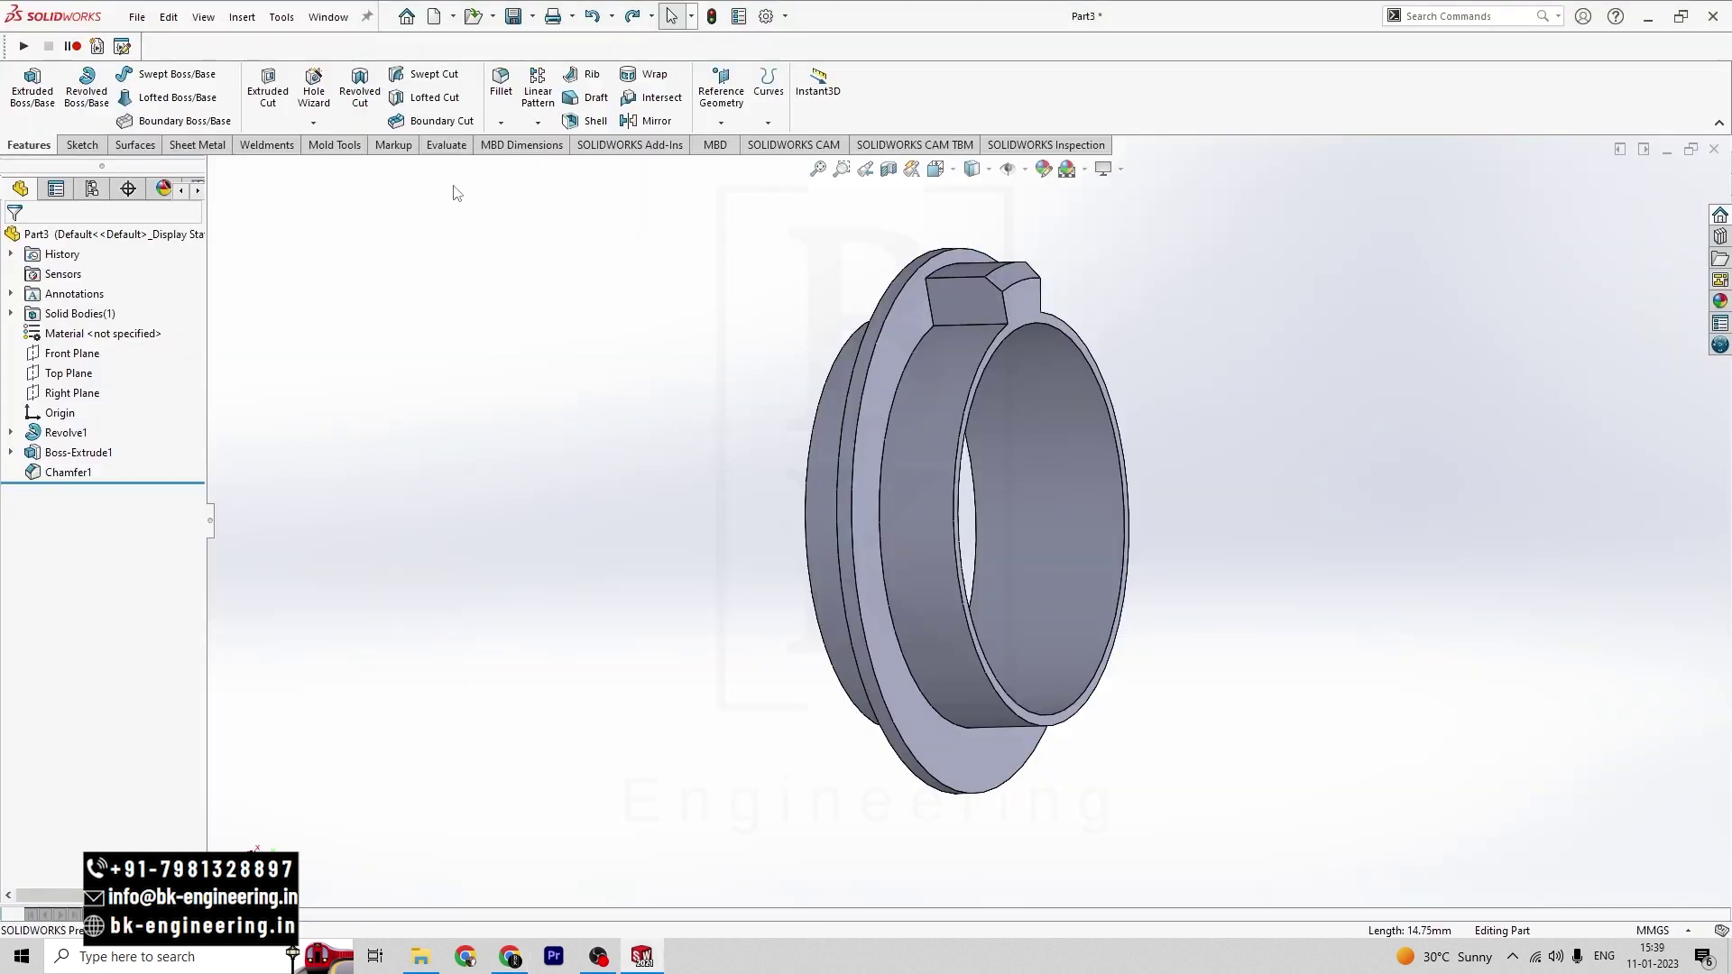
key("f")
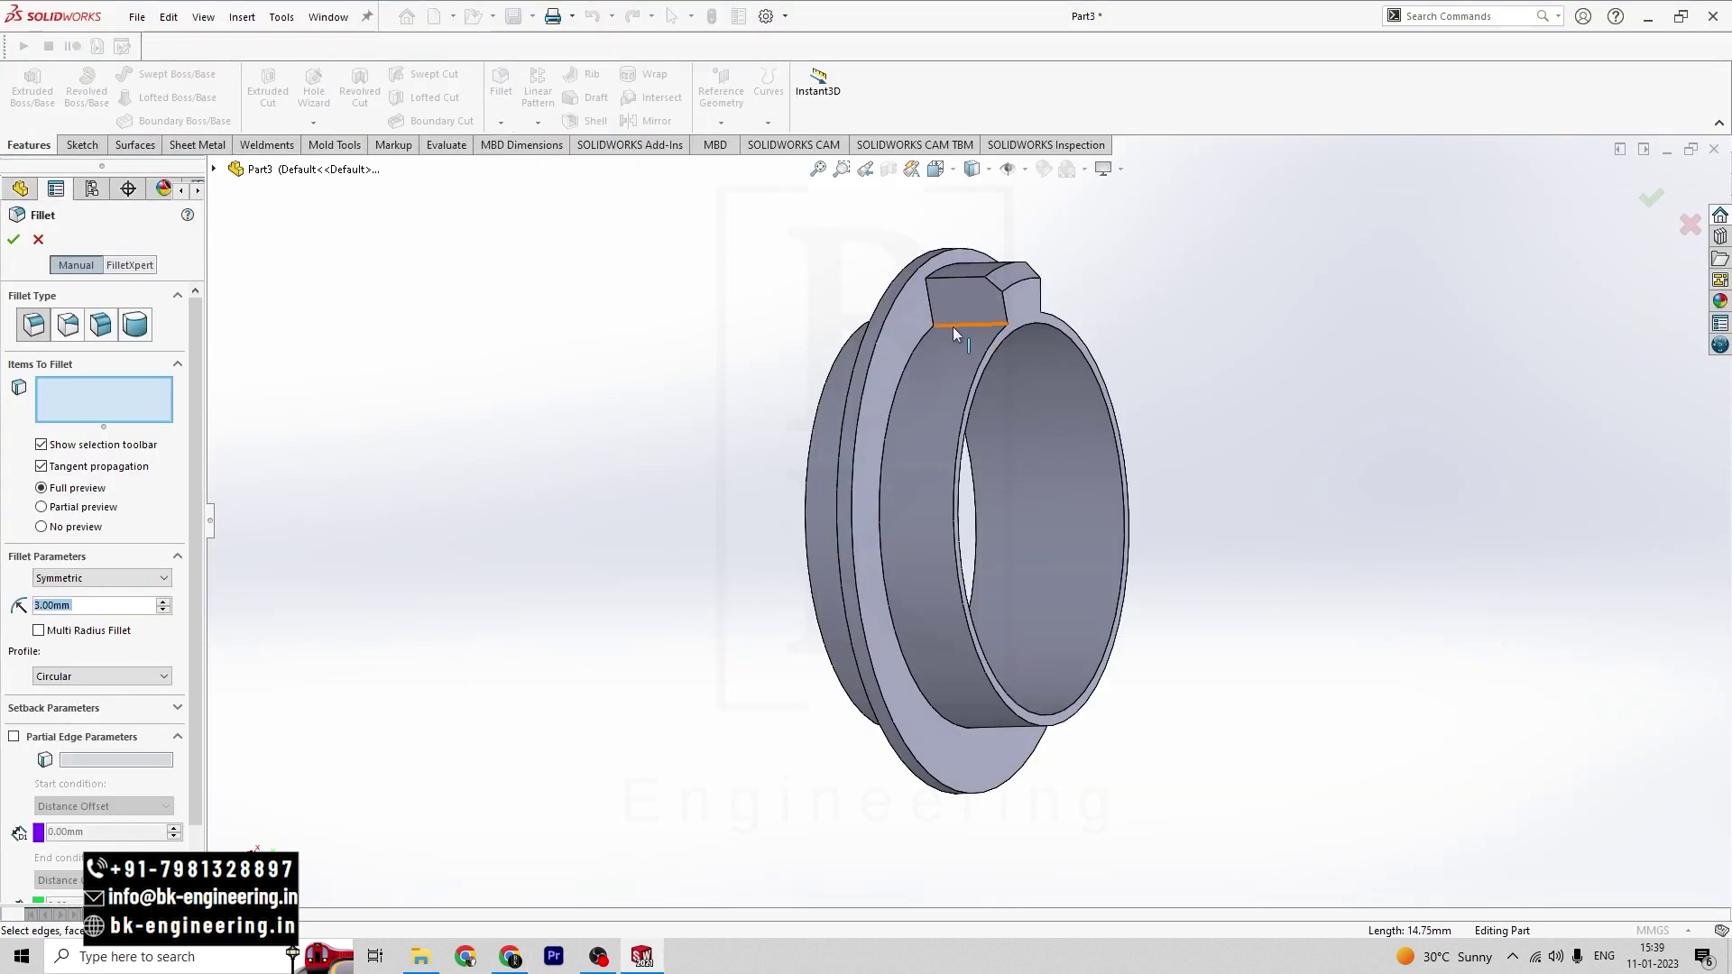
left_click(953, 327)
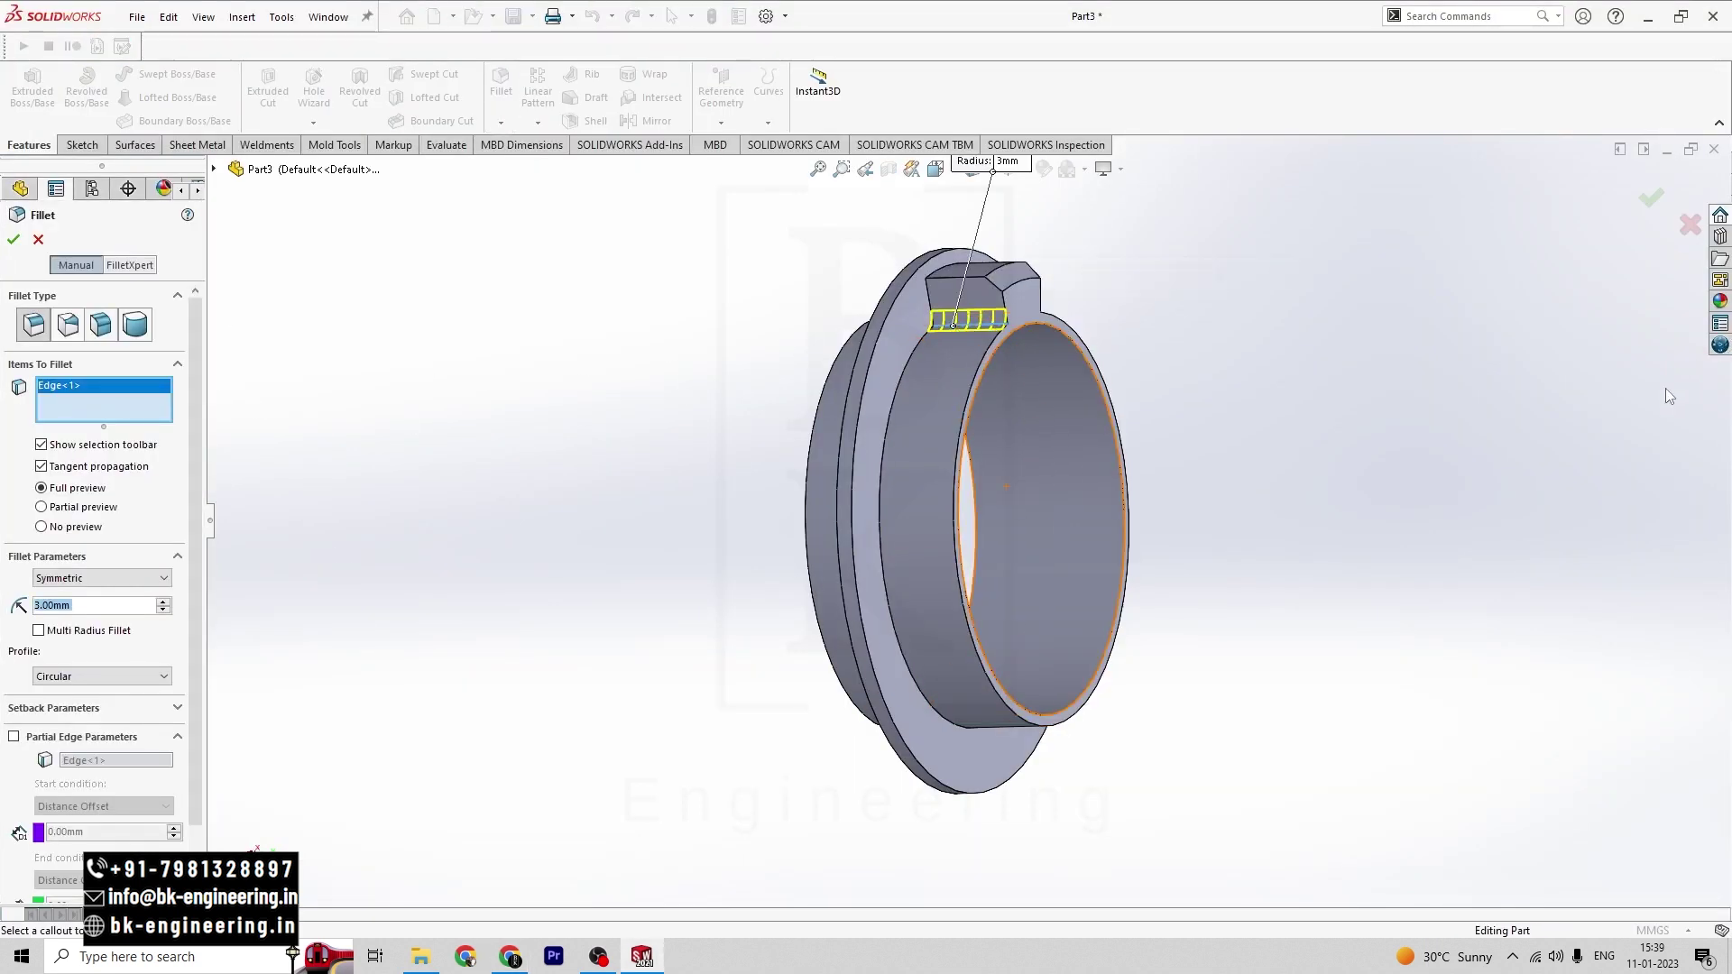
middle_click_drag(1452, 466, 906, 368)
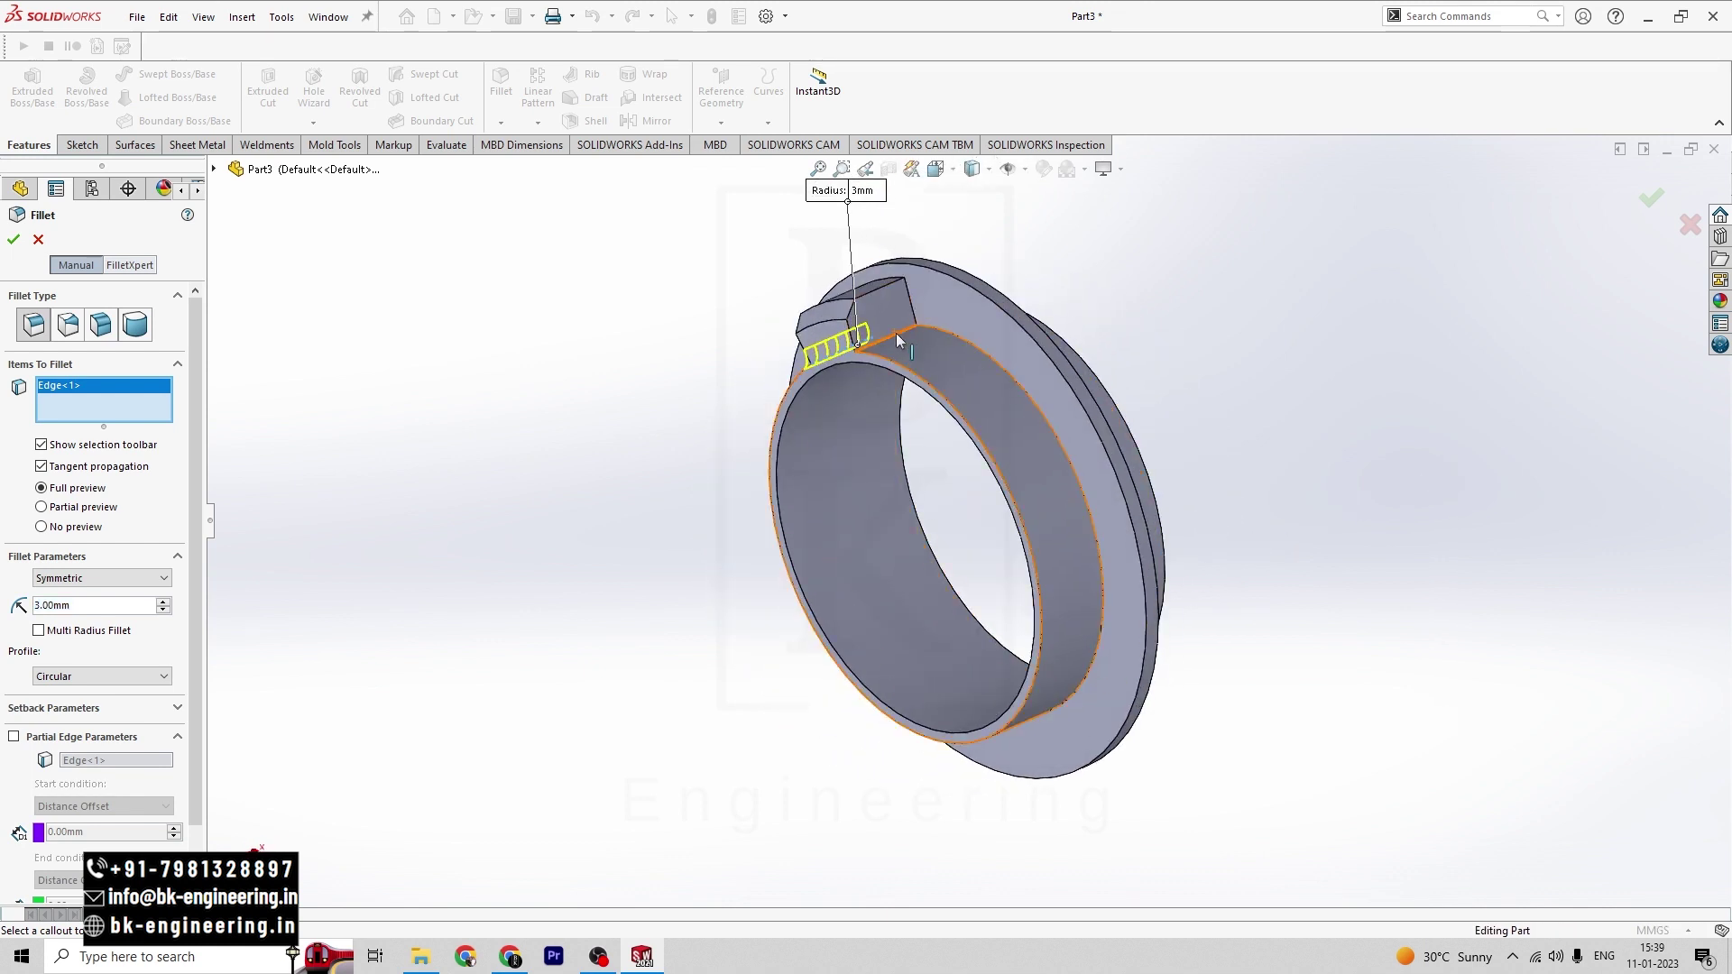
left_click(884, 294)
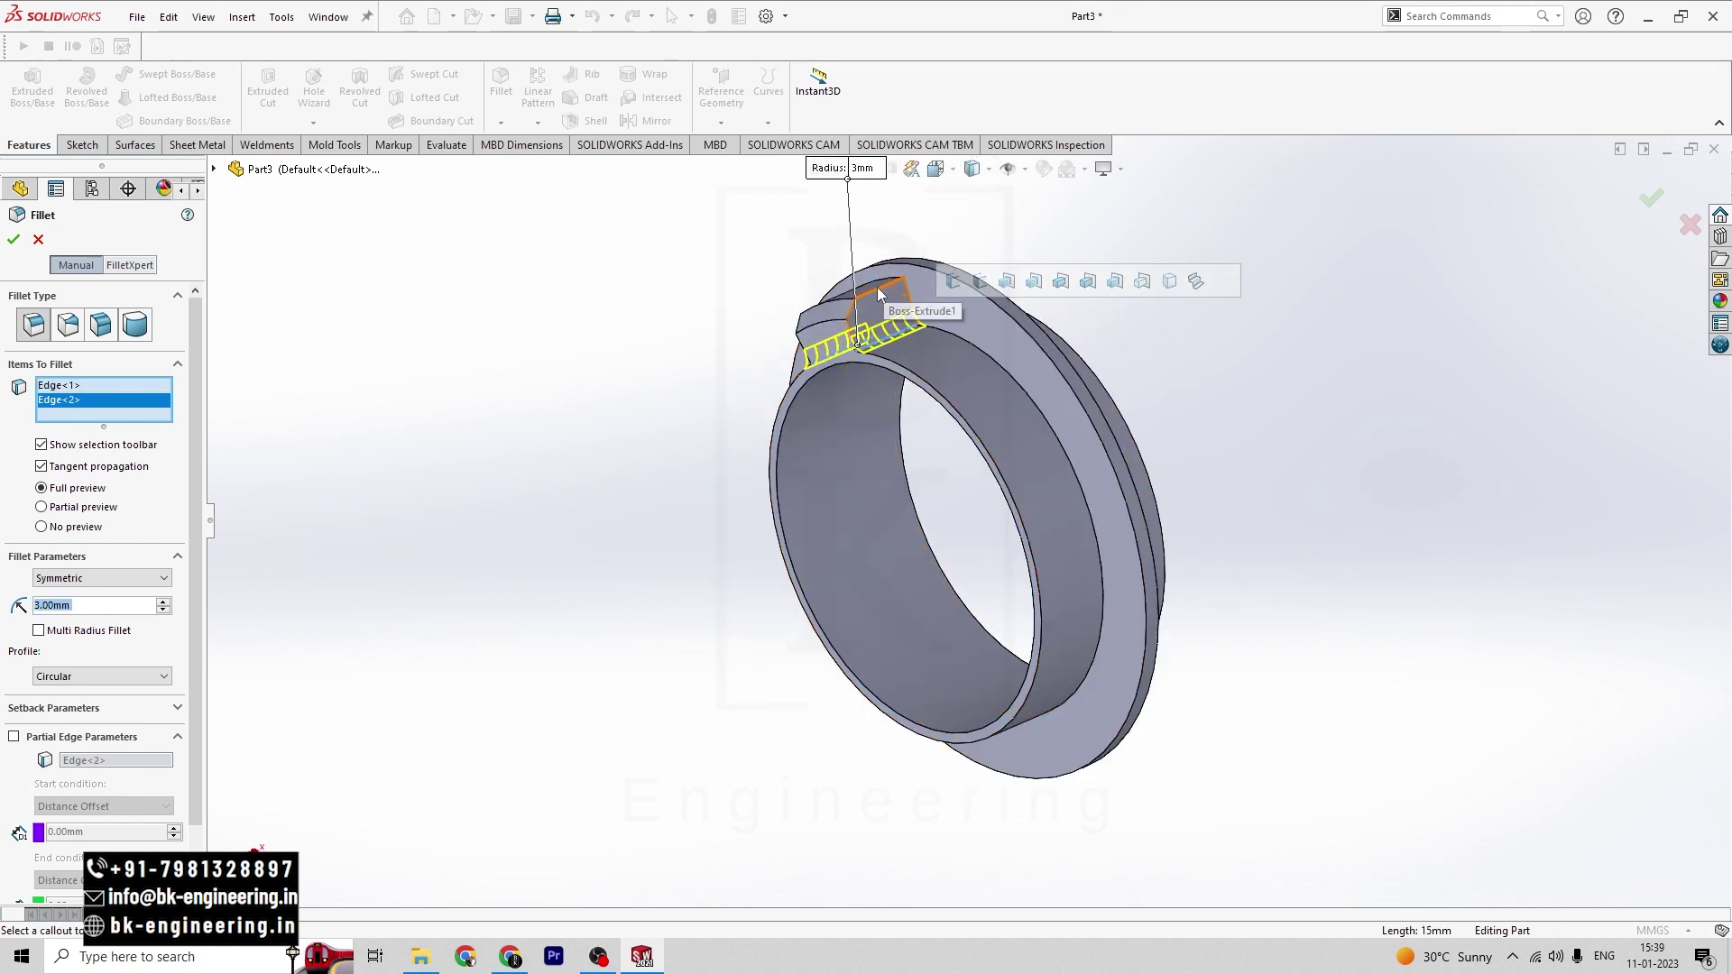
left_click(13, 240)
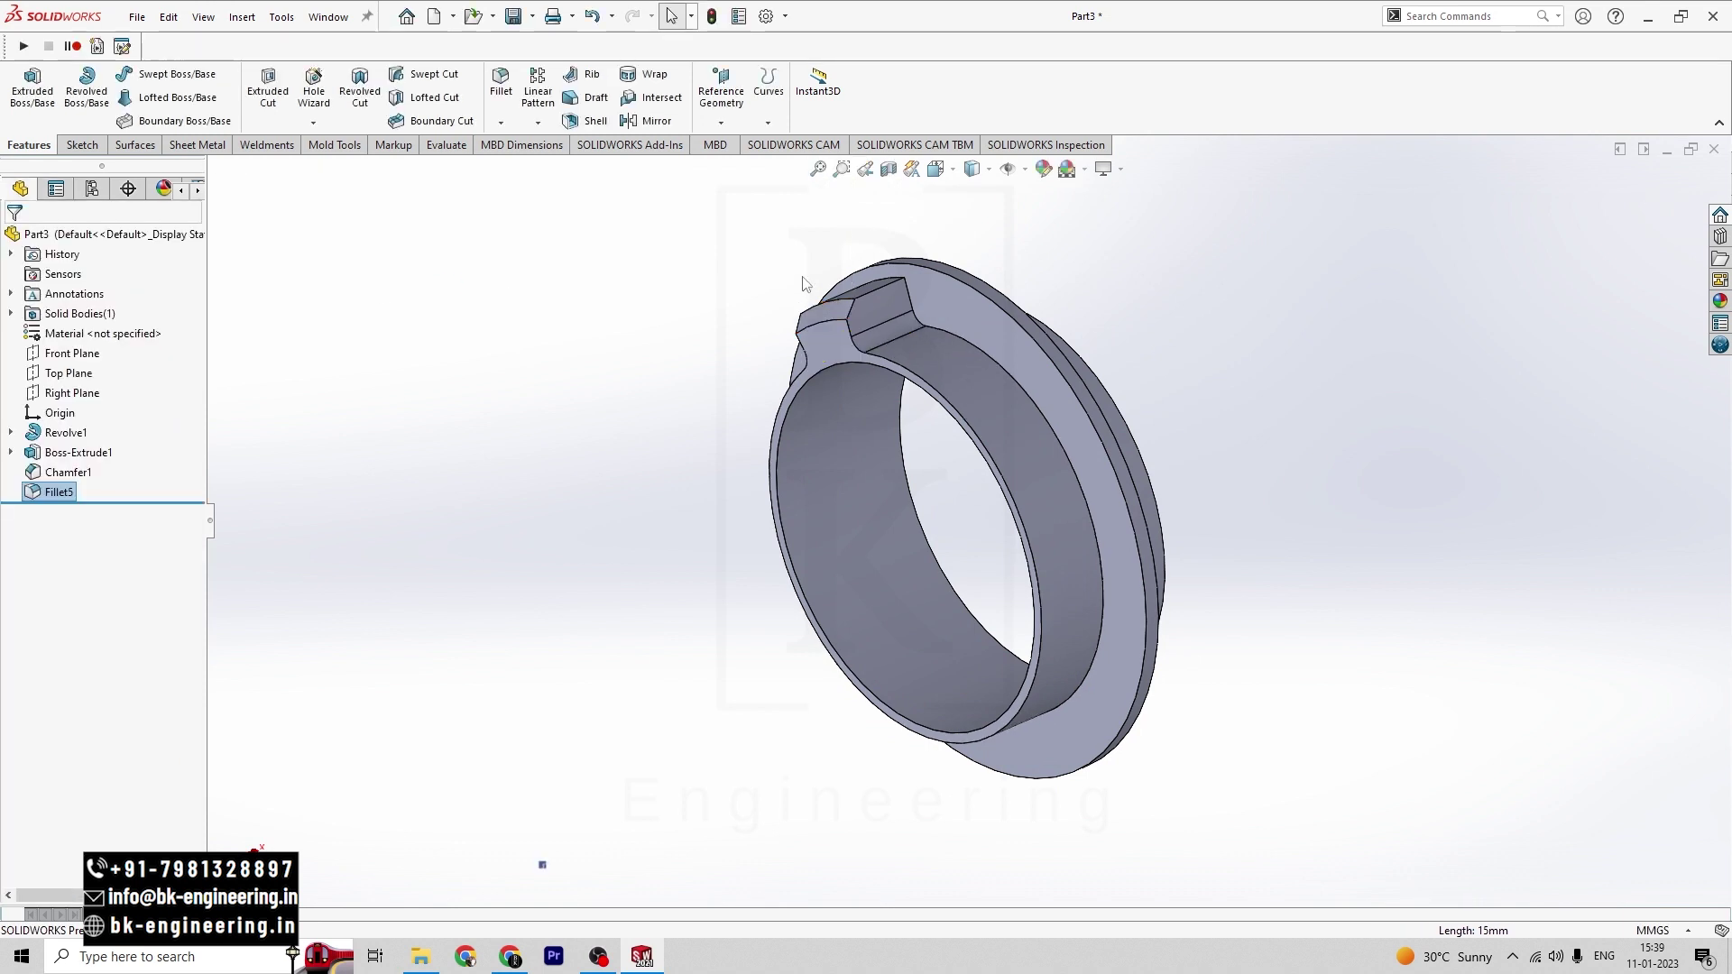
- Fillet the two outer lengthwise edges of the tab with a 3 mm radius
left_click(882, 306)
key("Return")
middle_click_drag(734, 301, 1028, 316)
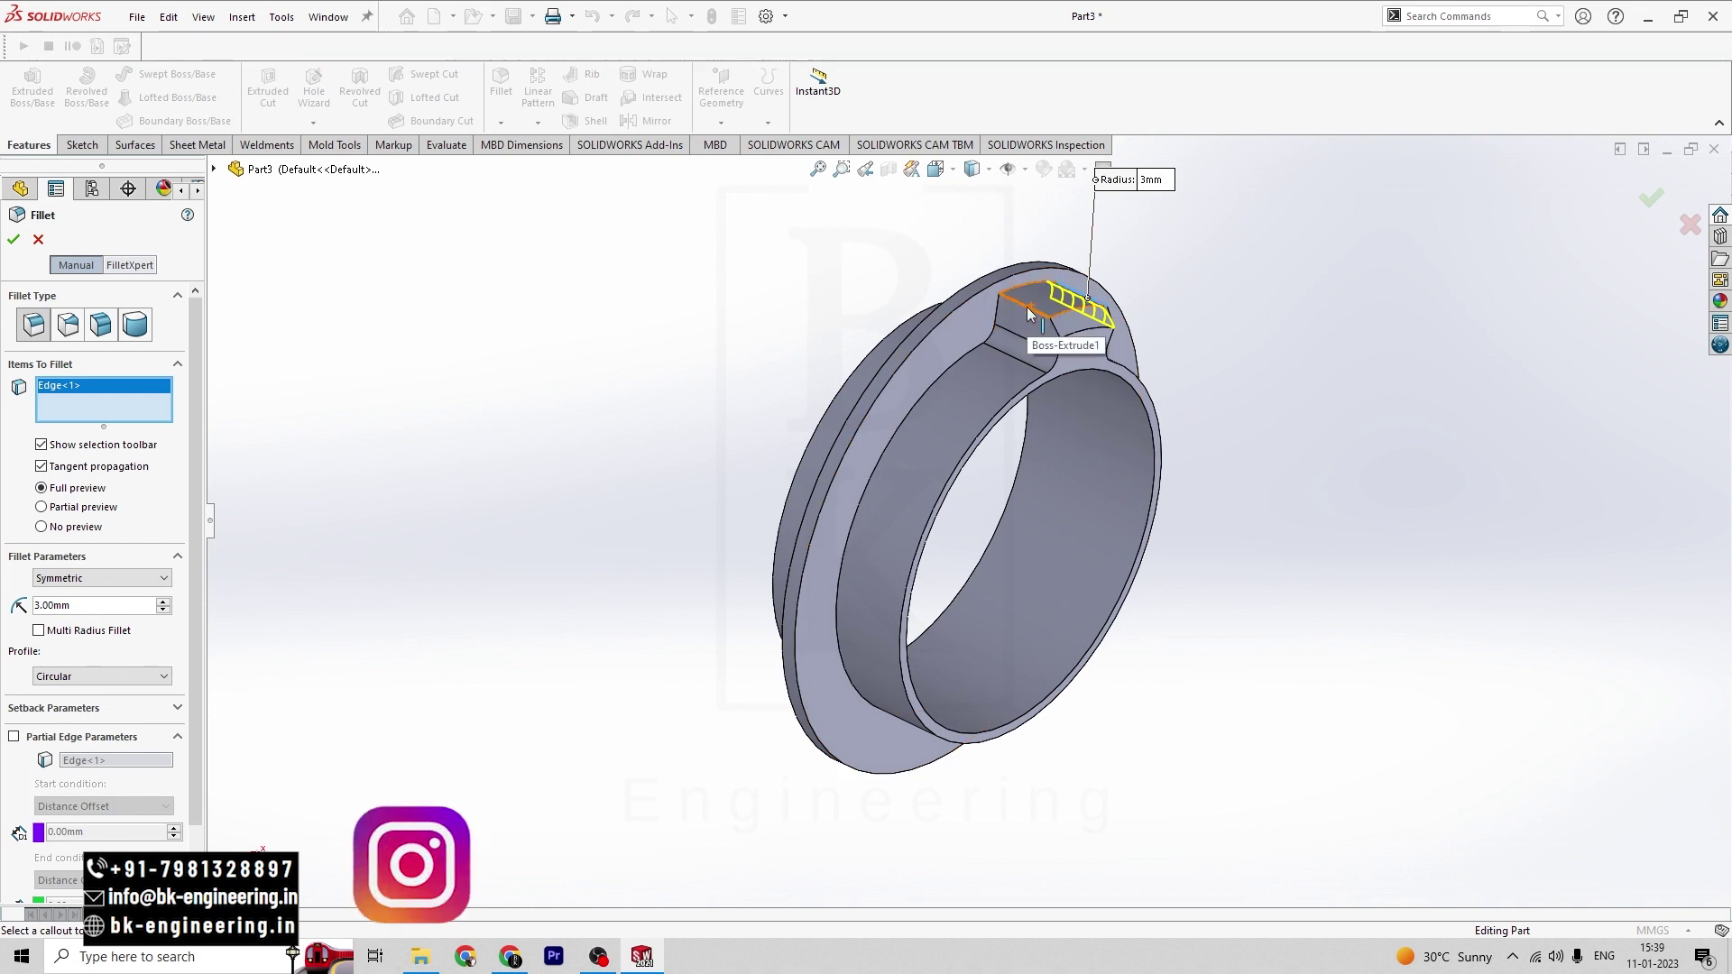
scroll(1029, 325, "down", 3)
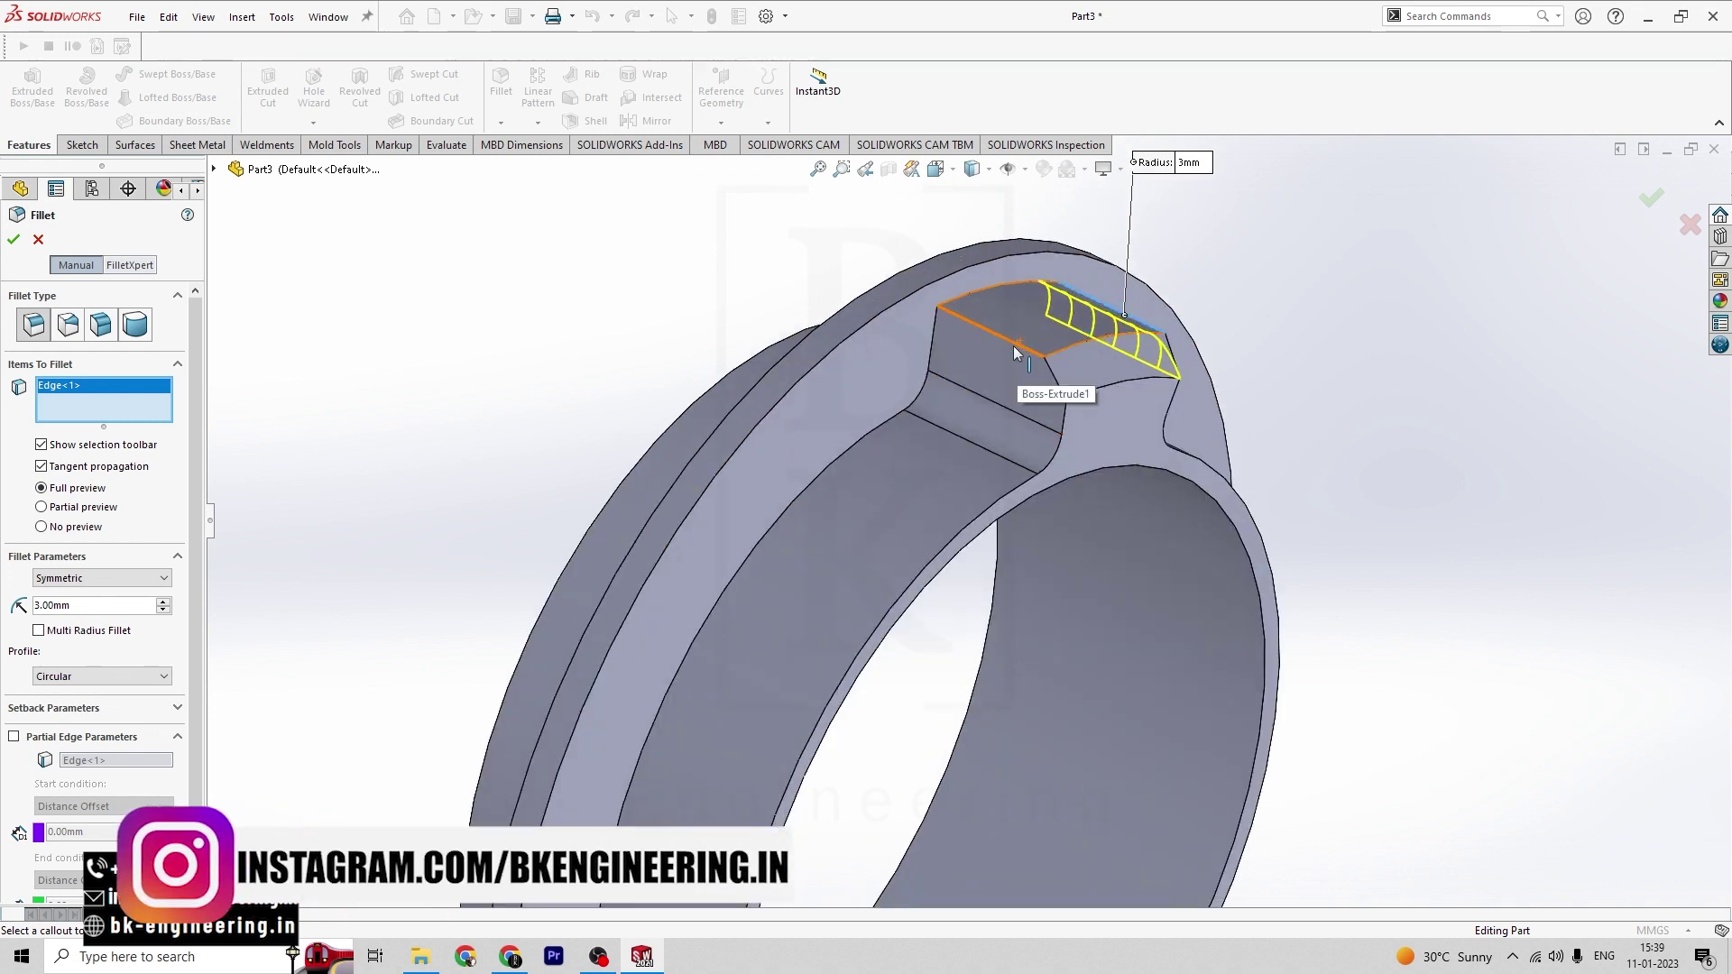
scroll(1016, 353, "down", 5)
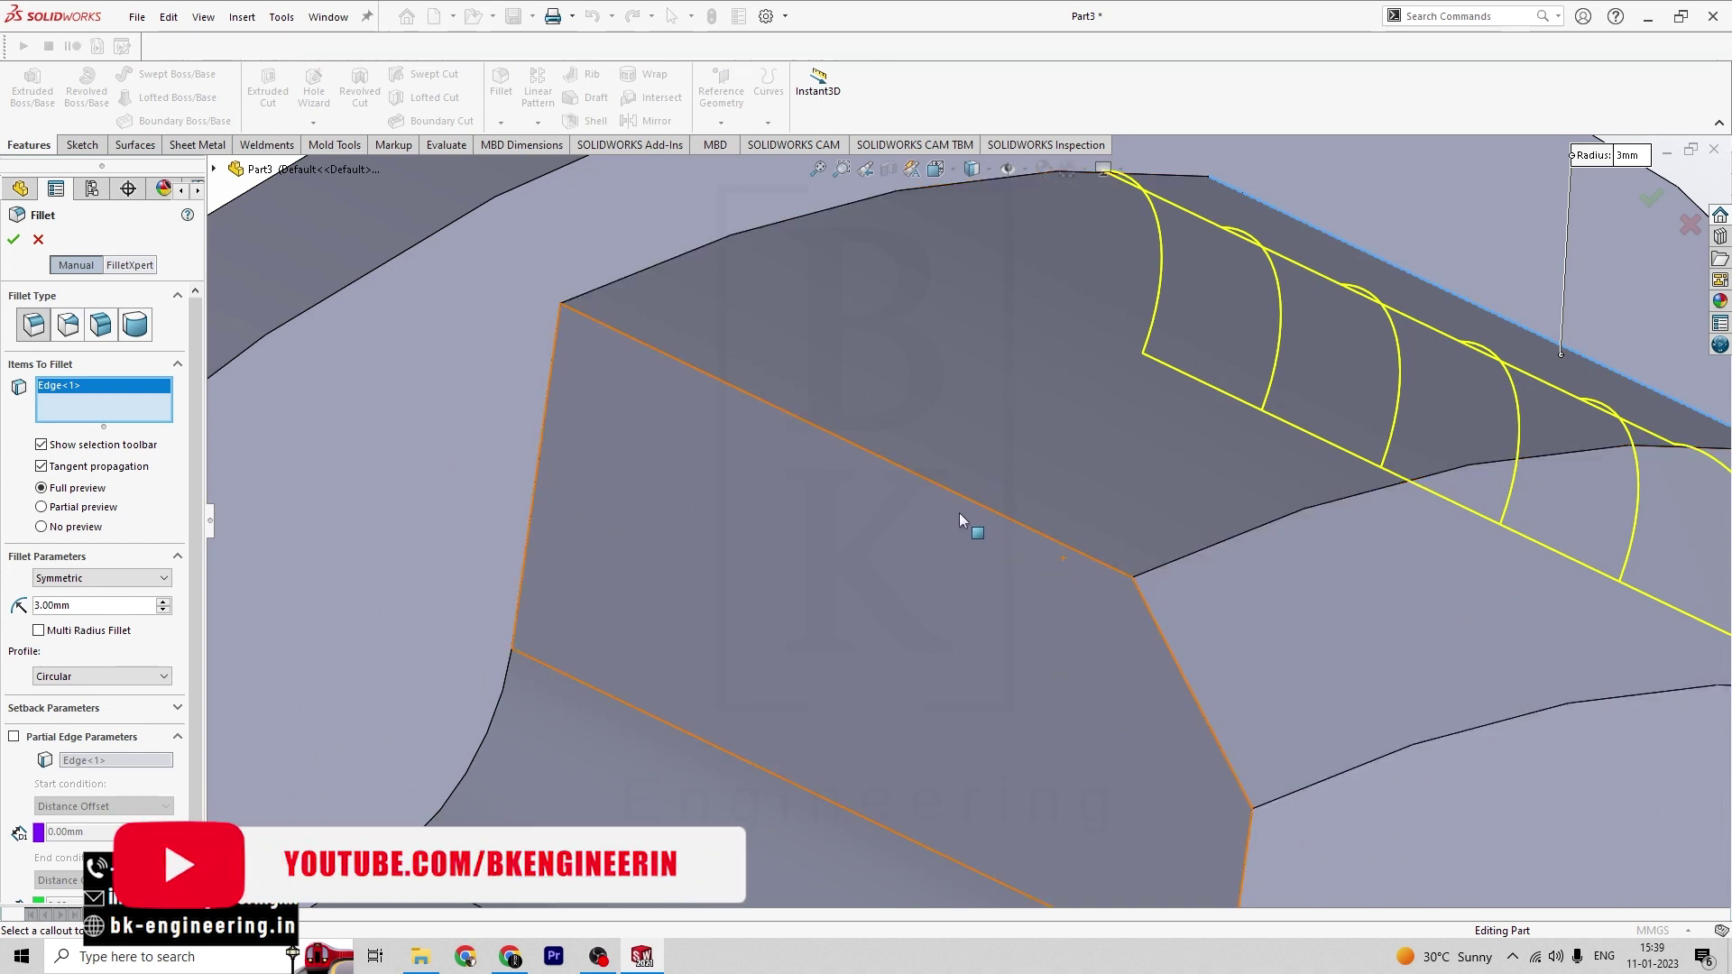
left_click(976, 504)
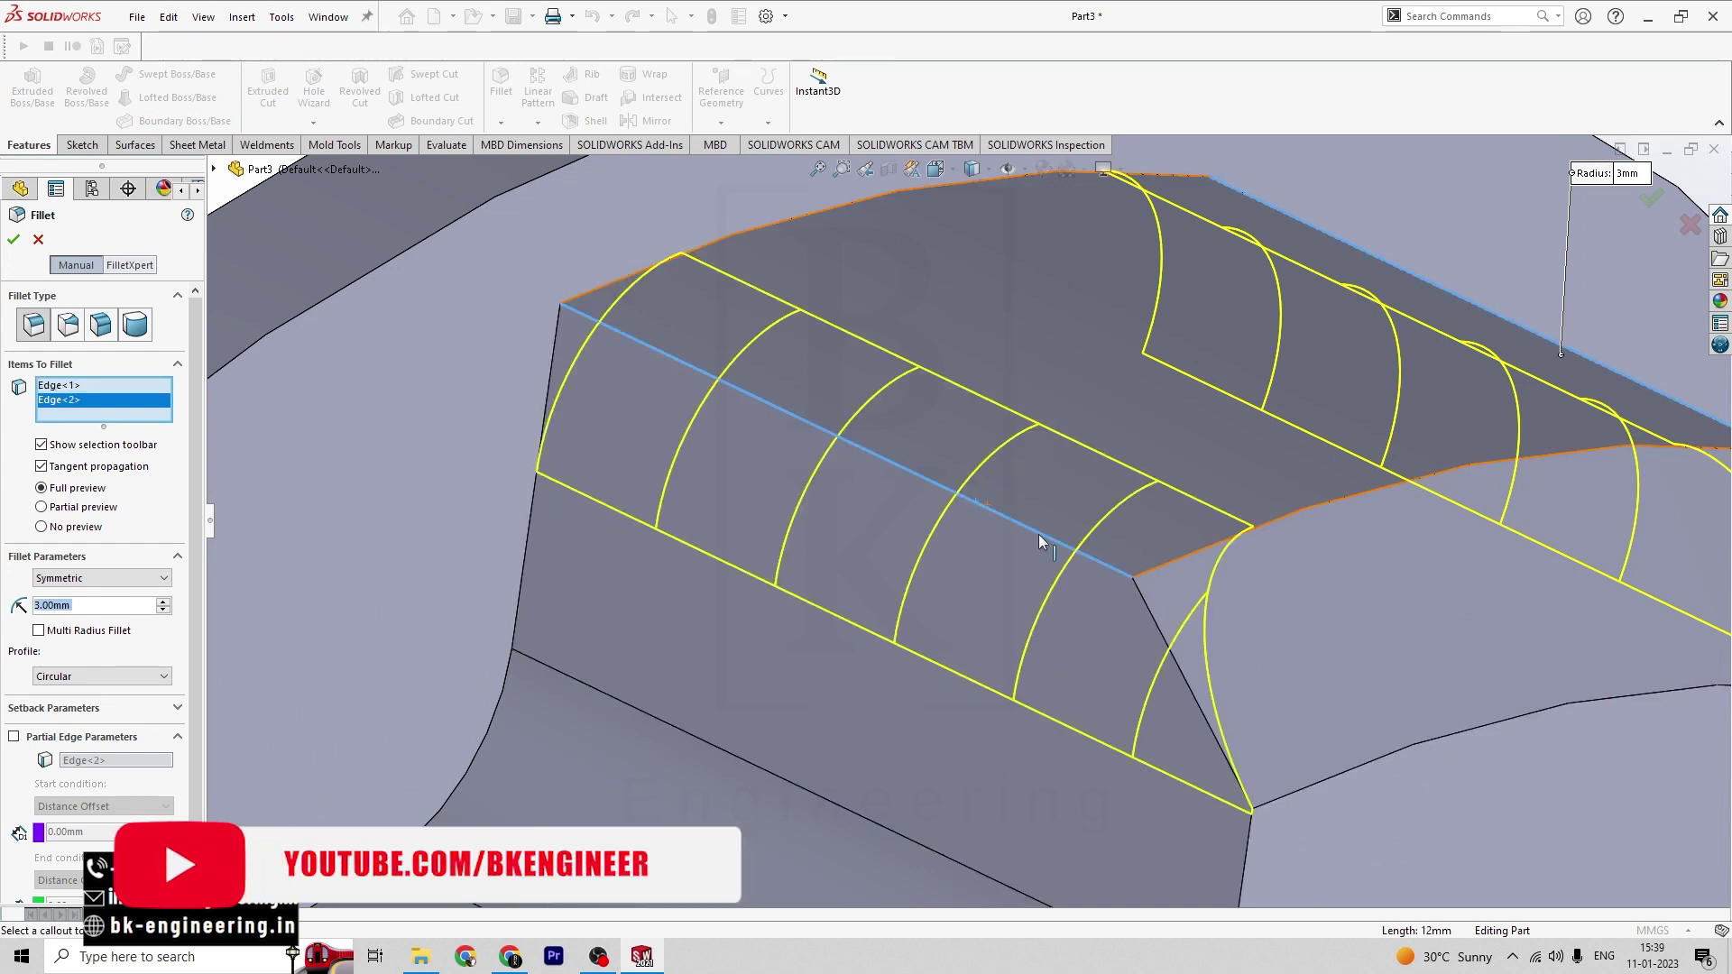
scroll(1038, 535, "up", 5)
left_click(13, 239)
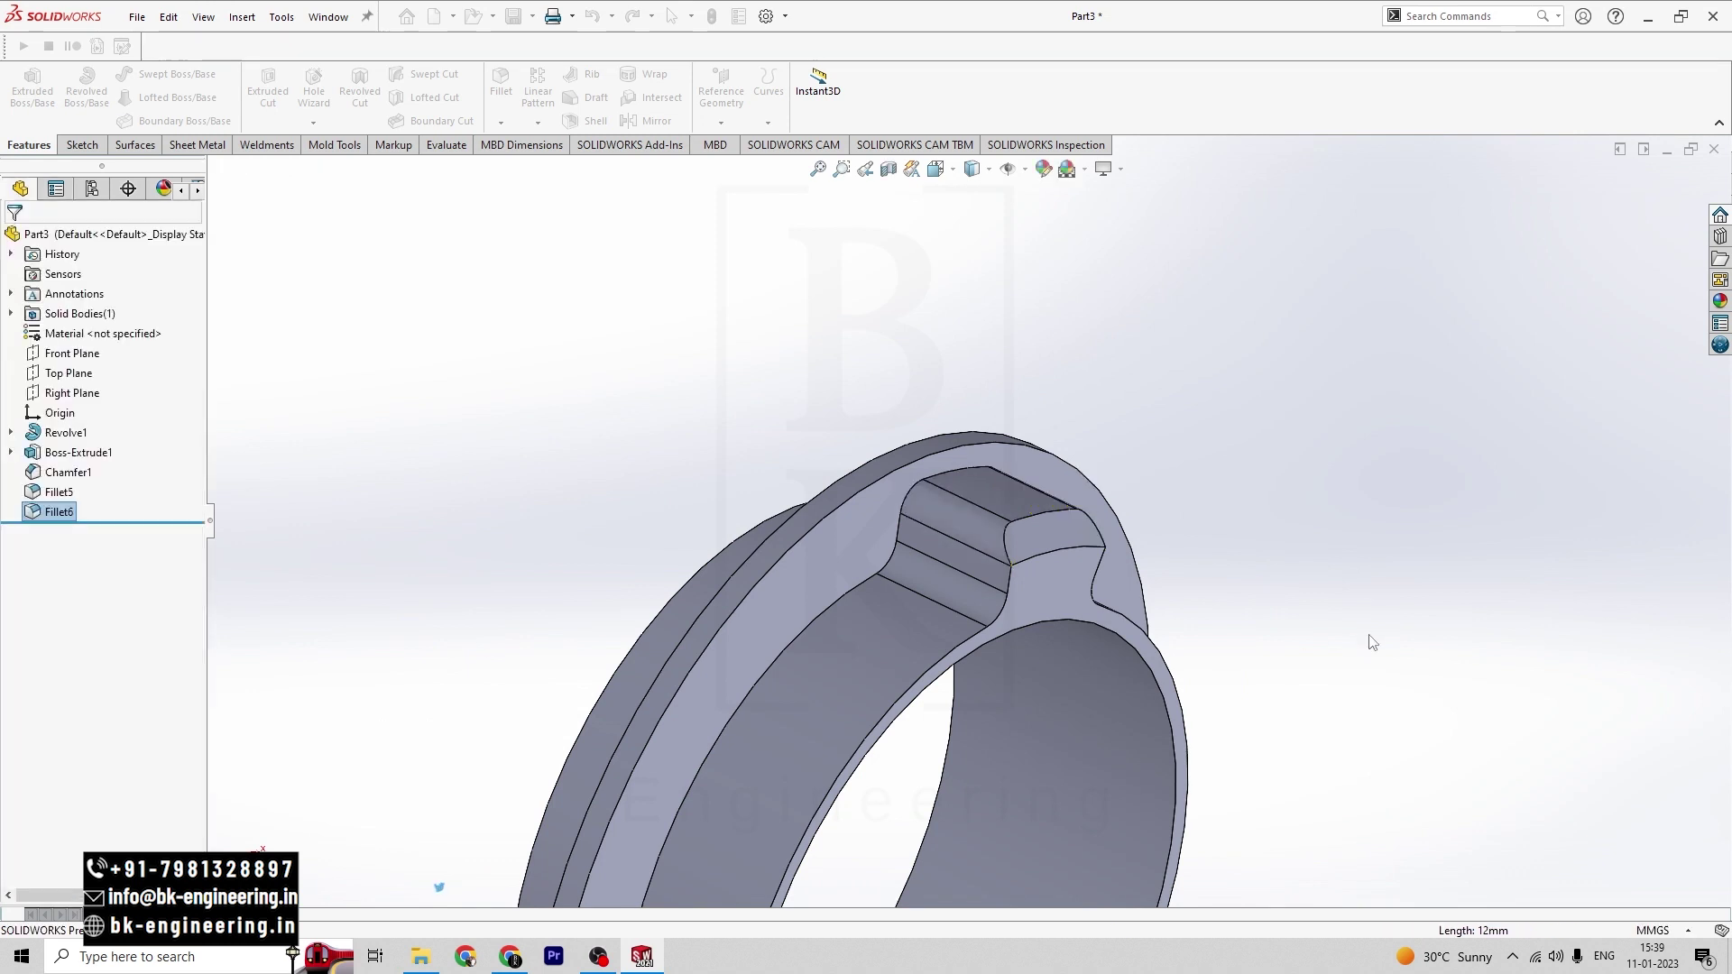
- Check the corner radius in the reference drawing's detail view and start a fillet with a 0.25 mm radius
scroll(1392, 641, "up", 3)
mouse_move(1296, 689)
middle_mouse_down()
mouse_move(1357, 638)
mouse_move(1314, 657)
middle_mouse_up()
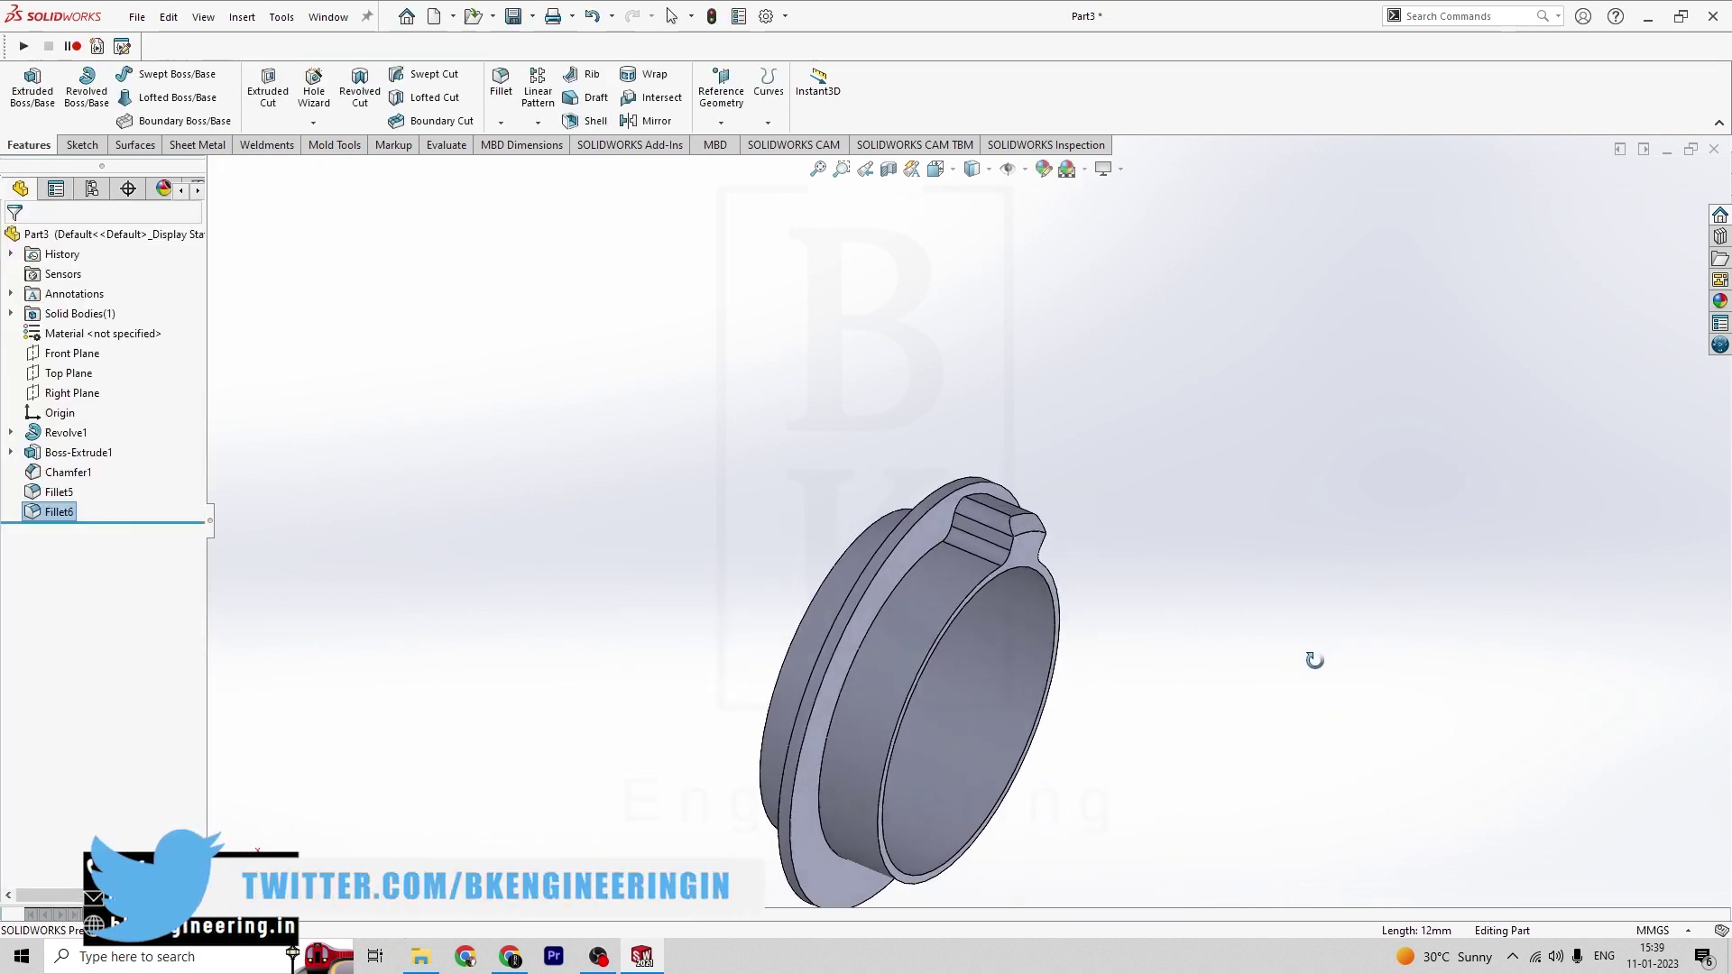
key("alt+Tab")
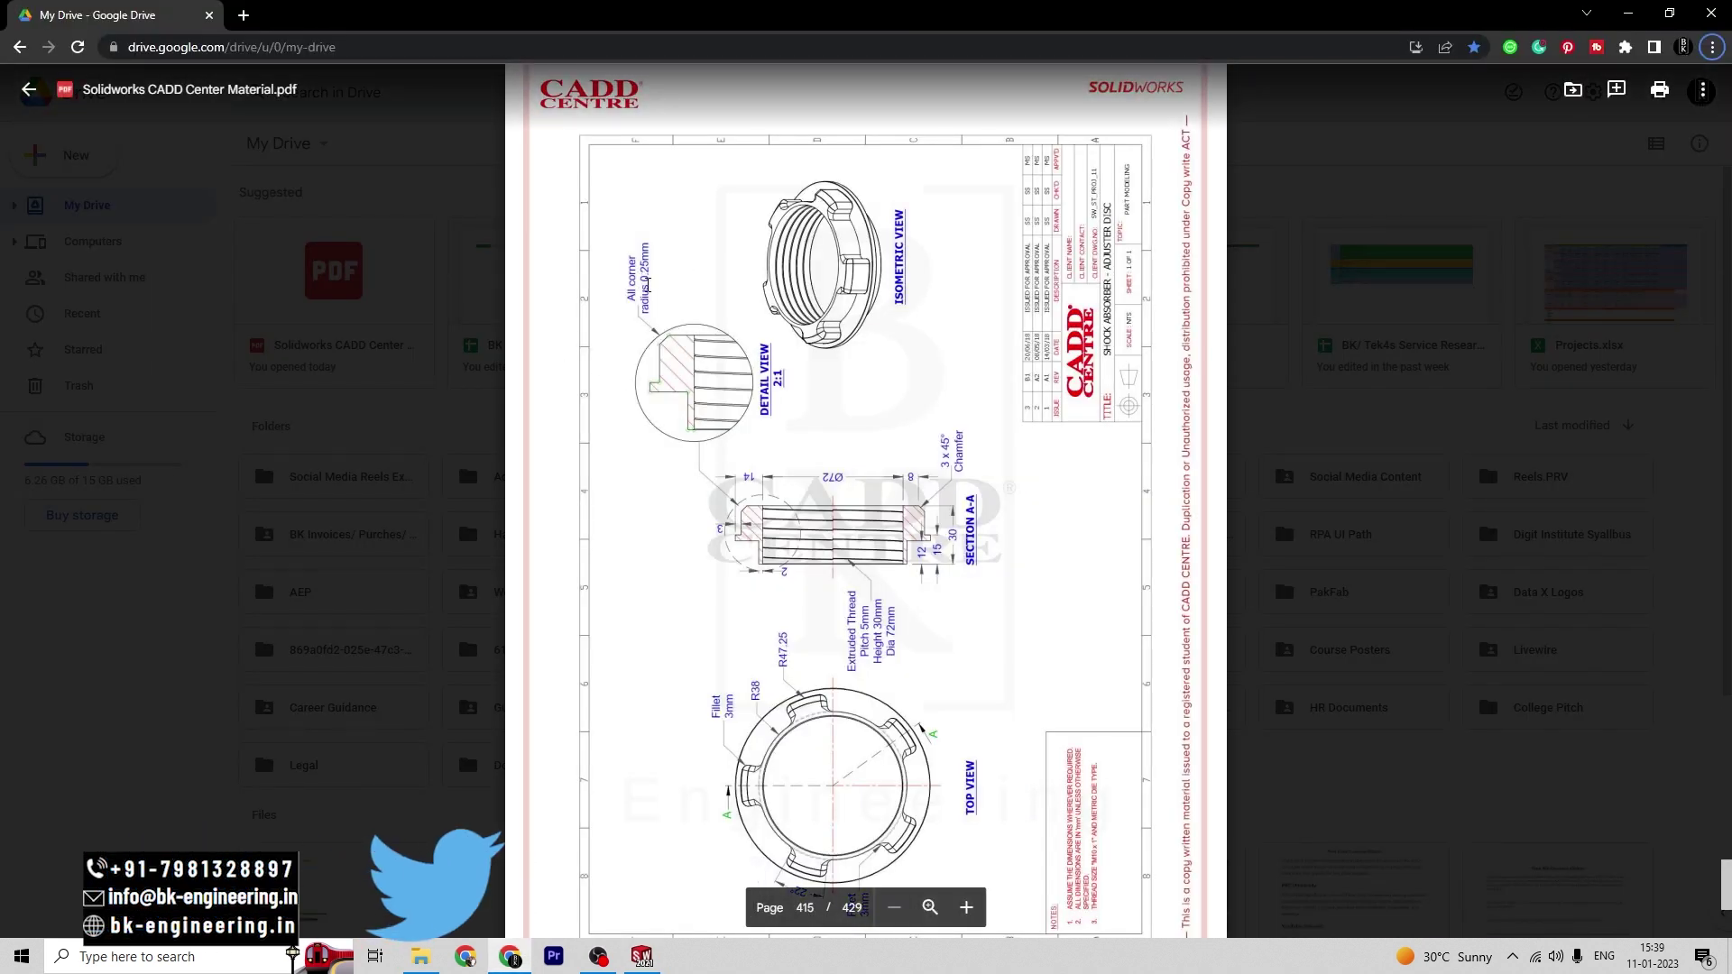
key("alt+Tab")
middle_click_drag(1103, 572, 1176, 514)
key("space")
left_click(800, 642)
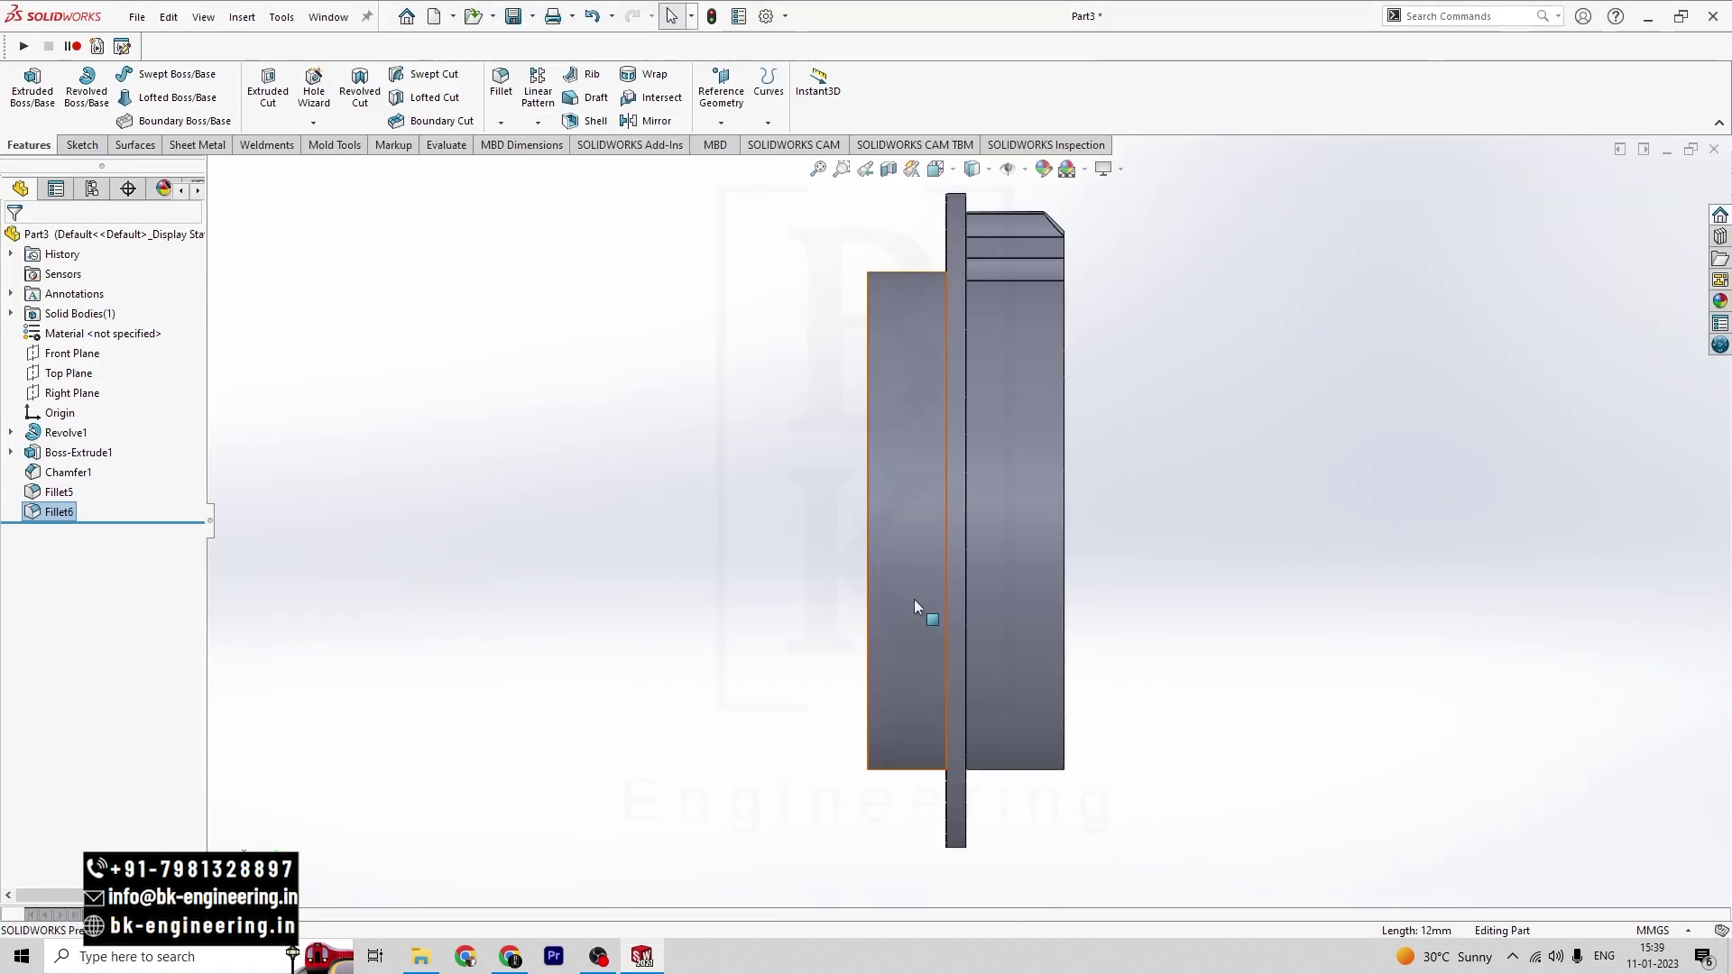
middle_click_drag(697, 371, 753, 374)
left_click(501, 83)
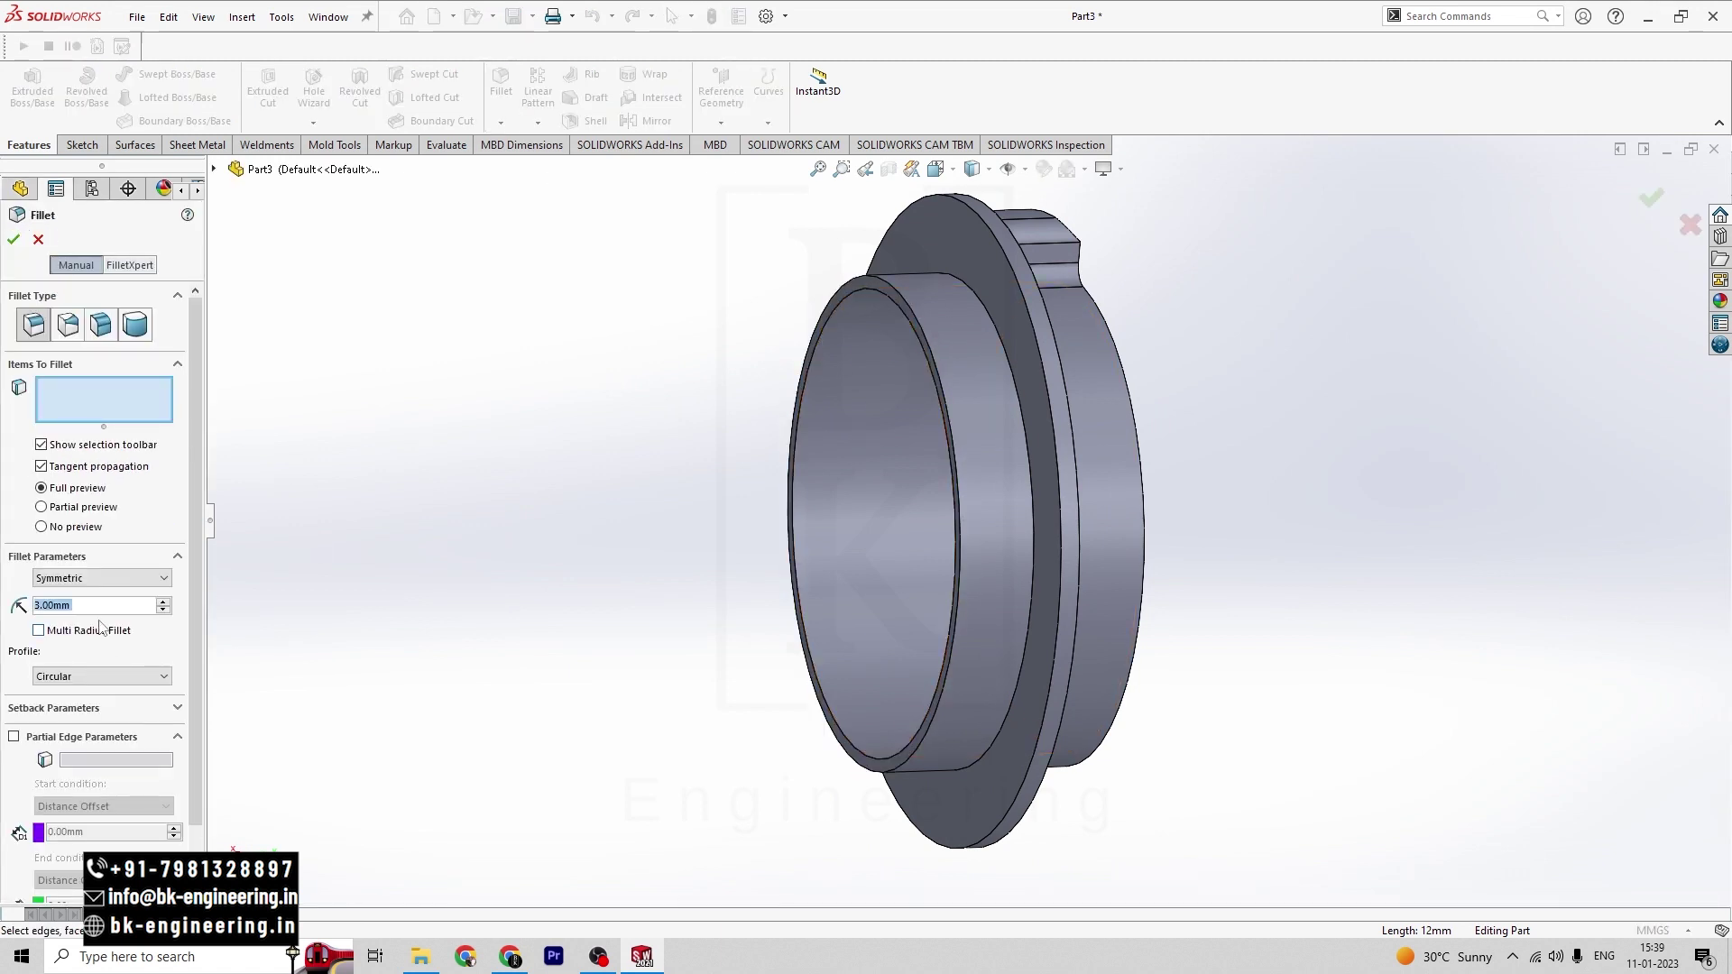
type("0.2")
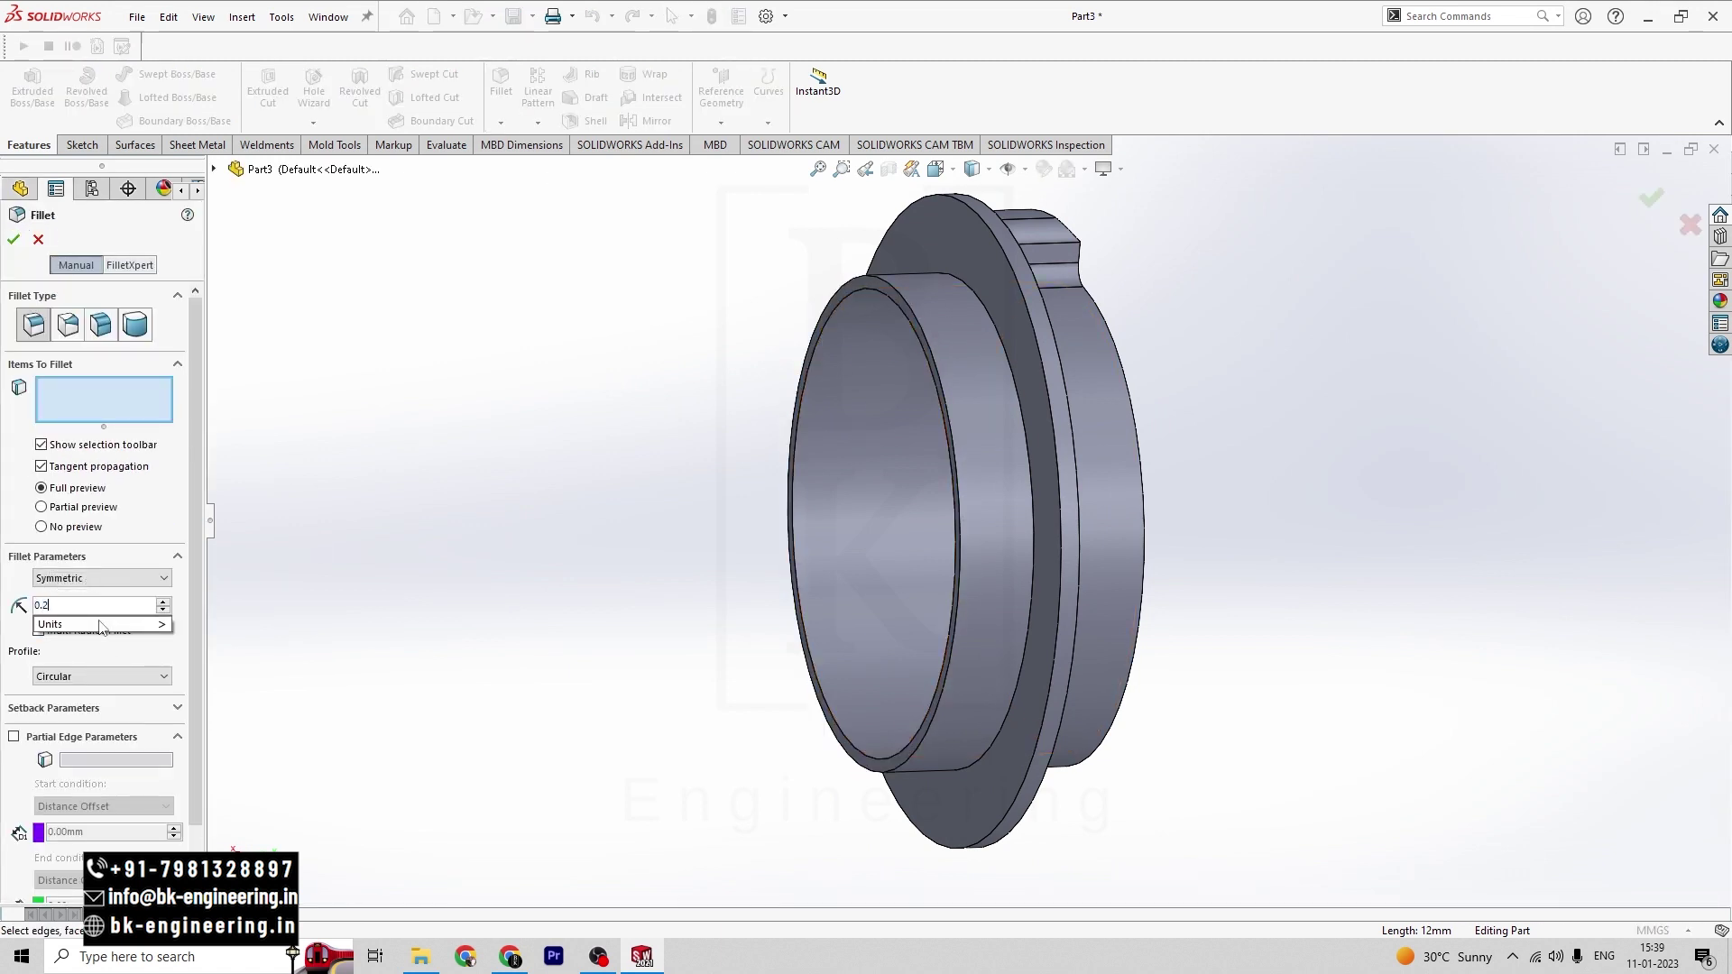
type("5")
key("Return")
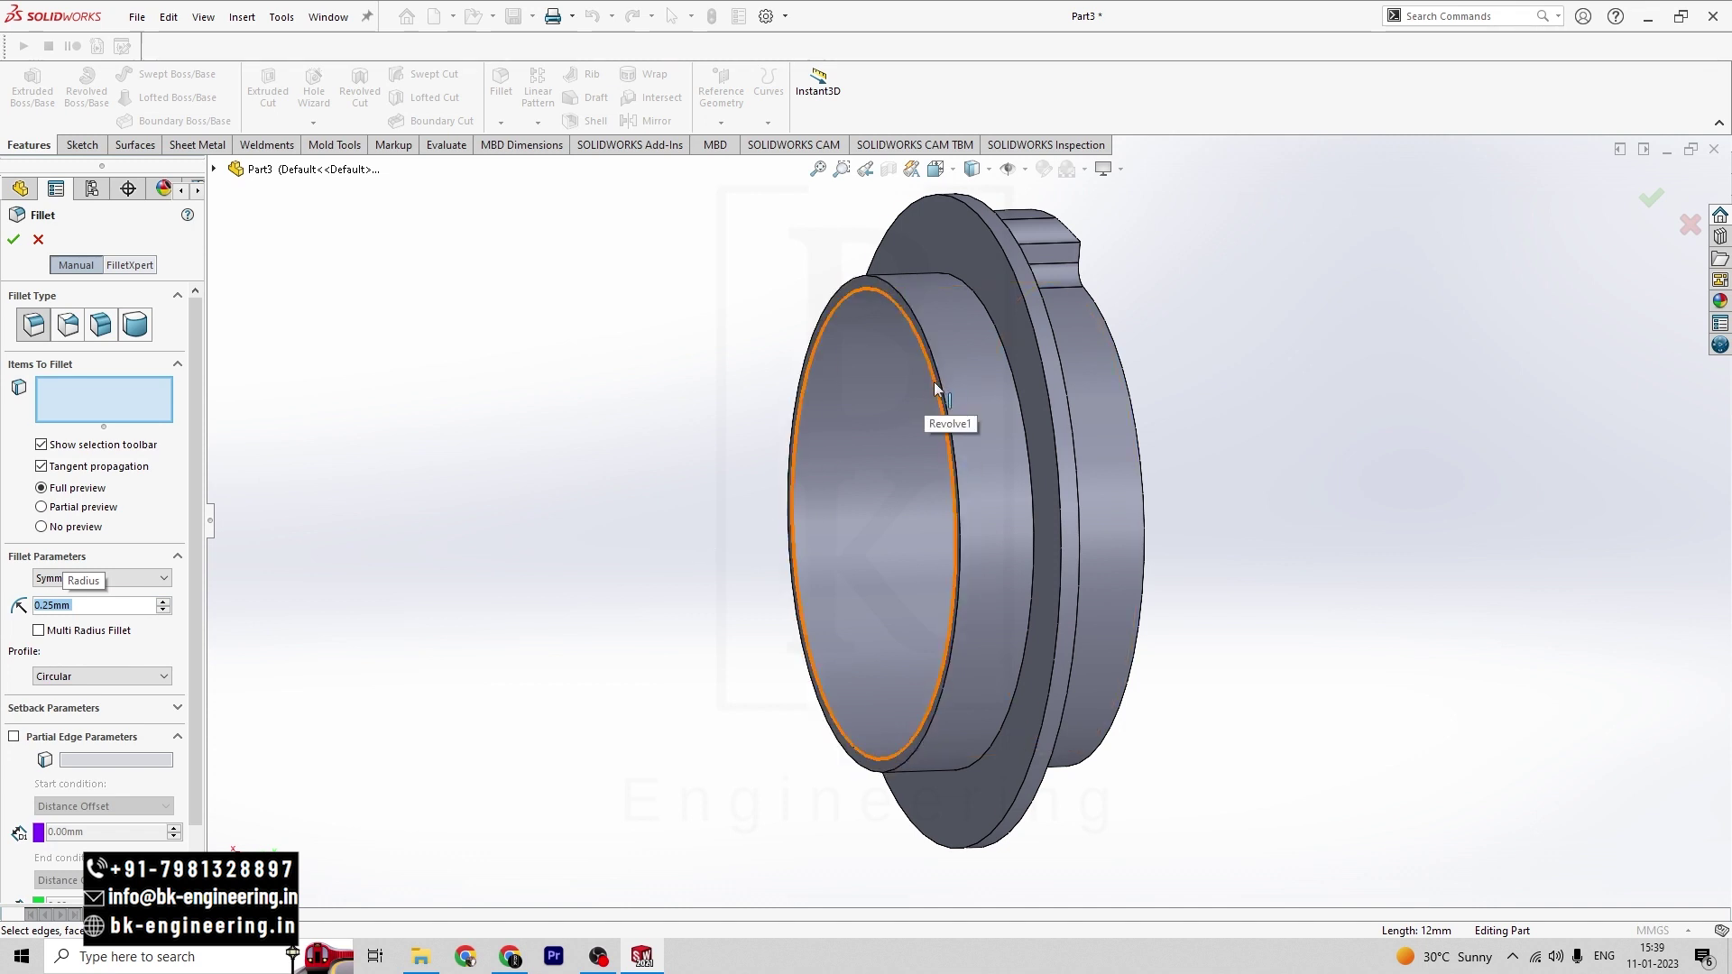
- Compare with the reference drawing and add the plain collar's inner and outer rim edges and its junction with the flange to the fillet
key("alt+Tab")
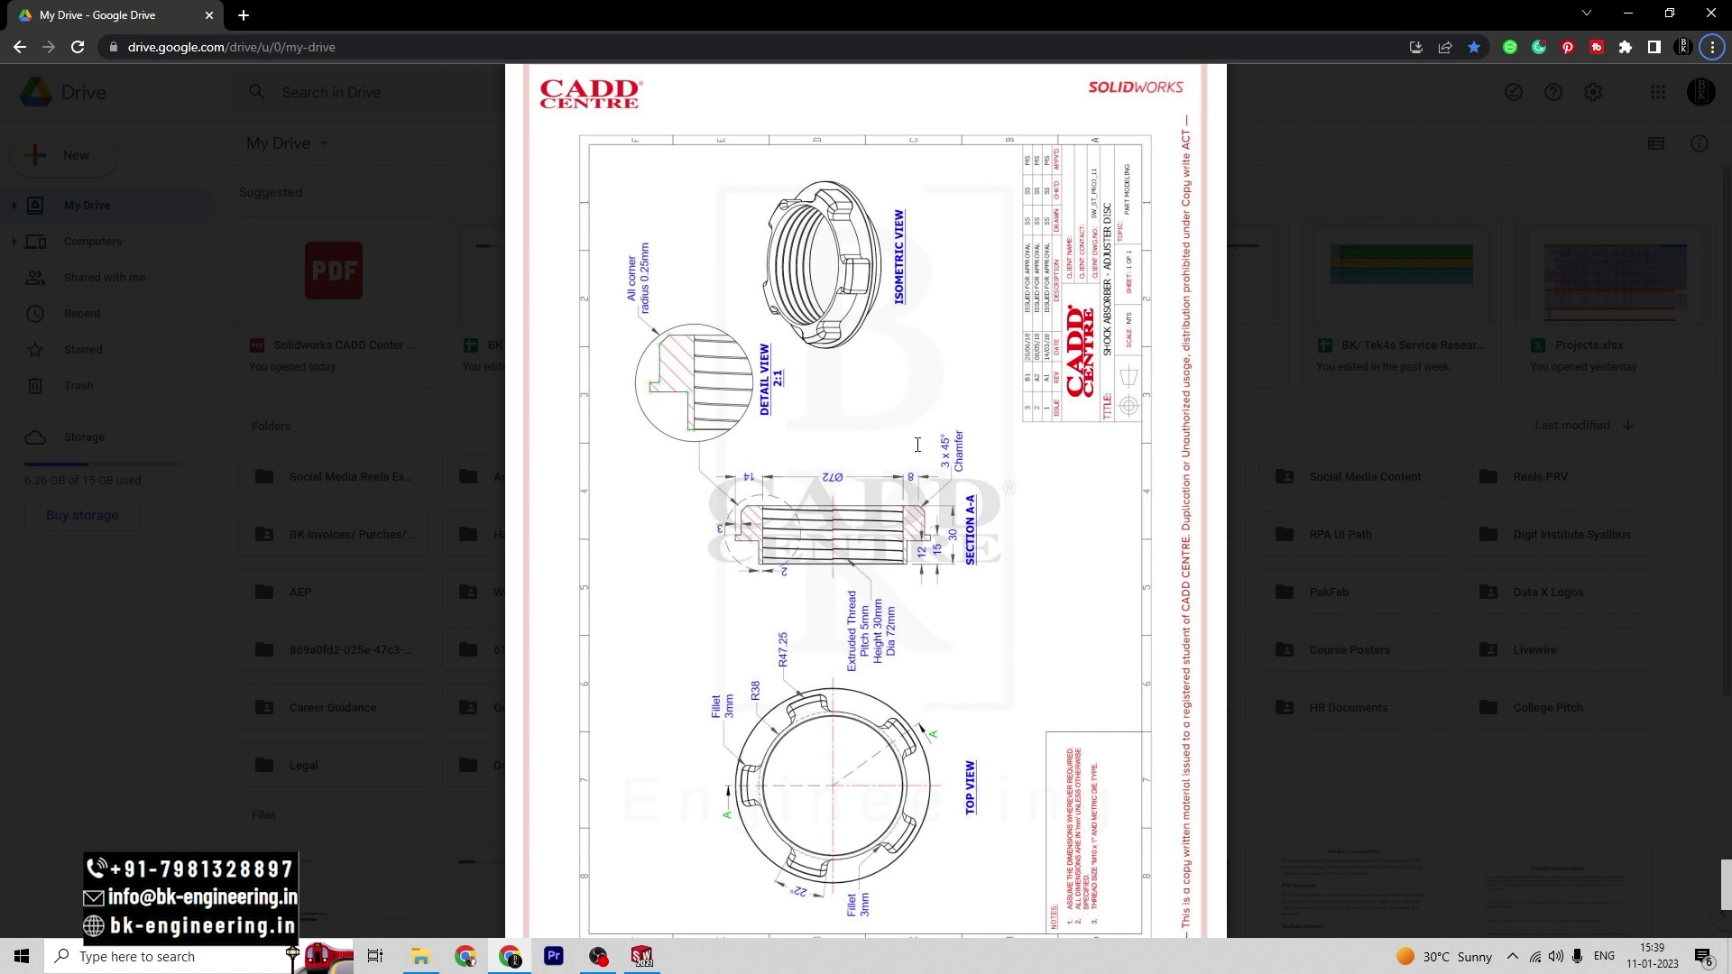
key("alt+Tab")
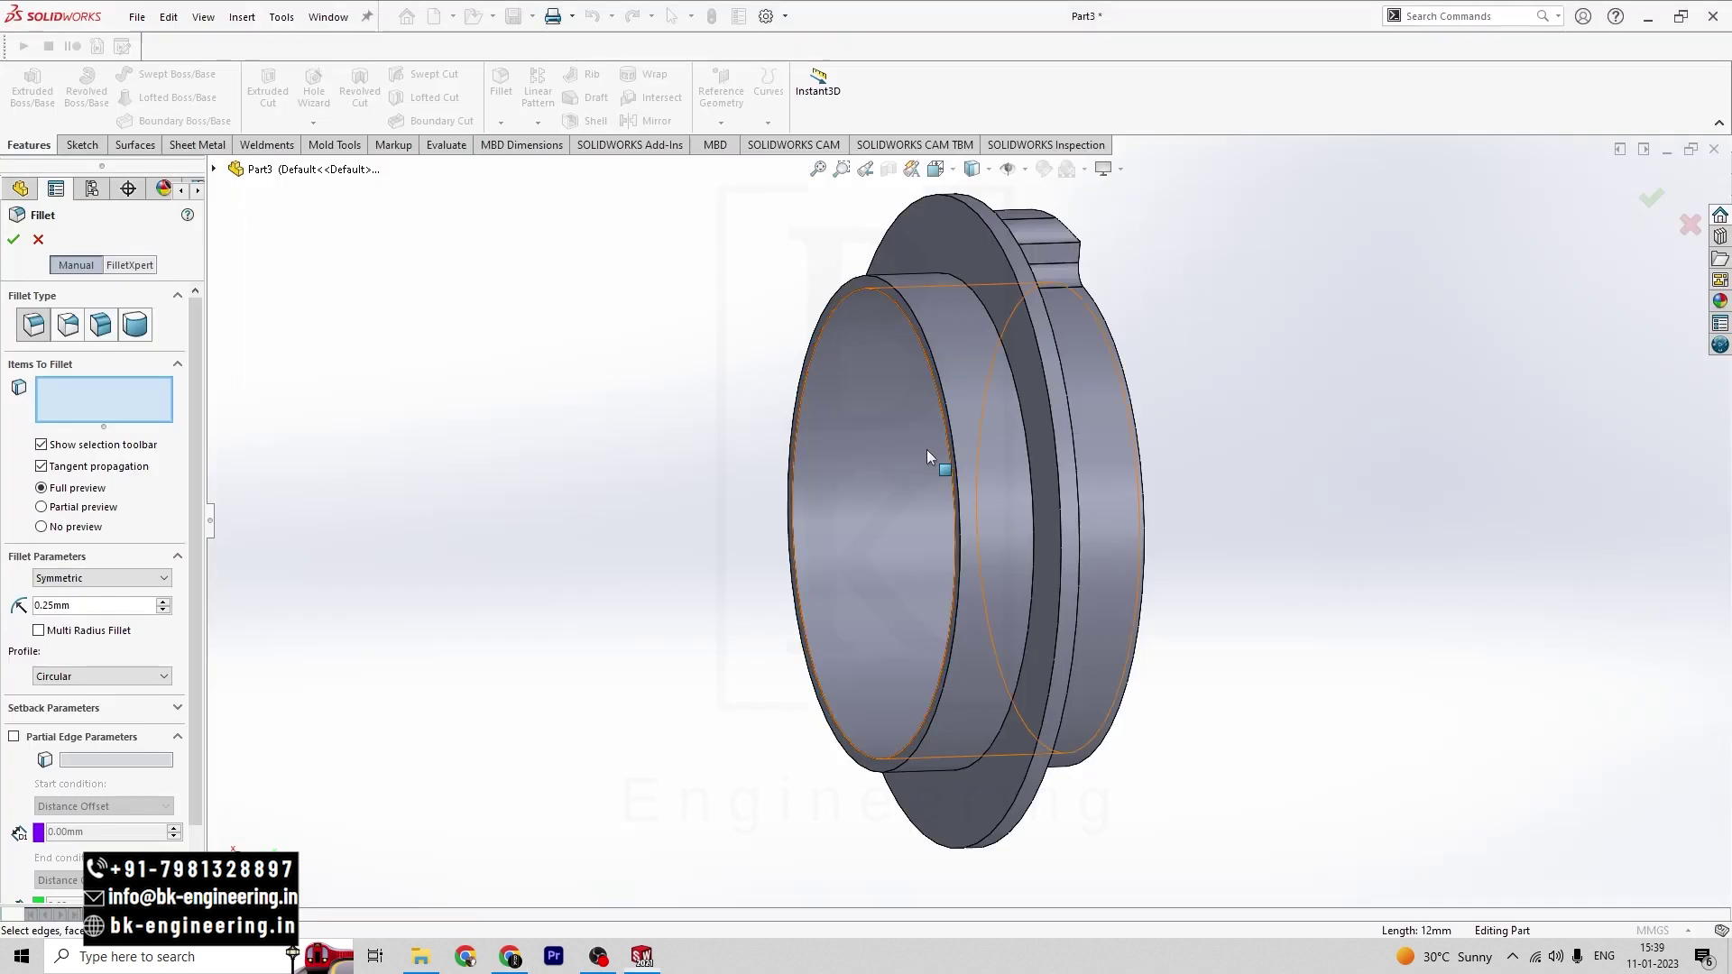
left_click(906, 315)
left_click(983, 307)
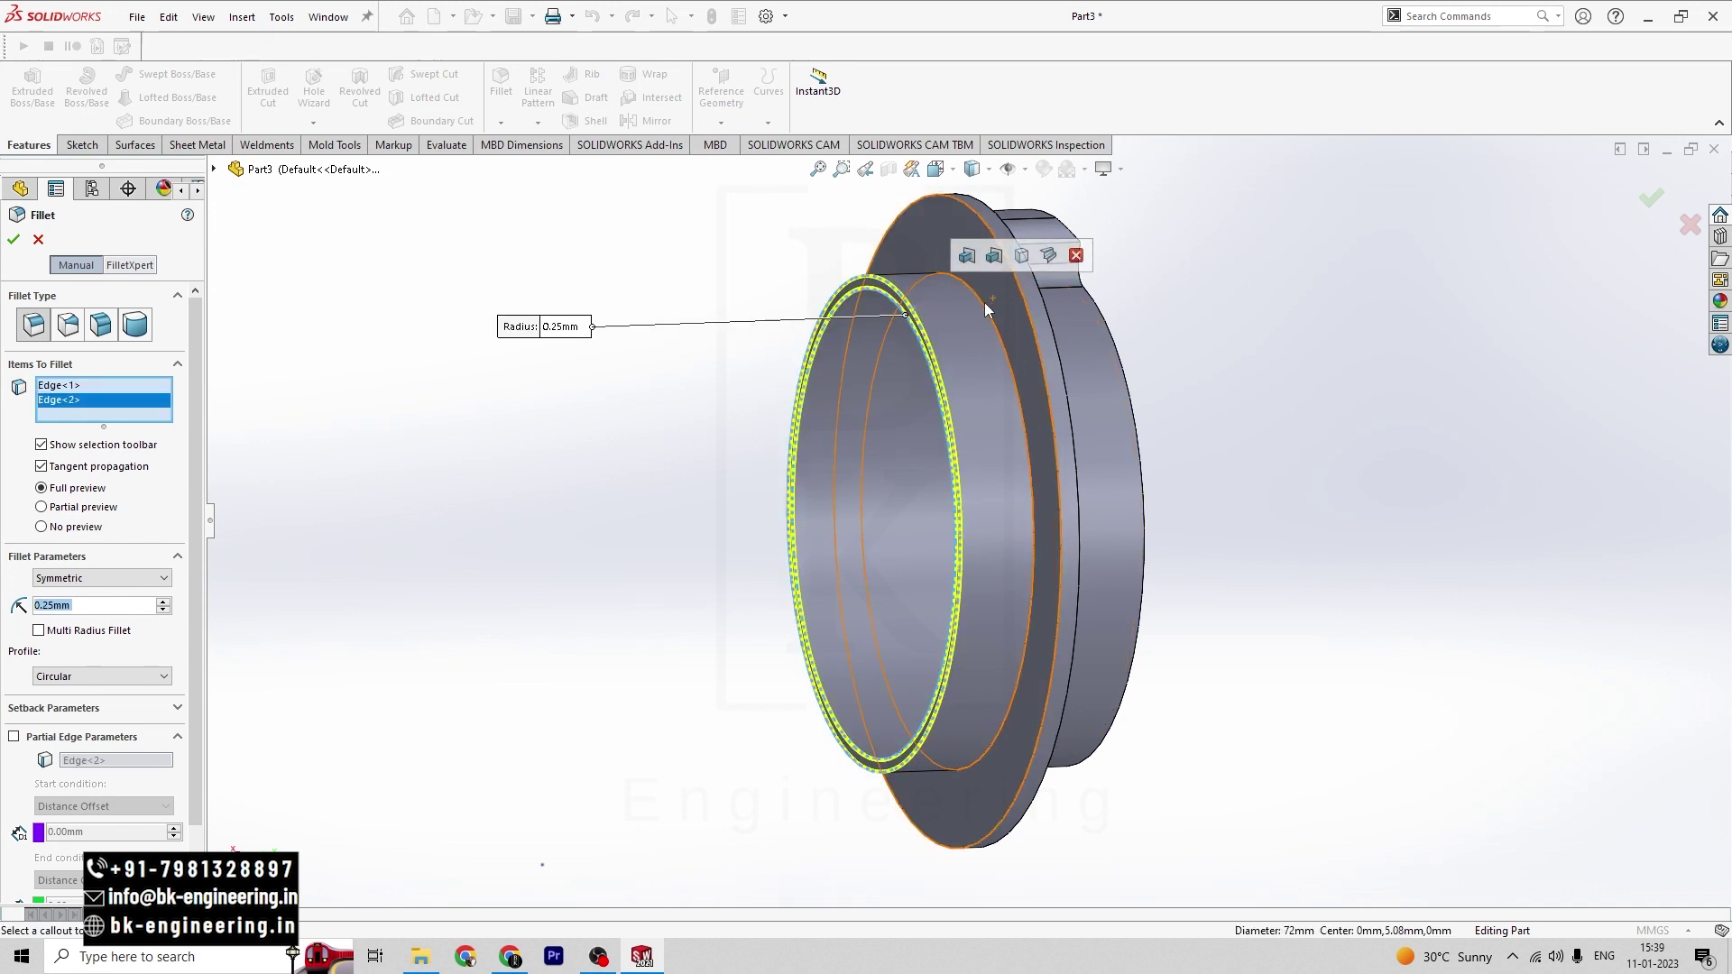
key("alt+Tab")
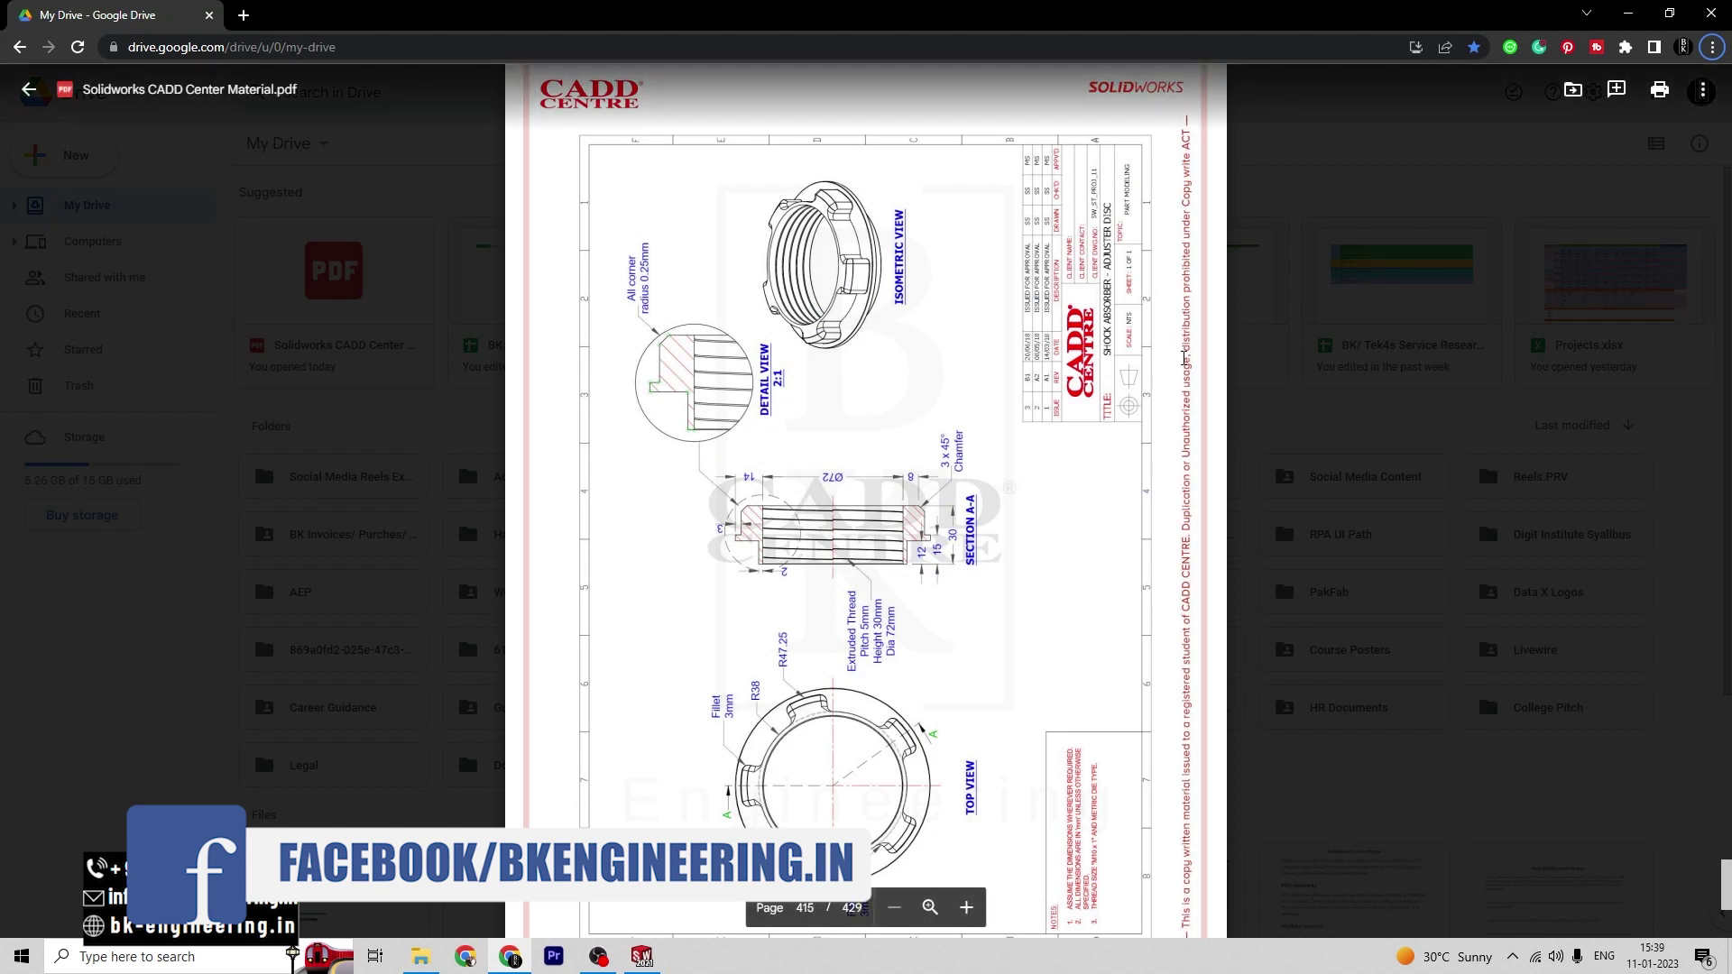
key("alt+Tab")
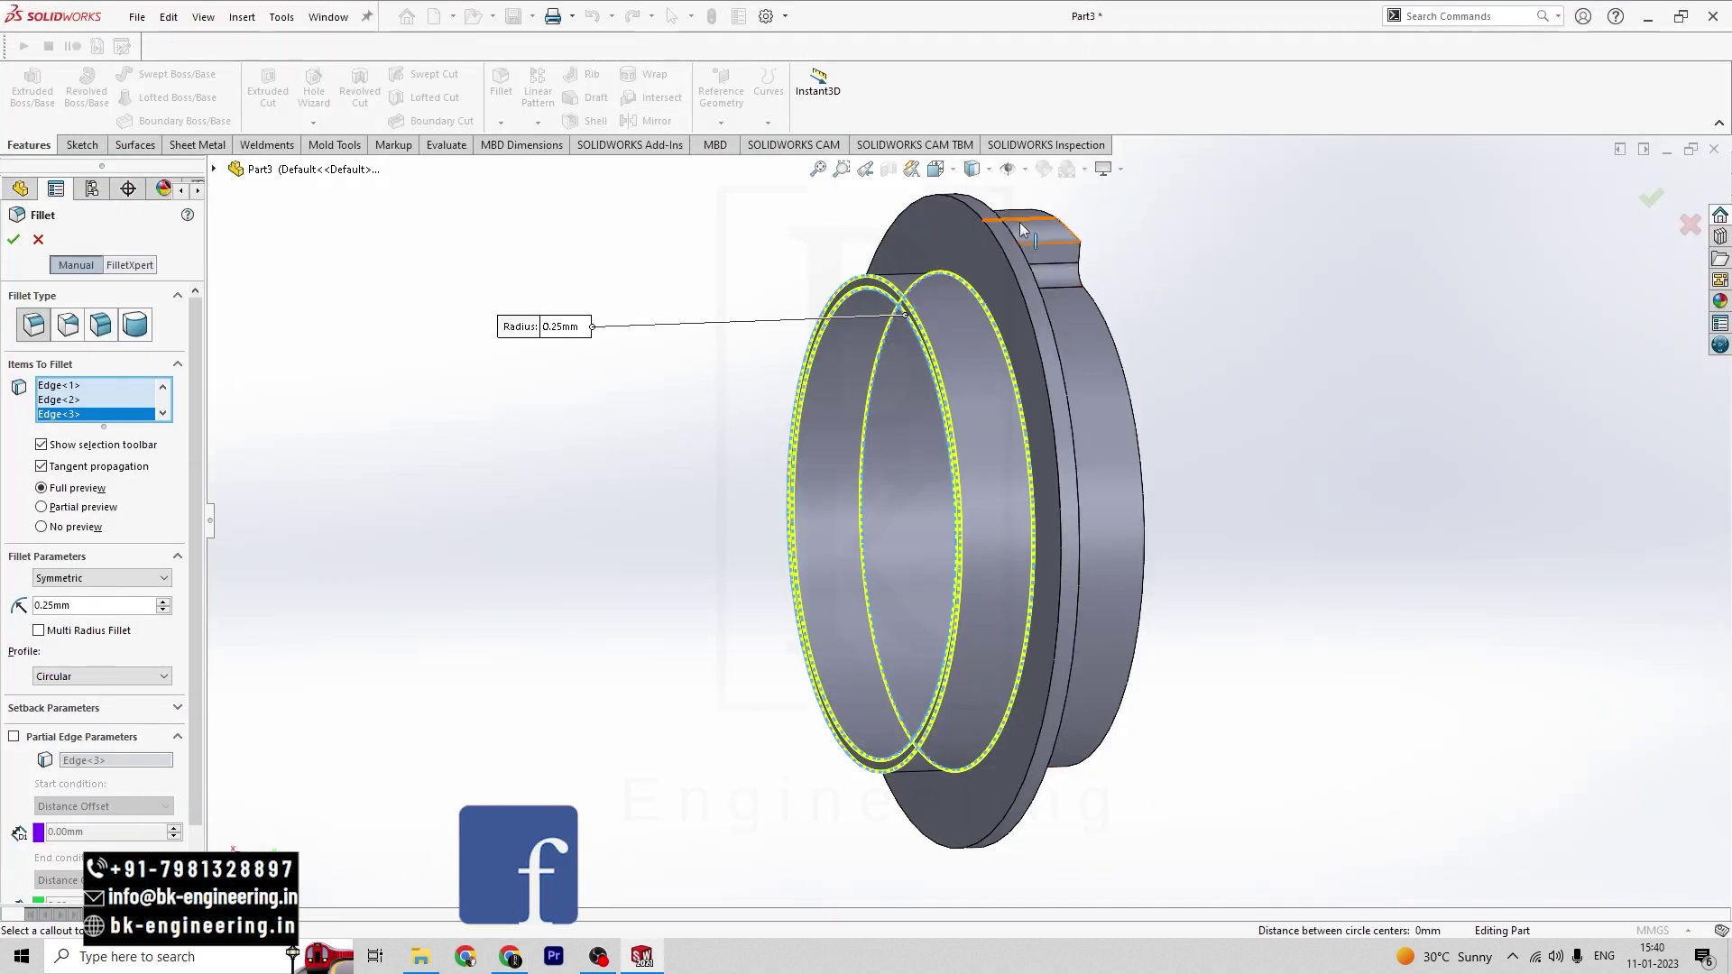
- Add both outer flange edges, the tab and collar's base contour and the tab's chamfer edges, and complete the 0.25 mm fillet
left_click(987, 231)
left_click(1011, 236)
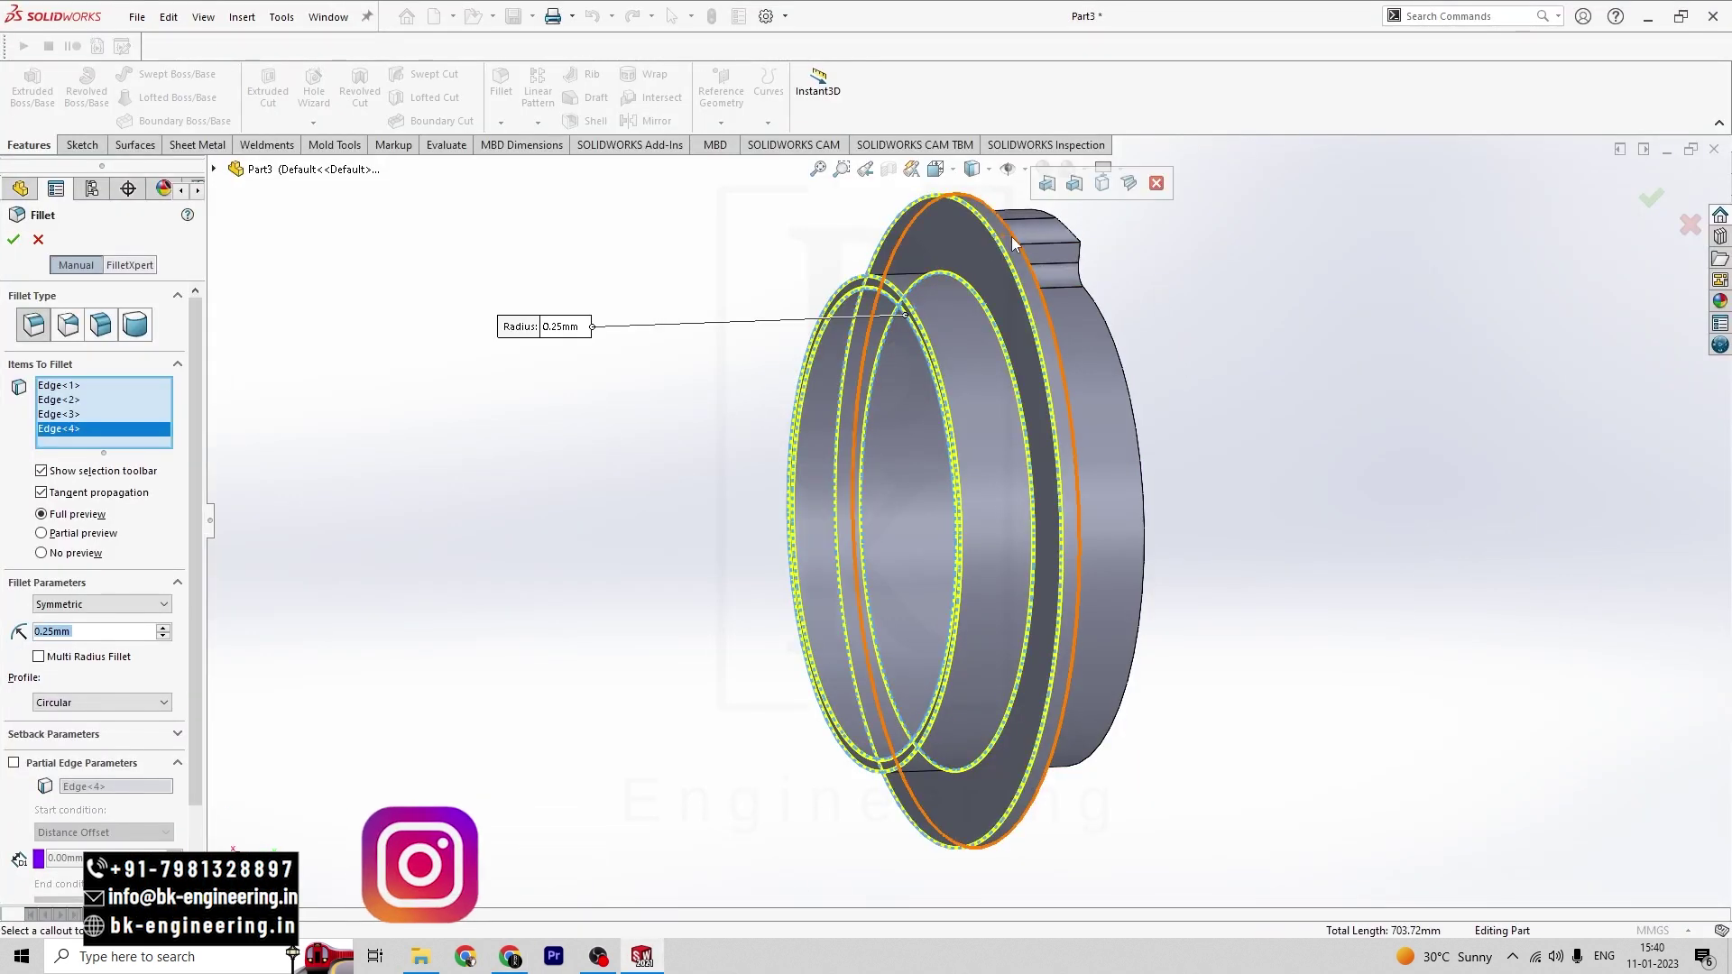
key("alt+Tab")
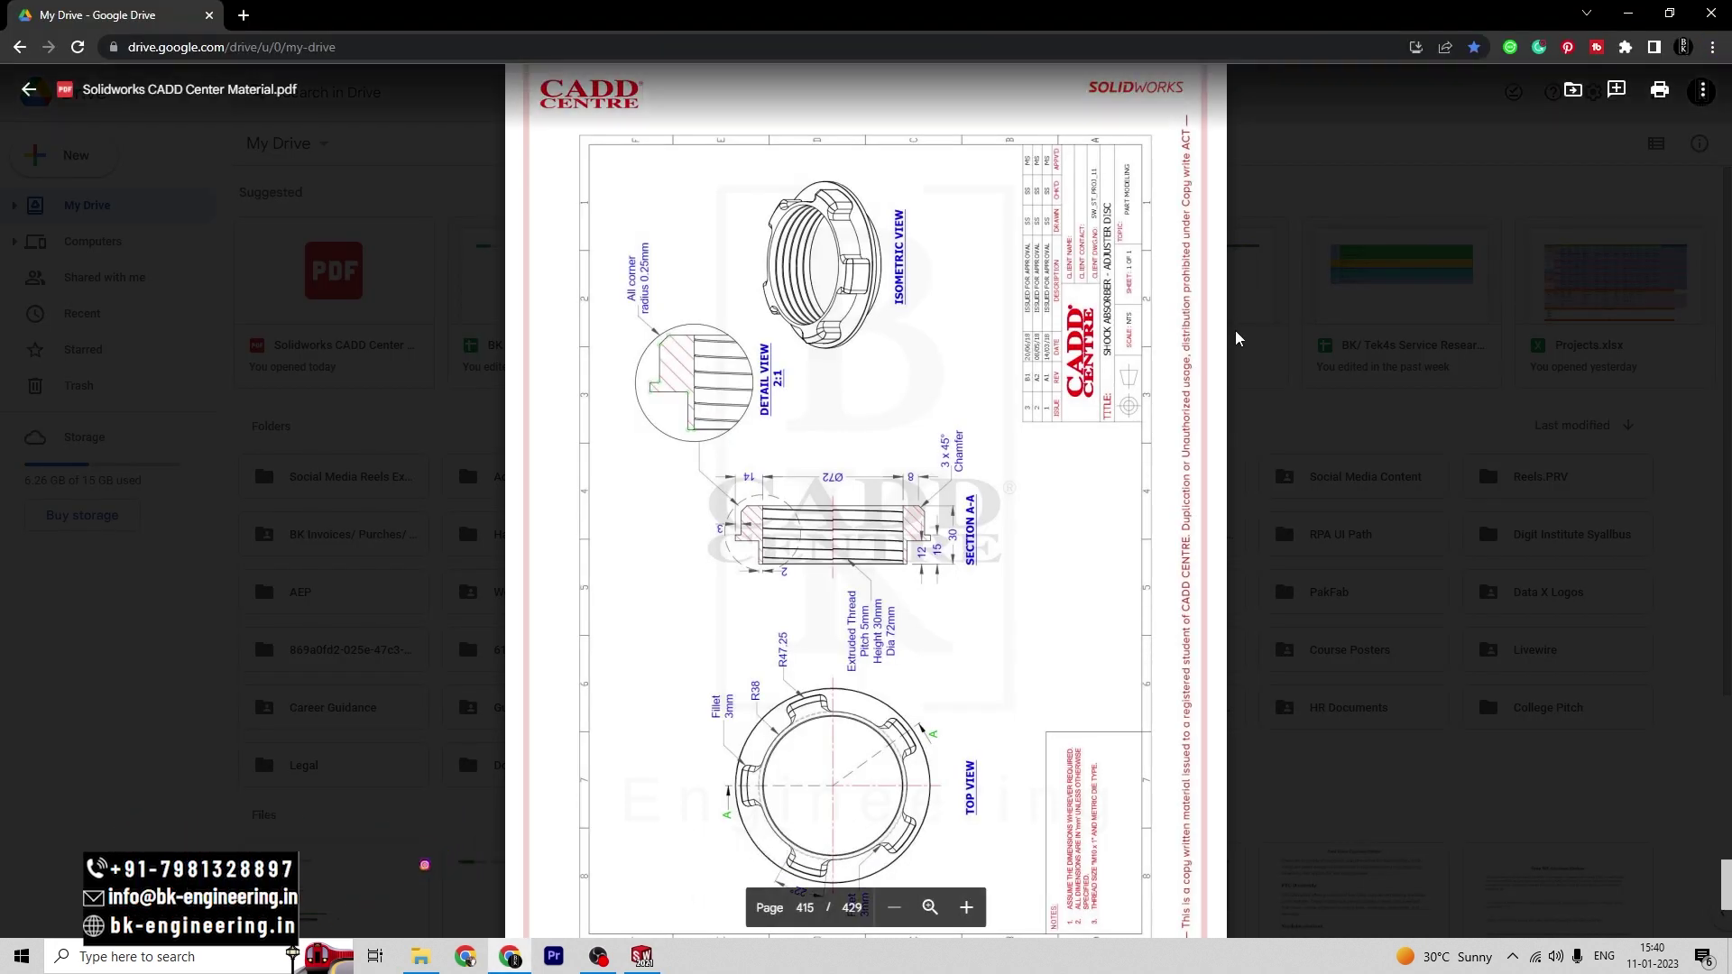
key("alt+Tab")
middle_click_drag(1248, 333, 920, 210)
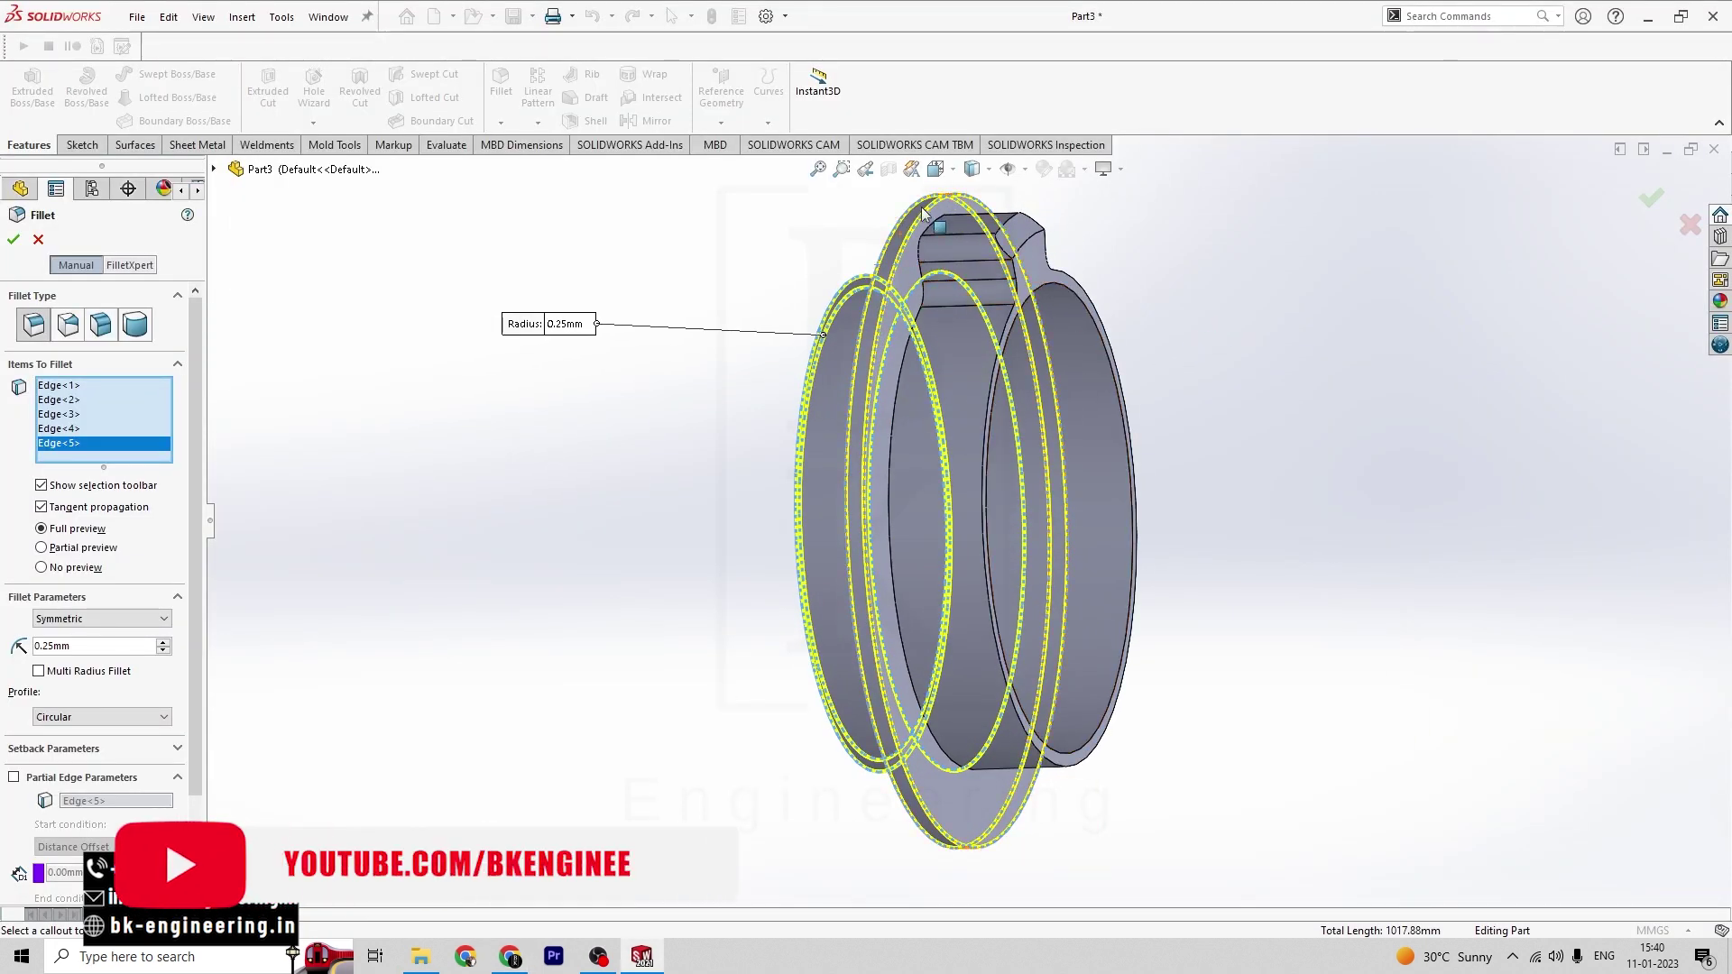
left_click(934, 227)
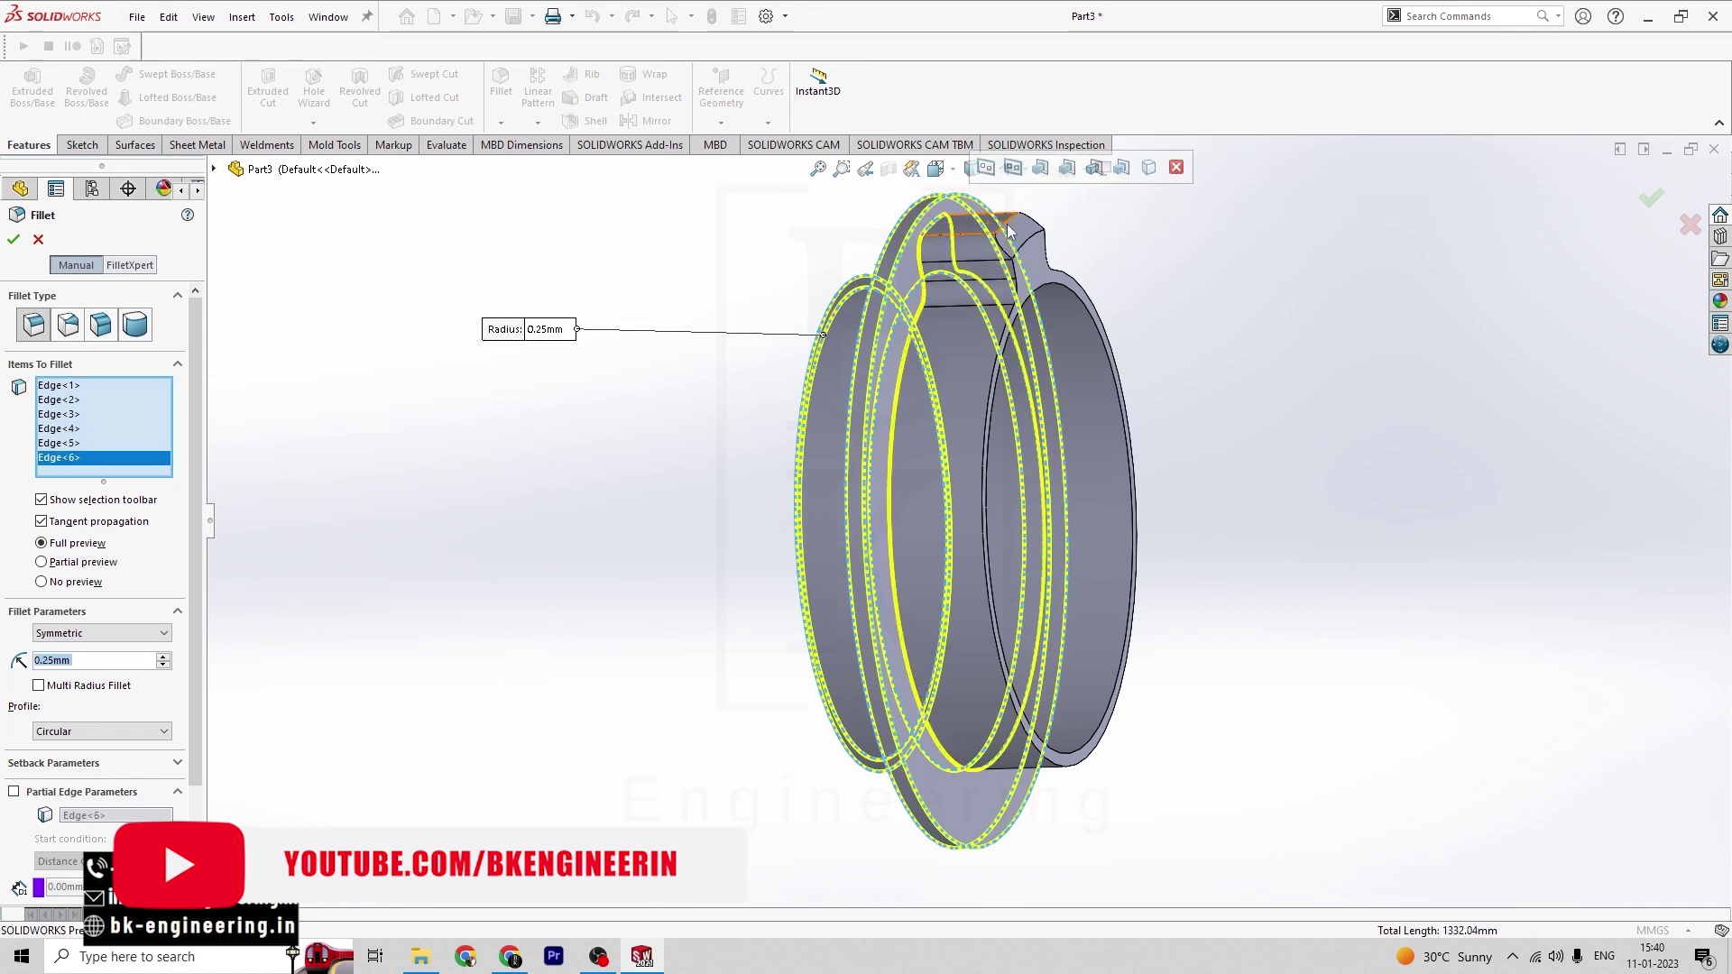
left_click(1016, 227)
left_click(1029, 236)
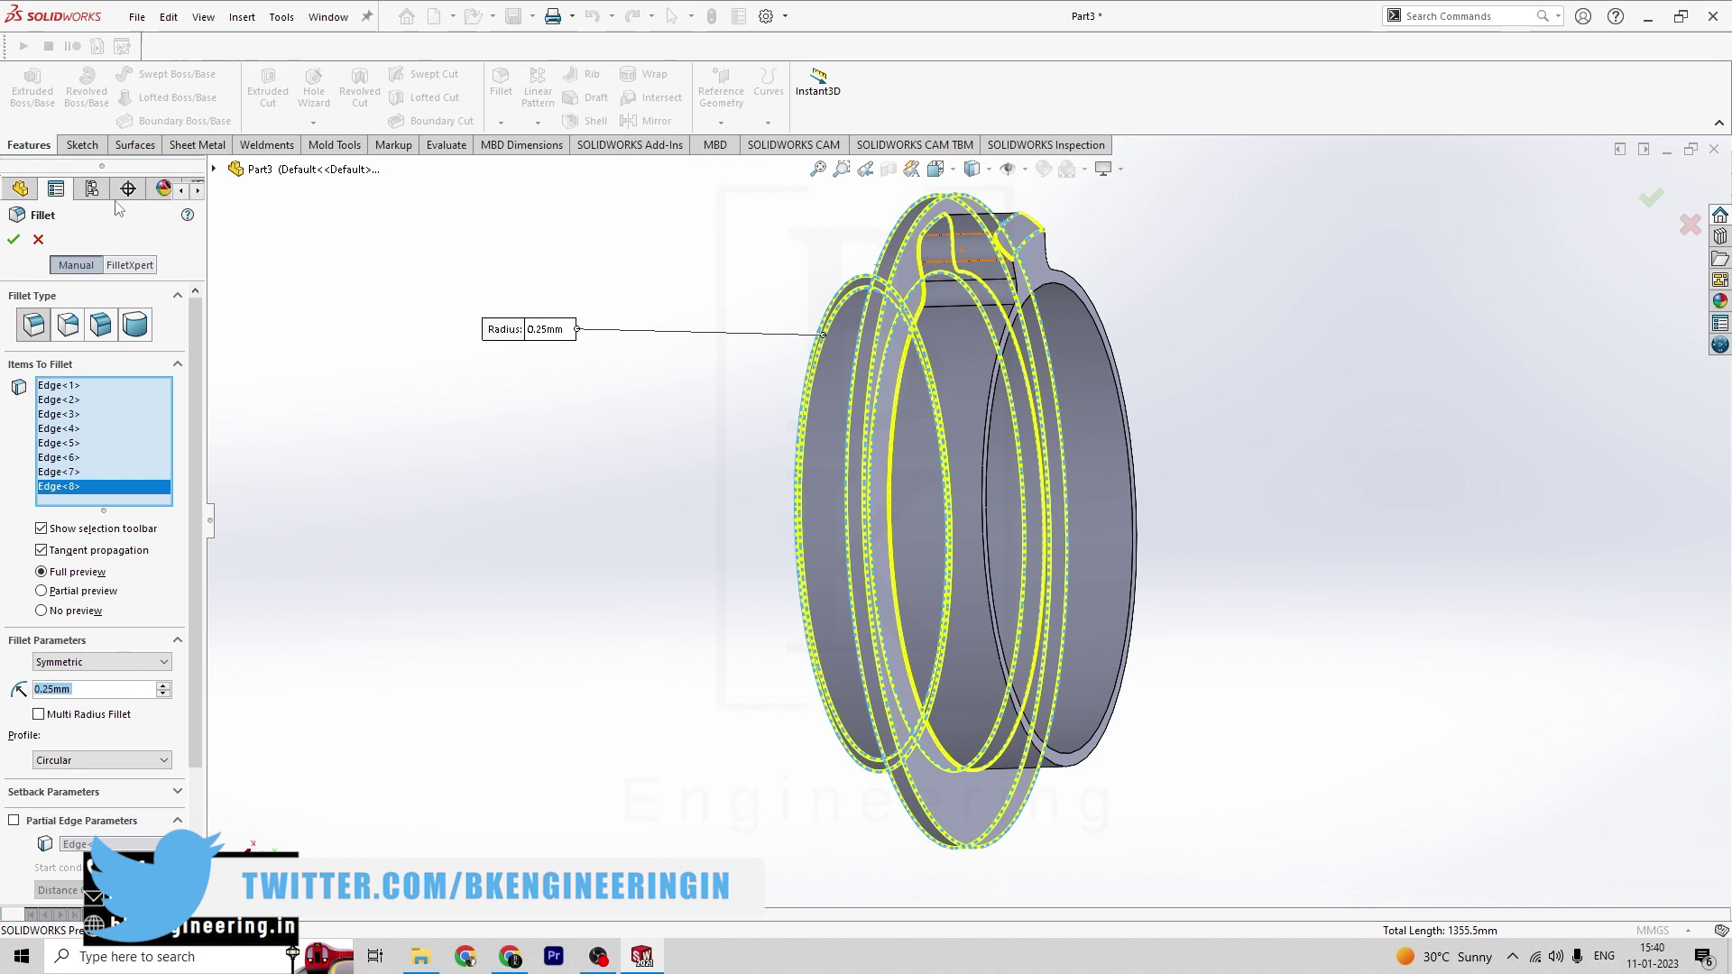
left_click(14, 239)
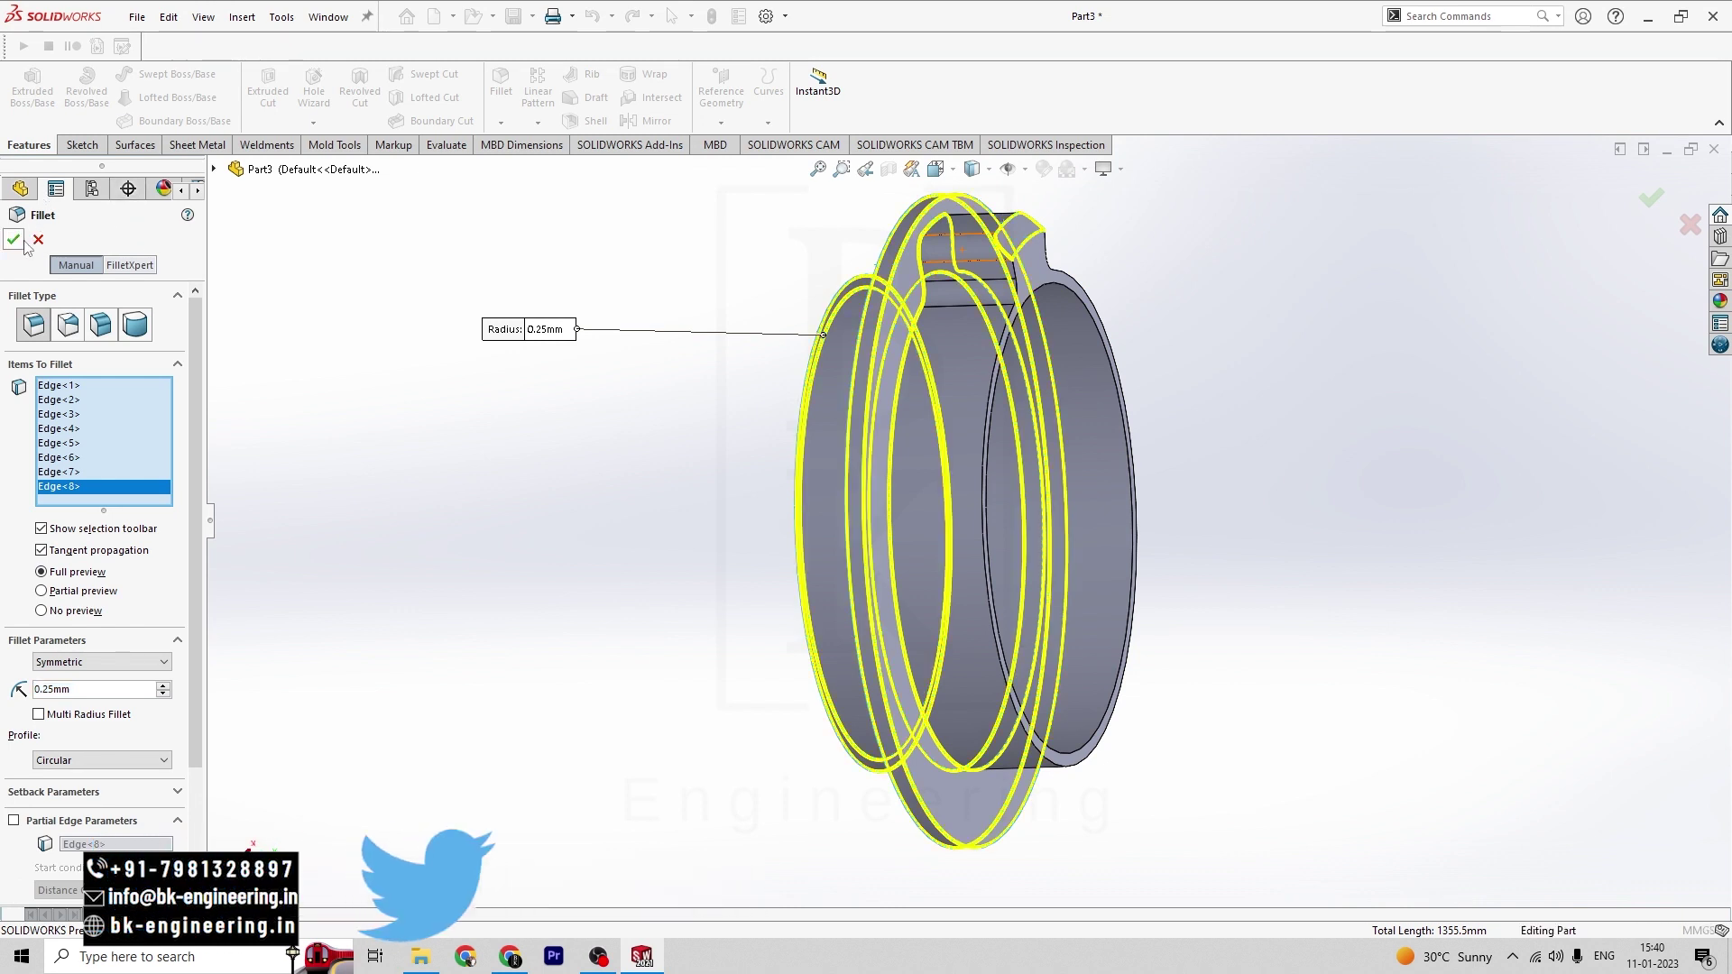
- Check the tab arrangement in the reference drawing's top view and face the disc's tab side straight on
middle_click_drag(556, 383, 414, 382)
key("alt+Tab")
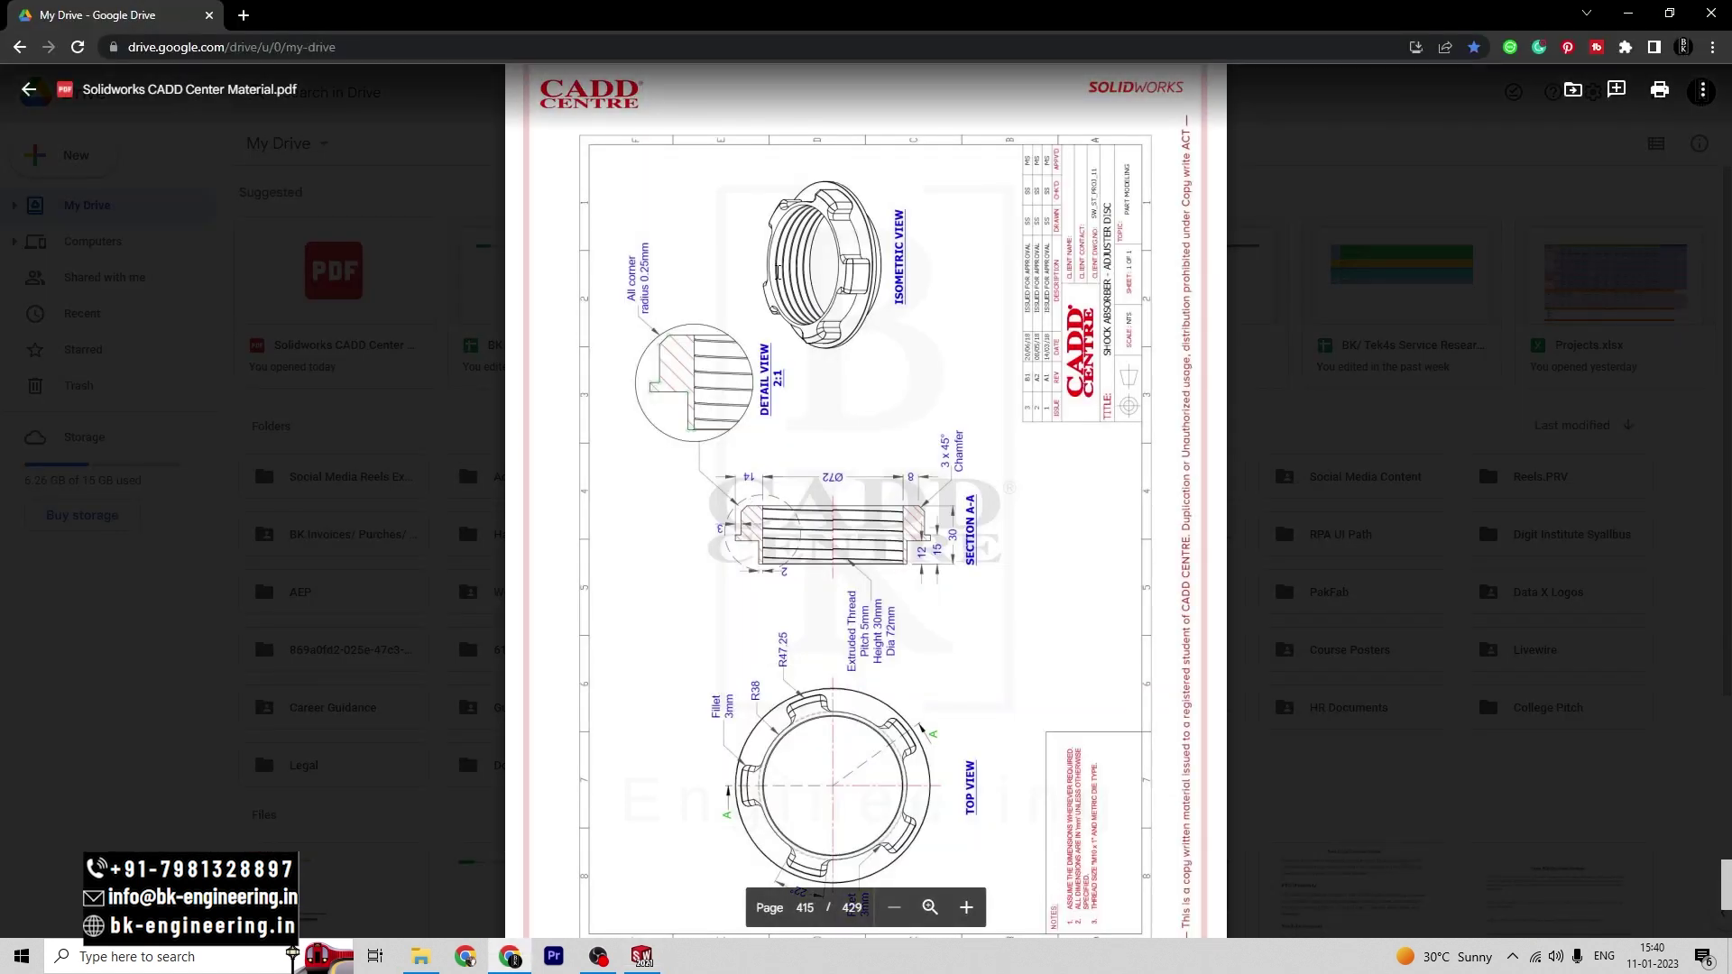
key("alt+Tab")
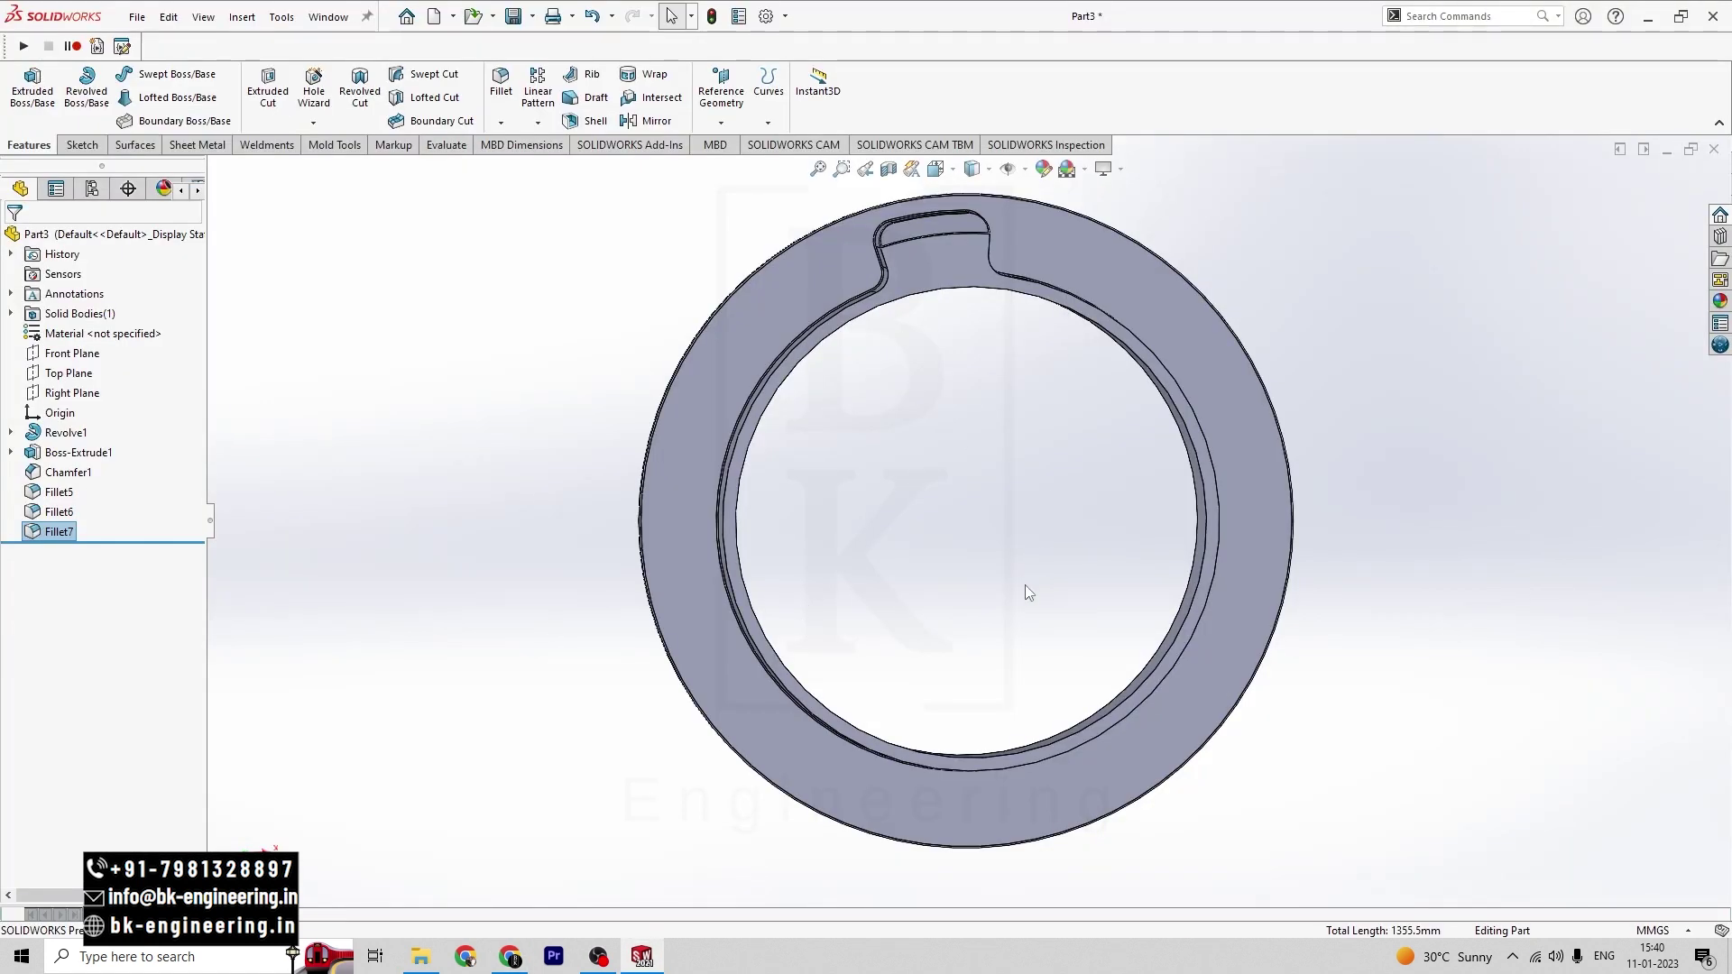
key("space")
left_click(787, 582)
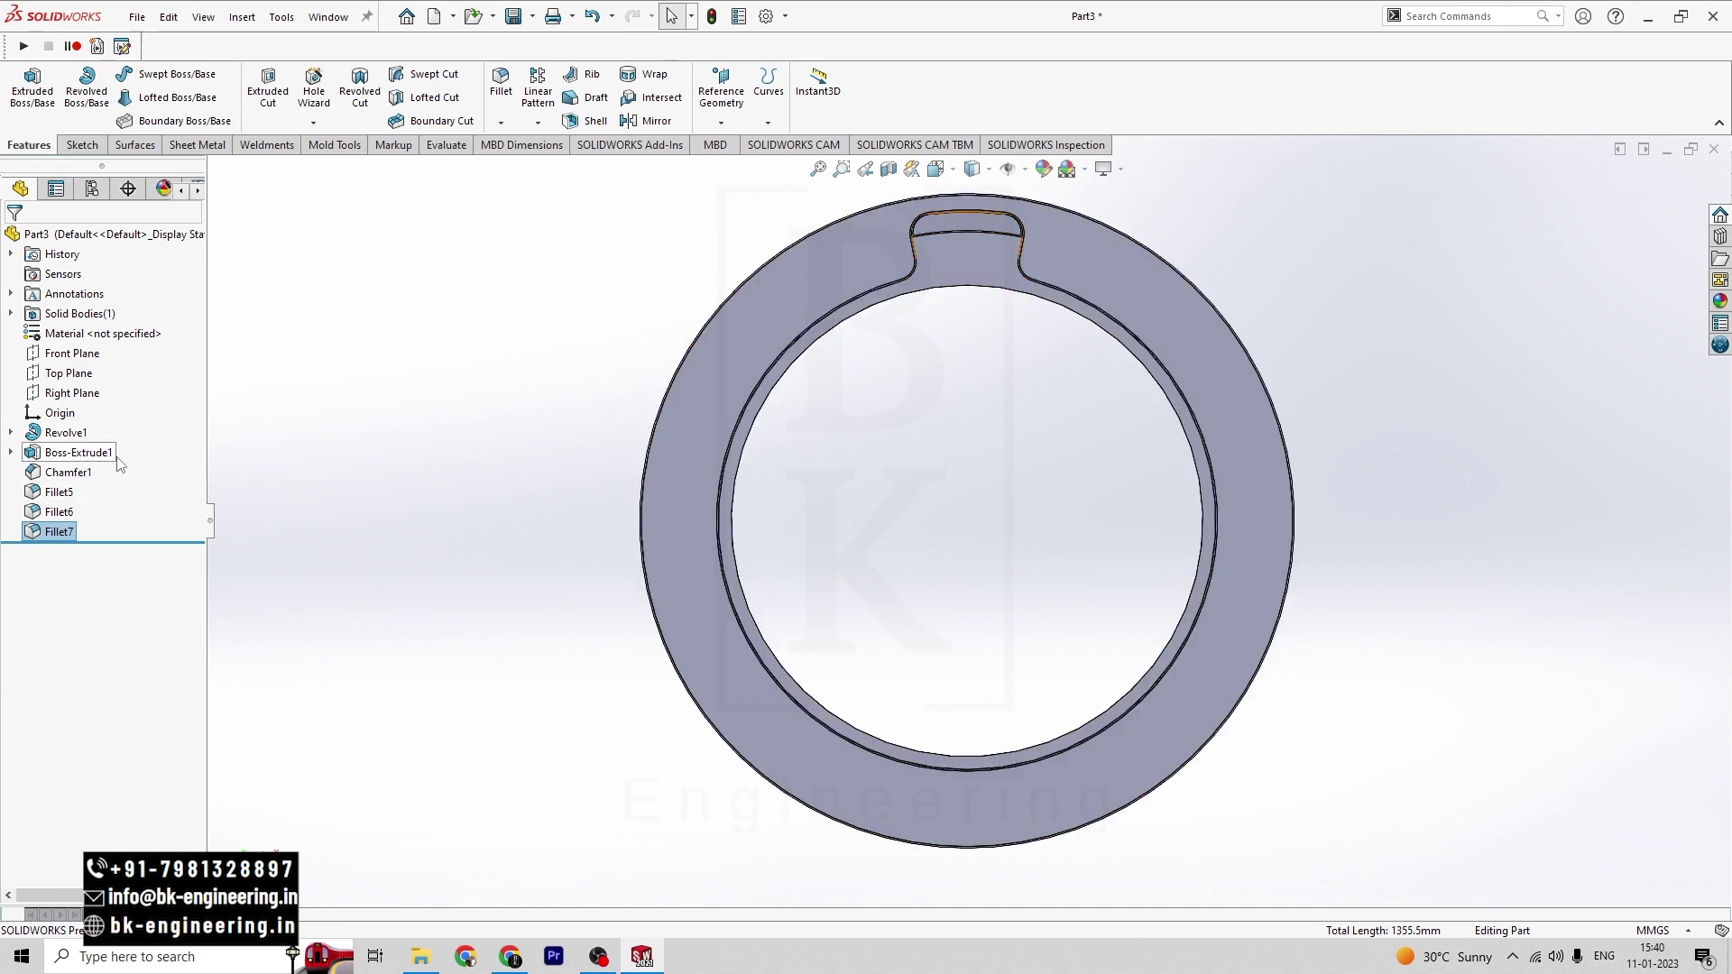
- Circular-pattern the tab's extrusion, chamfer and first two fillets about the bore's circular edge, with 5 instances equally spaced over 360 degrees
left_click(50, 456)
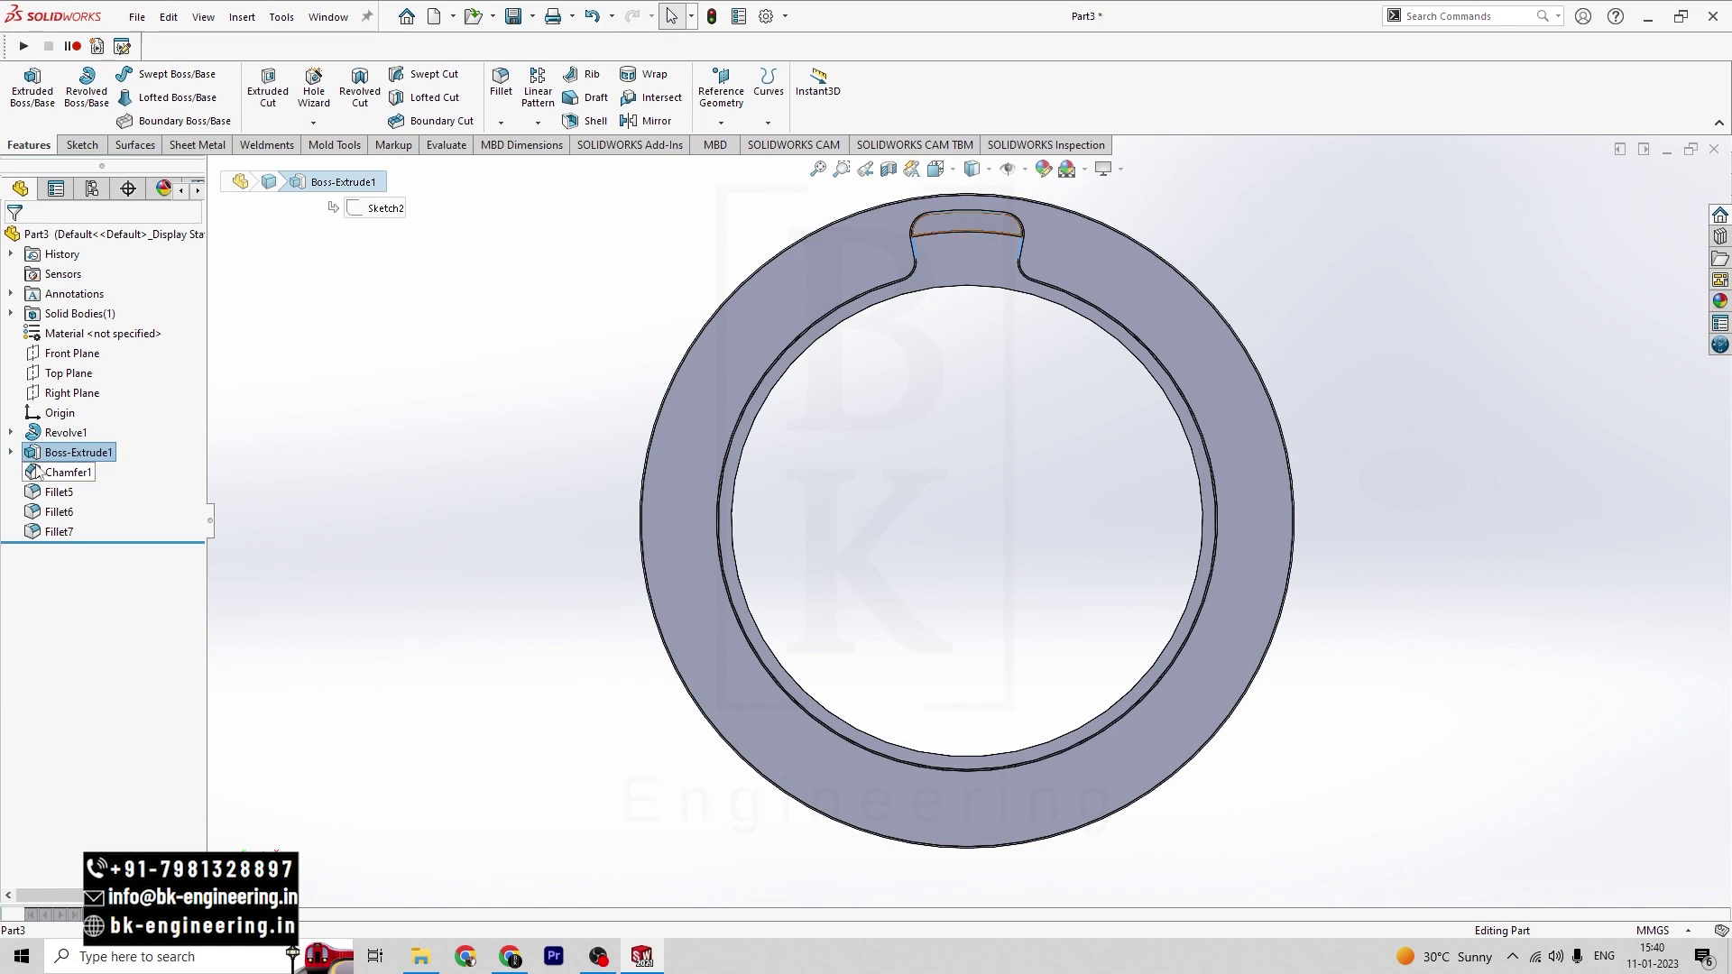
key("ctrl+2")
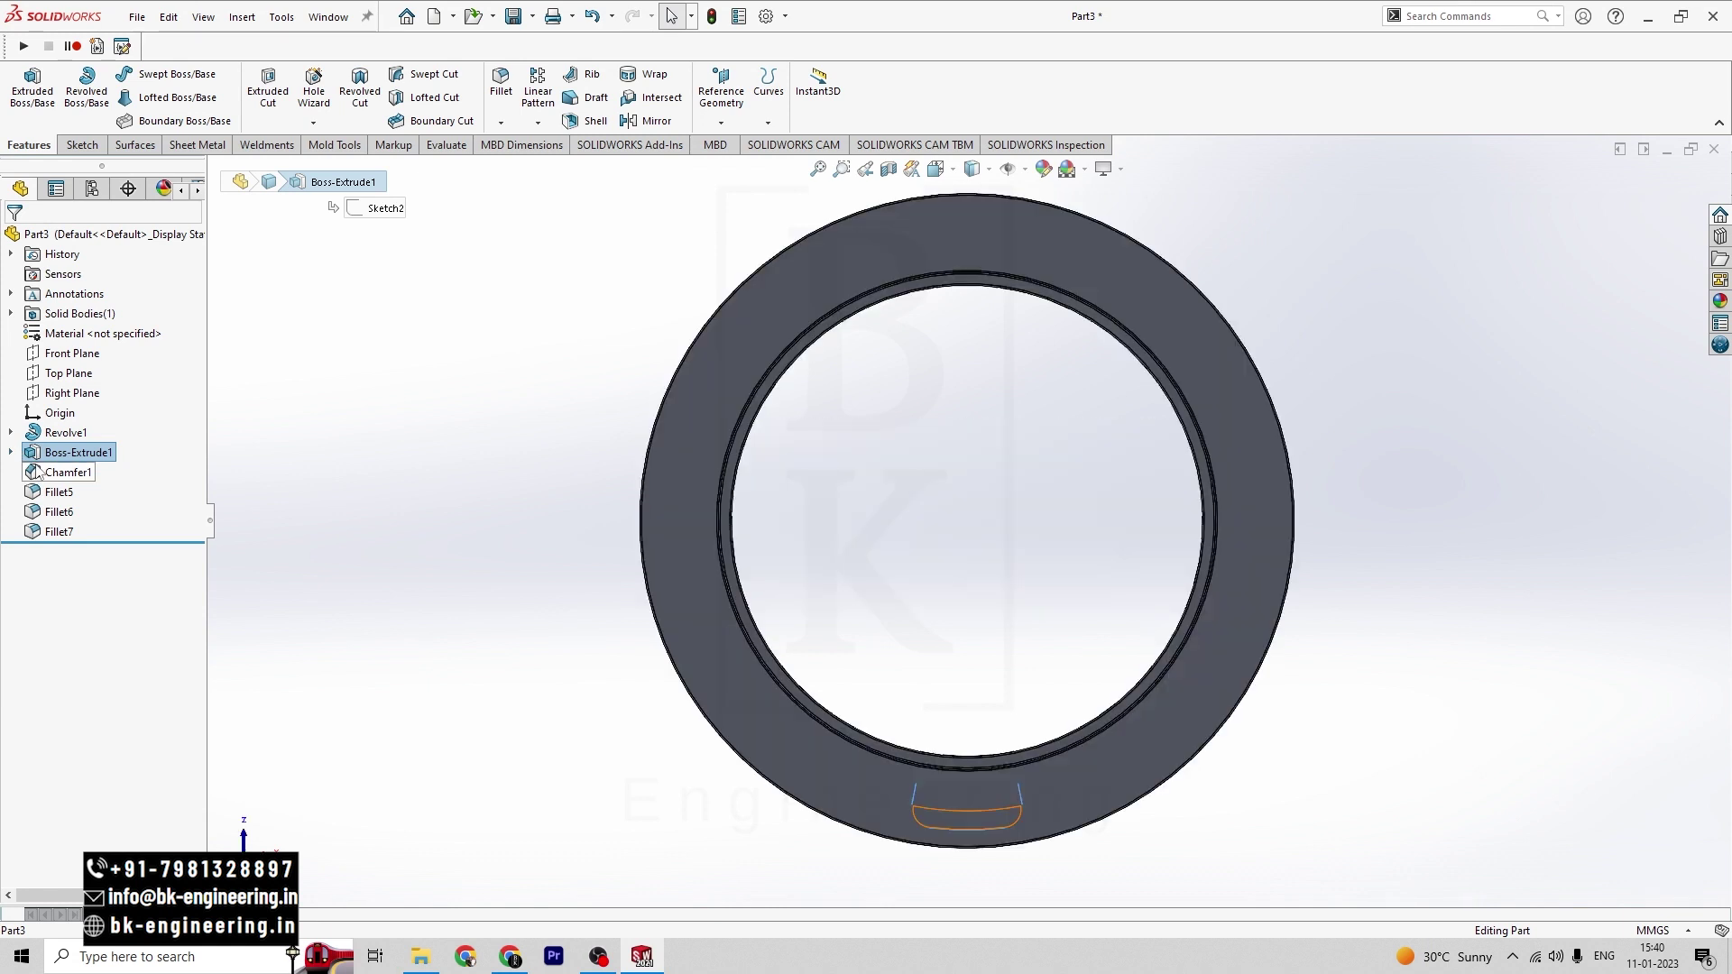
key("ctrl+1")
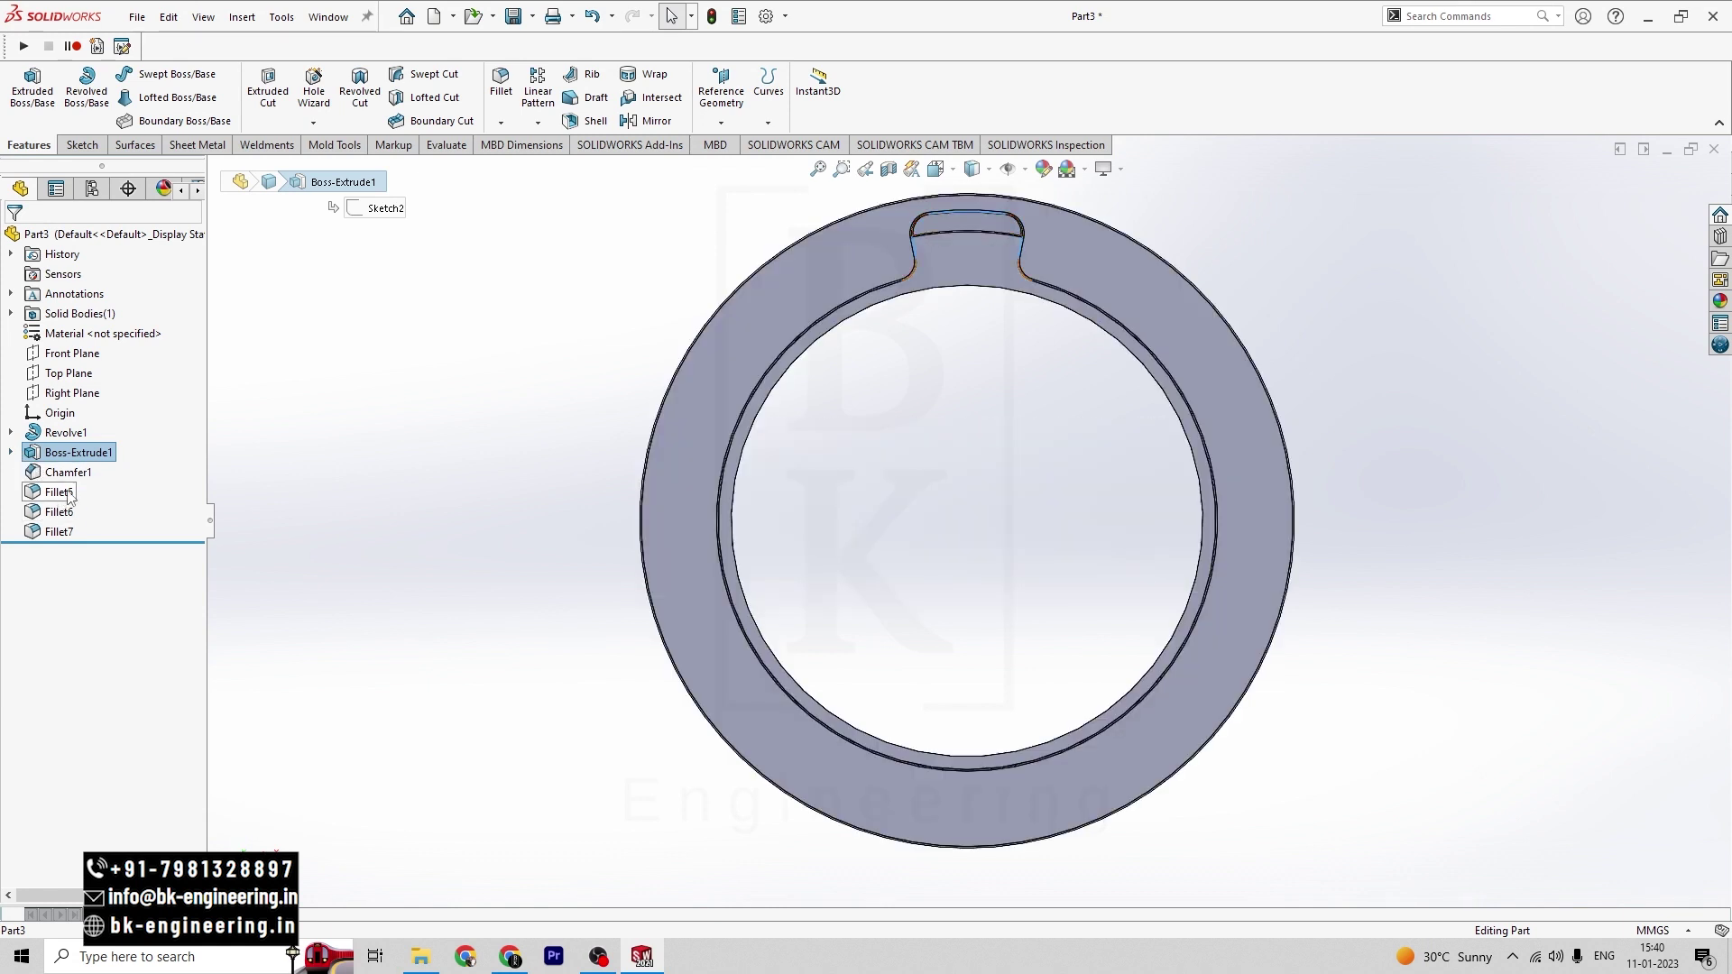
left_click(58, 531, "shift")
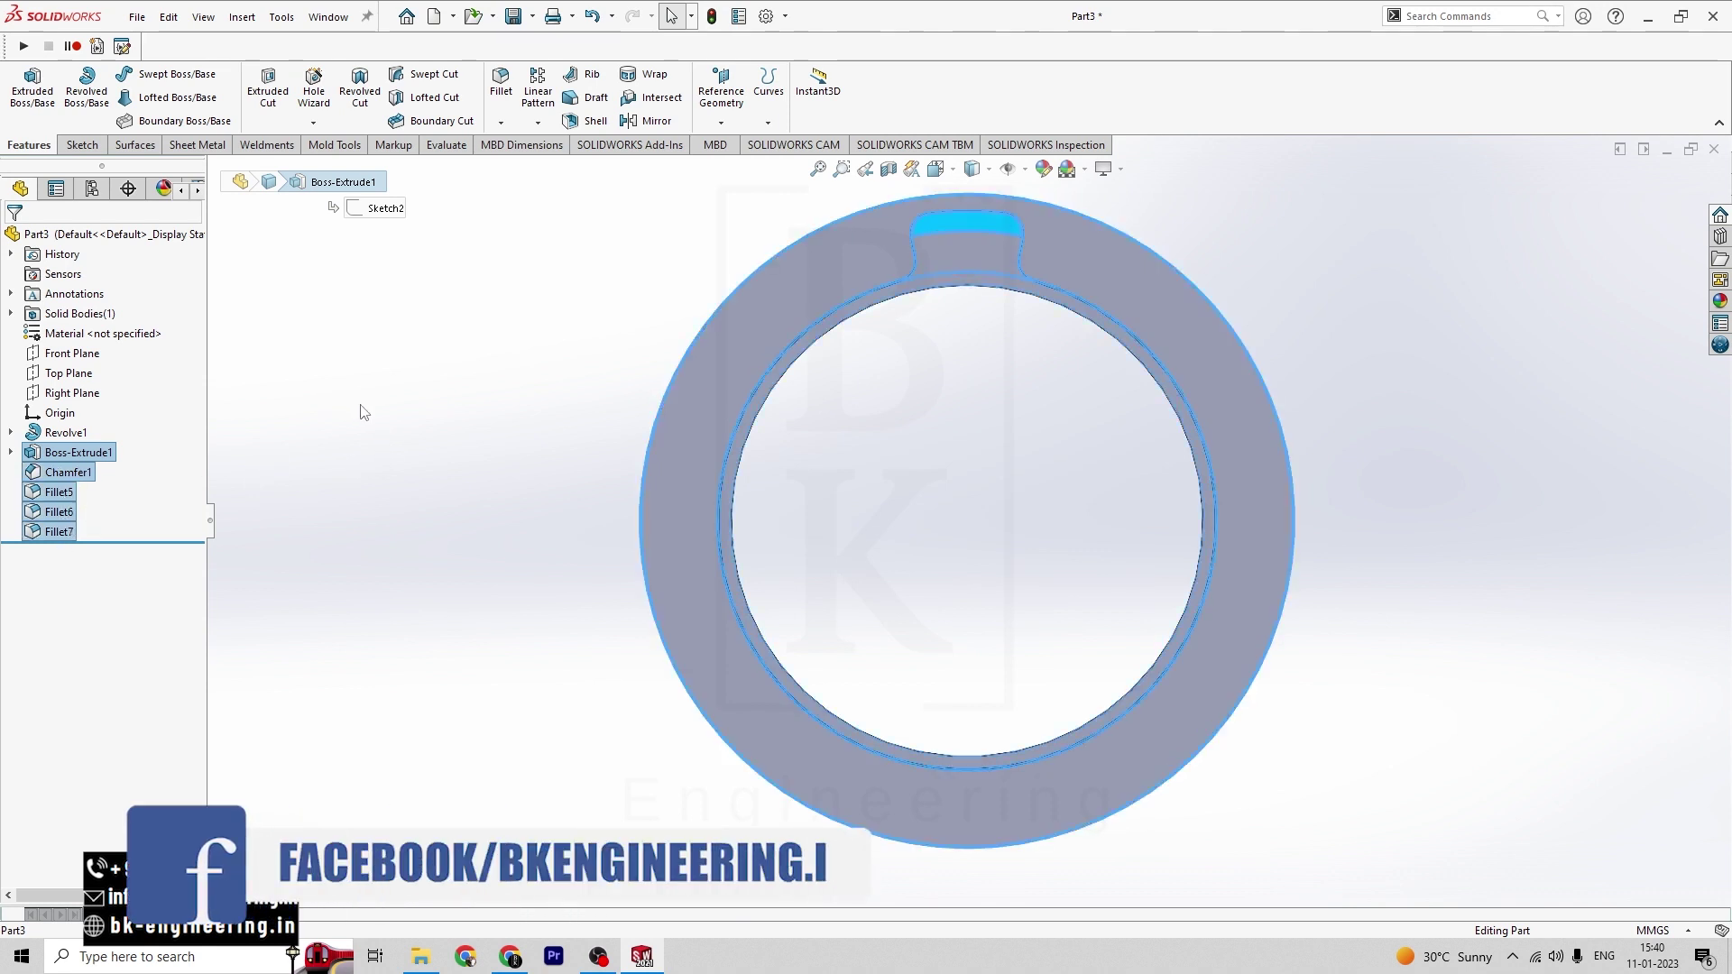
left_click(59, 532, "ctrl")
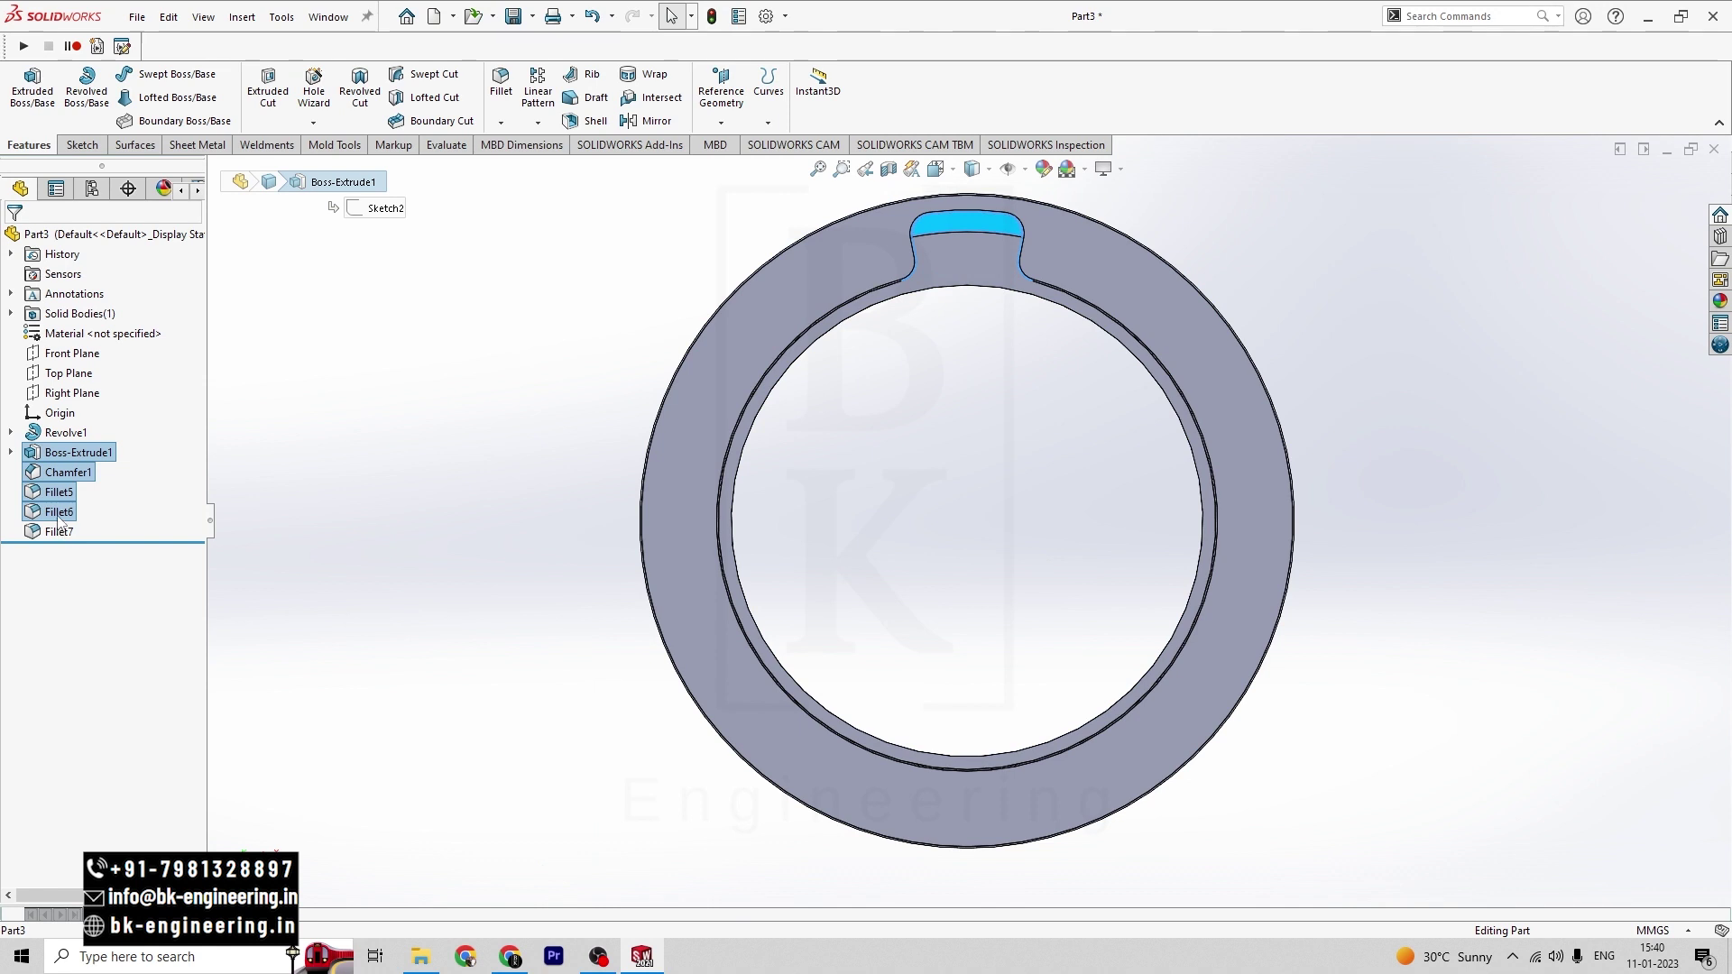
middle_click_drag(221, 453, 305, 447)
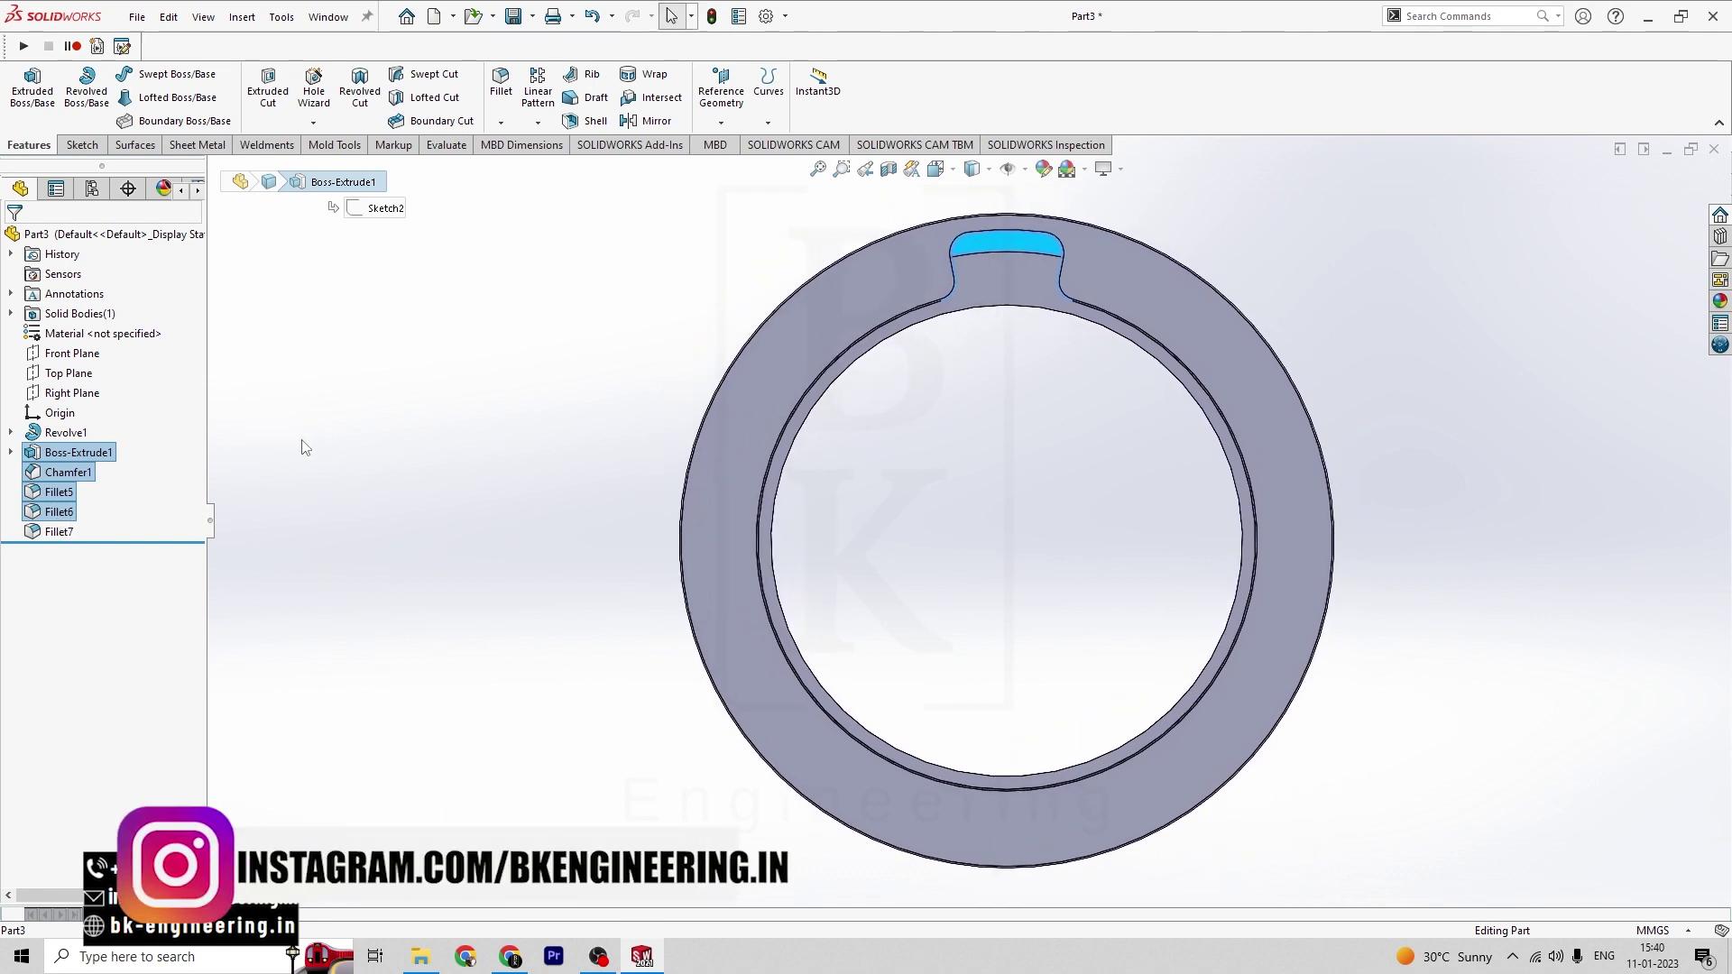
left_click(538, 123)
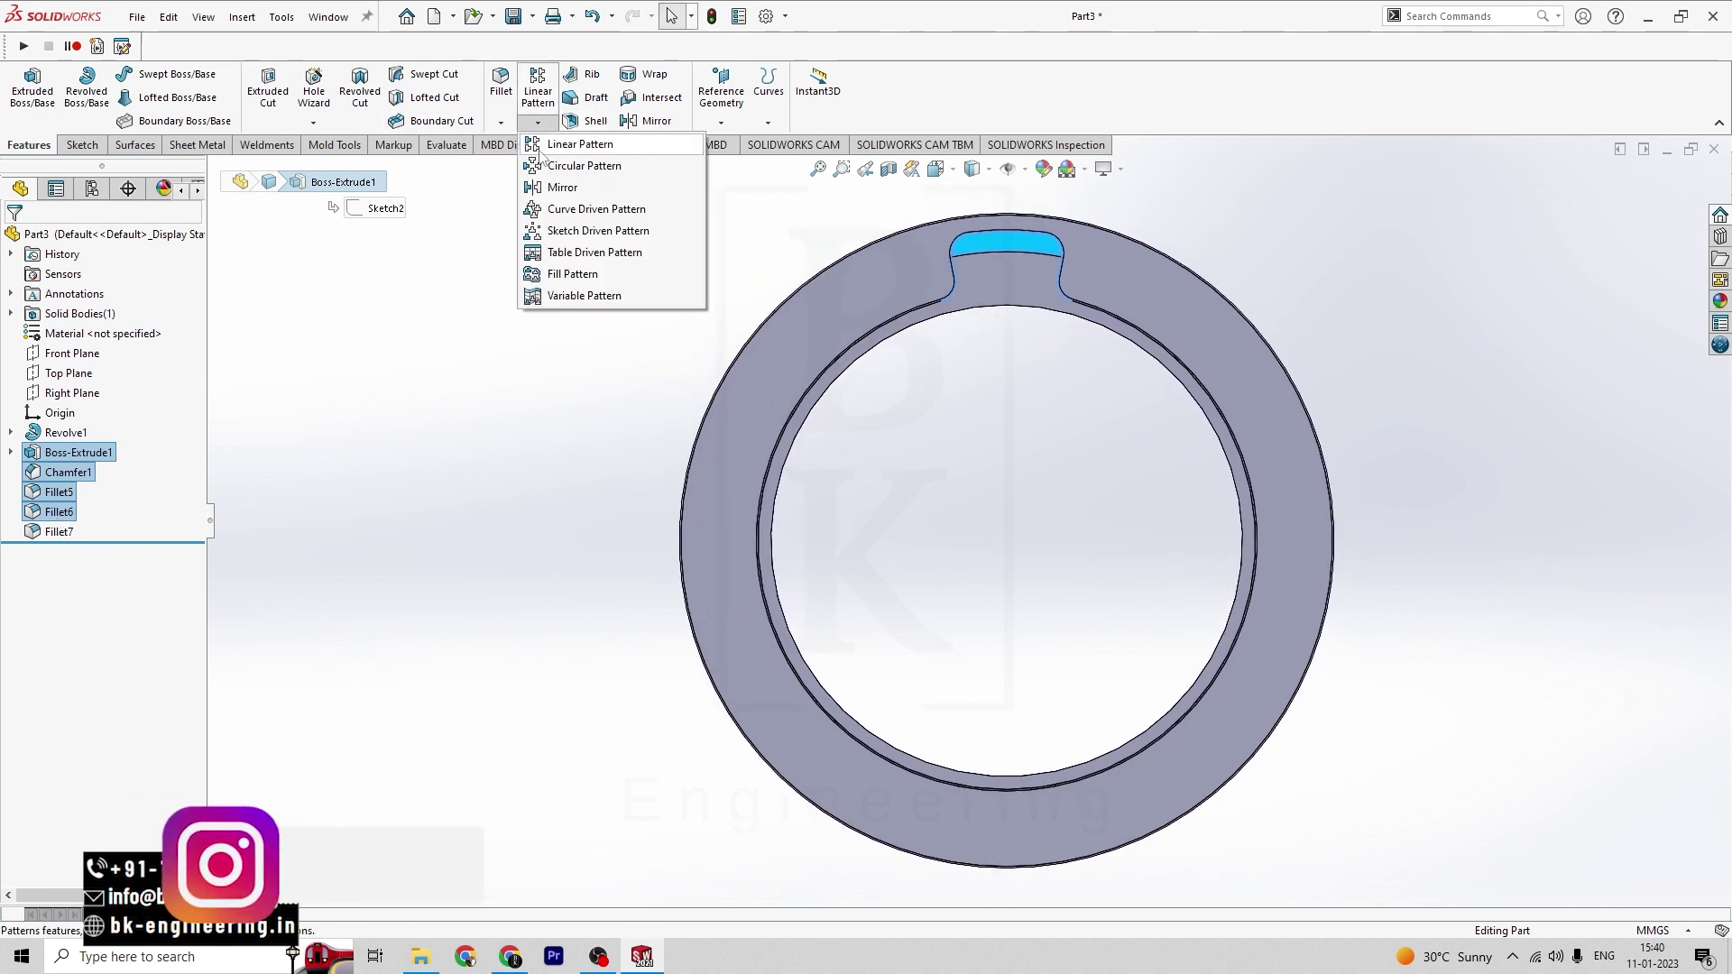
left_click(561, 166)
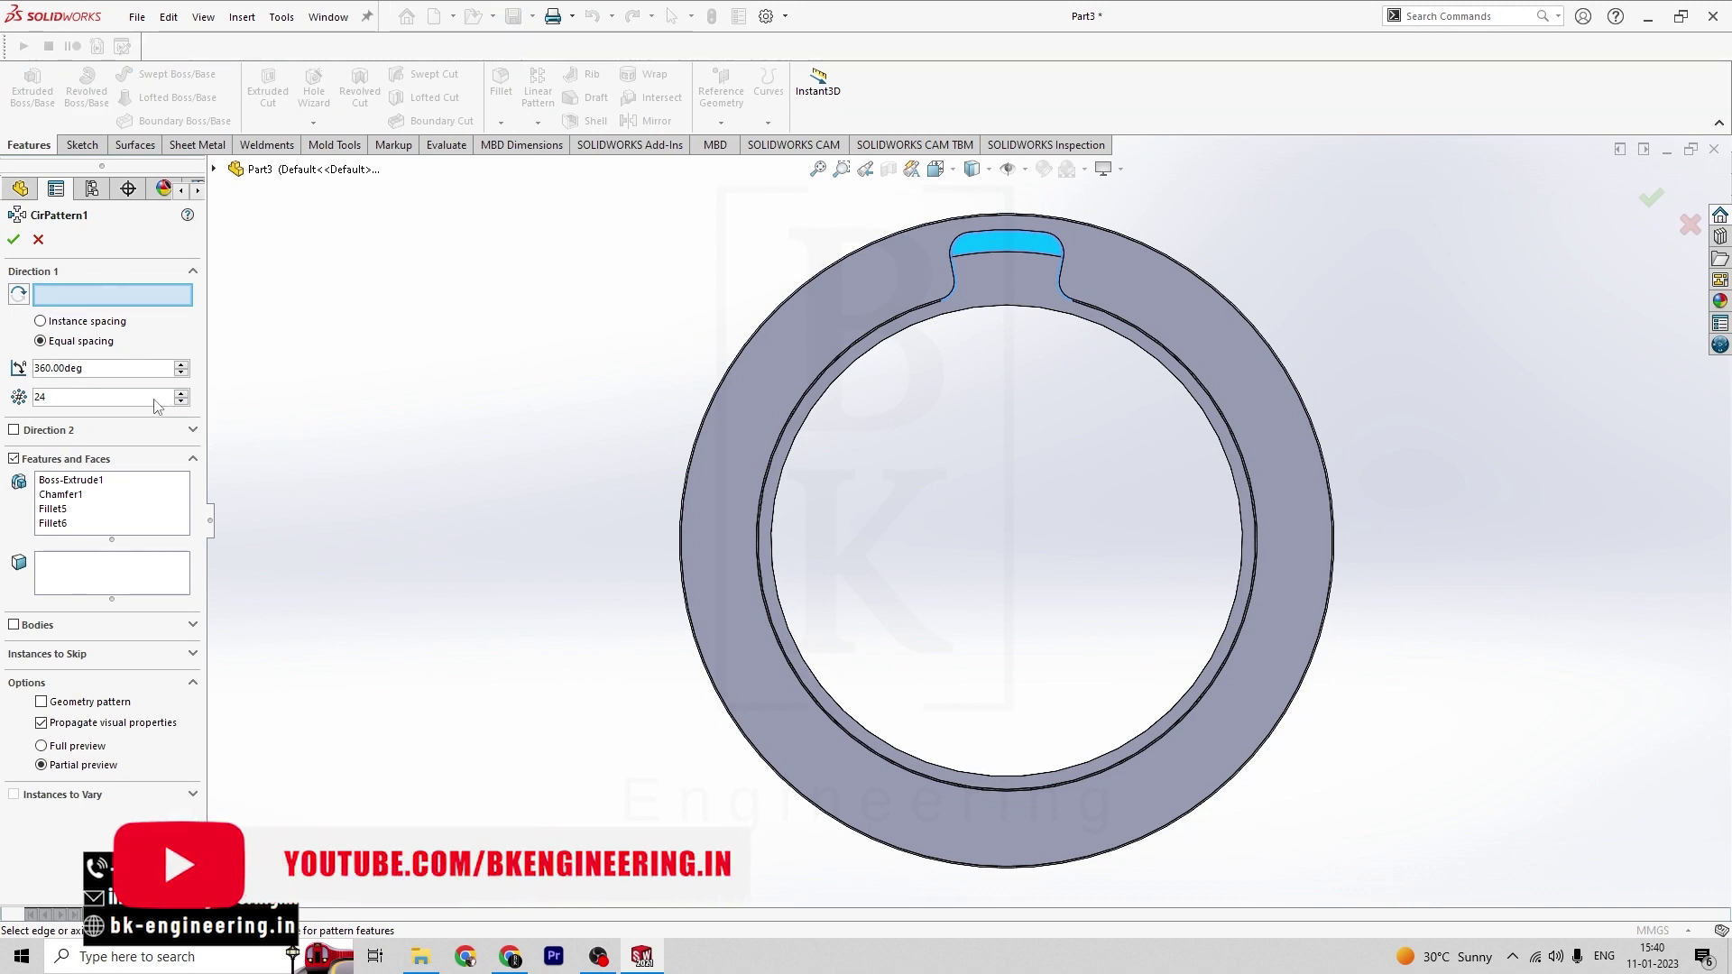
type("5")
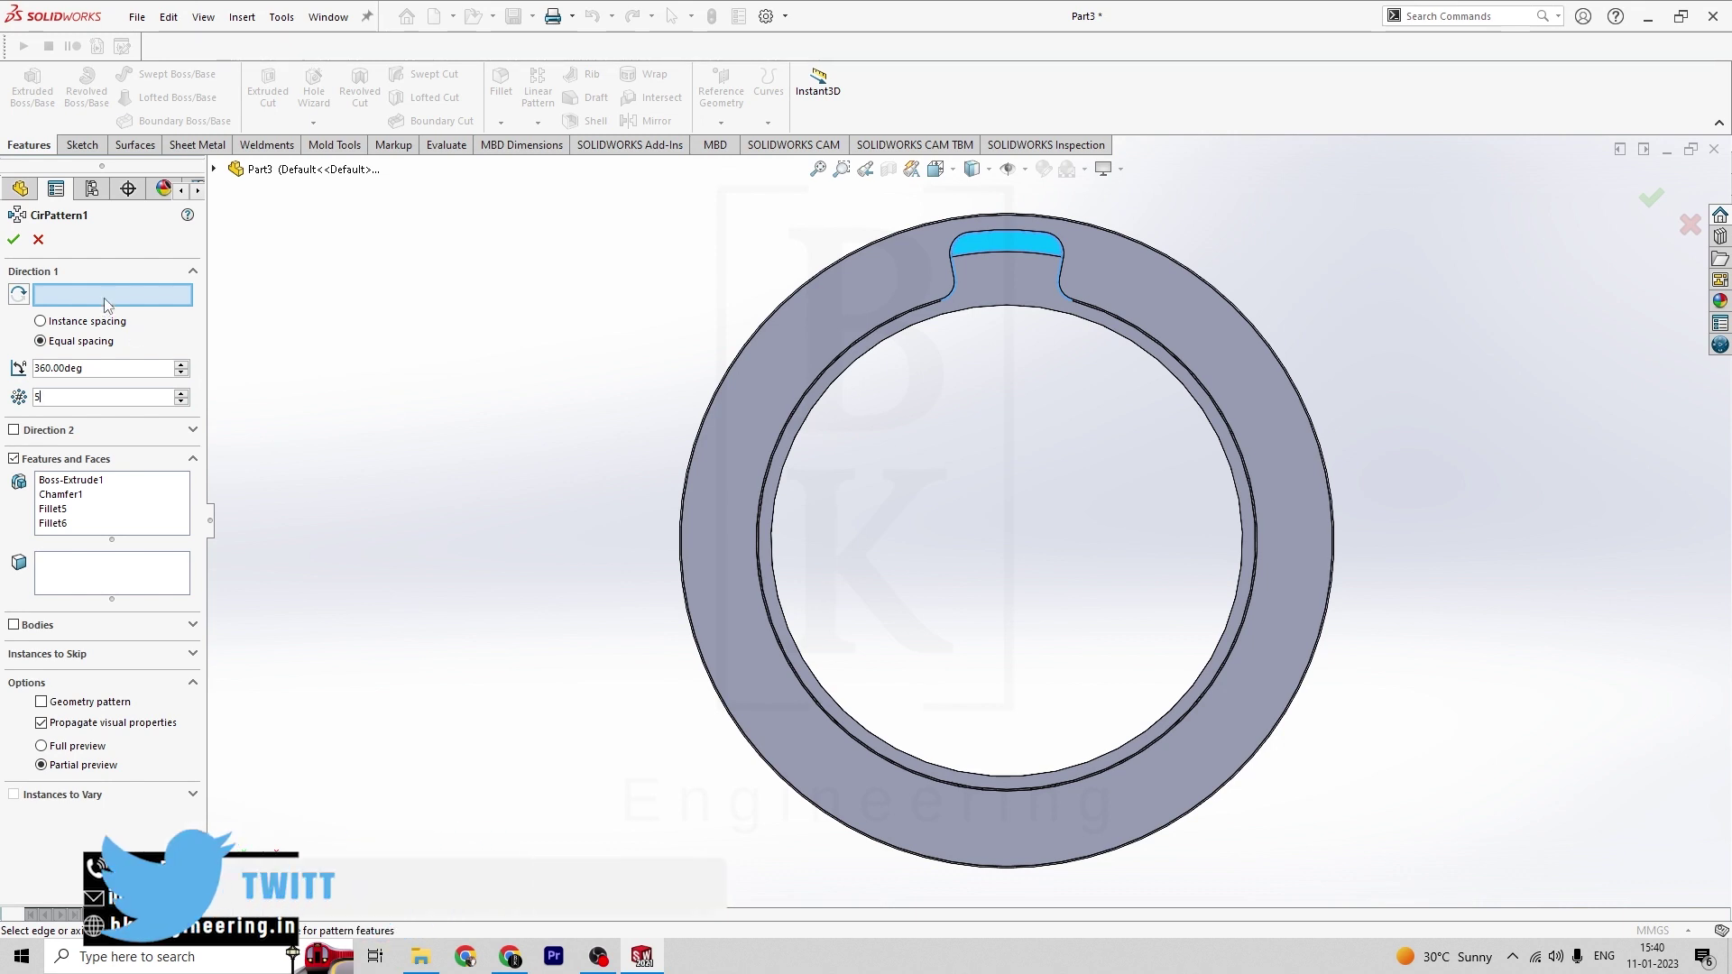
left_click(801, 424)
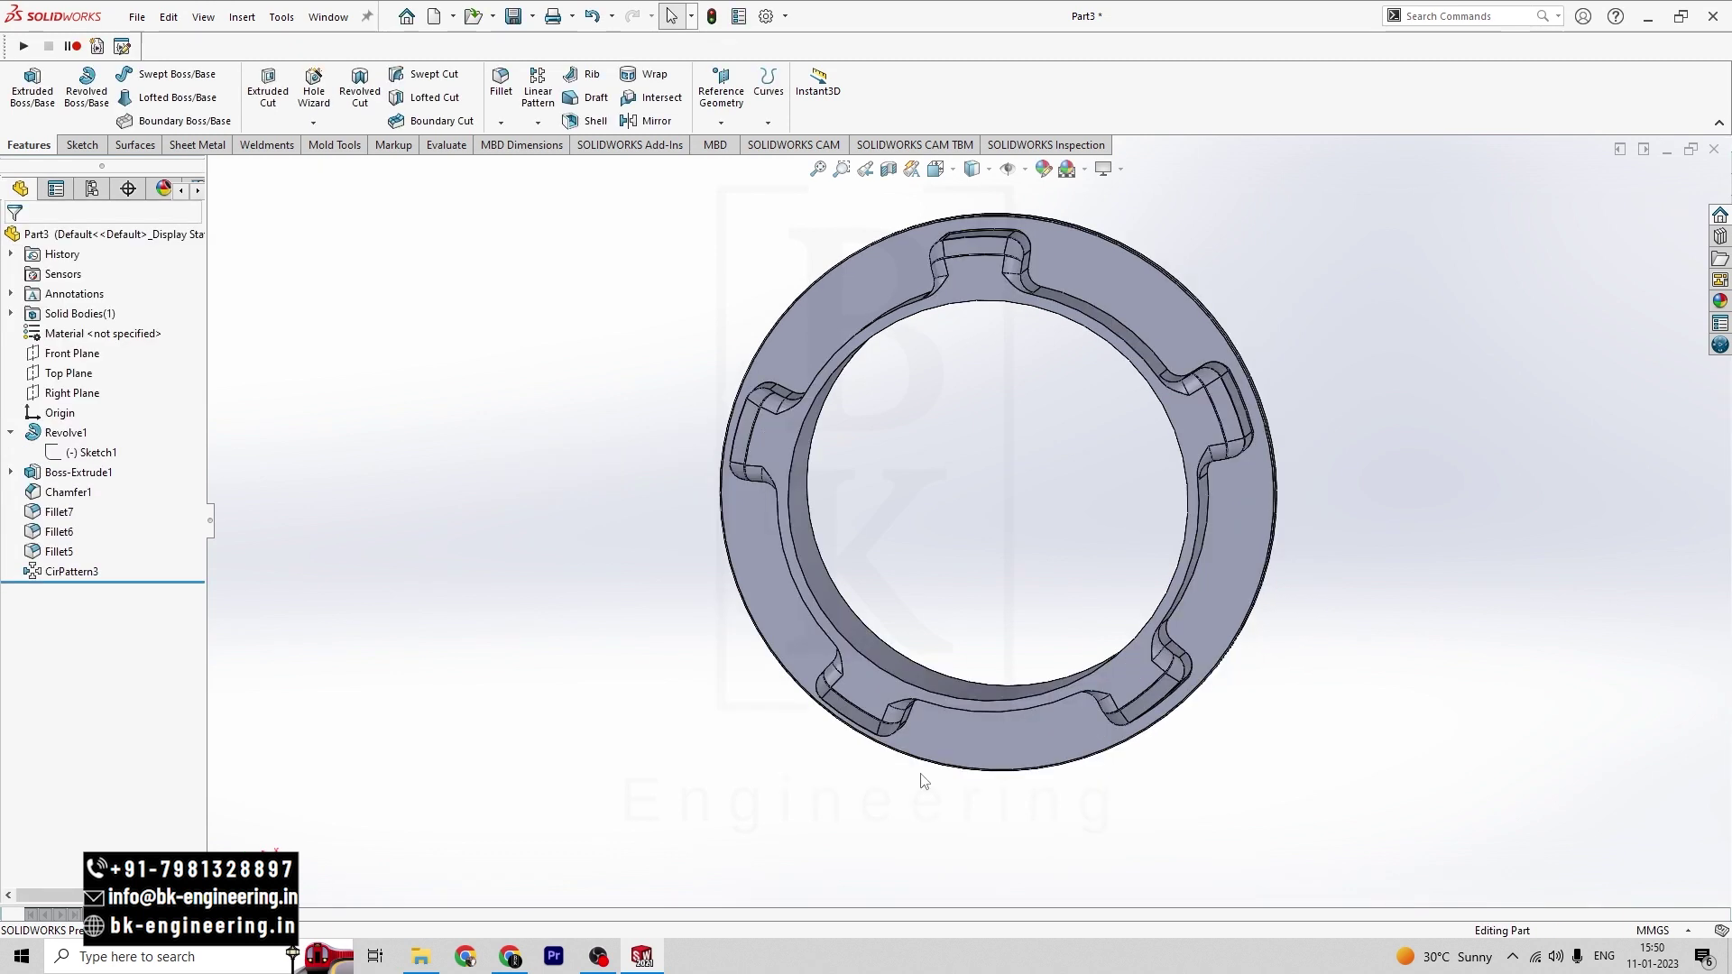
- Check the thread note in the reference drawing and start a thread on the bore's circular edge at the tab side
key("alt+Tab")
key("alt+Tab")
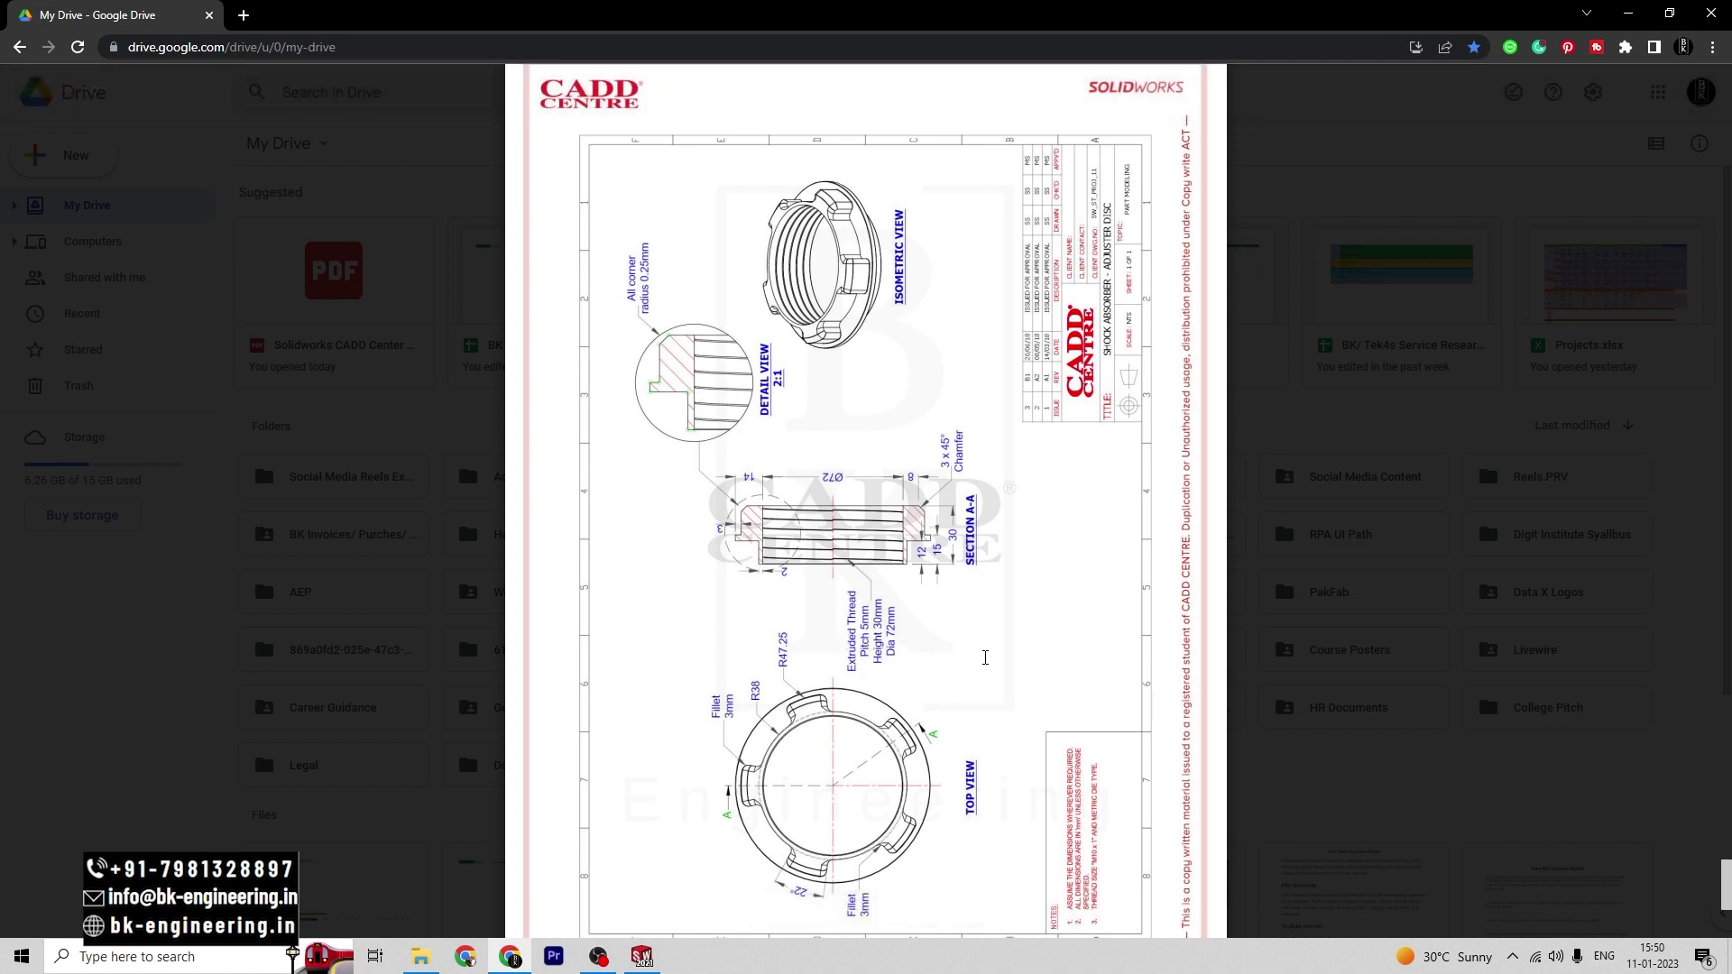
key("alt+Tab")
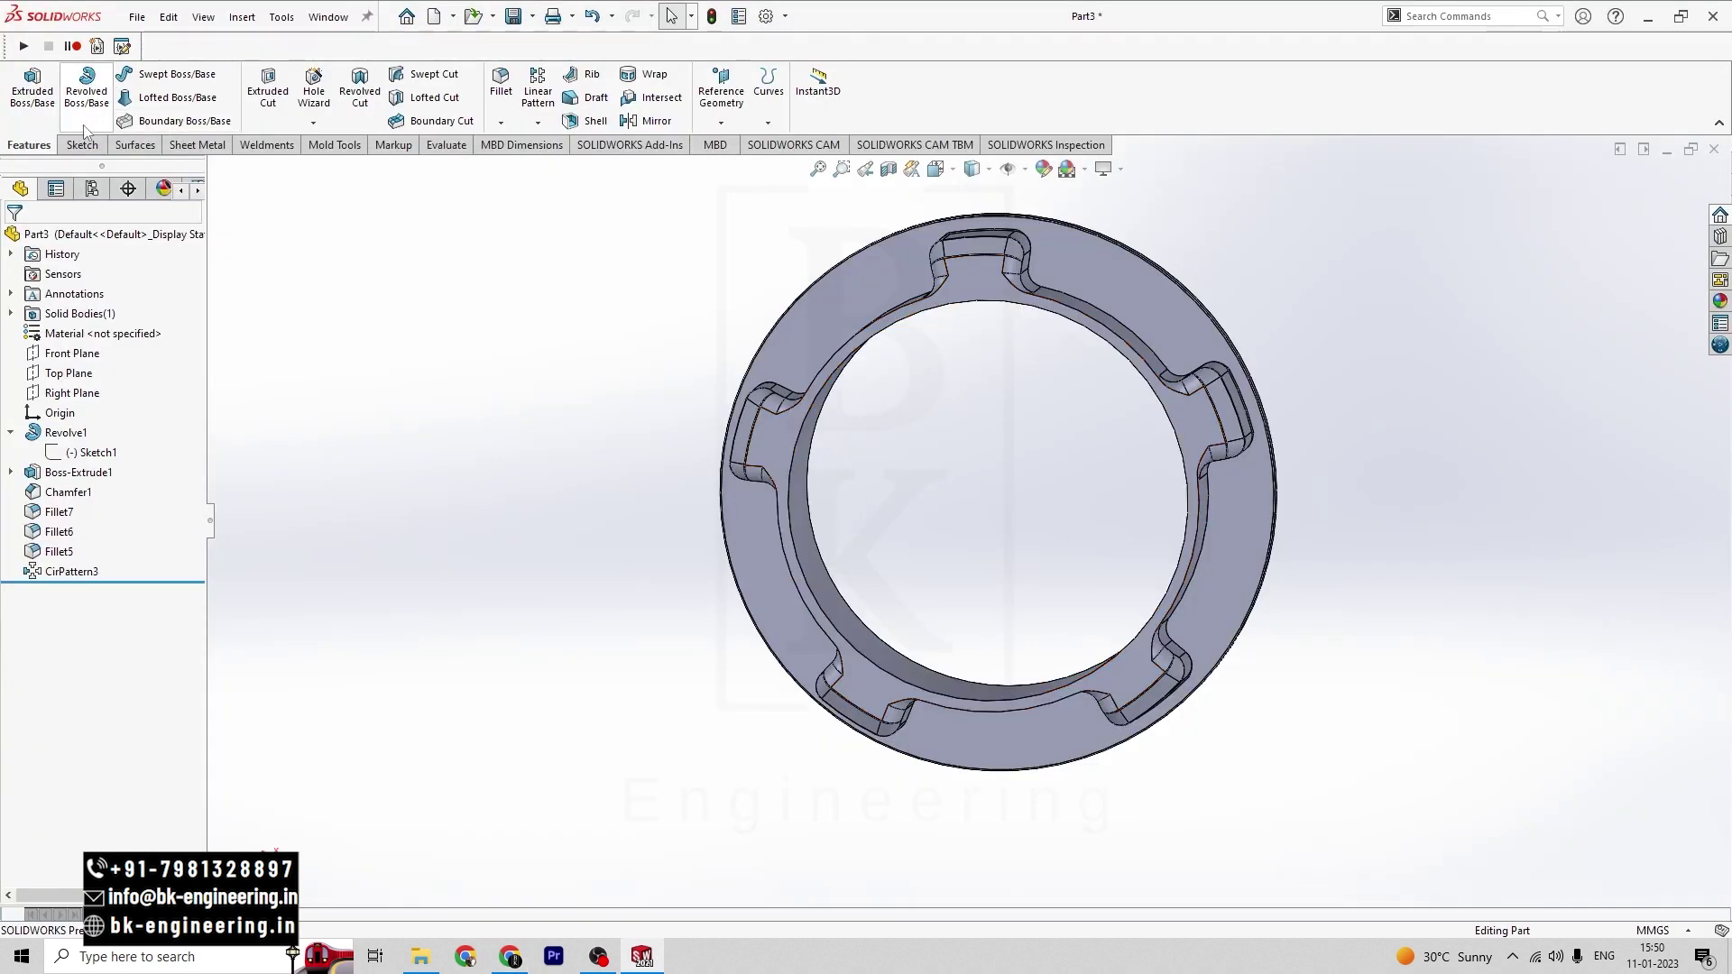
left_click(315, 123)
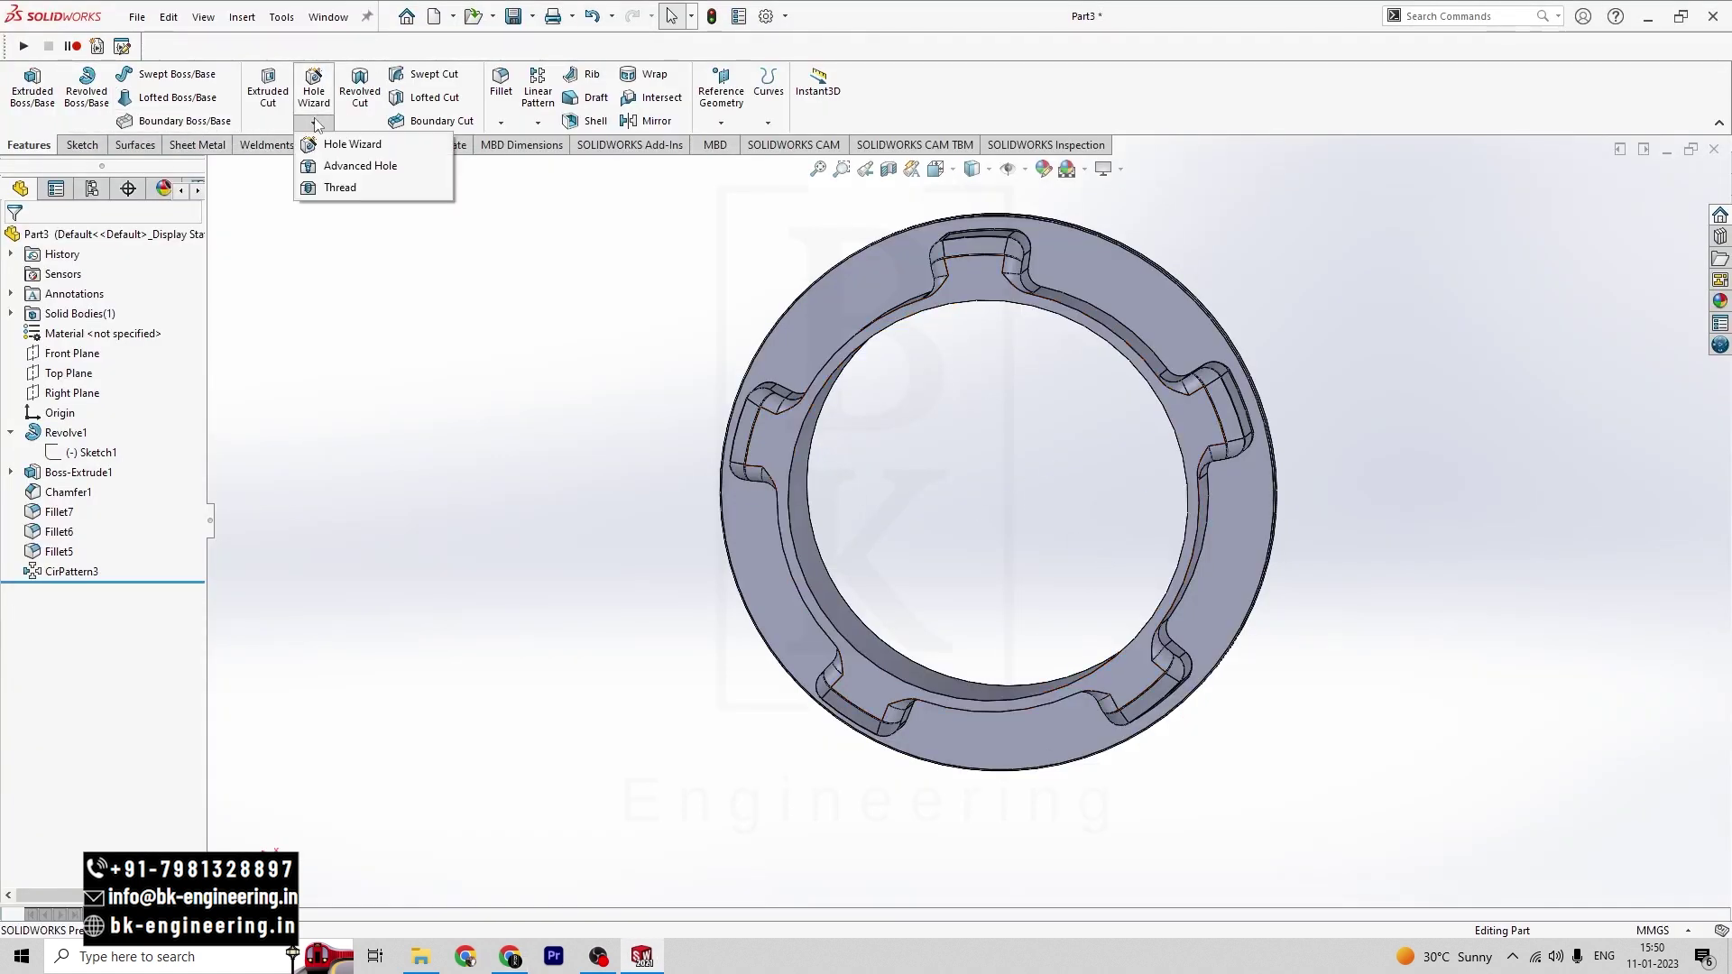
left_click(327, 188)
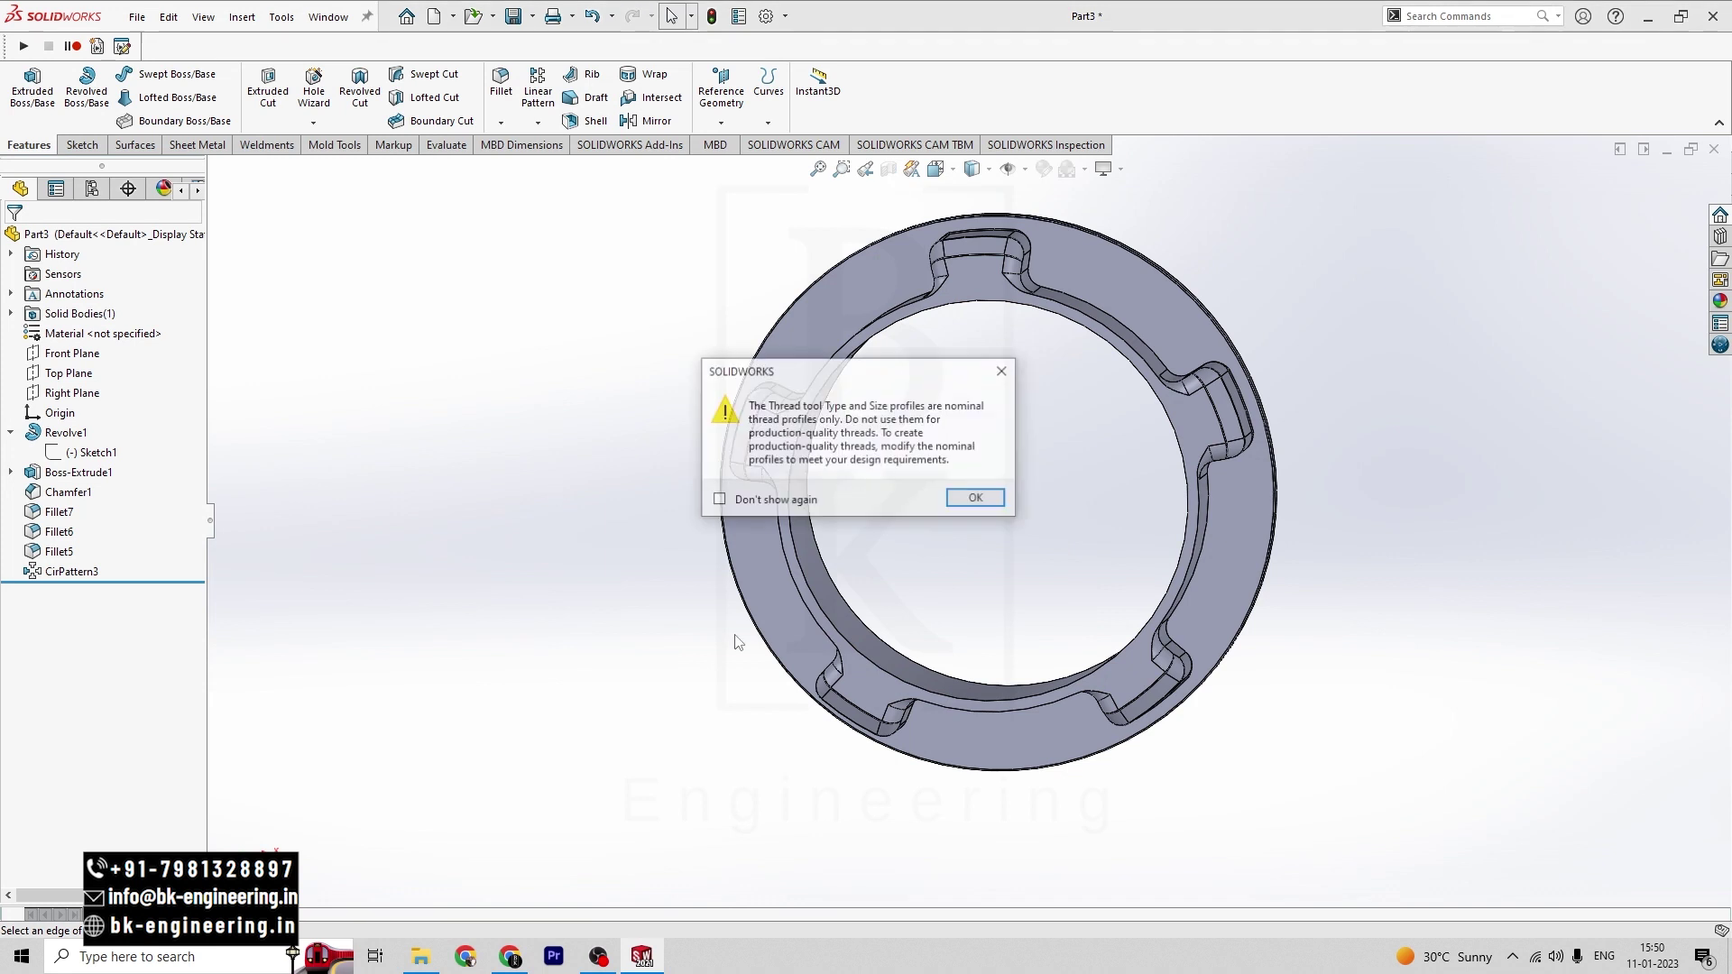
left_click(975, 501)
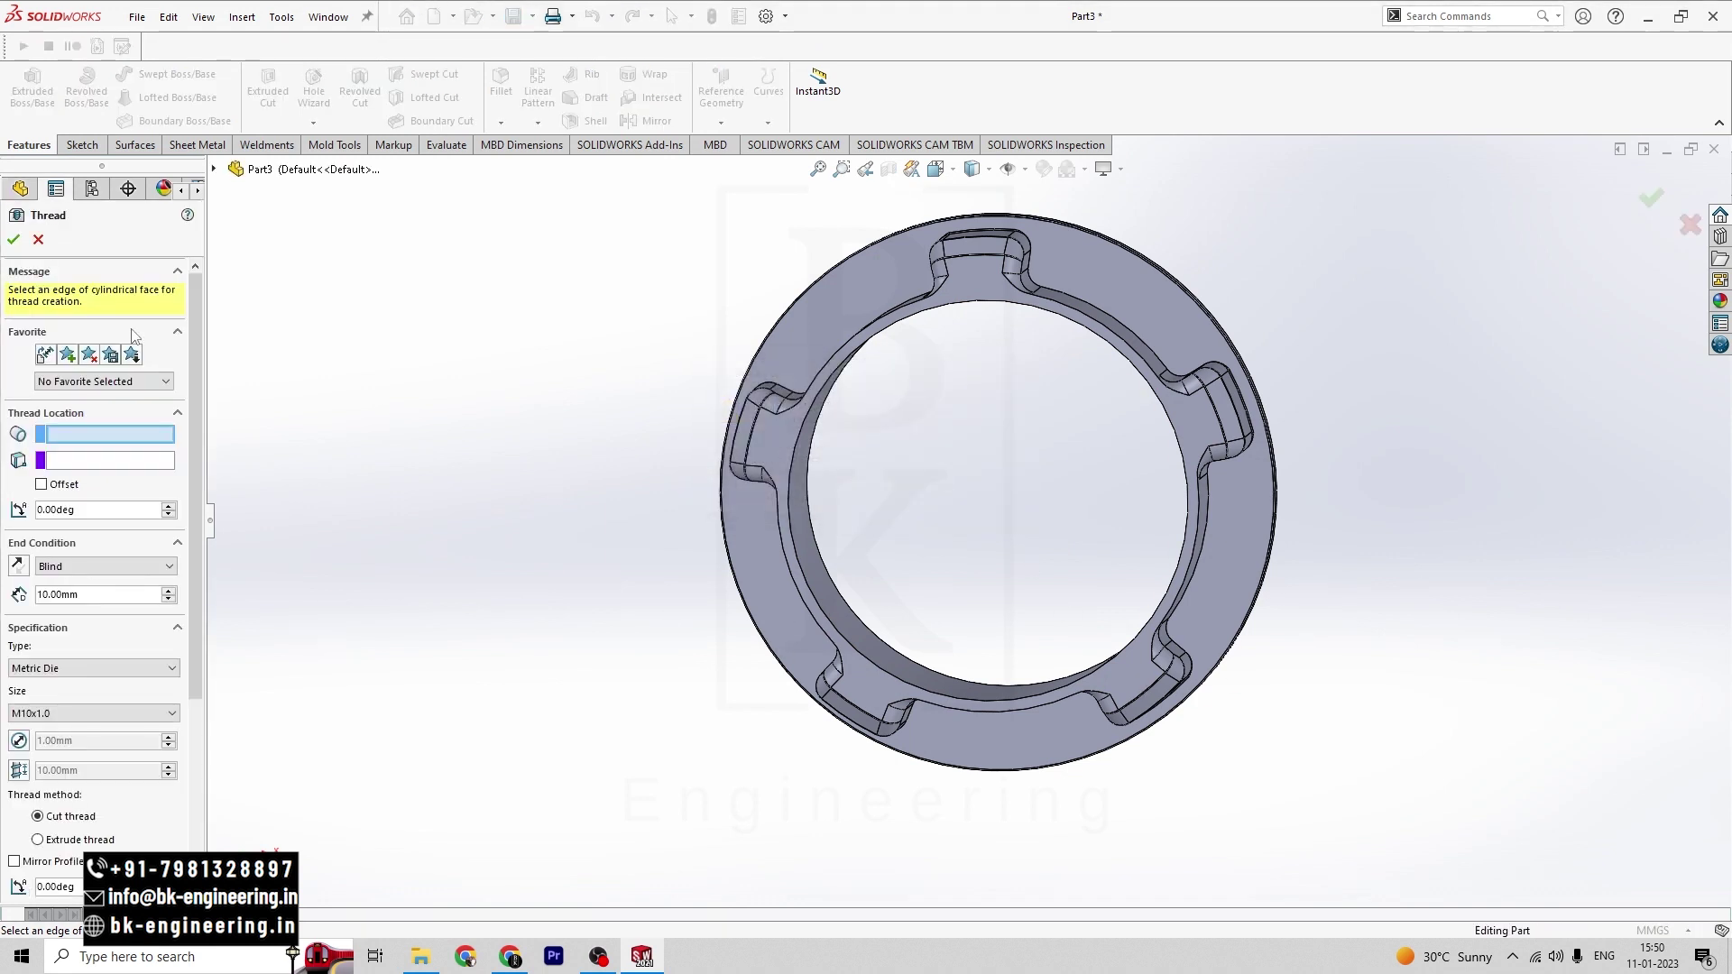
middle_click_drag(1002, 564, 957, 573)
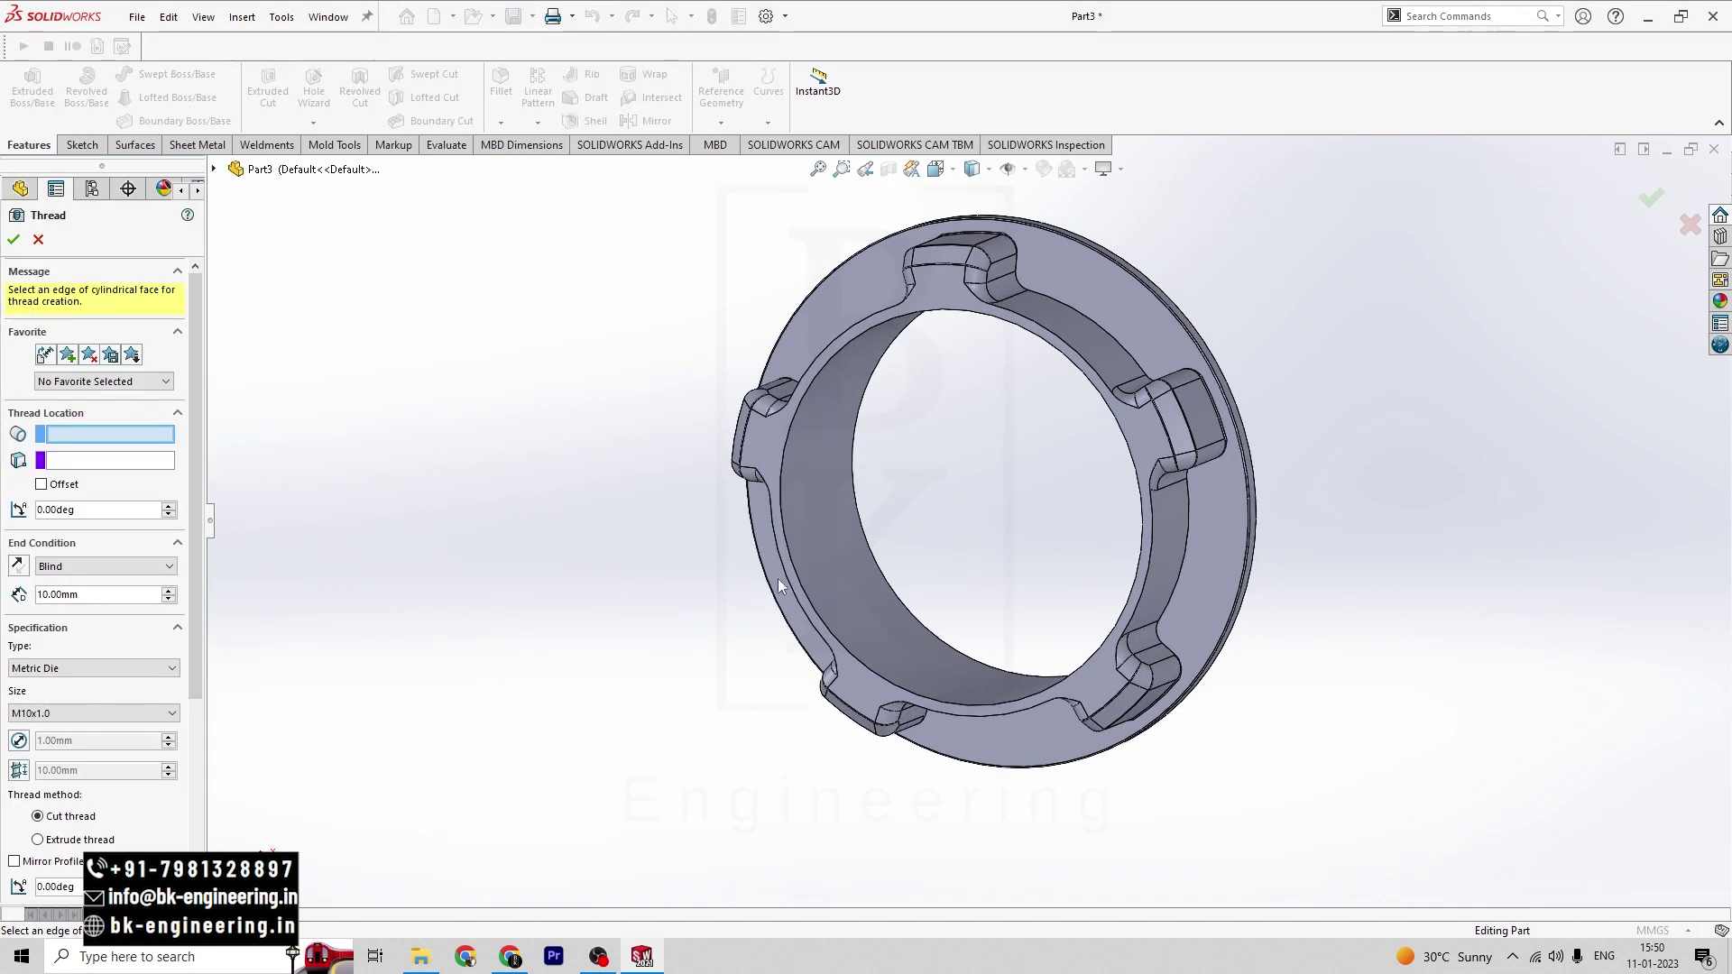
left_click(843, 650)
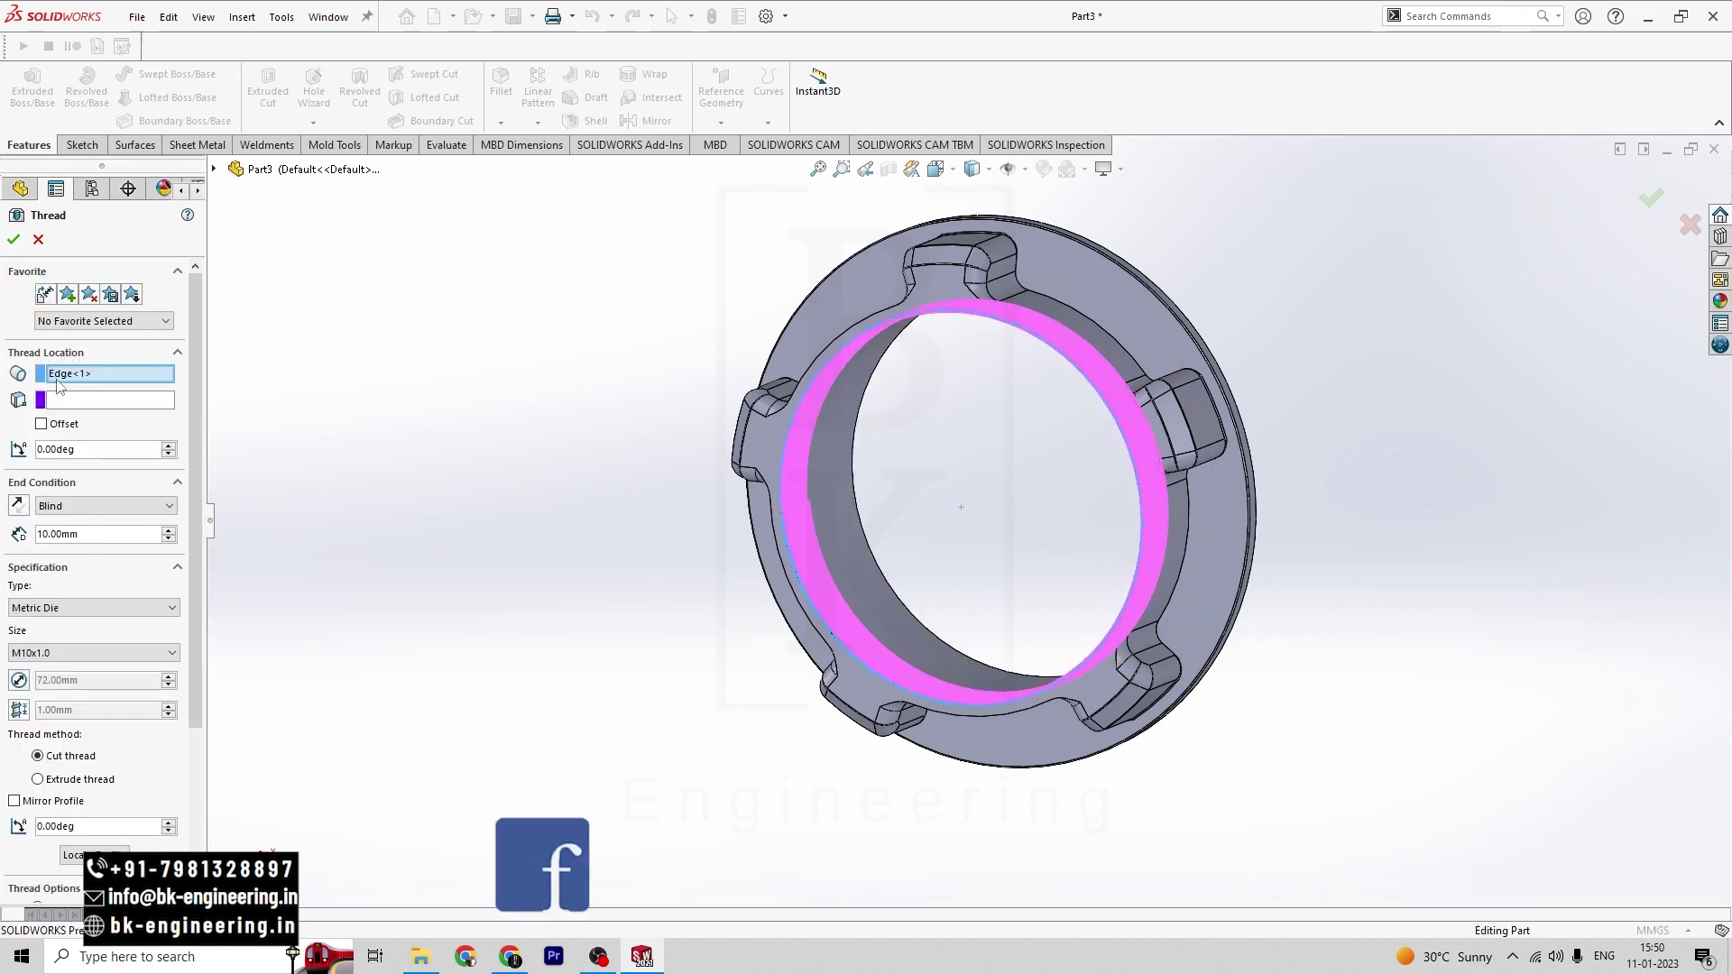
- Compare with the reference drawing's thread note and set the blind thread depth to 30 mm
key("alt+Tab")
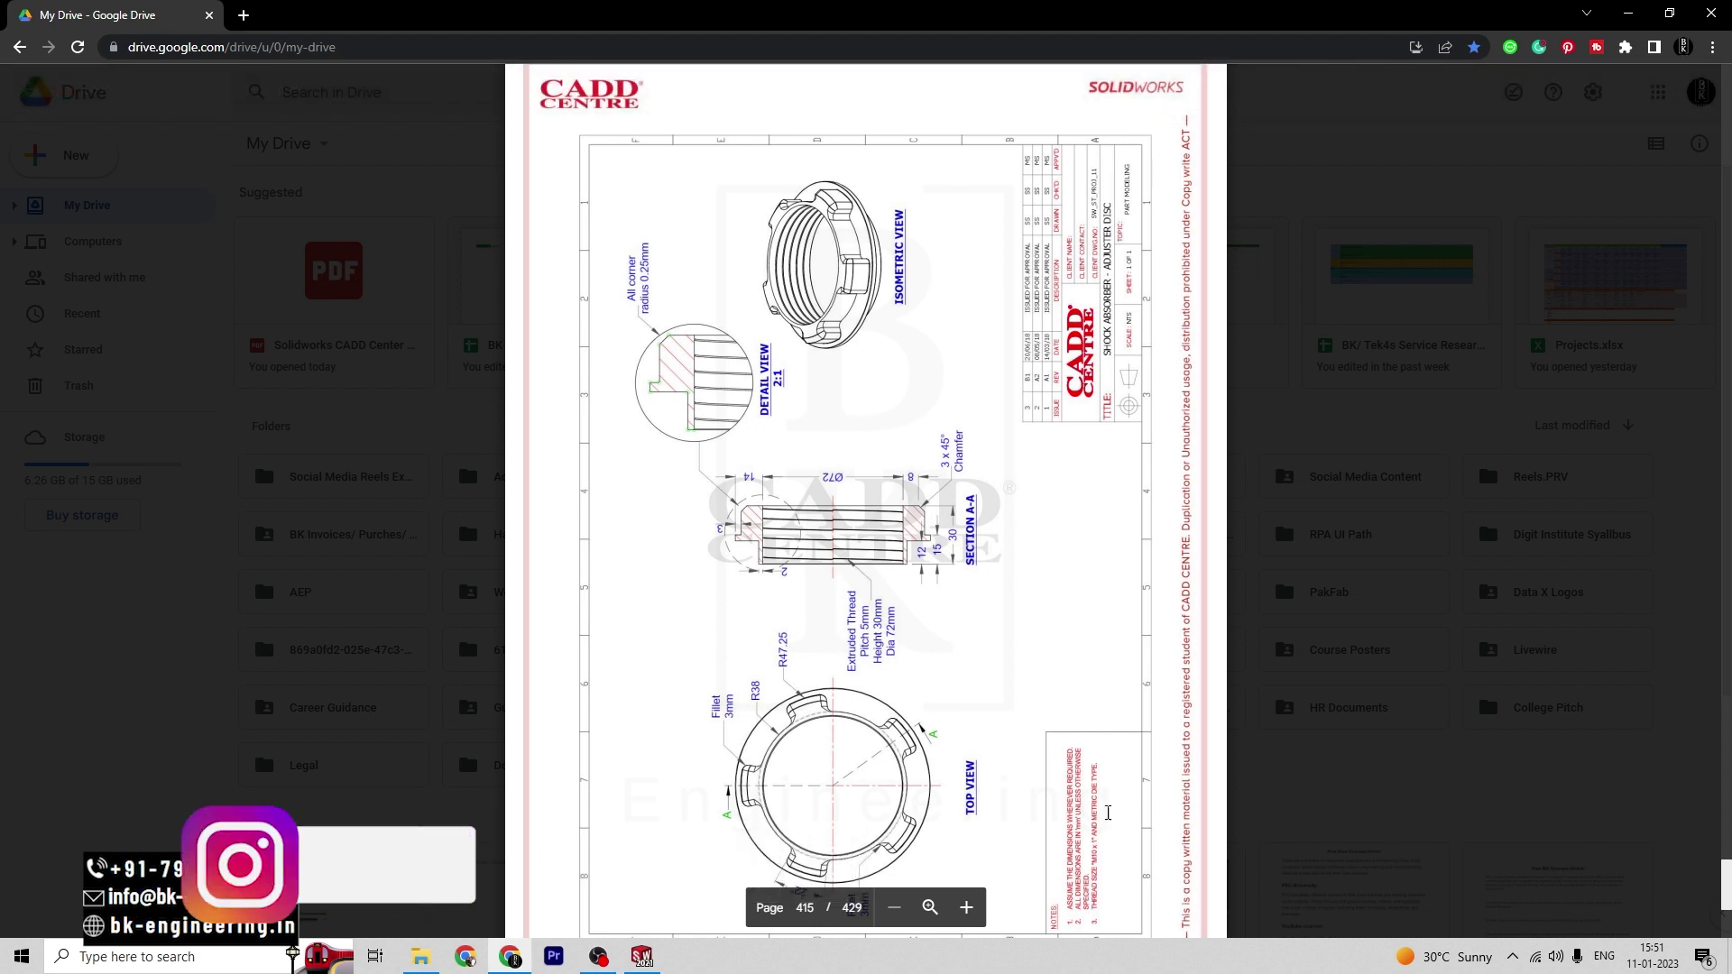
key("alt+Tab")
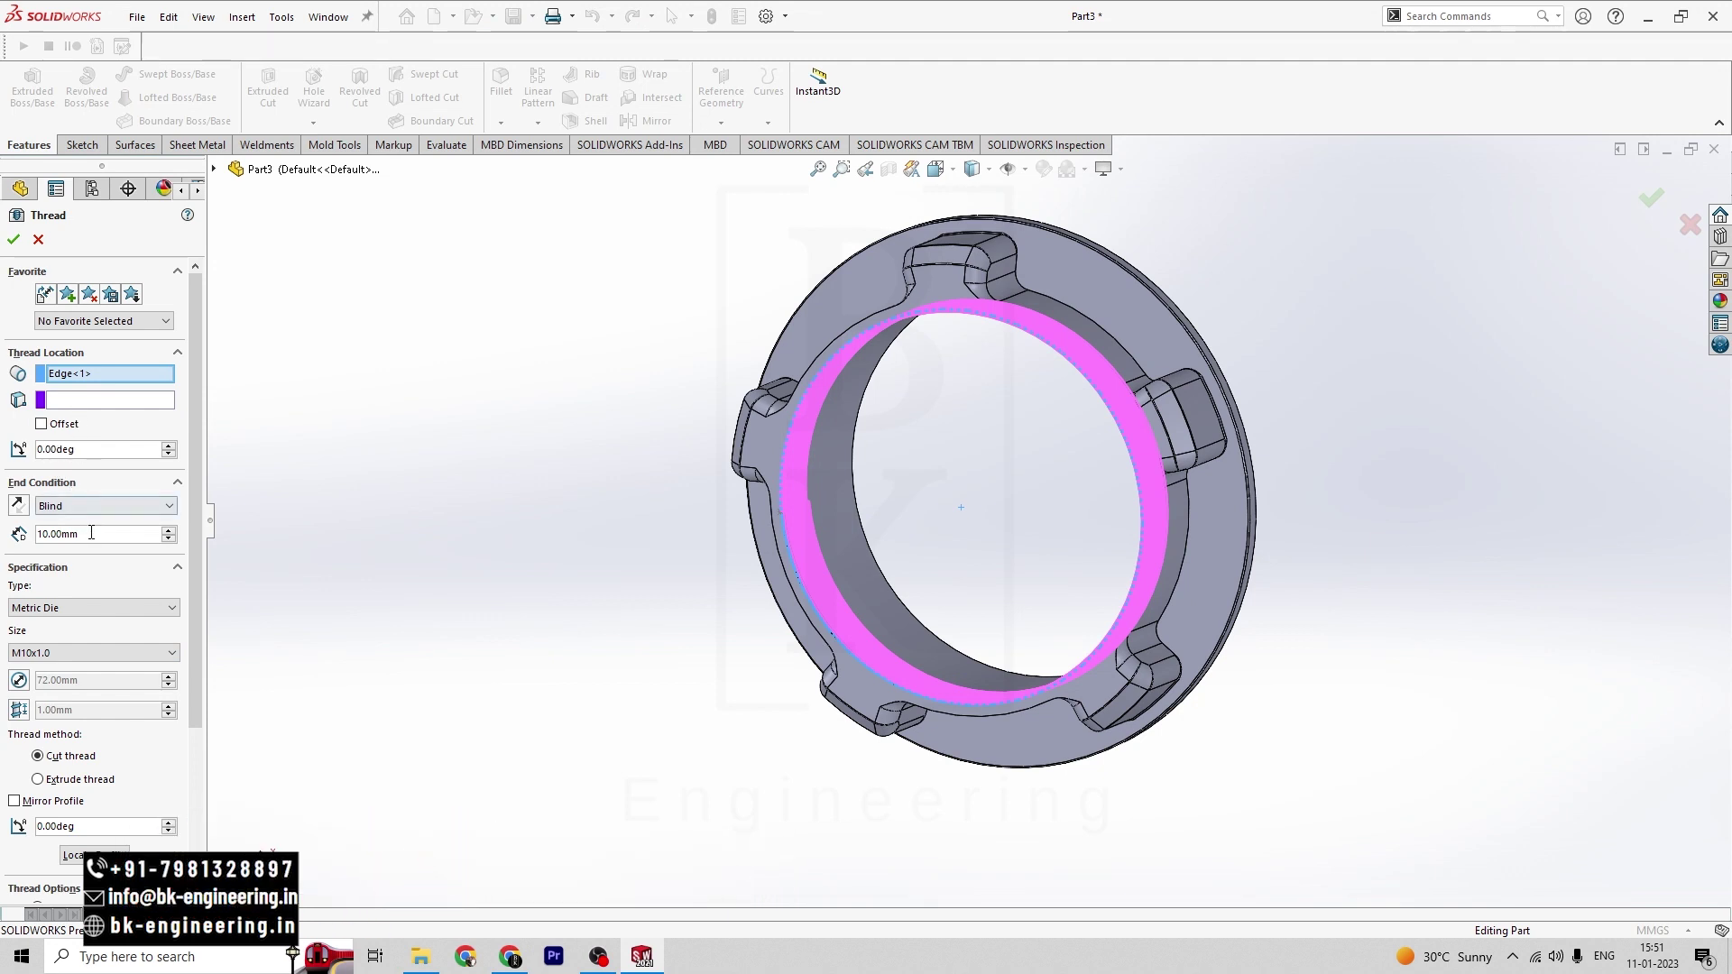
key("alt+Tab")
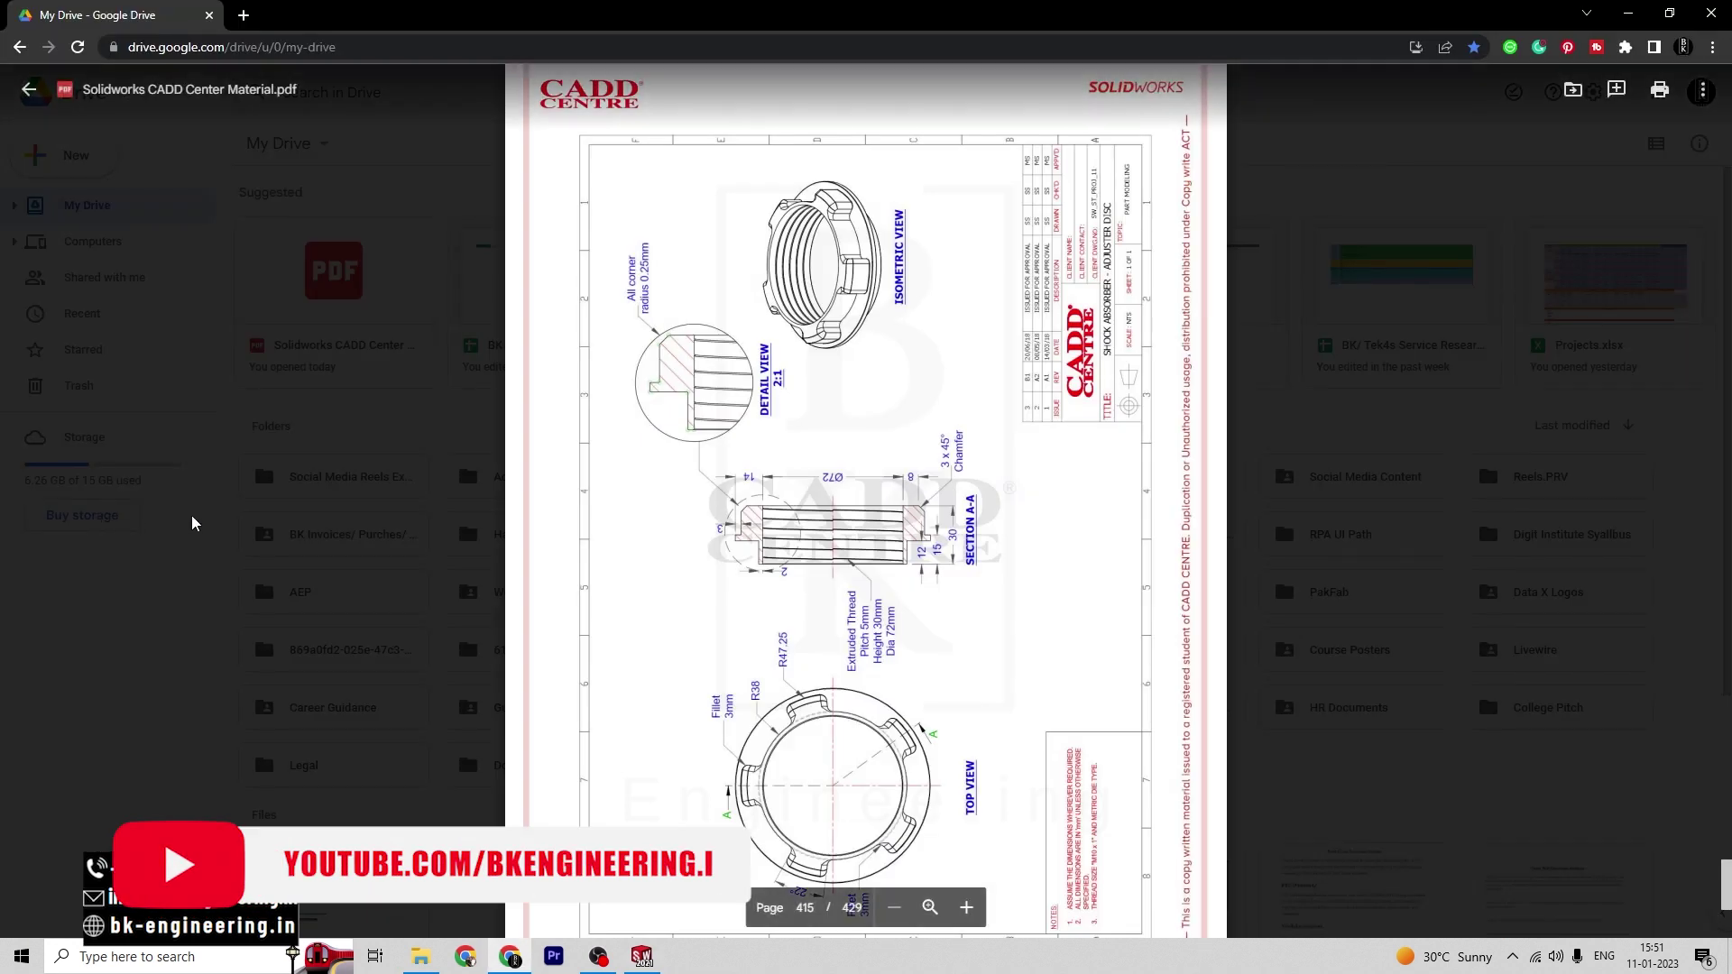
key("alt+Tab")
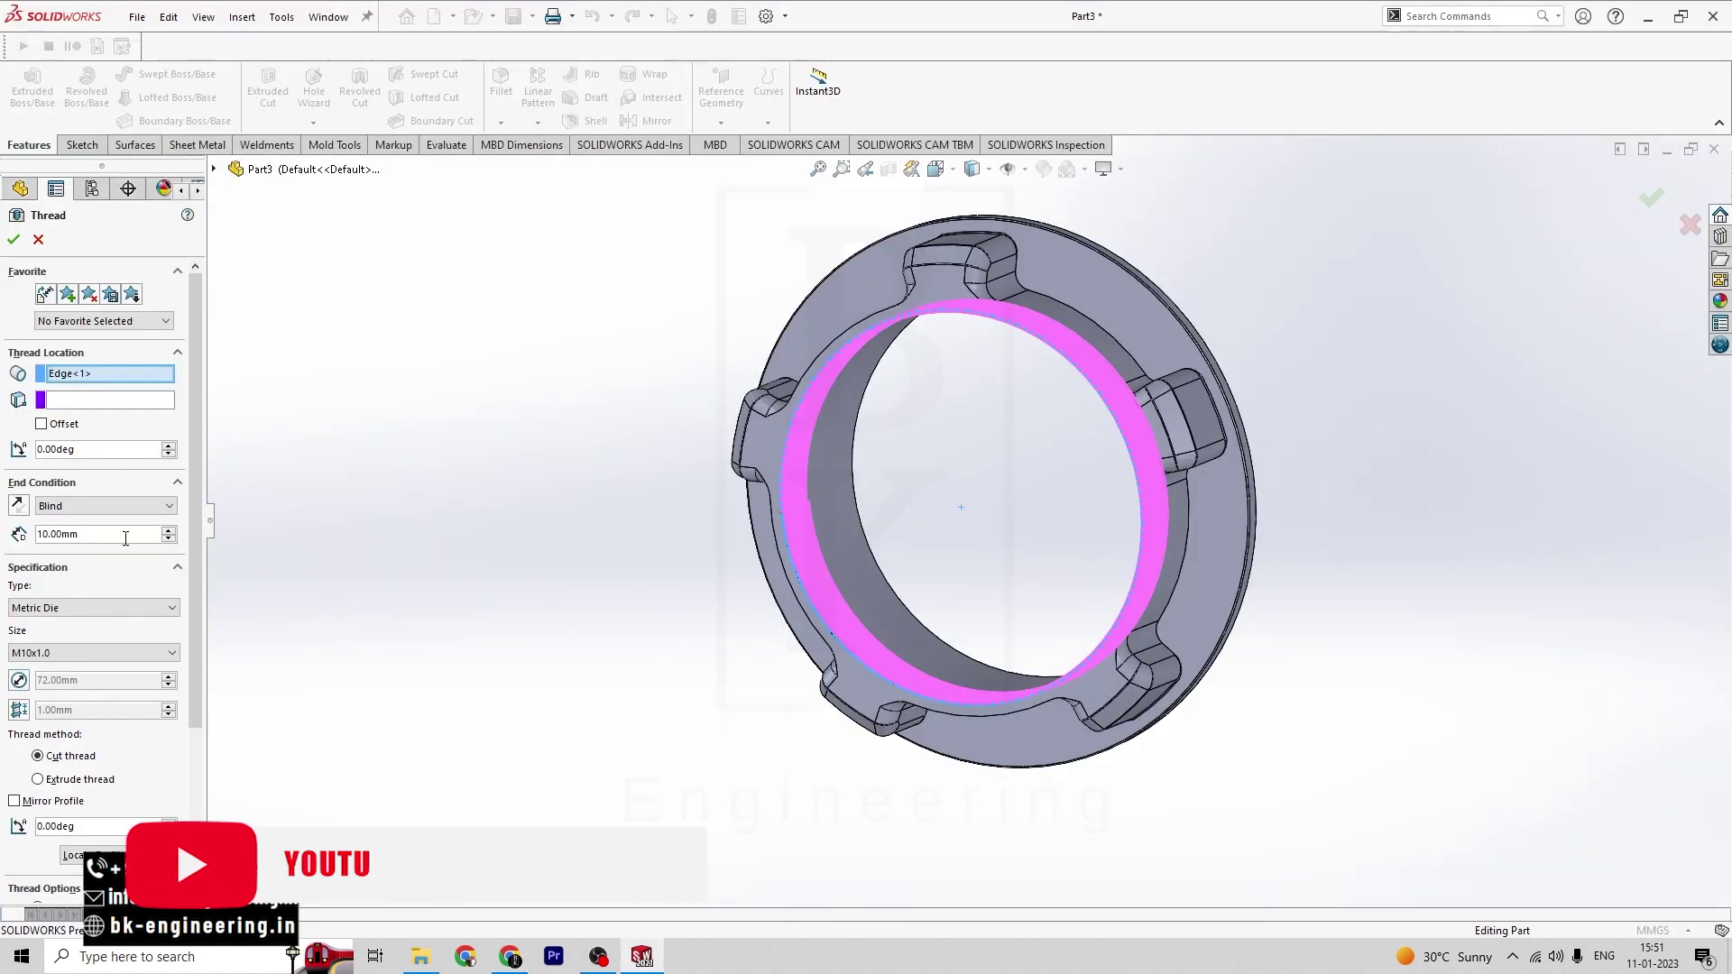
type("30")
key("Return")
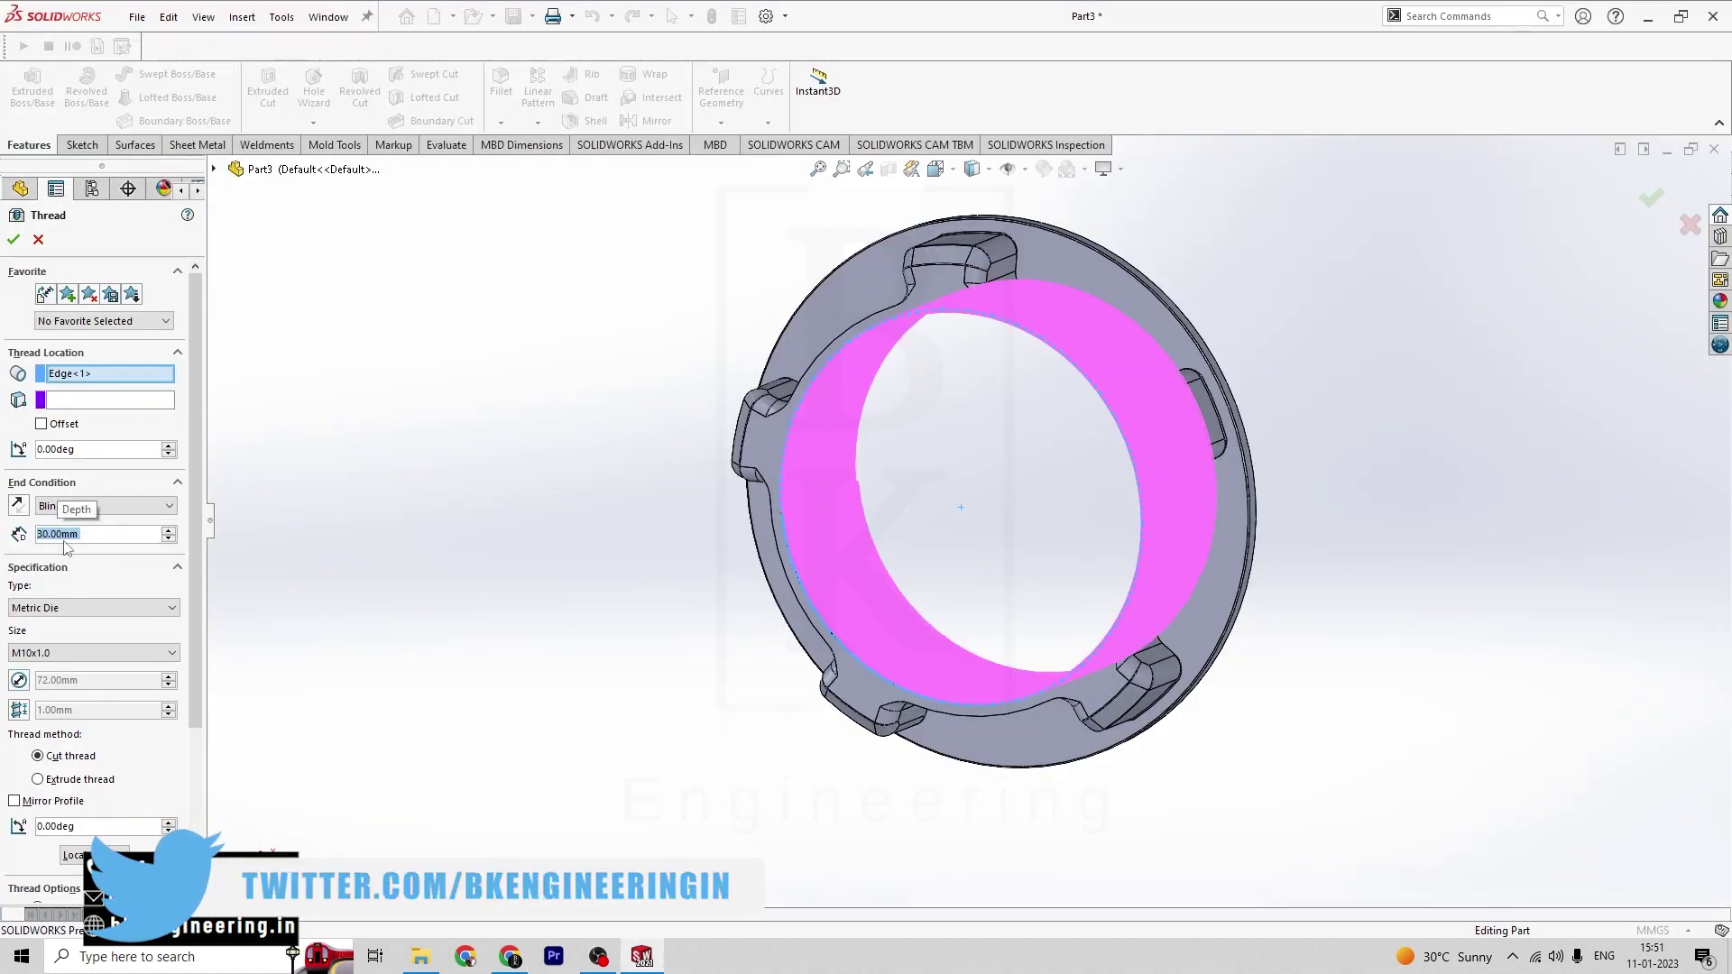
- Check the pitch in the reference drawing and try to override the thread pitch with 5 mm and an explicit mm unit
scroll(78, 708, "down", 3)
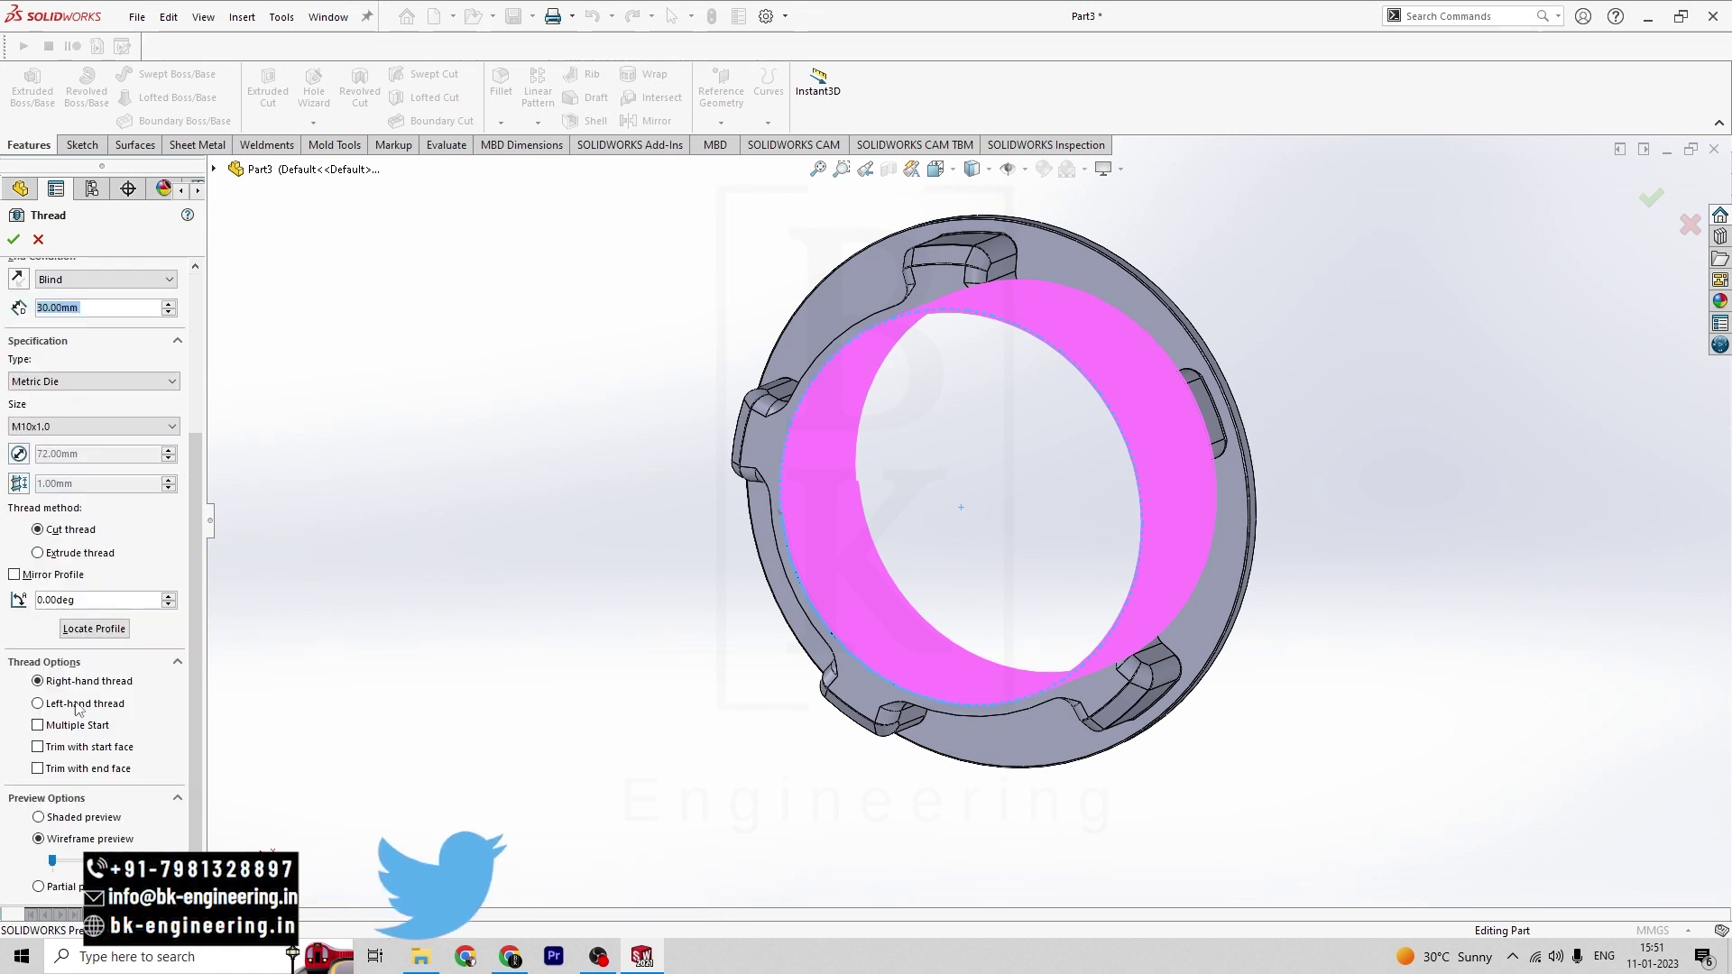
key("alt+Tab")
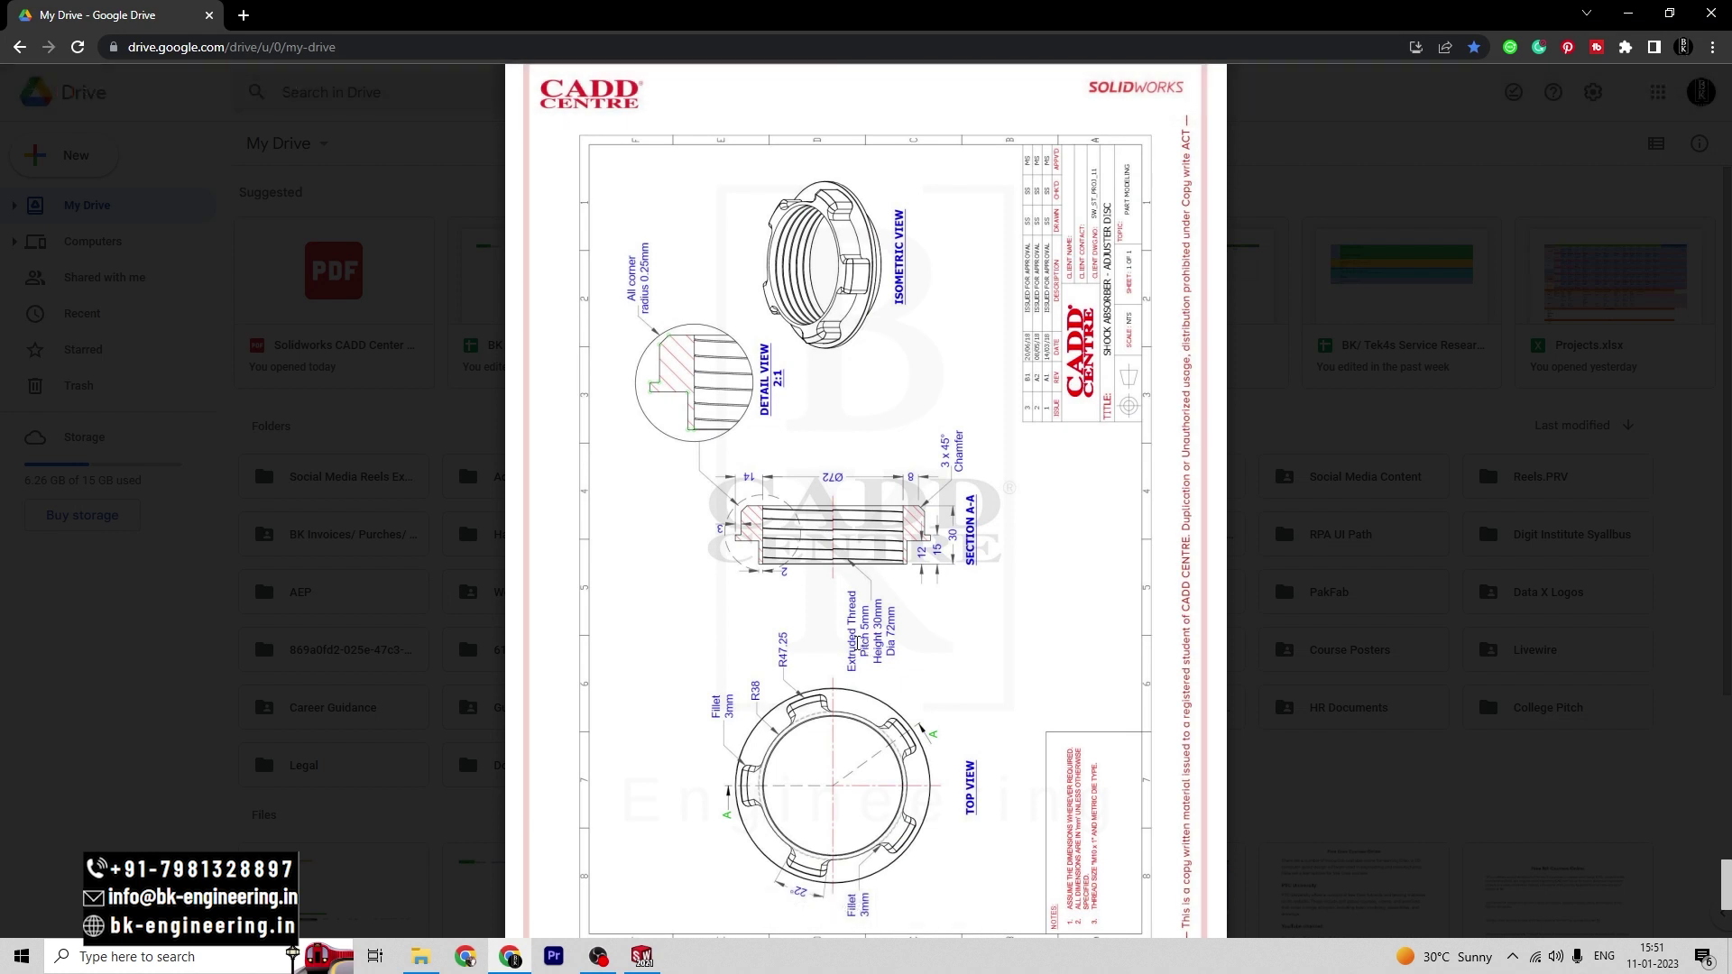
key("alt+Tab")
left_click(18, 484)
type("5.00mm")
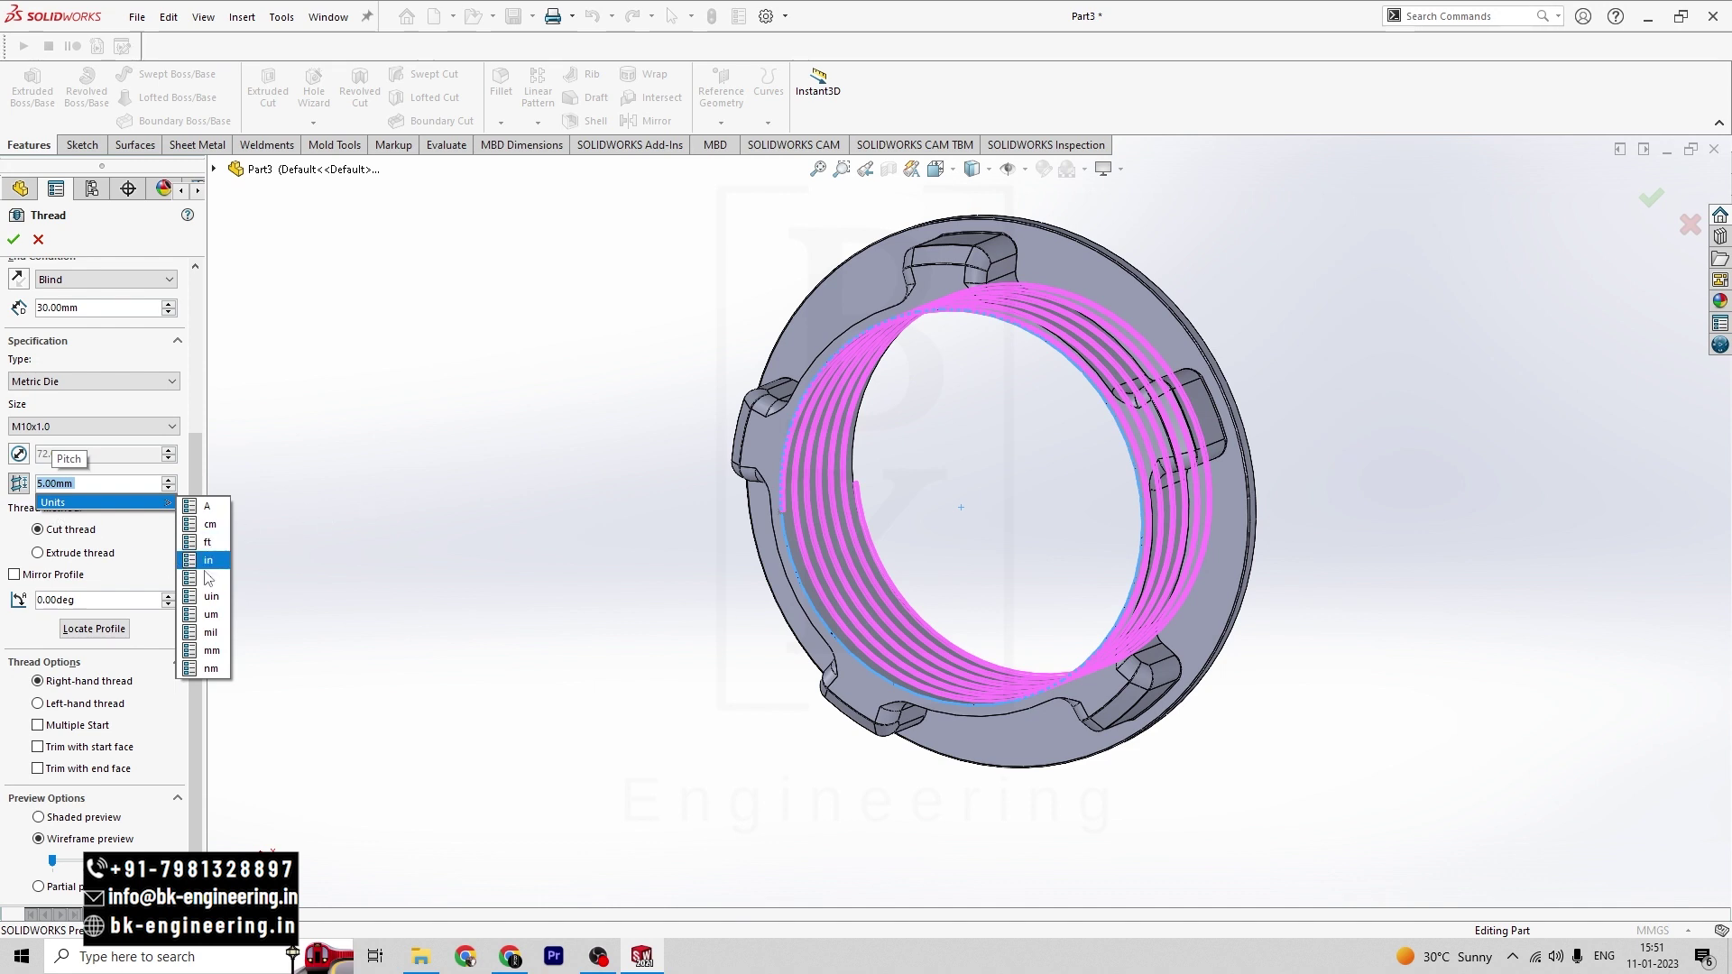
left_click(211, 650)
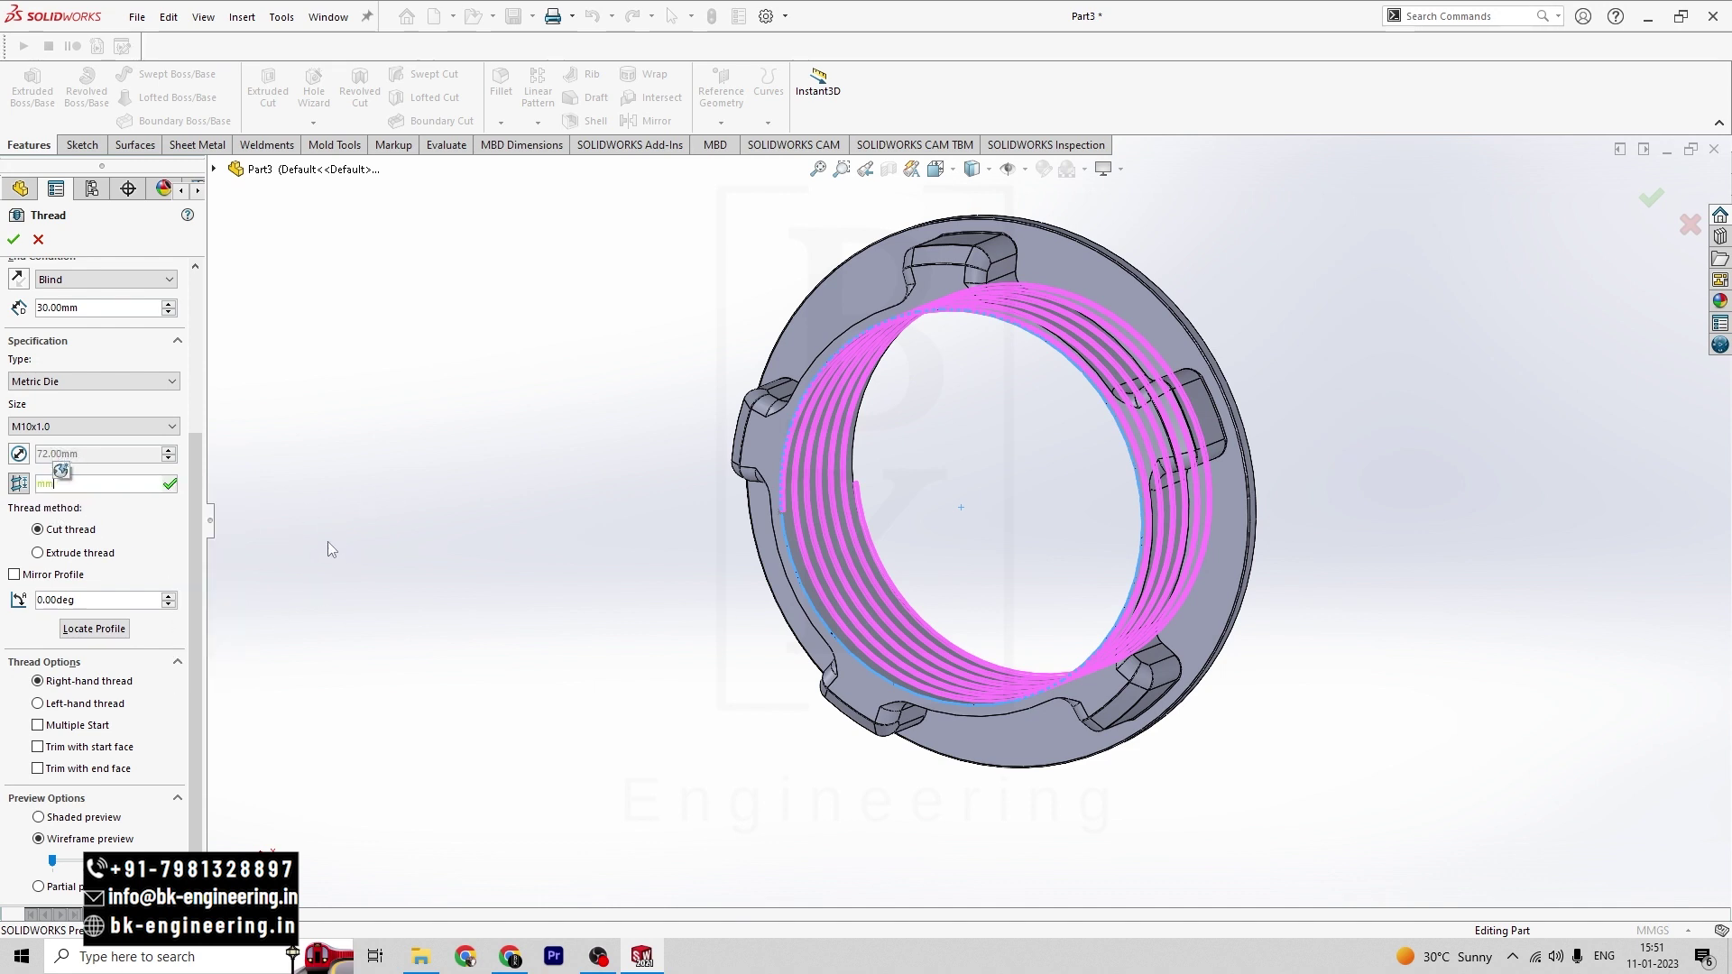
left_click(170, 484)
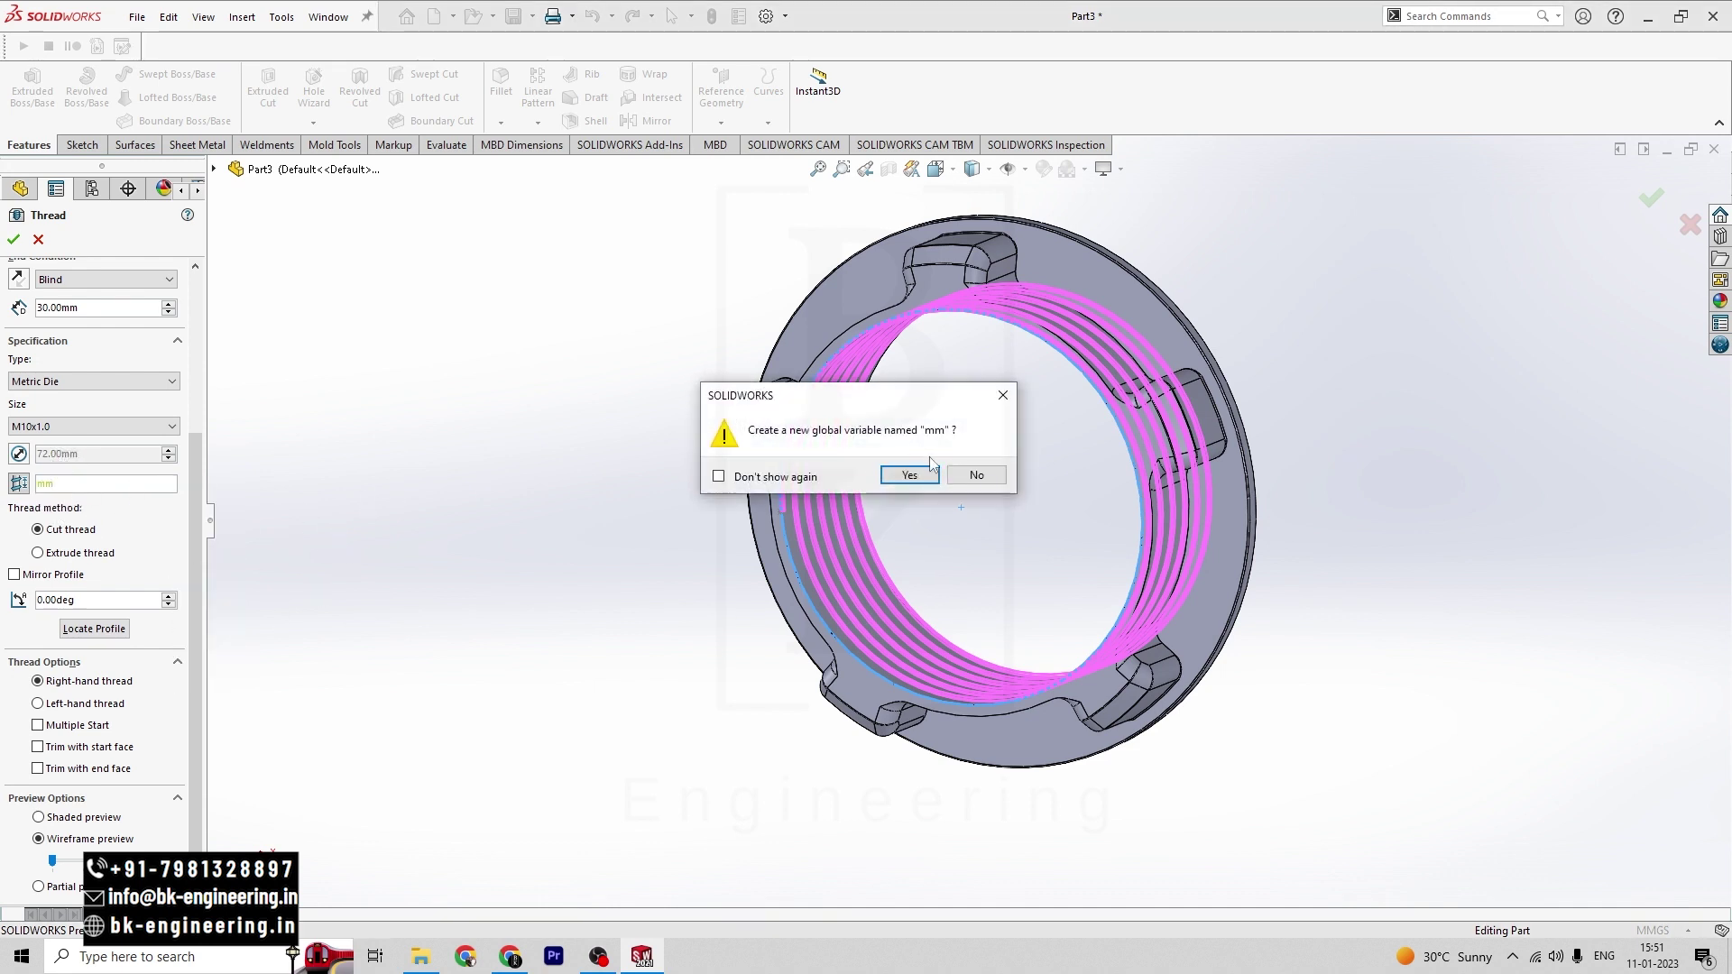
left_click(1003, 396)
left_click(24, 488)
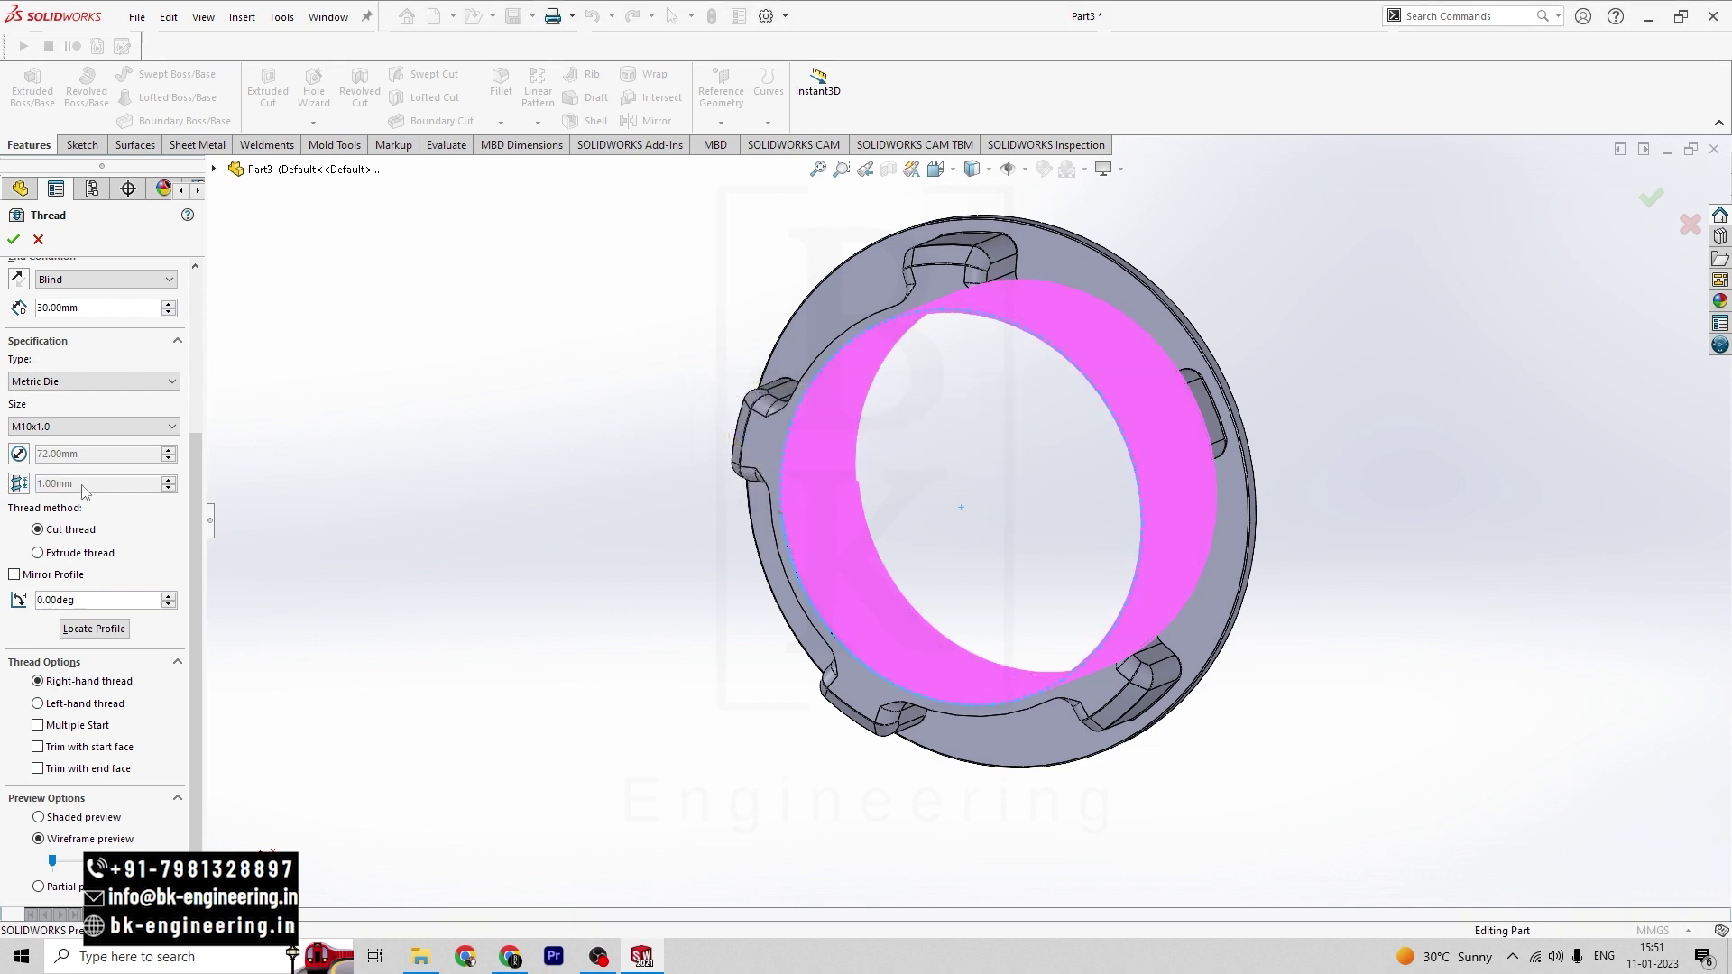
- Override the thread pitch with 5 mm, without creating a global variable
left_click(19, 485)
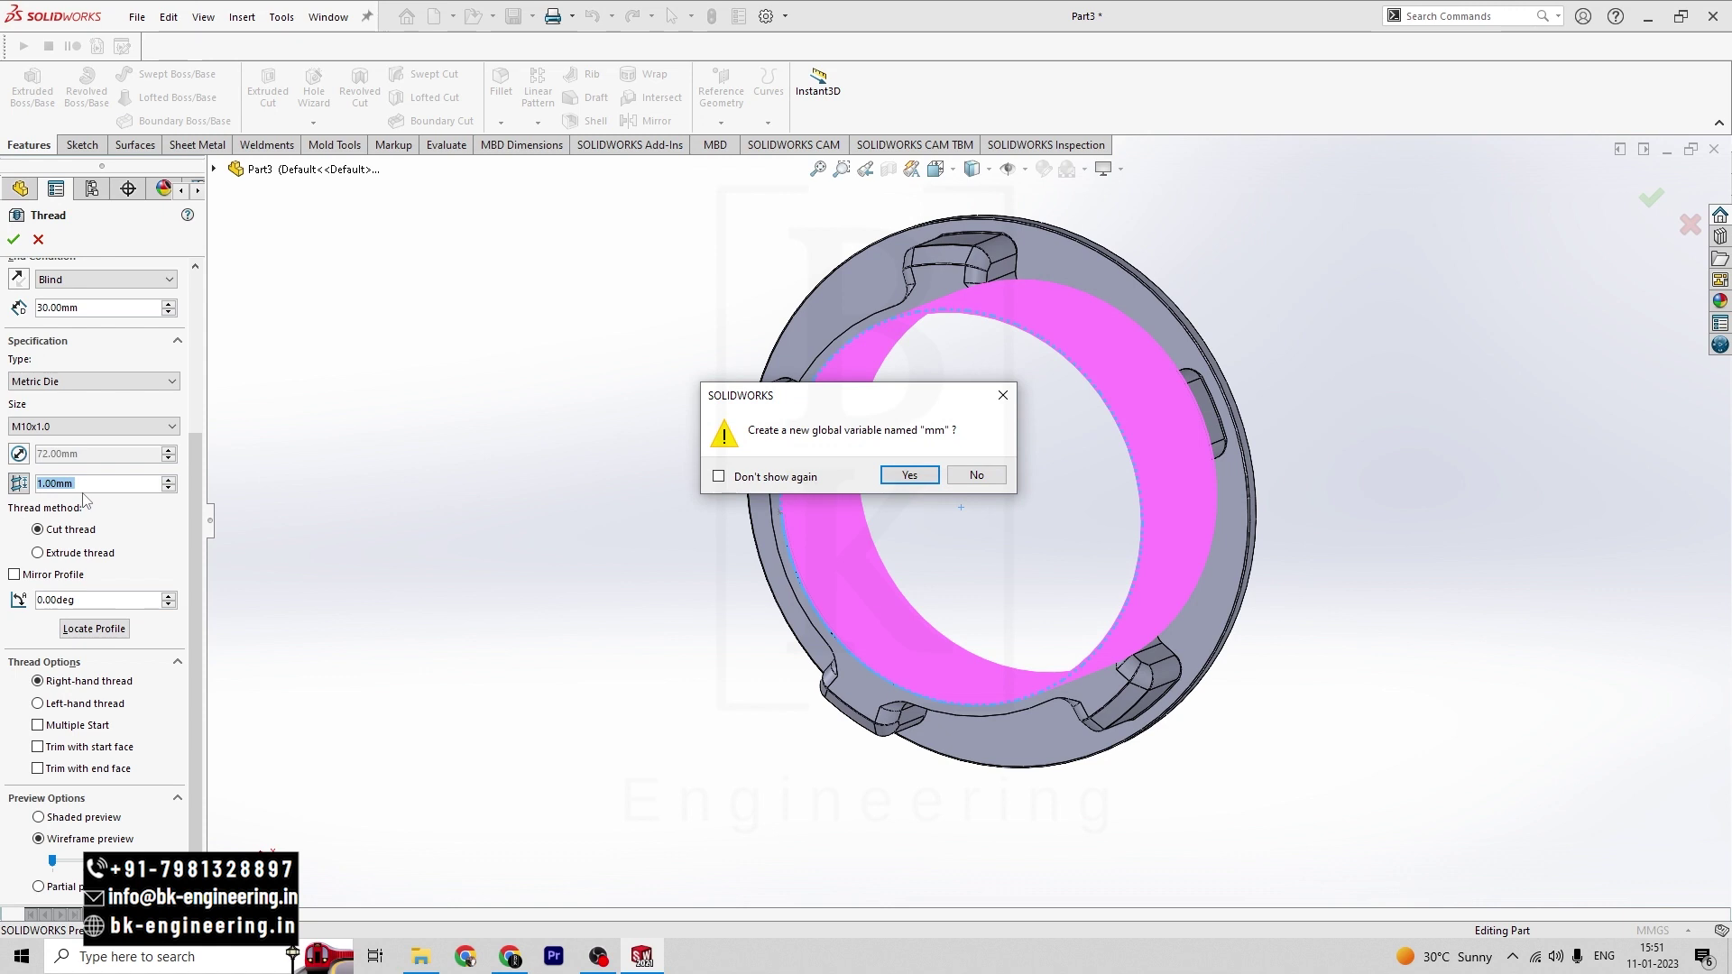
key("Escape")
type("5")
key("Return")
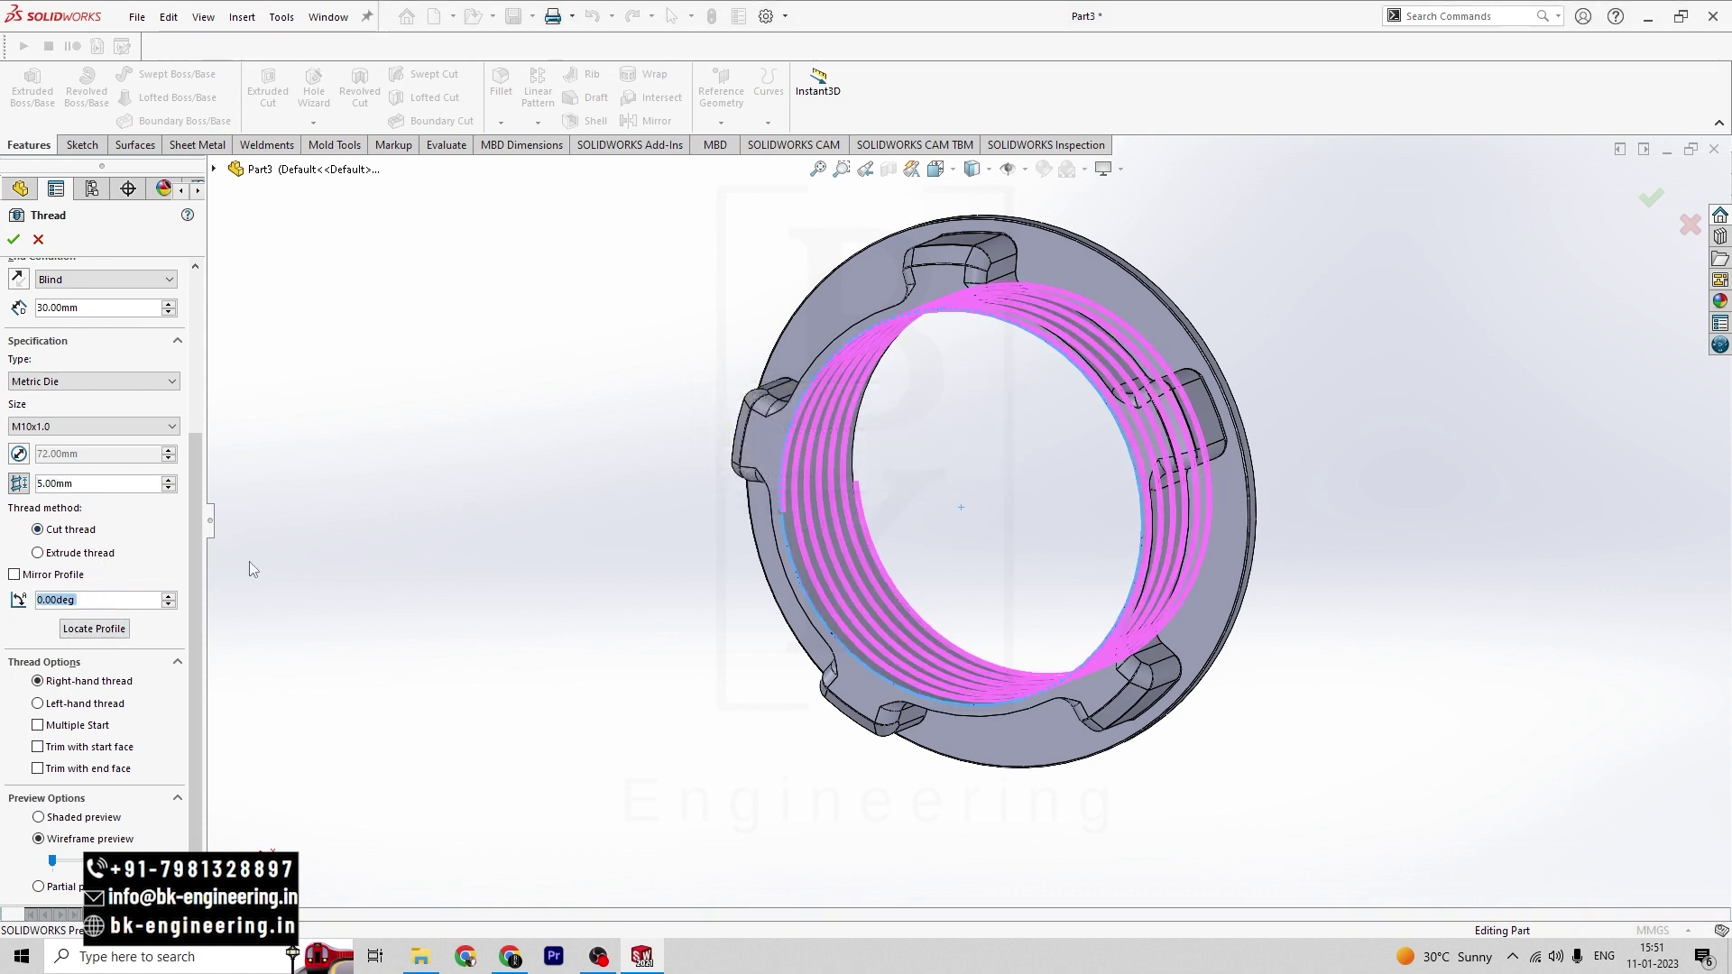
- Set the thread method to Extrude thread and mirror the thread profile horizontally
left_click(38, 553)
left_click(13, 576)
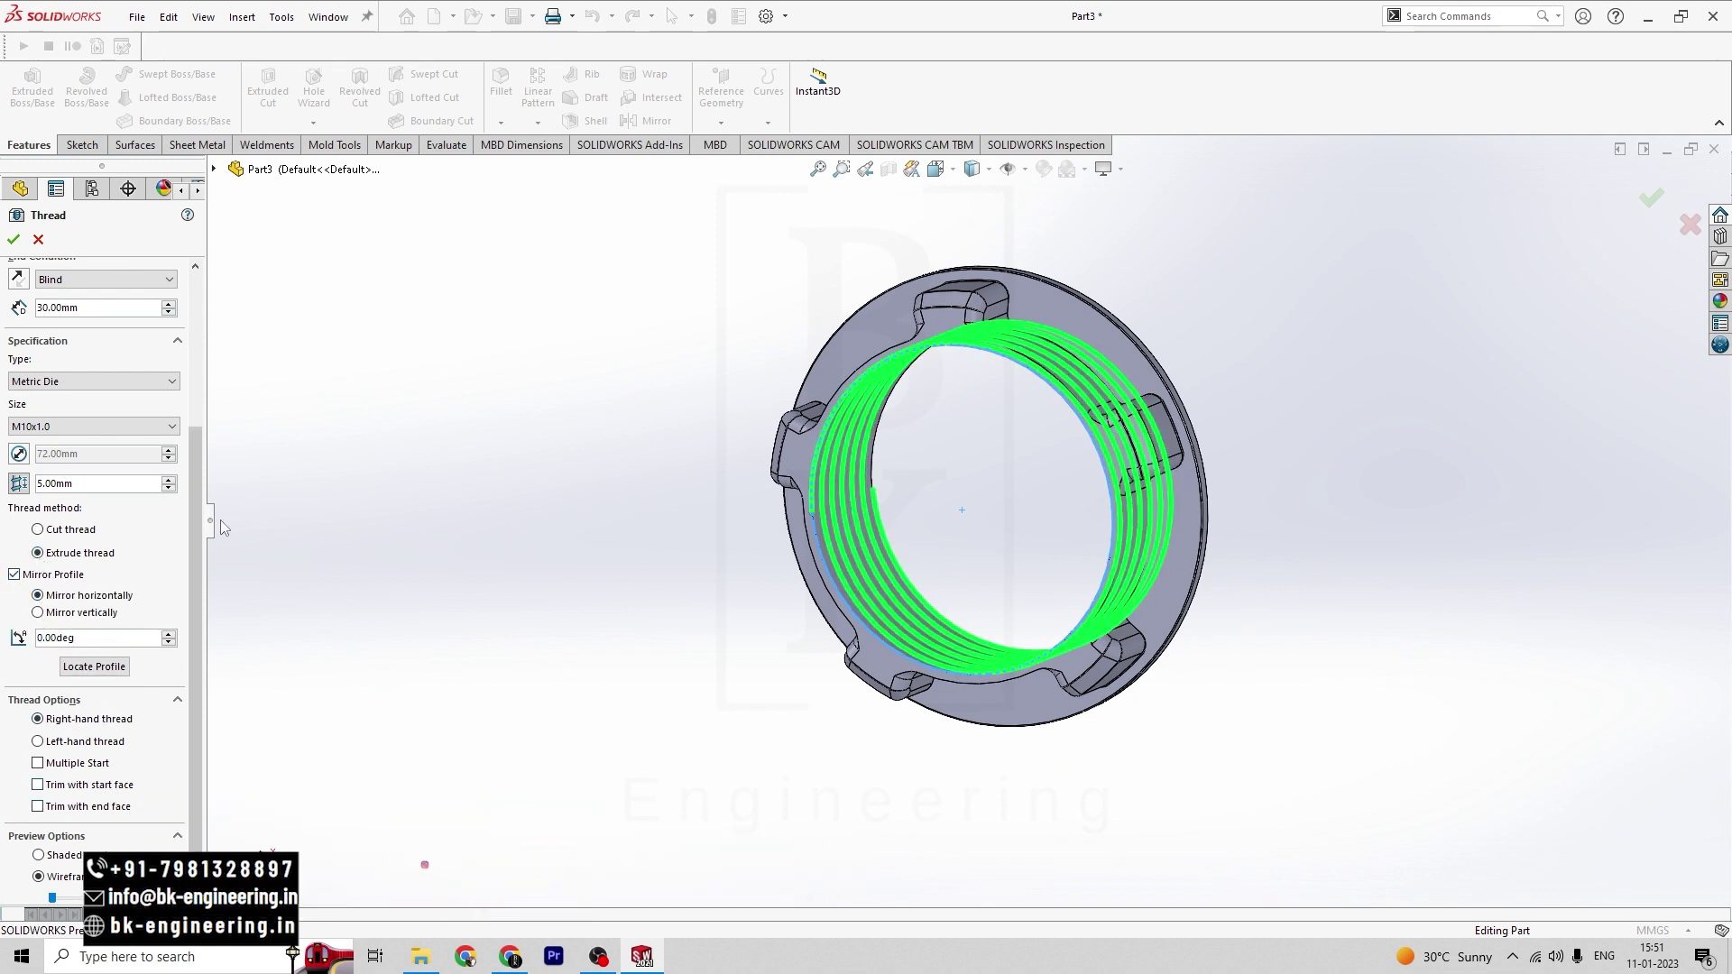
scroll(108, 451, "up", 3)
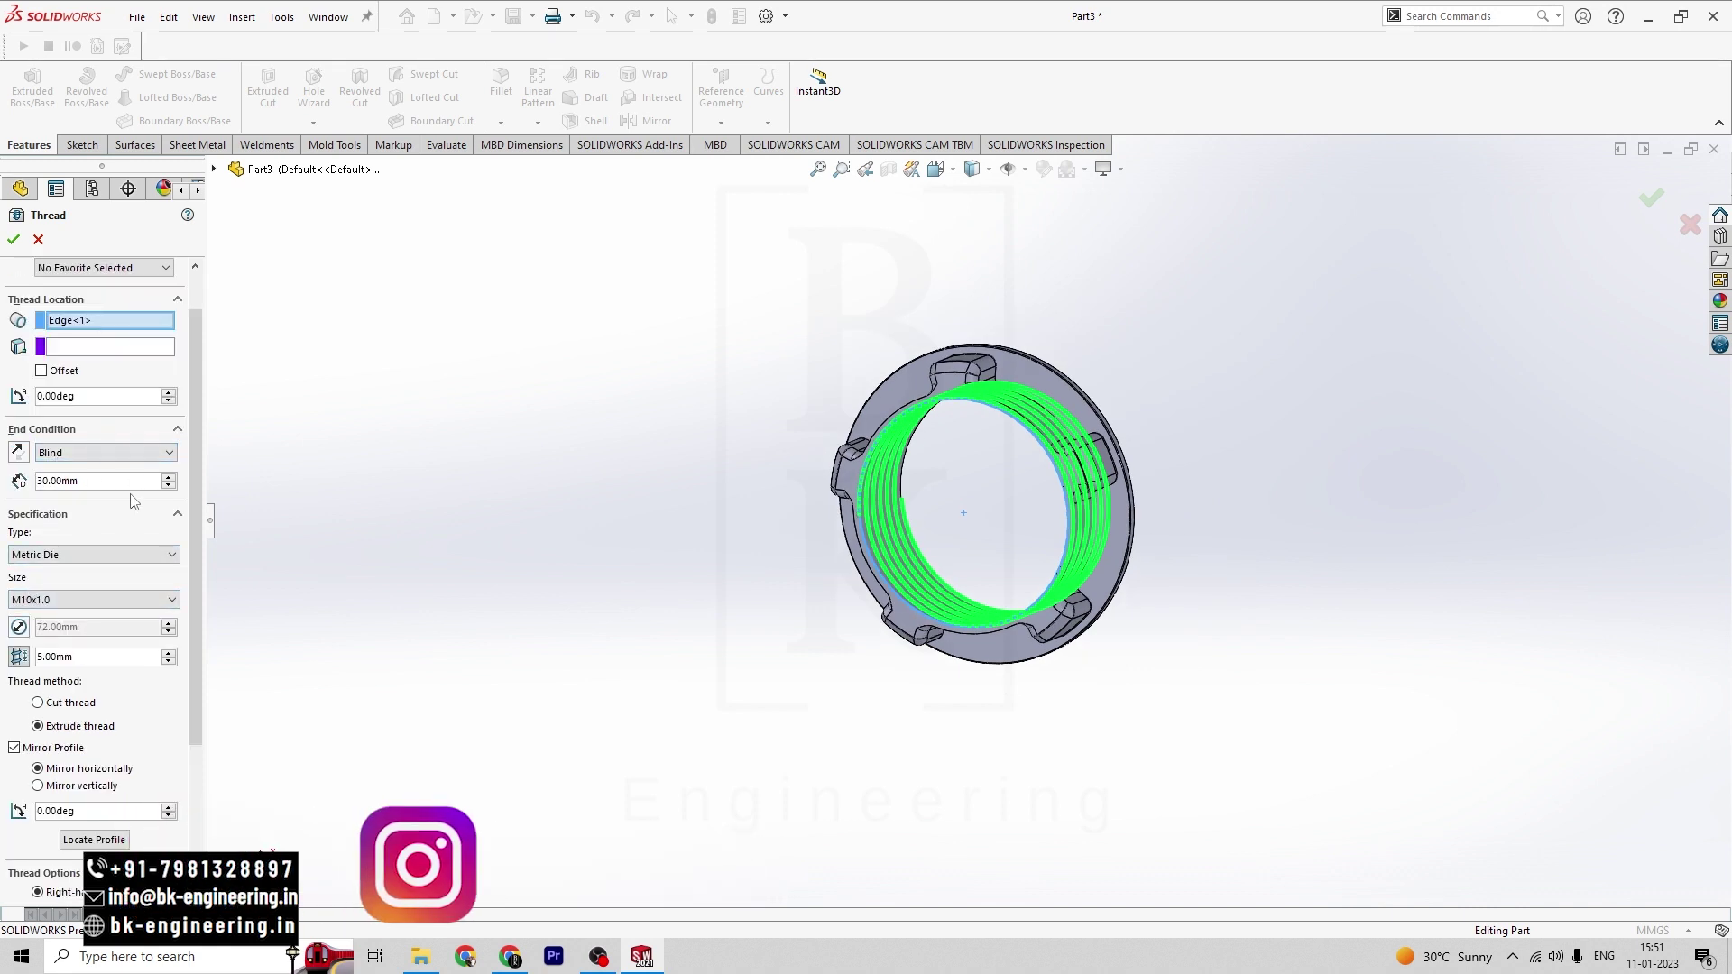
- Try to create the extruded 5 mm pitch thread with trimming at the end face, and discard the attempt
scroll(101, 682, "down", 3)
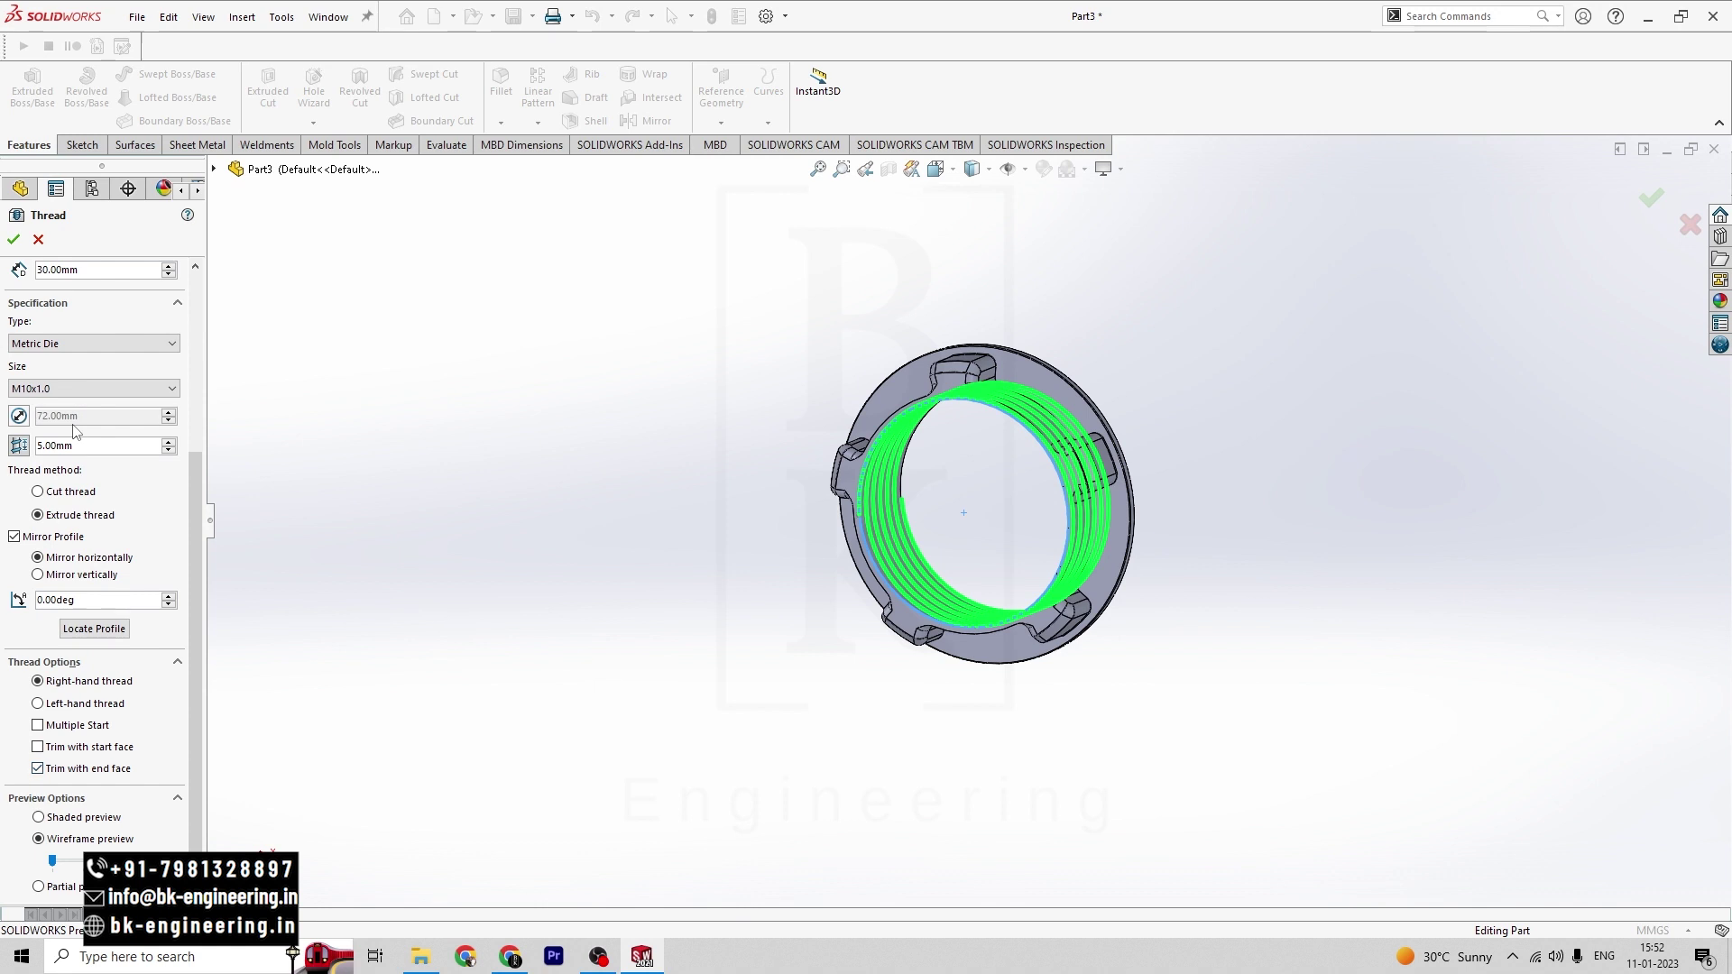
left_click(12, 240)
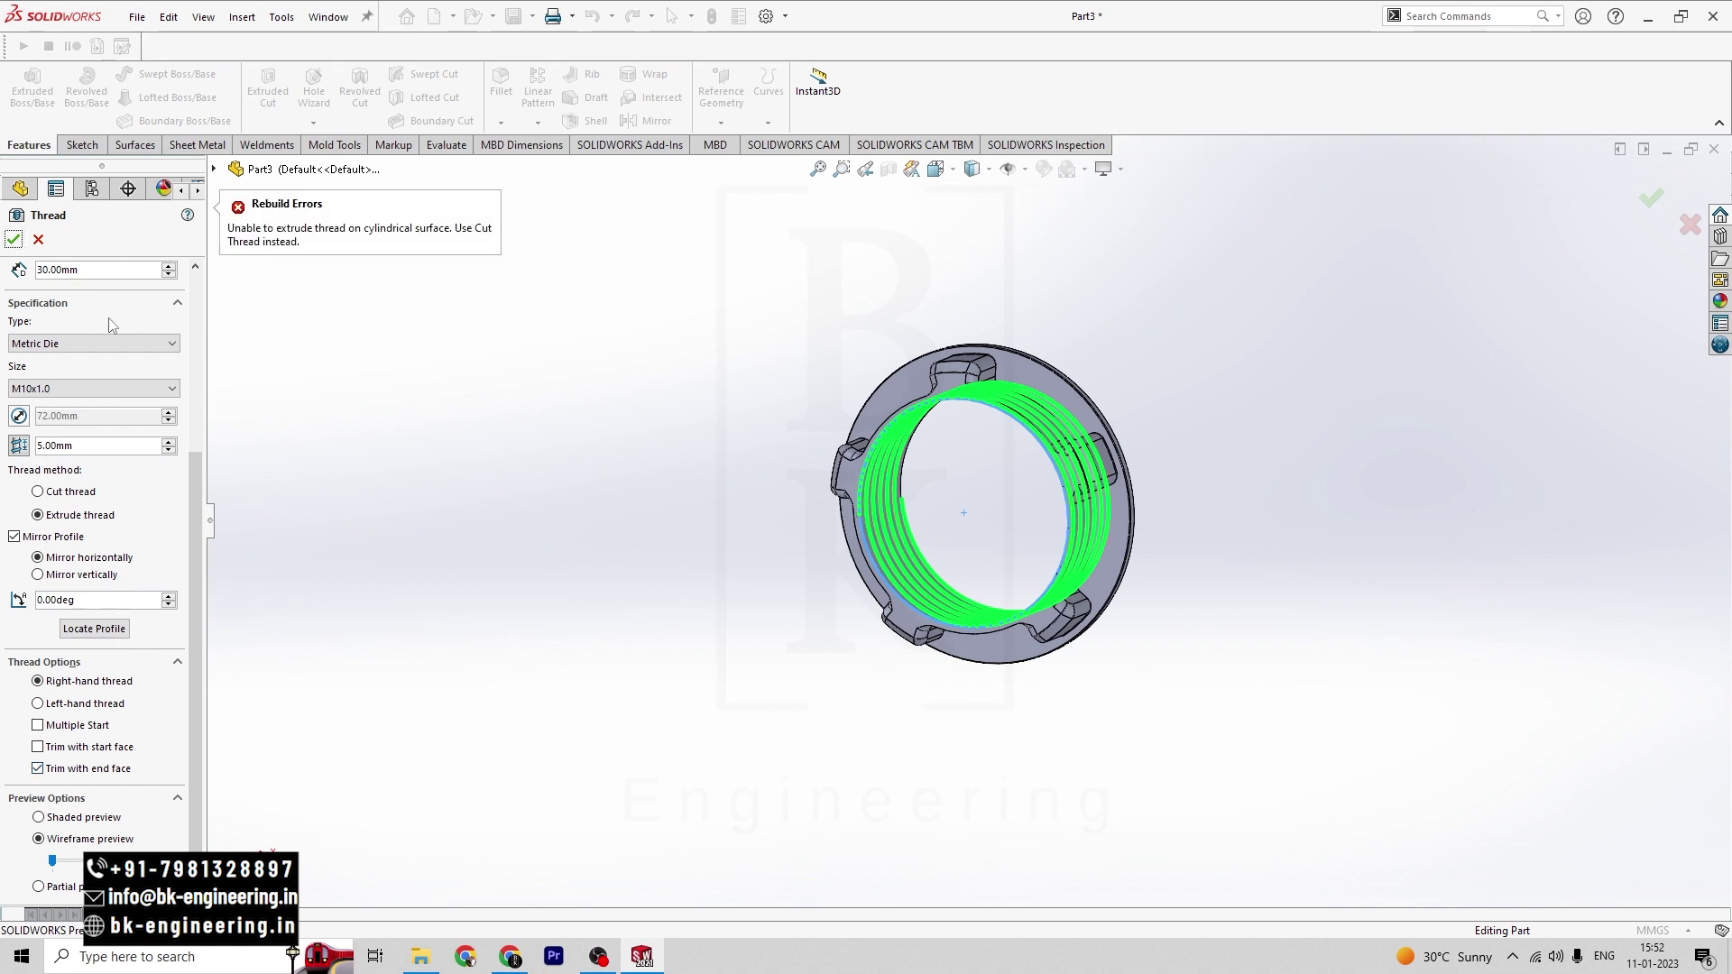
left_click(37, 239)
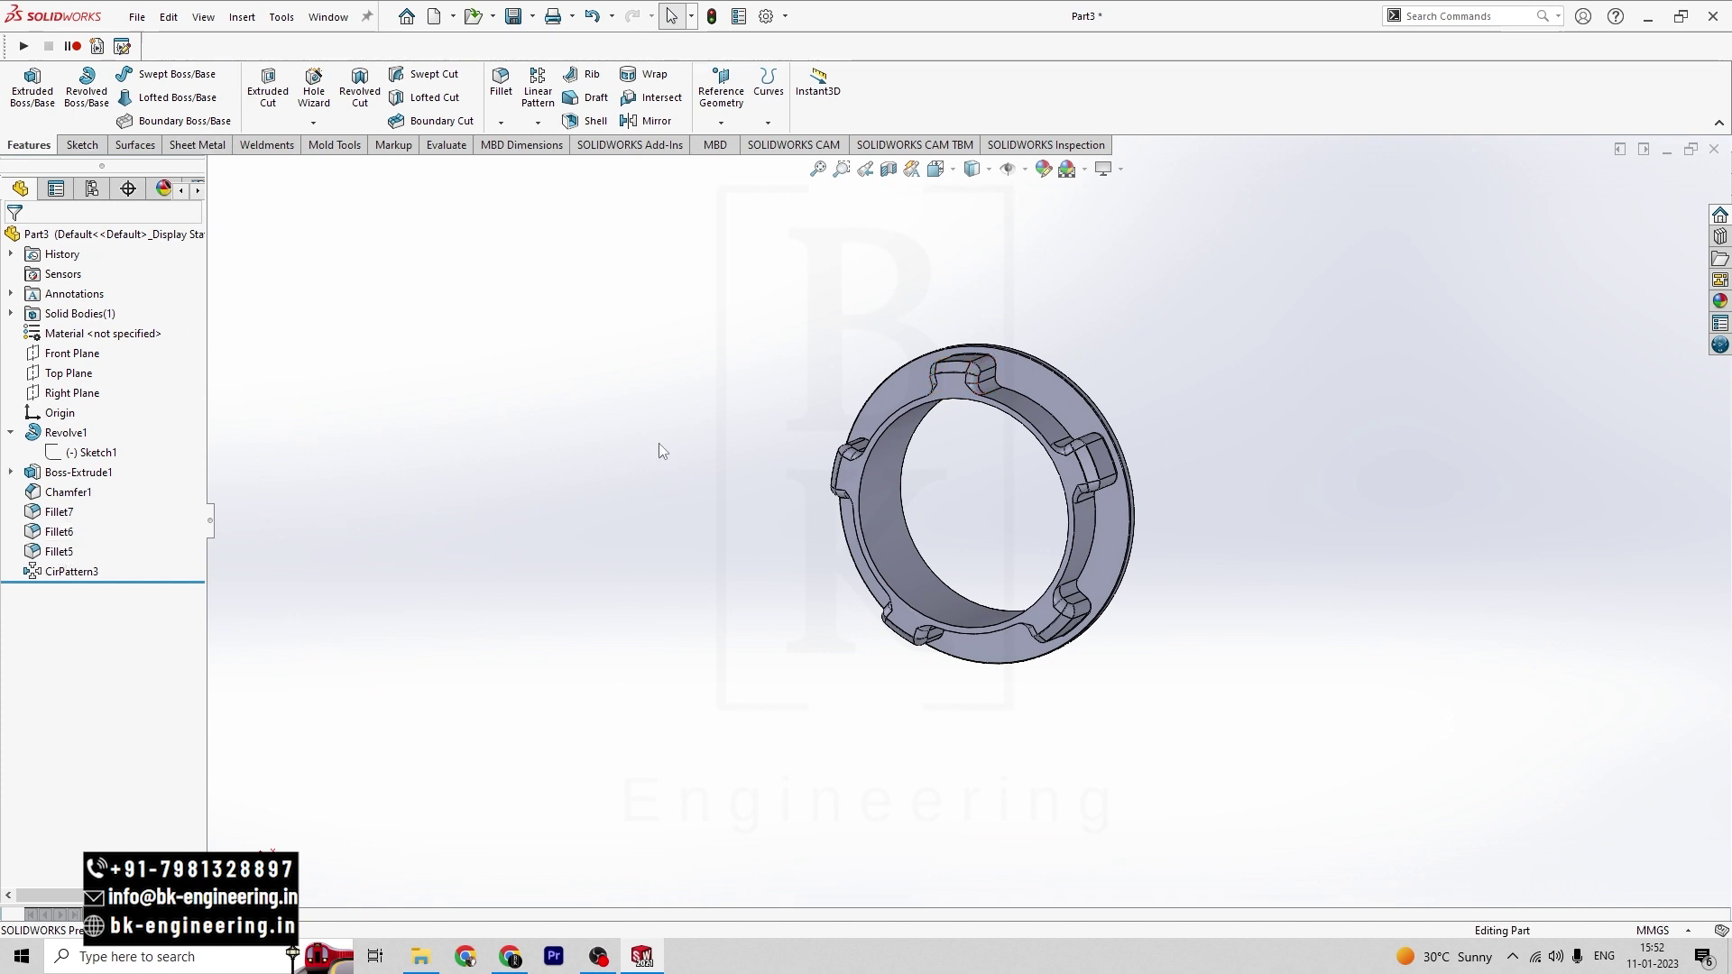
- Check the reference drawing, then start a new Thread feature on the bore's circular edge on the tabbed side
key("ctrl+1")
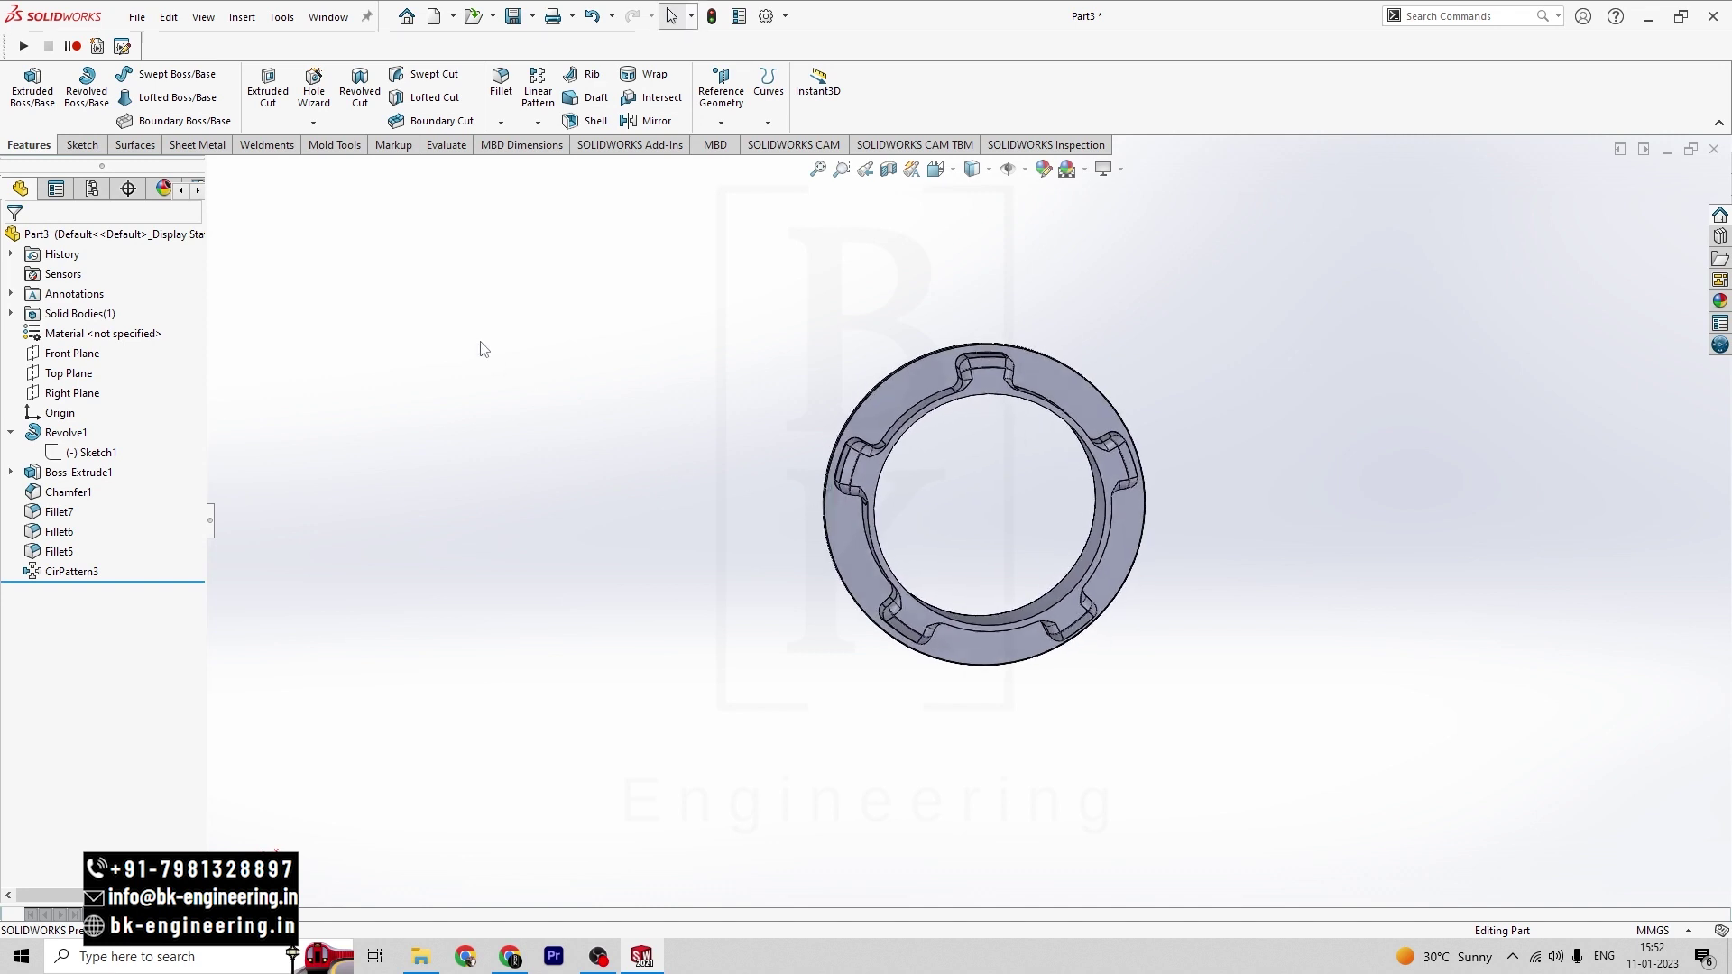
key("alt+Tab")
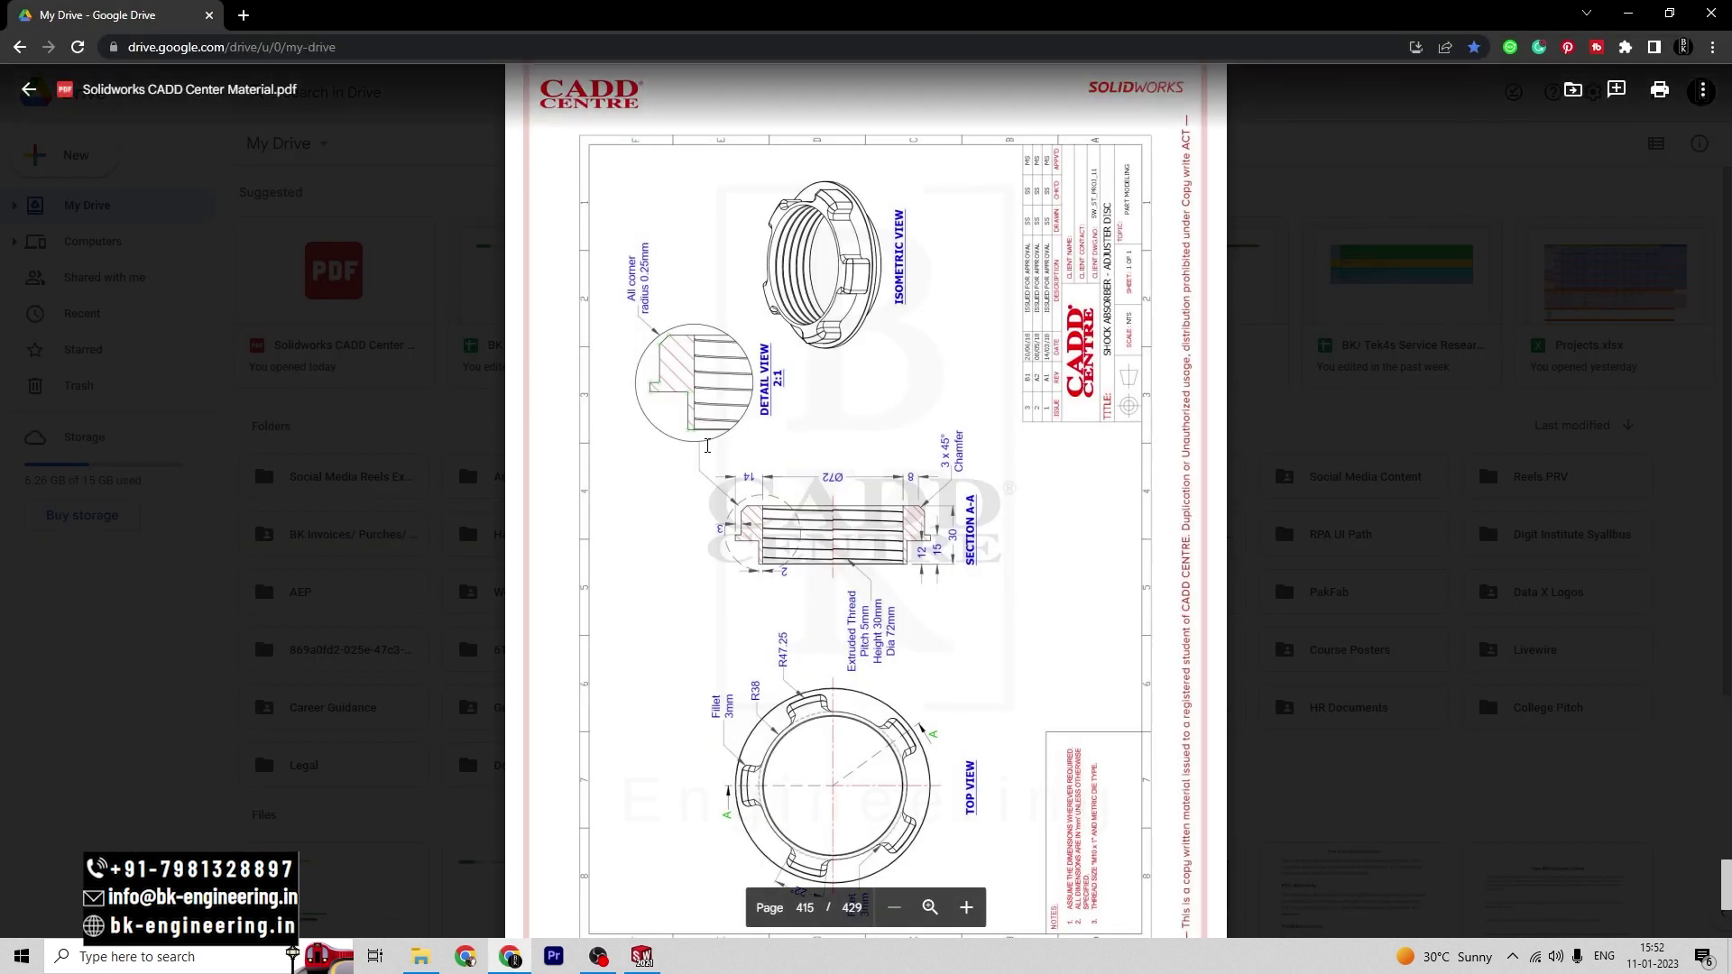
key("alt+Tab")
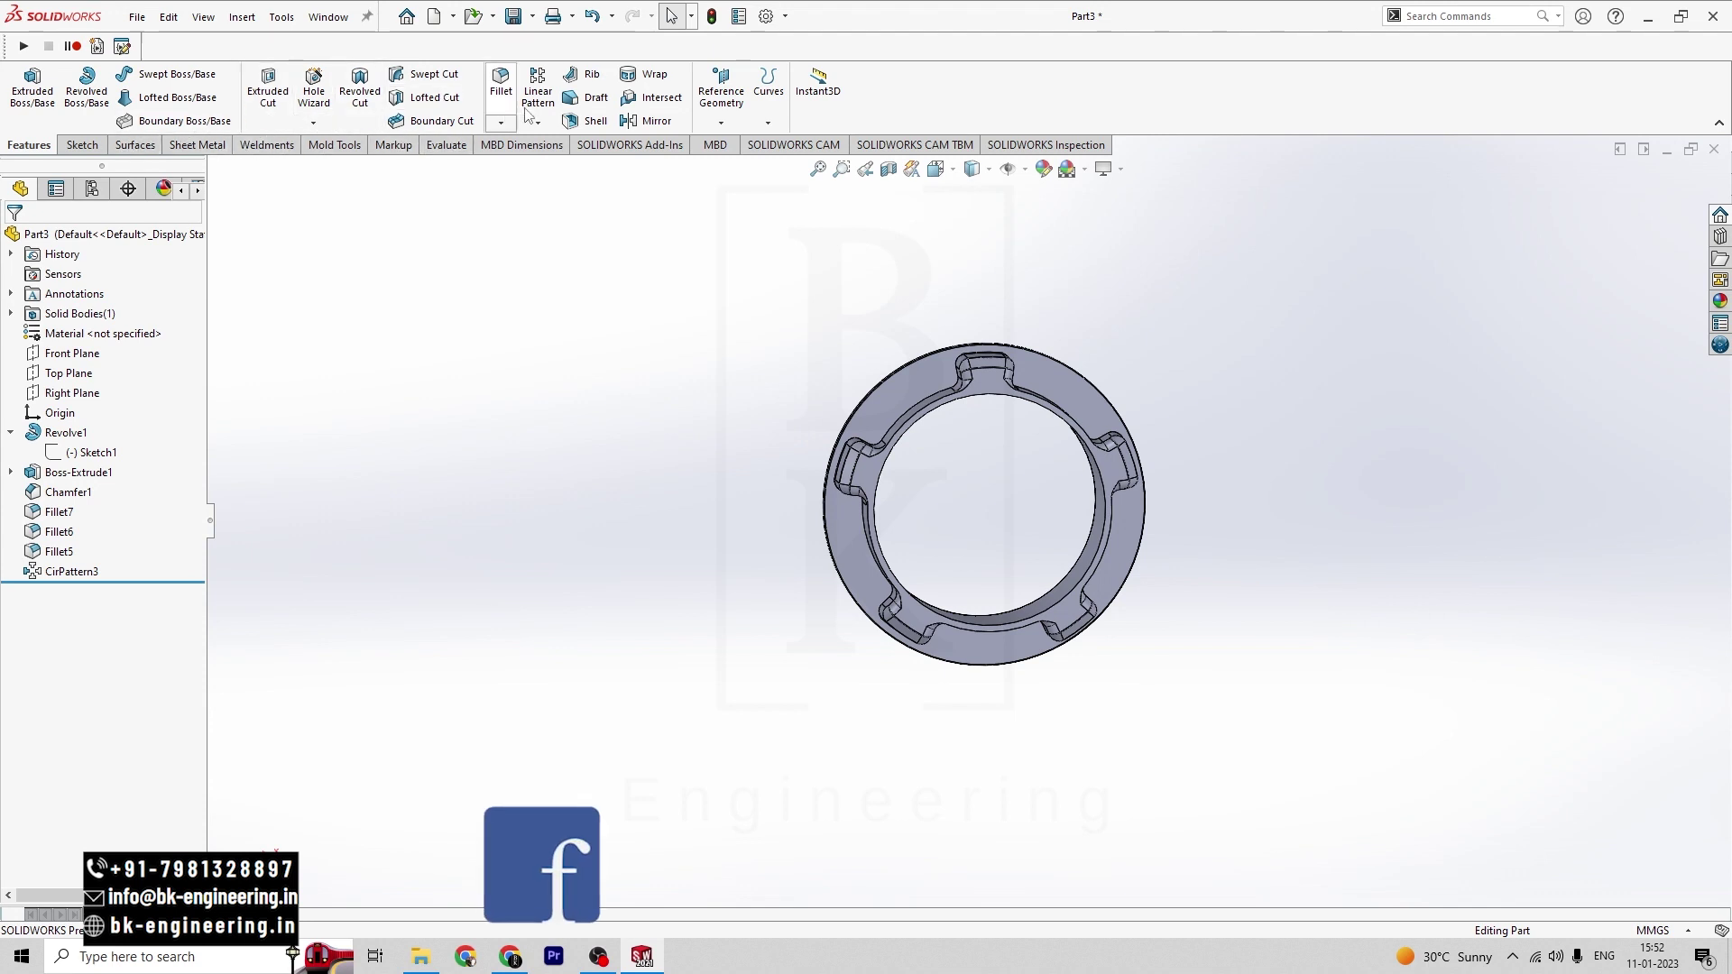
left_click(313, 123)
left_click(339, 188)
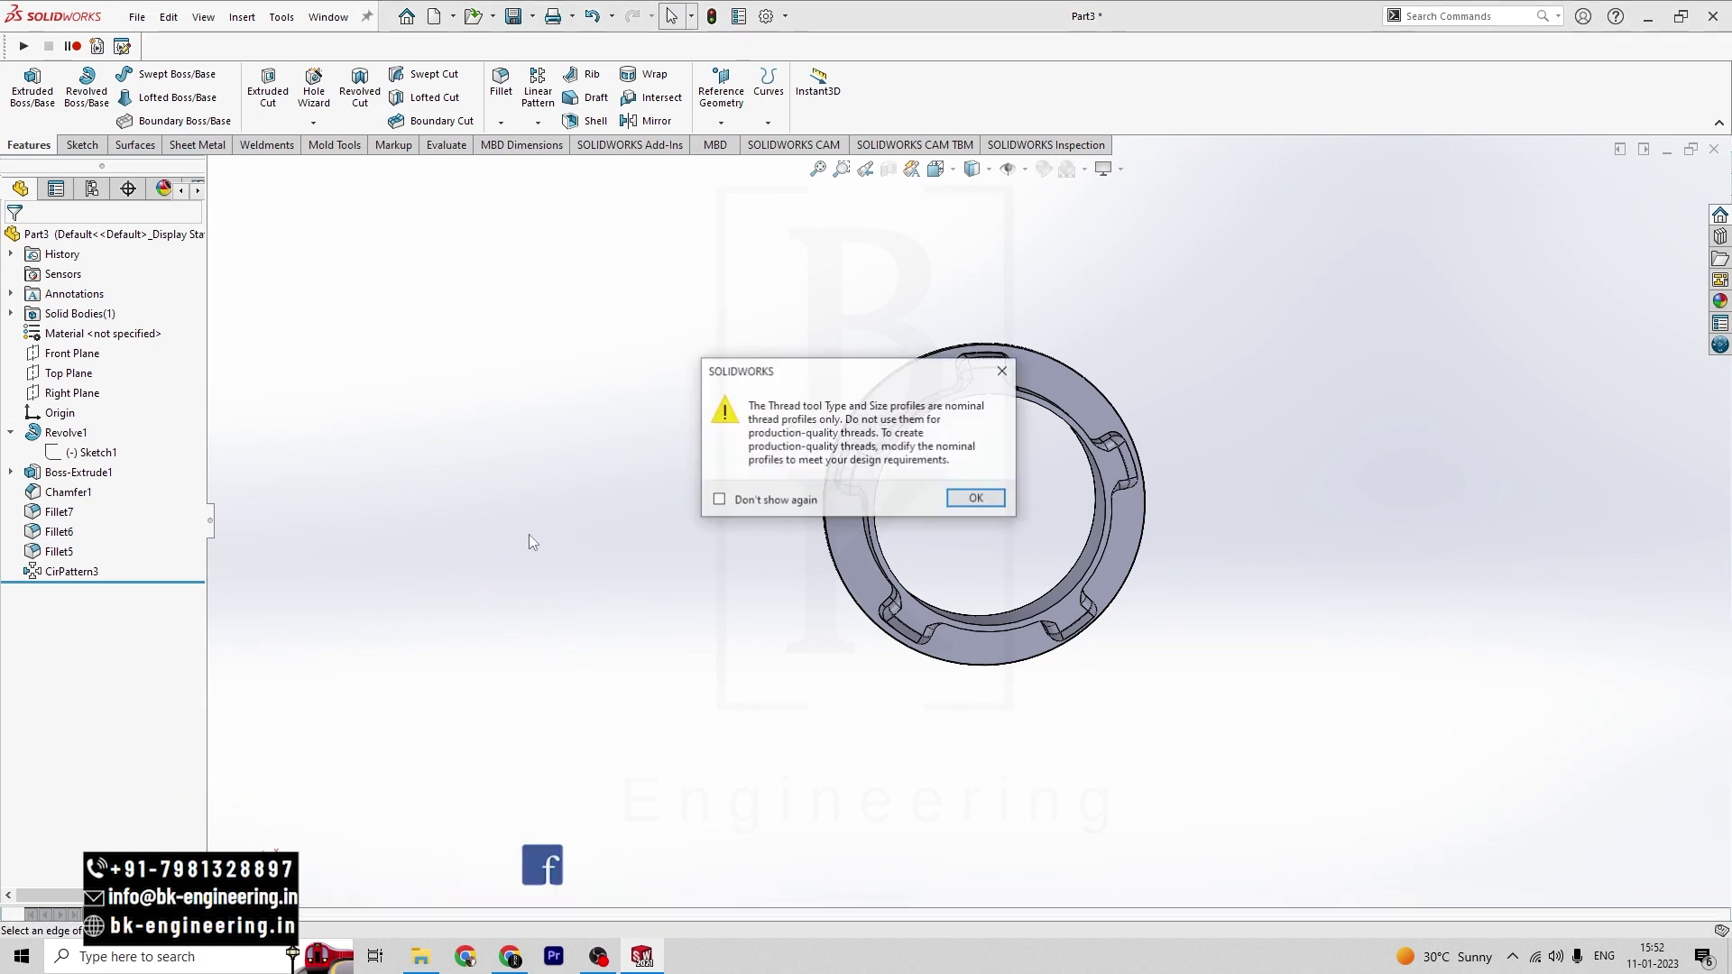
left_click(977, 499)
middle_click_drag(1366, 550, 1245, 583)
scroll(874, 545, "down", 5)
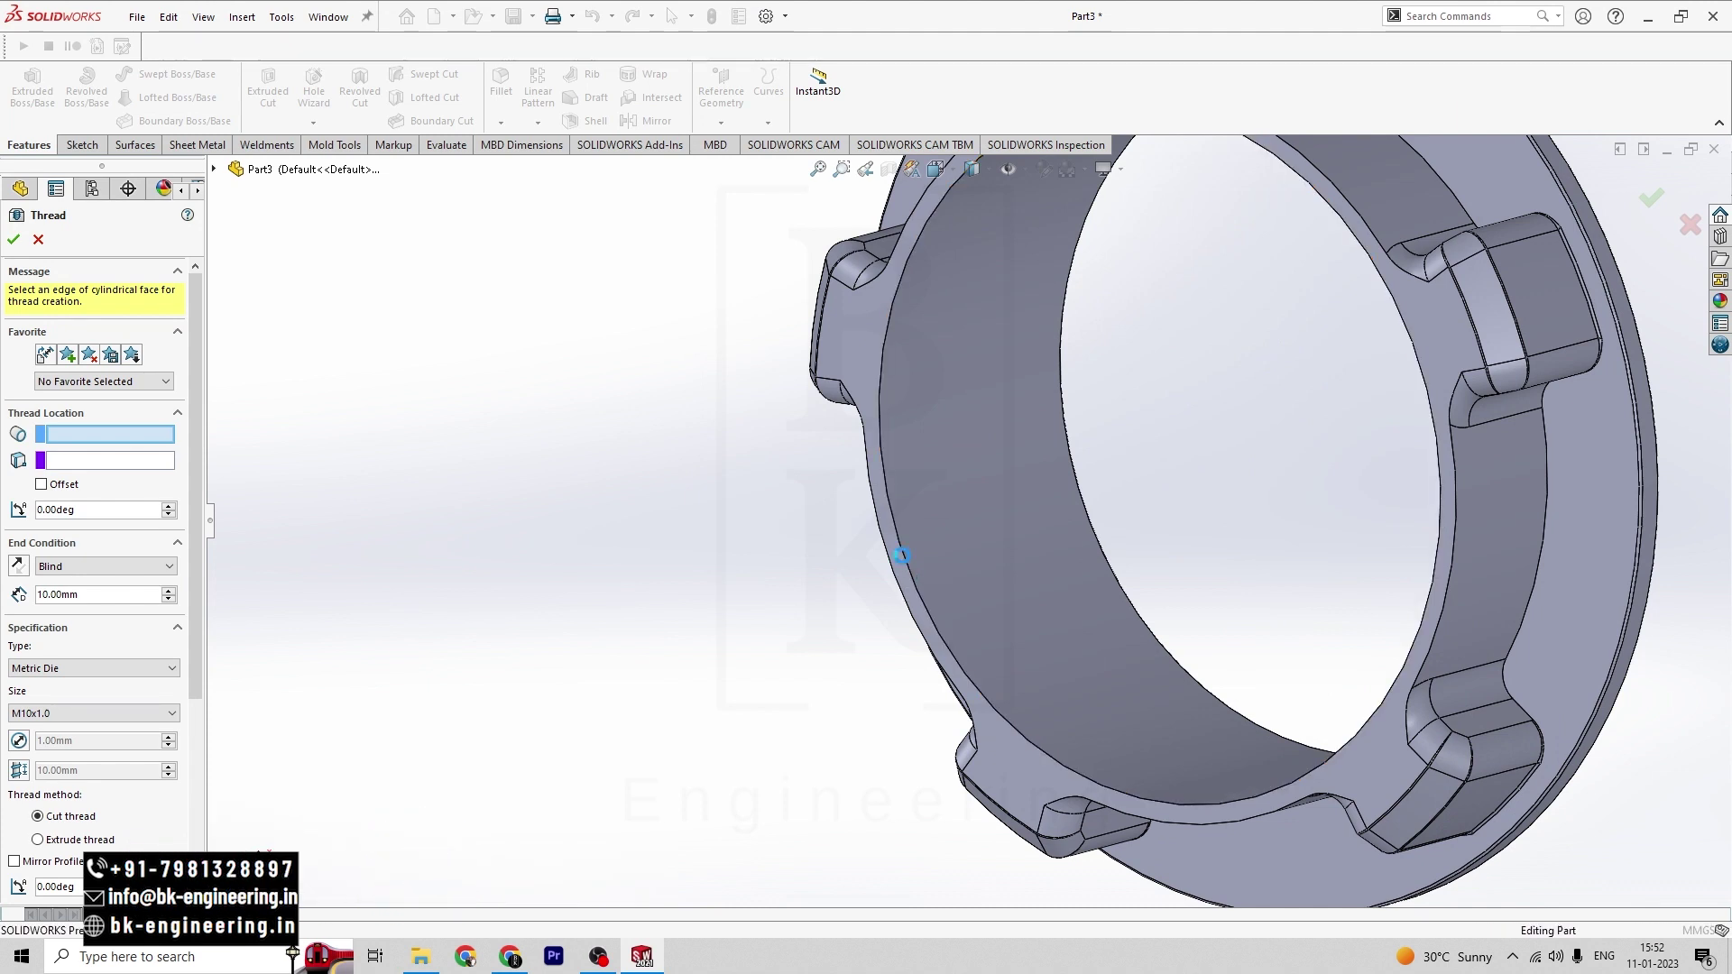
left_click(902, 556)
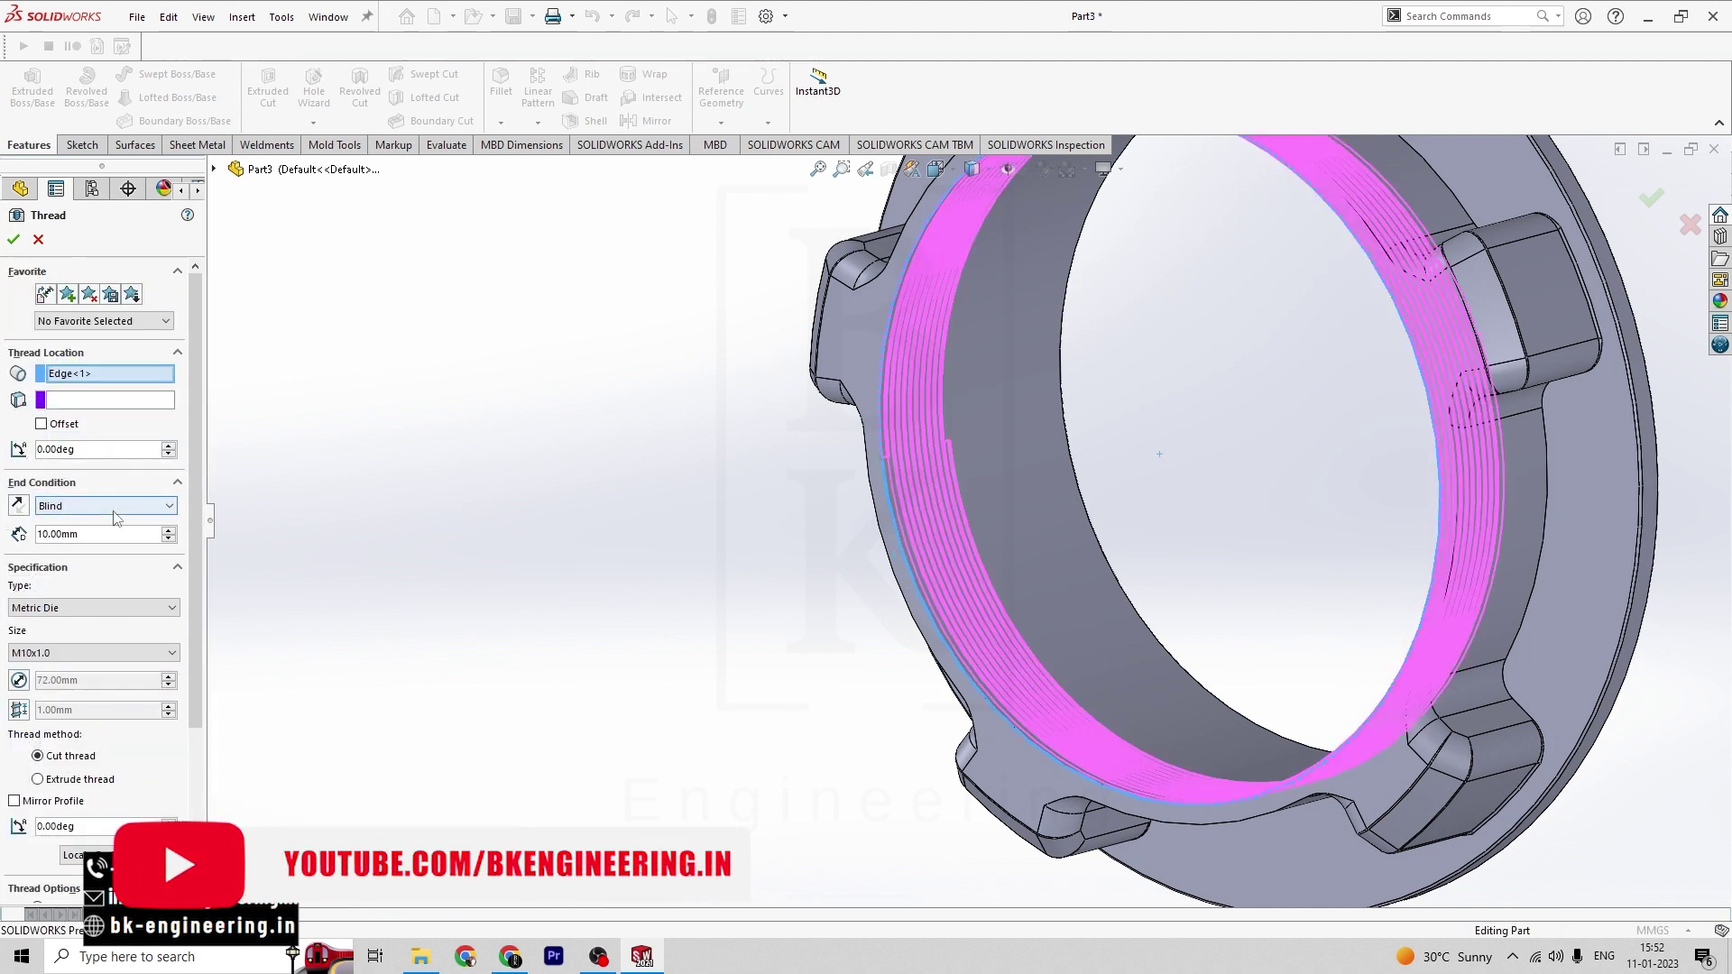
- Consult the thread note in the reference drawing and set the blind thread depth to 30 mm
key("alt+Tab")
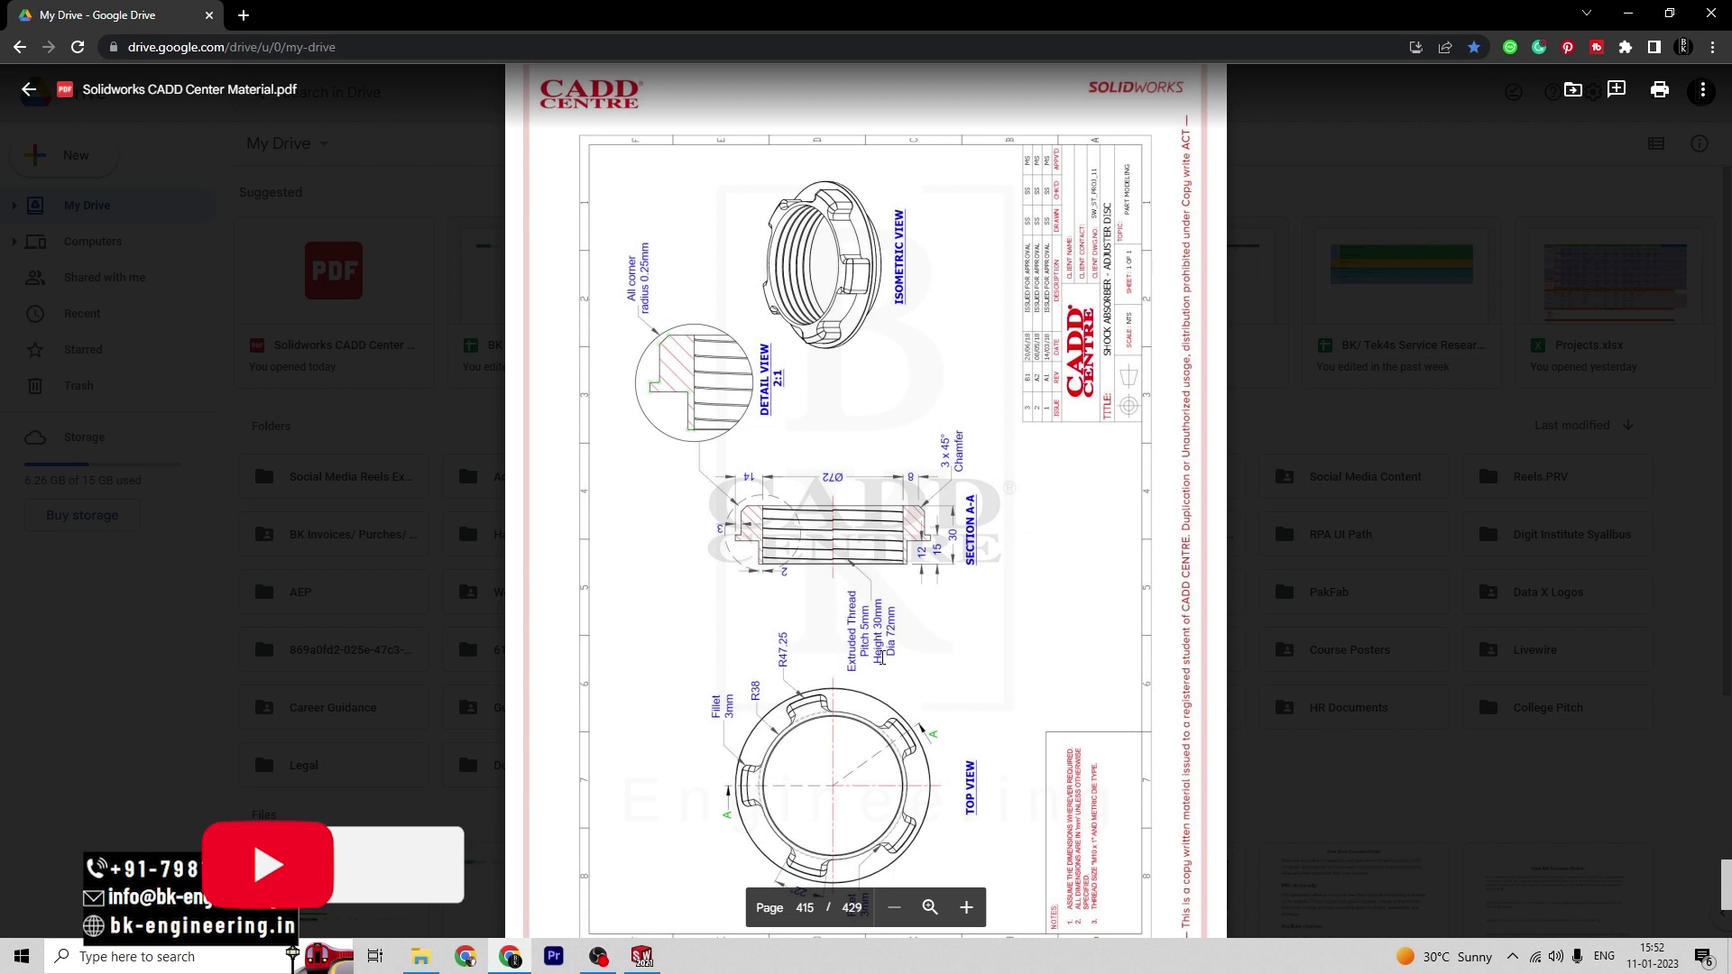
key("alt+Tab")
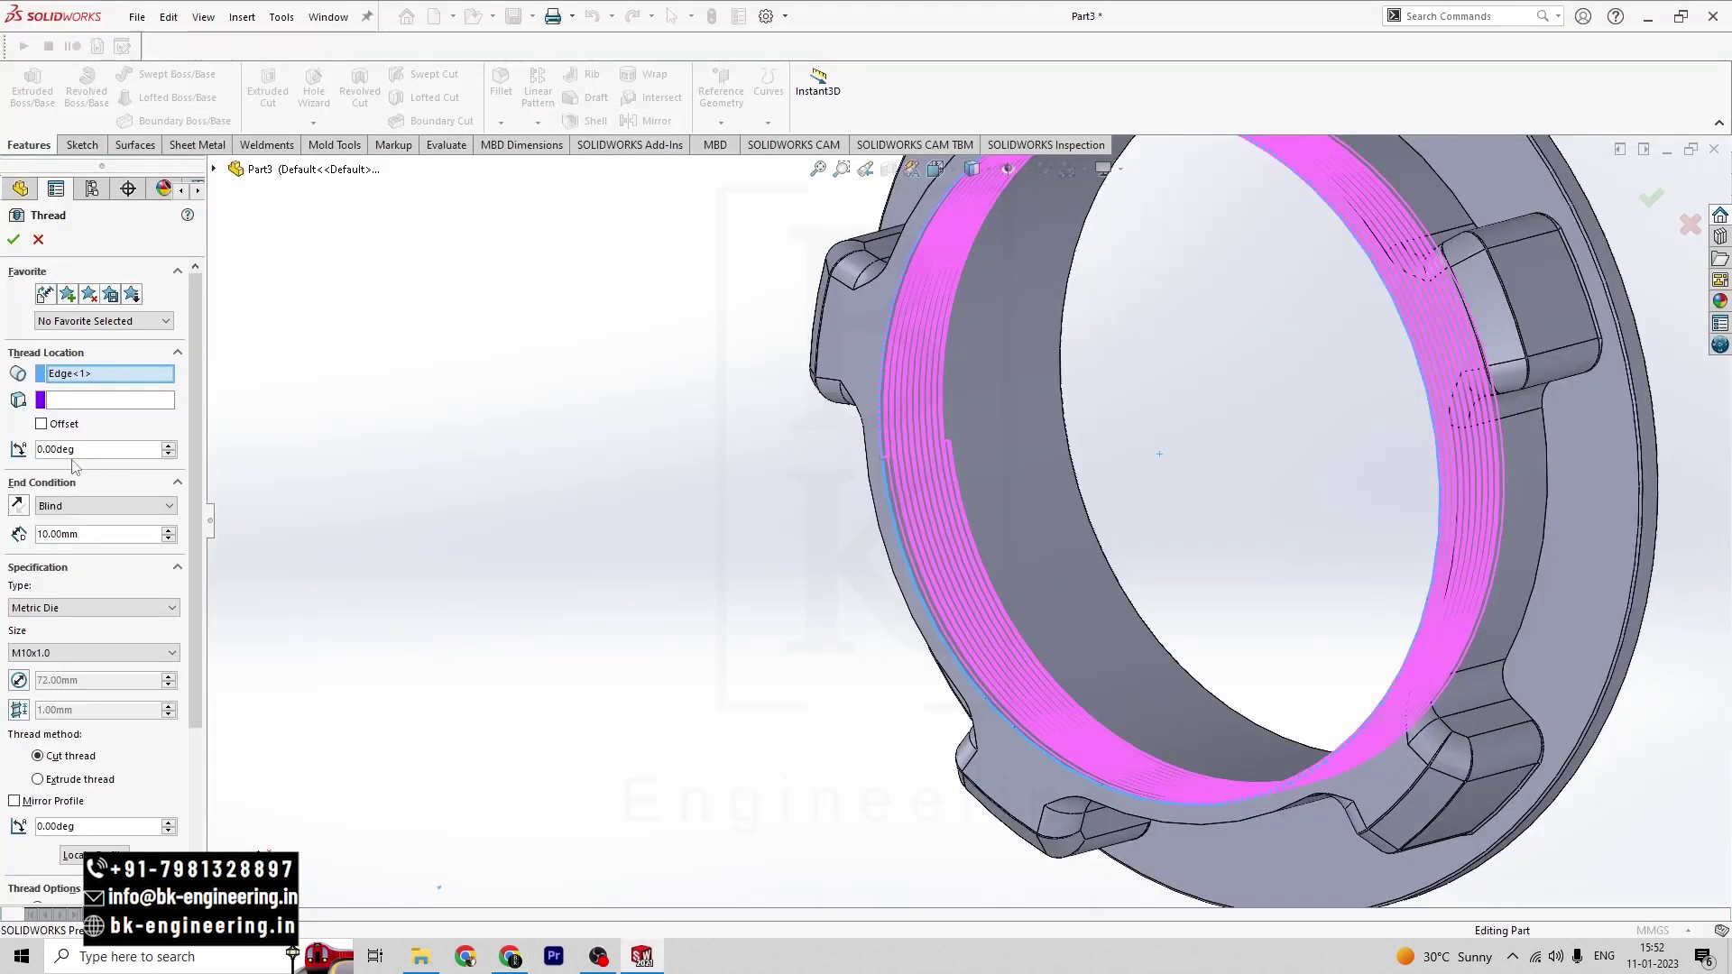
double_click(92, 533)
type("30")
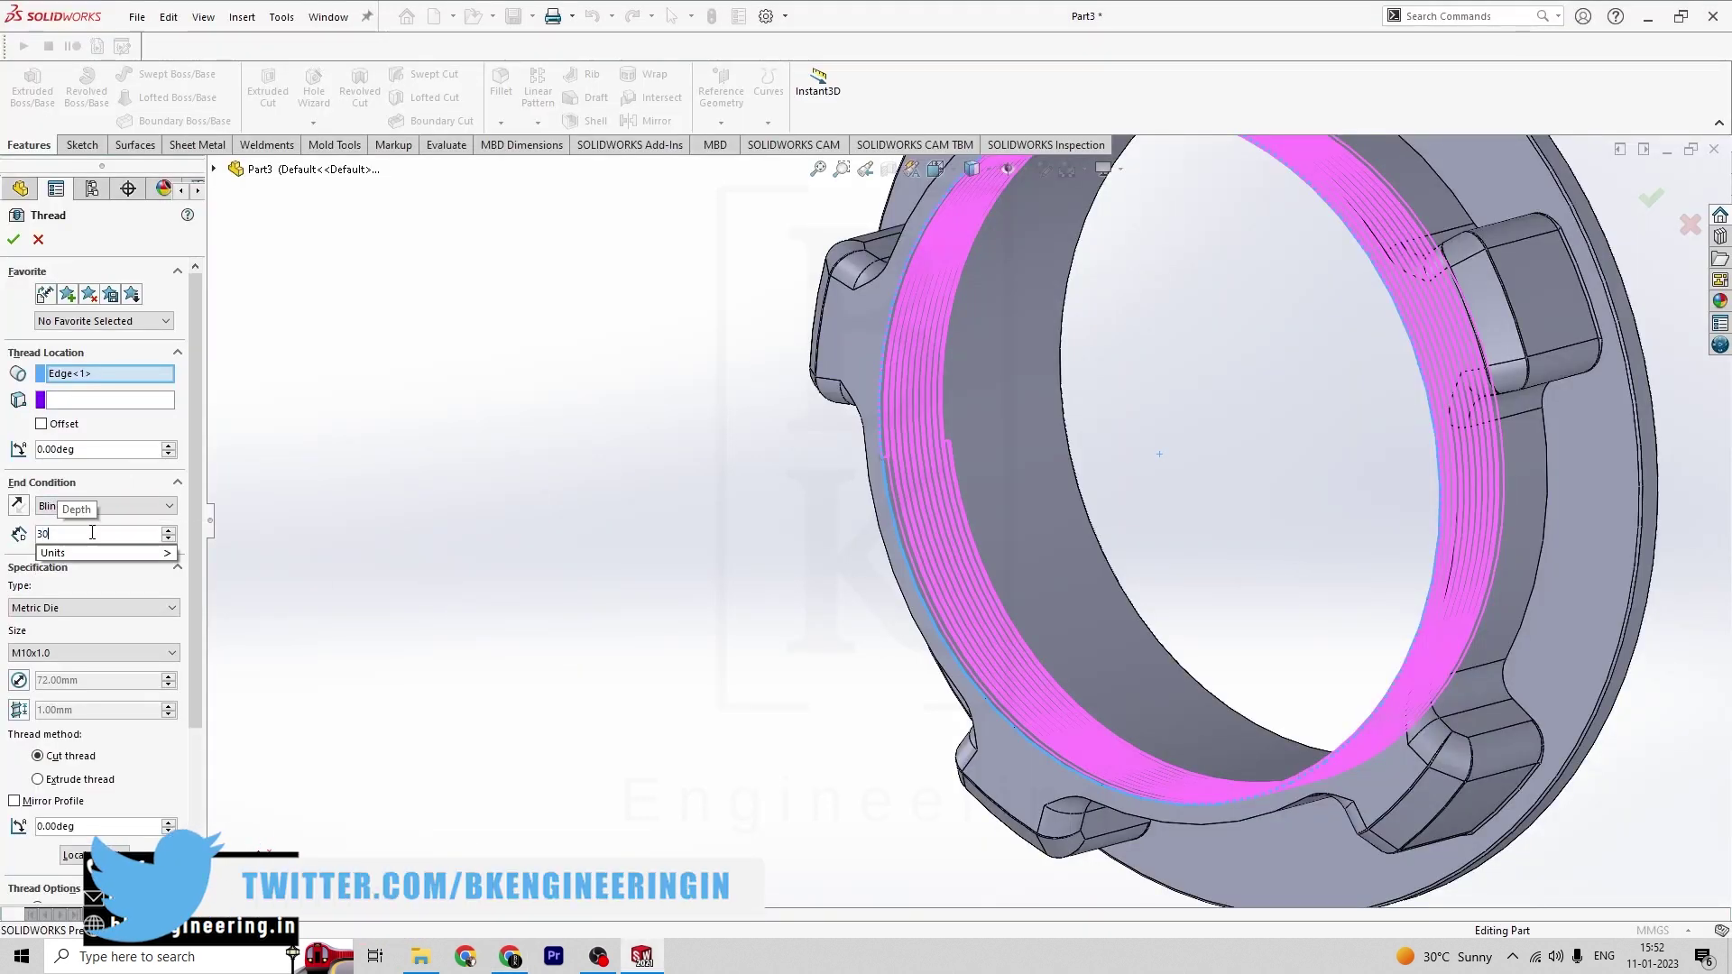
key("Return")
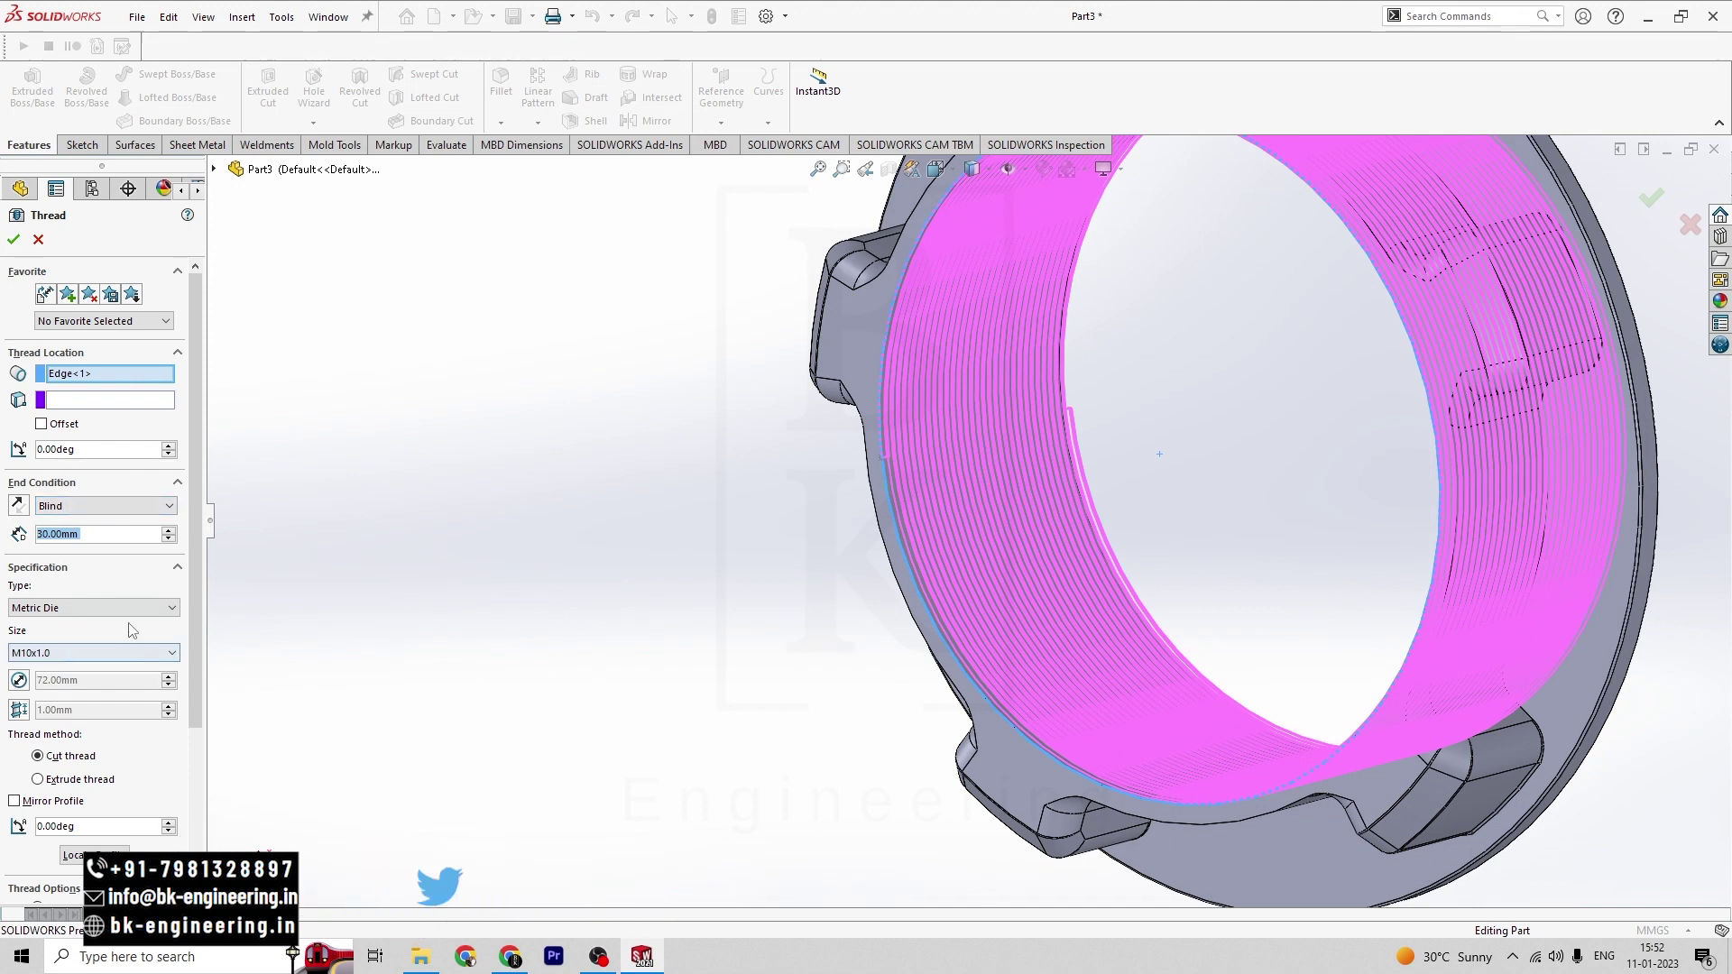
- Recheck the reference drawing and override the thread pitch with 5 mm
key("alt+Tab")
key("alt+Tab")
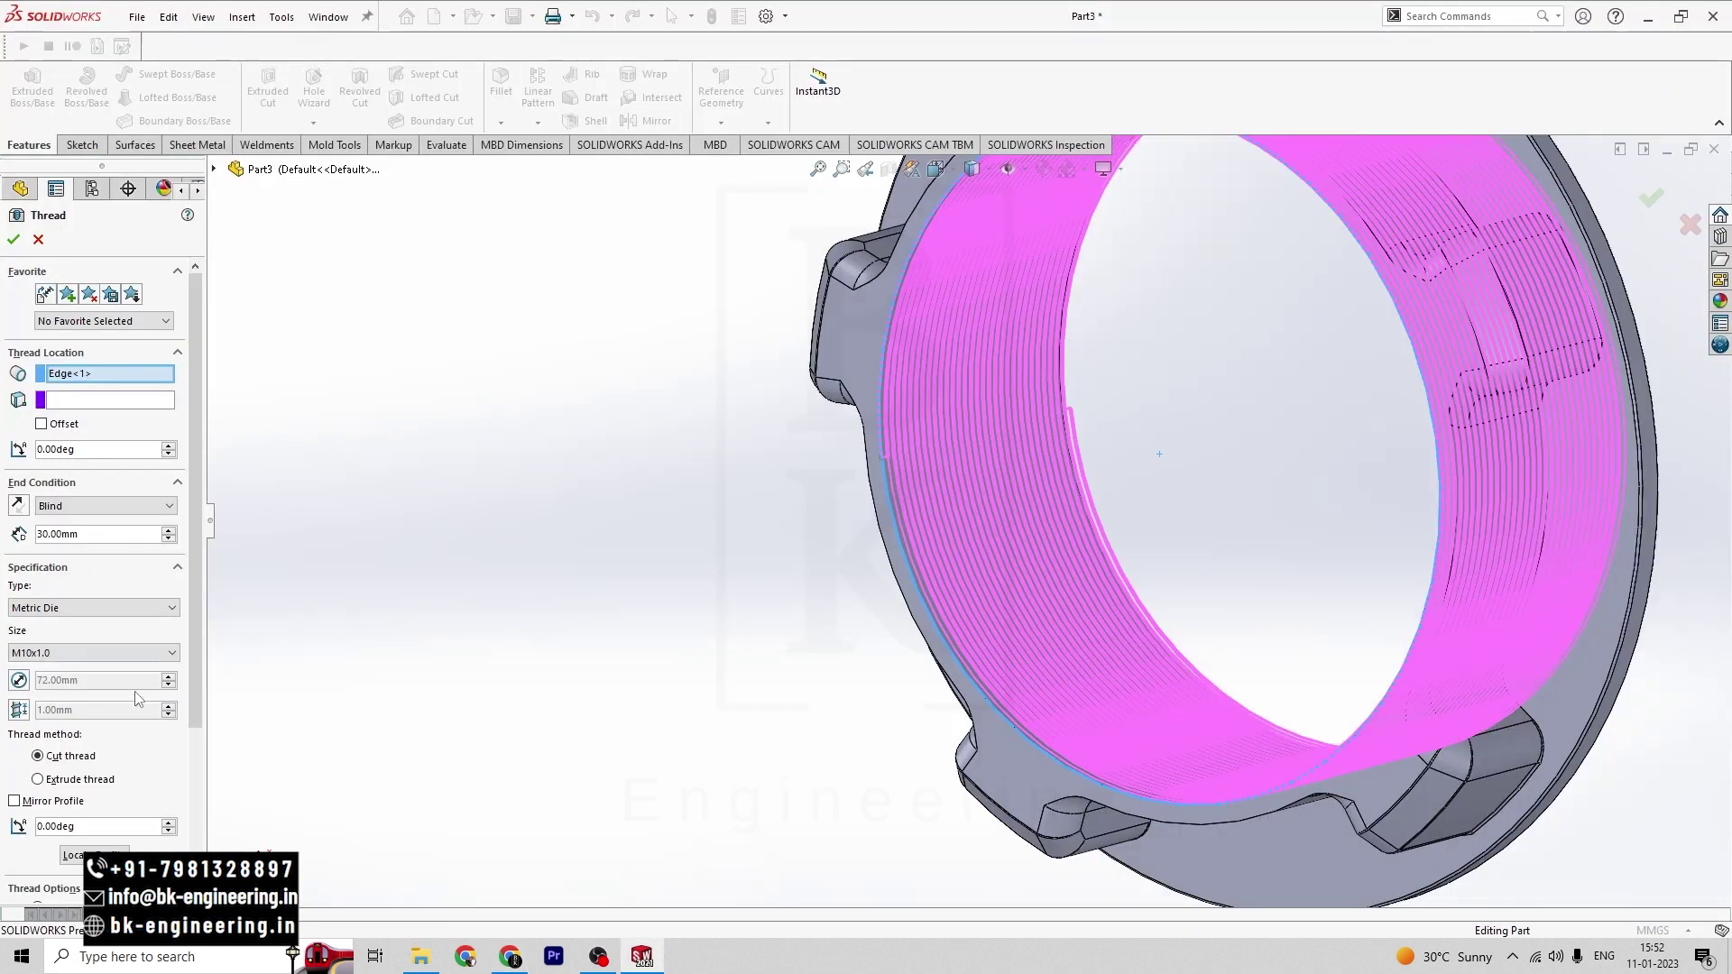
left_click(19, 710)
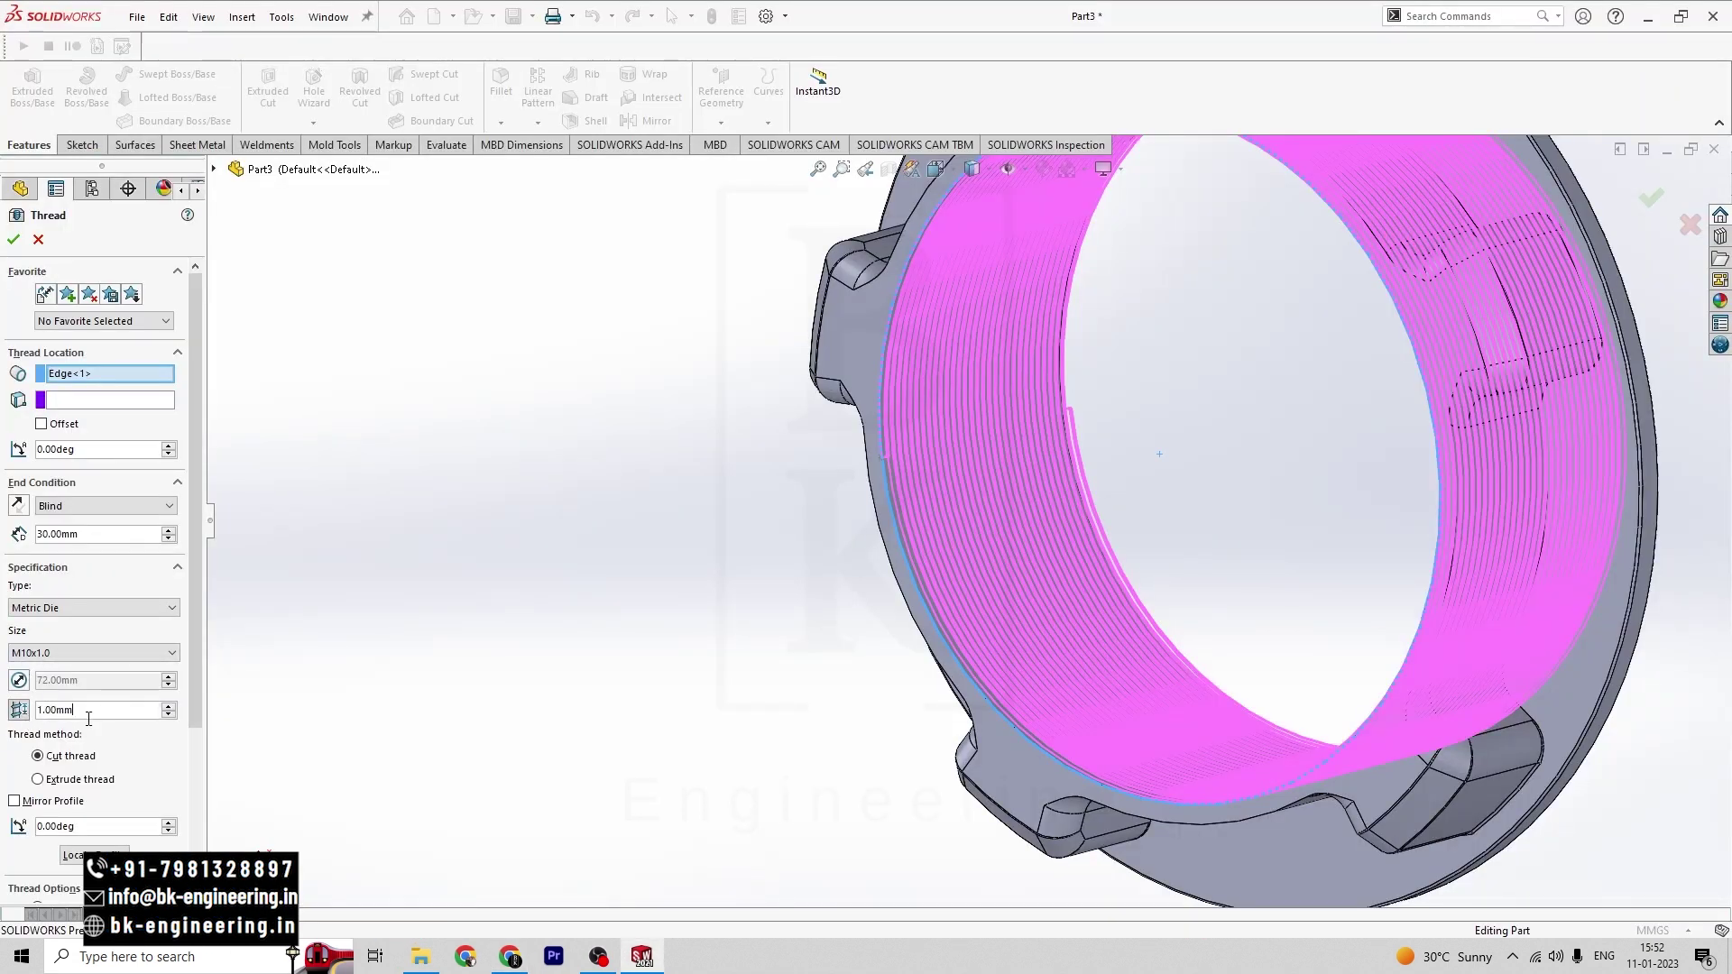
type("5")
key("Return")
- Set the method to Extrude thread with a horizontally mirrored profile, trimmed with the end face
scroll(78, 749, "down", 3)
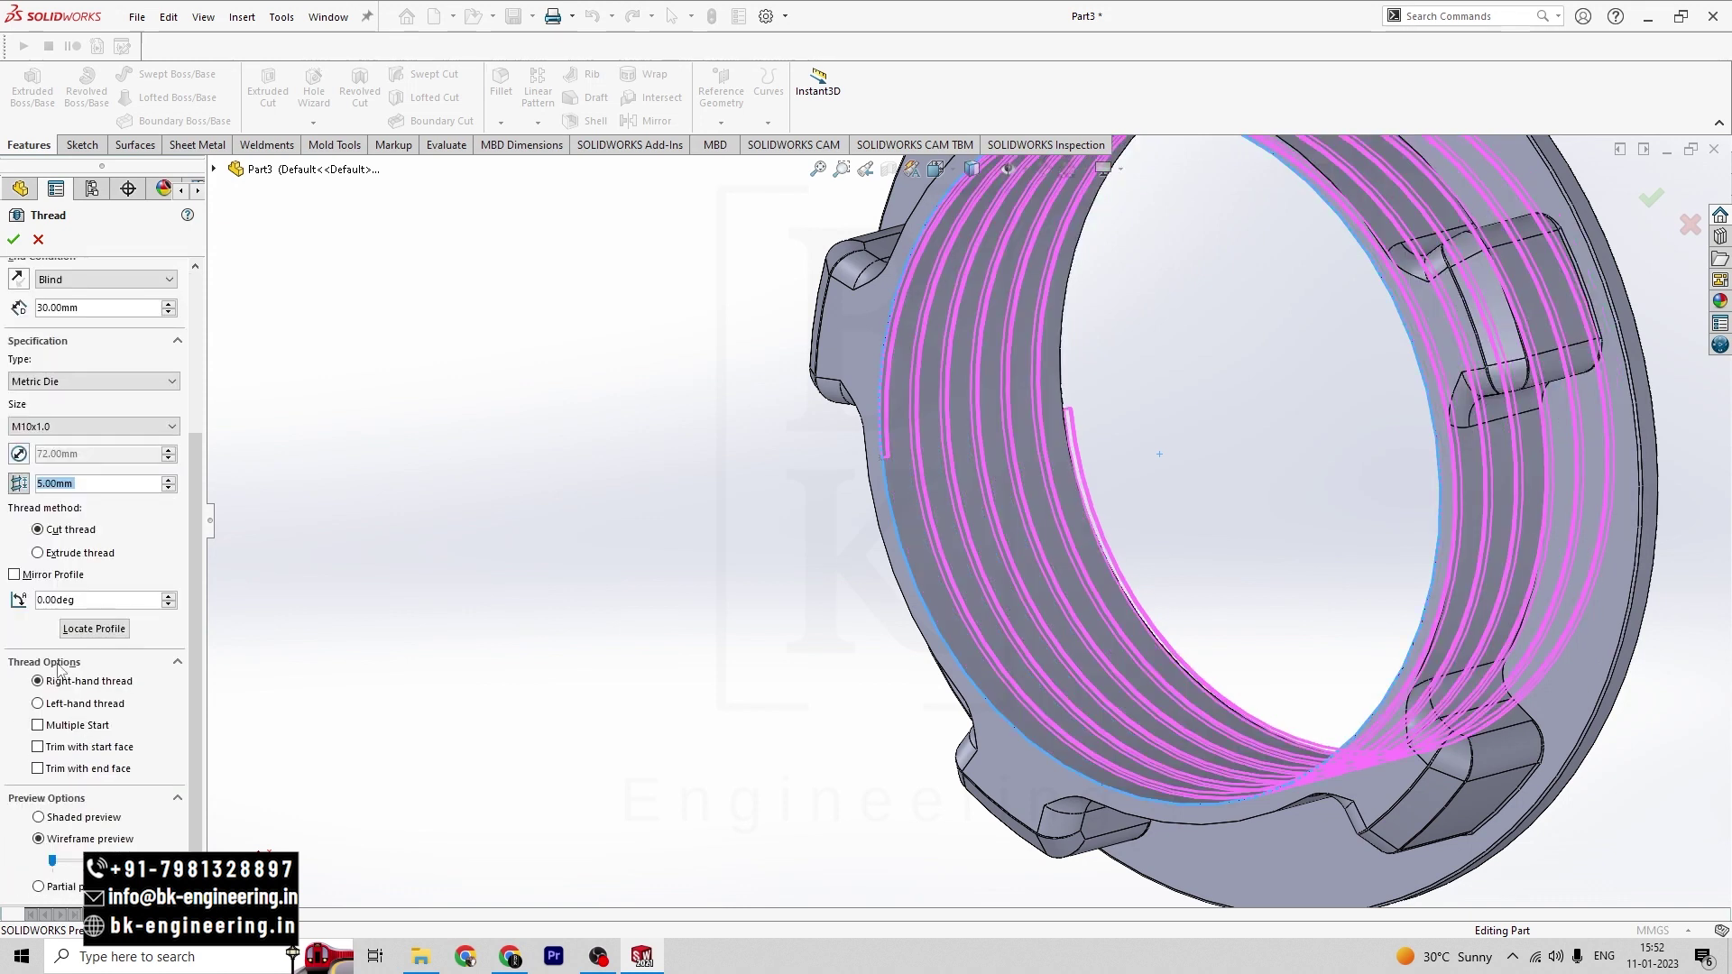
left_click(38, 553)
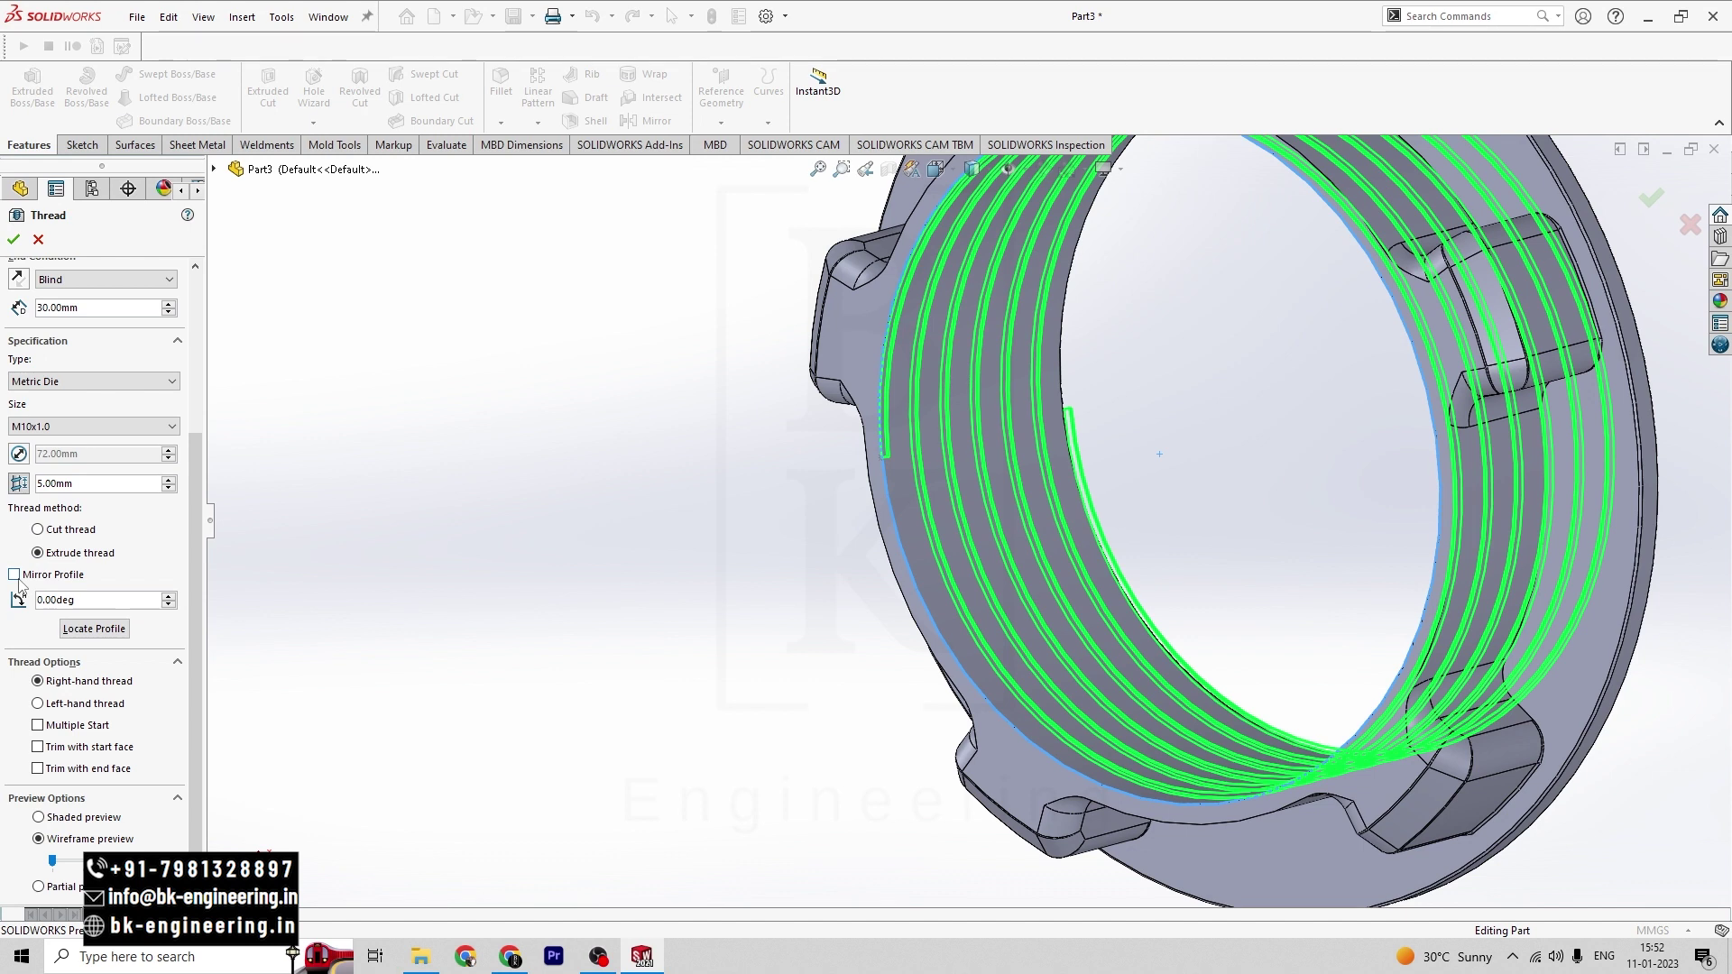
left_click(14, 574)
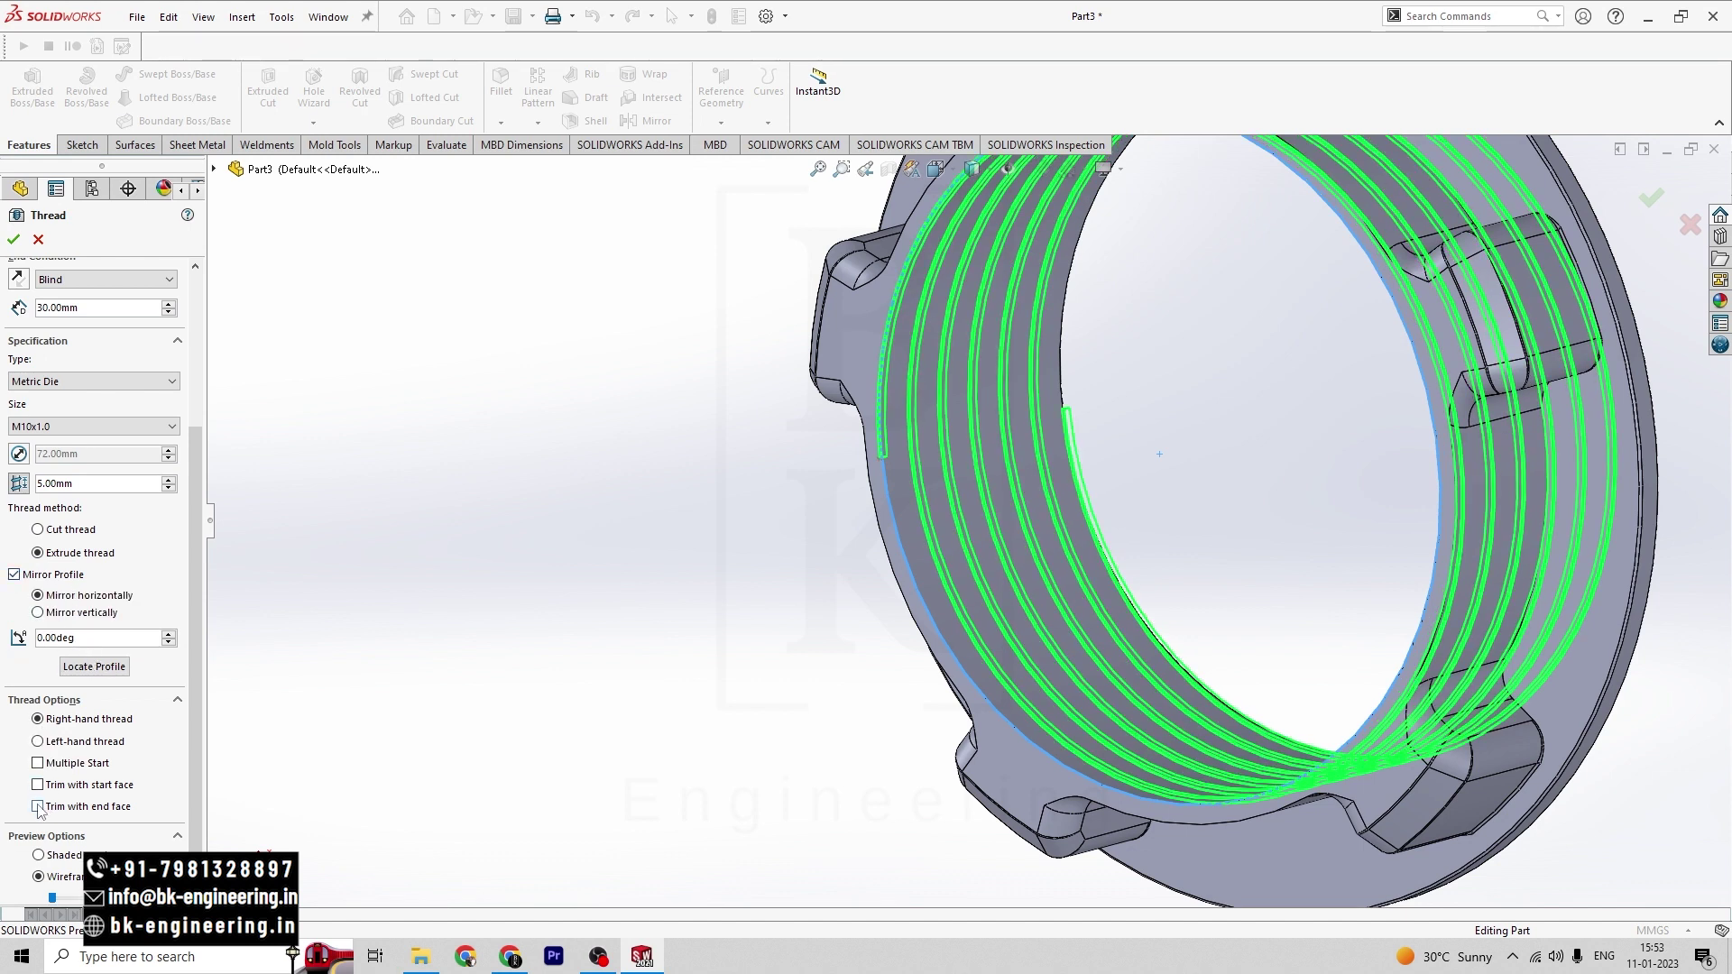
left_click(38, 806)
- Set the thread profile's rotation angle to 2 degrees and create the thread
scroll(73, 773, "down", 1)
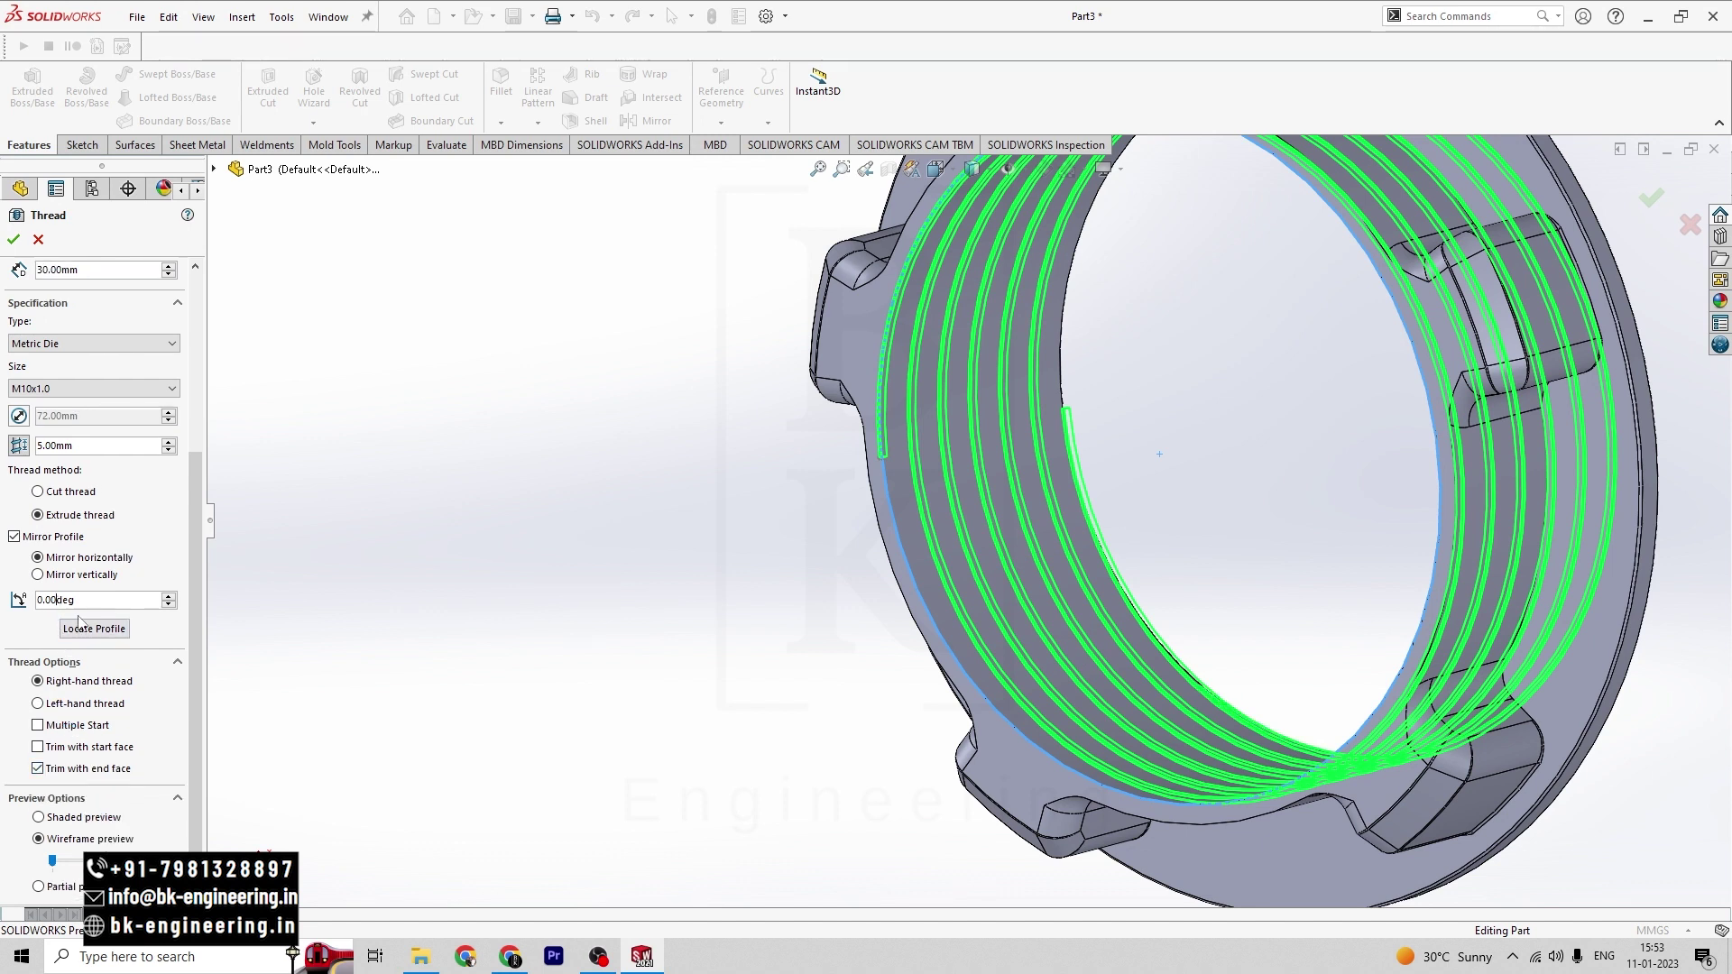
type("2")
key("Return")
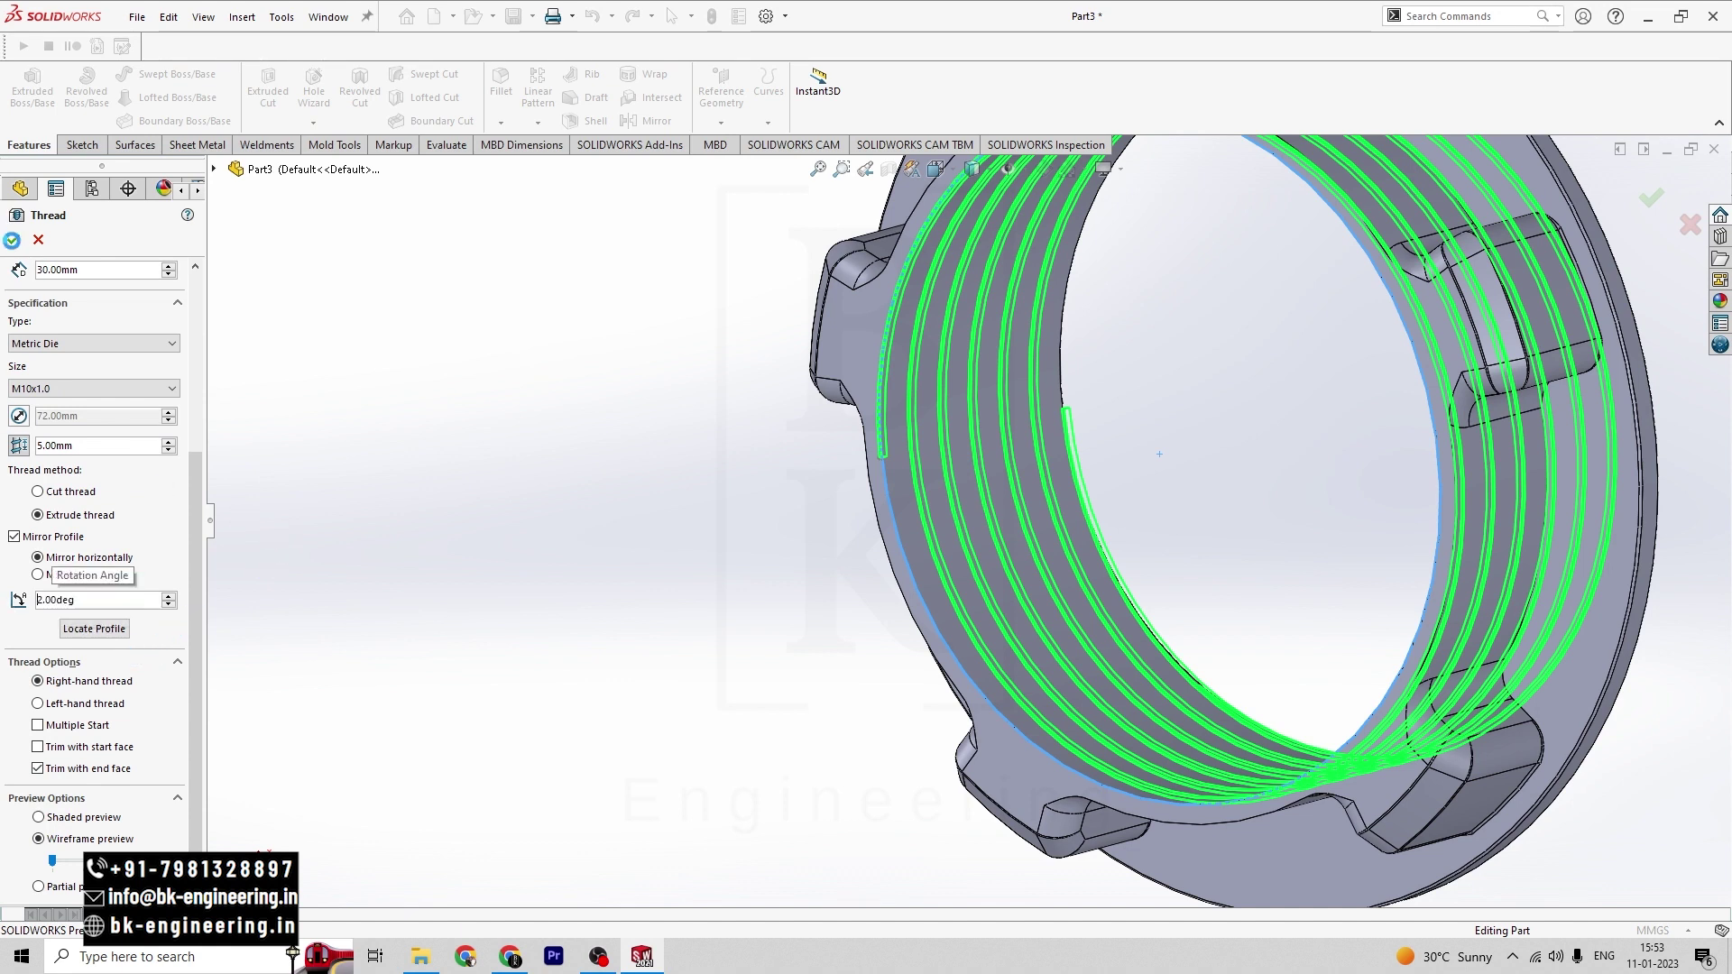
left_click(13, 240)
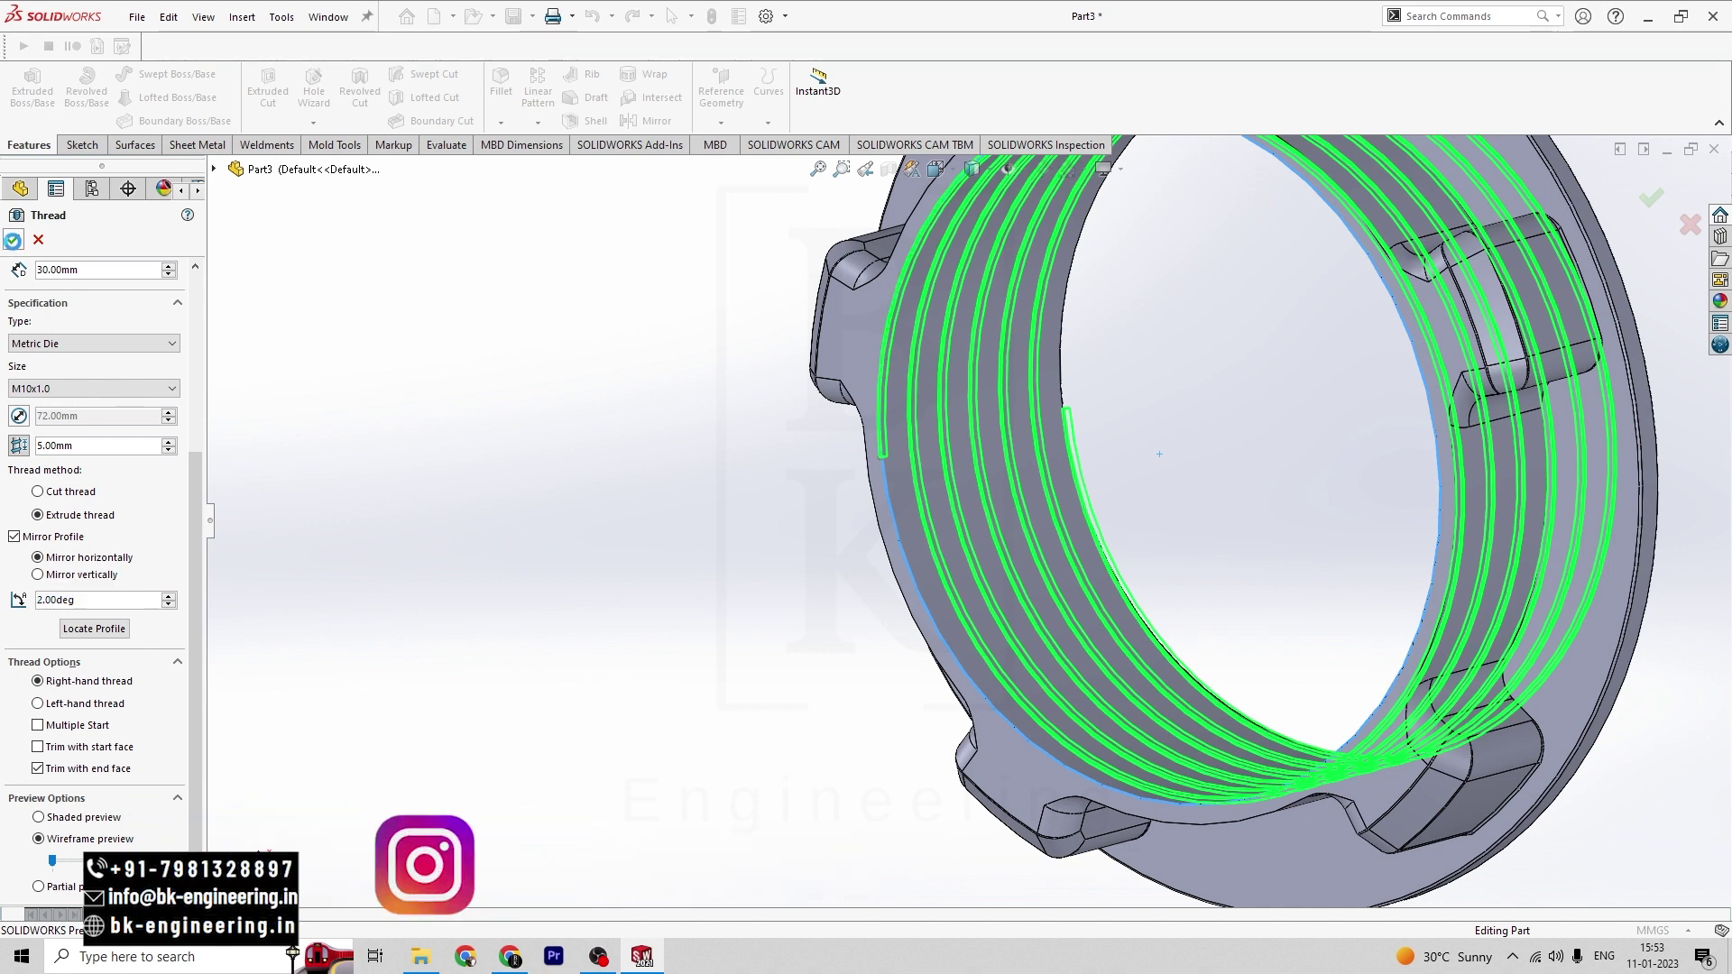
- Inspect the threaded bore from several angles and show the finished disc in isometric view
scroll(663, 549, "up", 3)
middle_click_drag(652, 554, 642, 651)
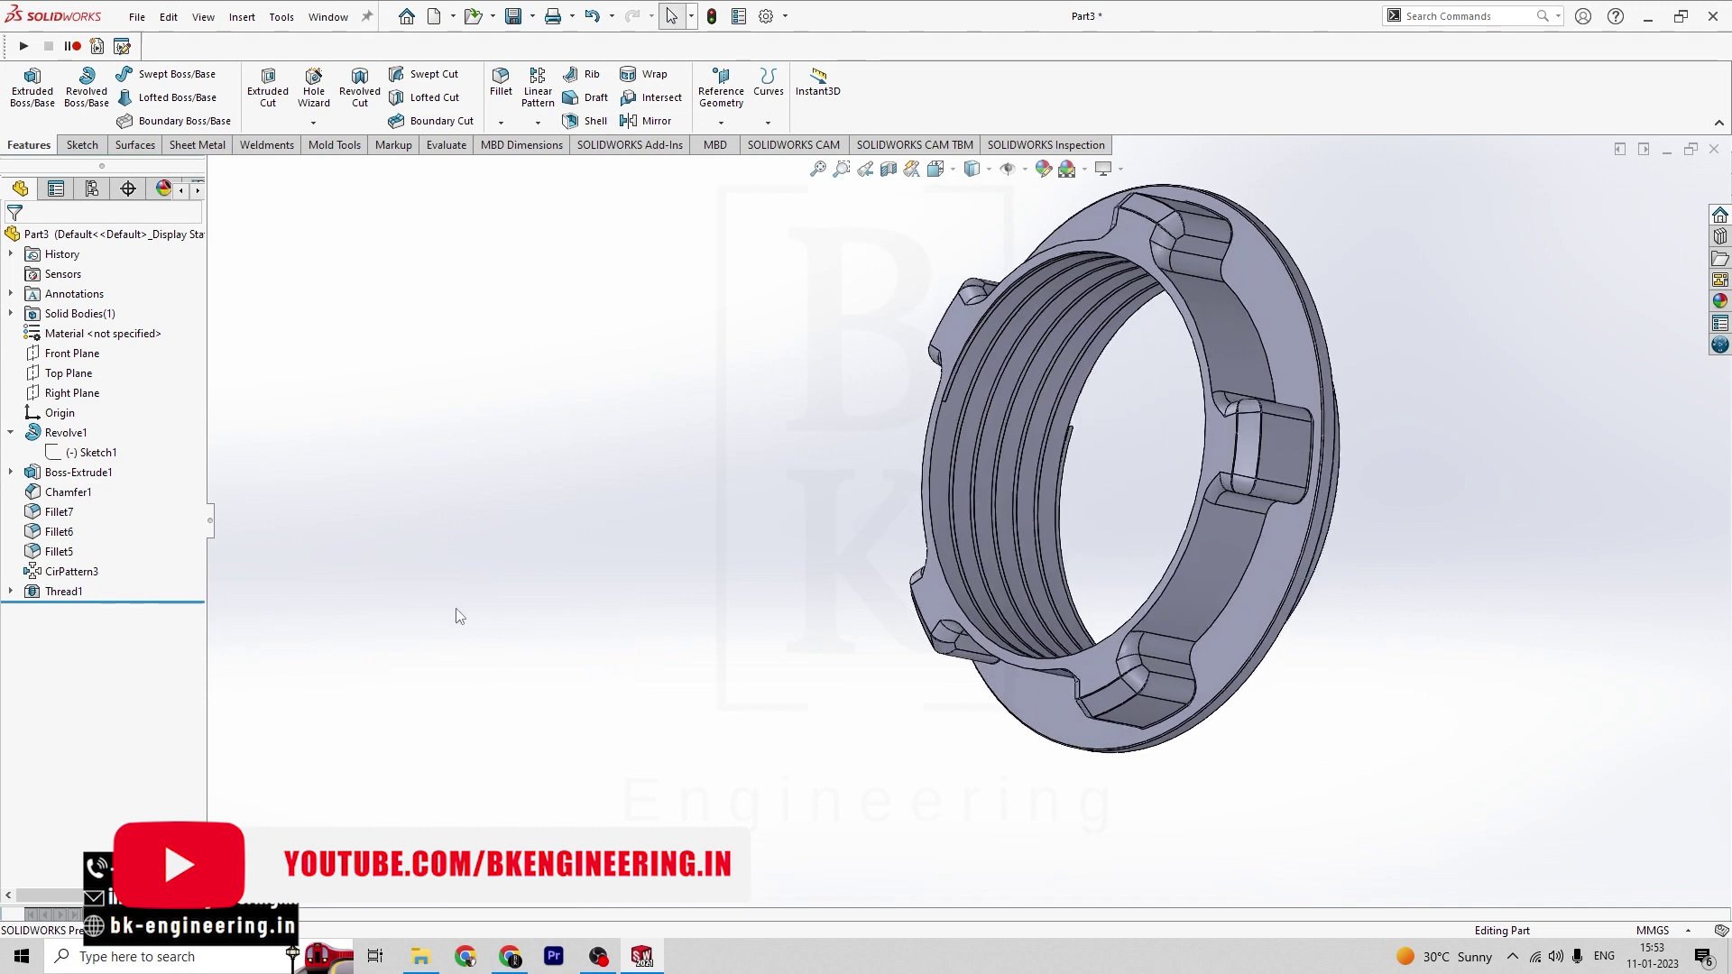
middle_click_drag(461, 617, 502, 587)
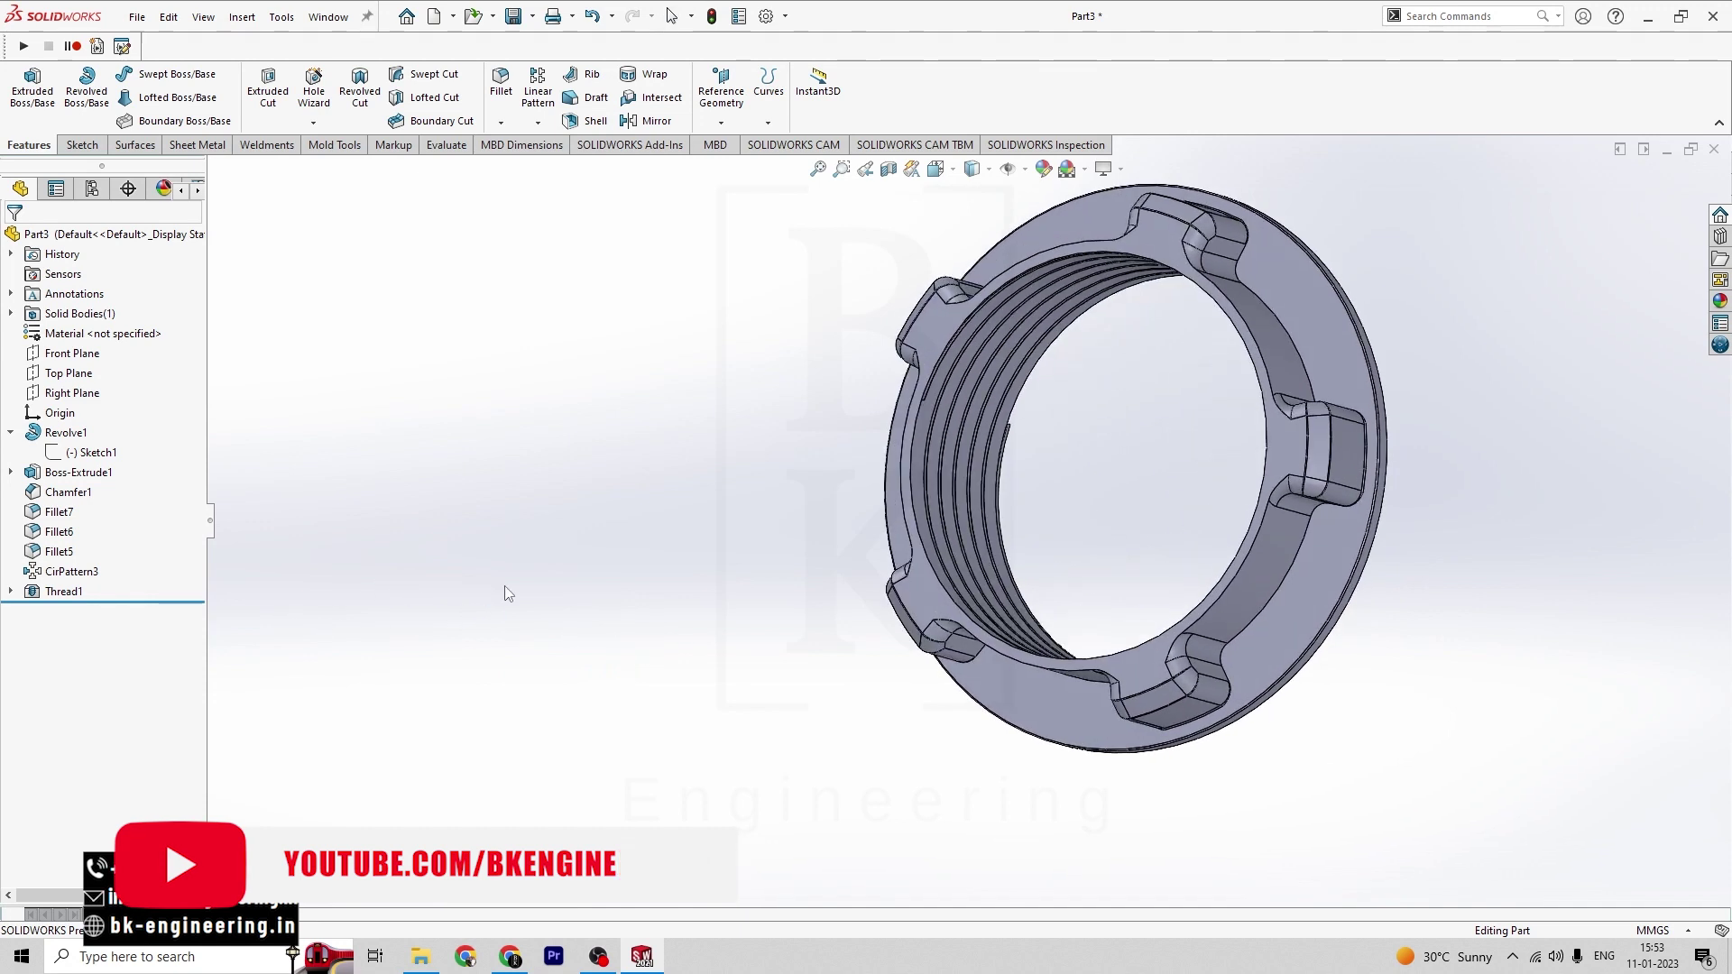
left_click(990, 176)
left_click(954, 173)
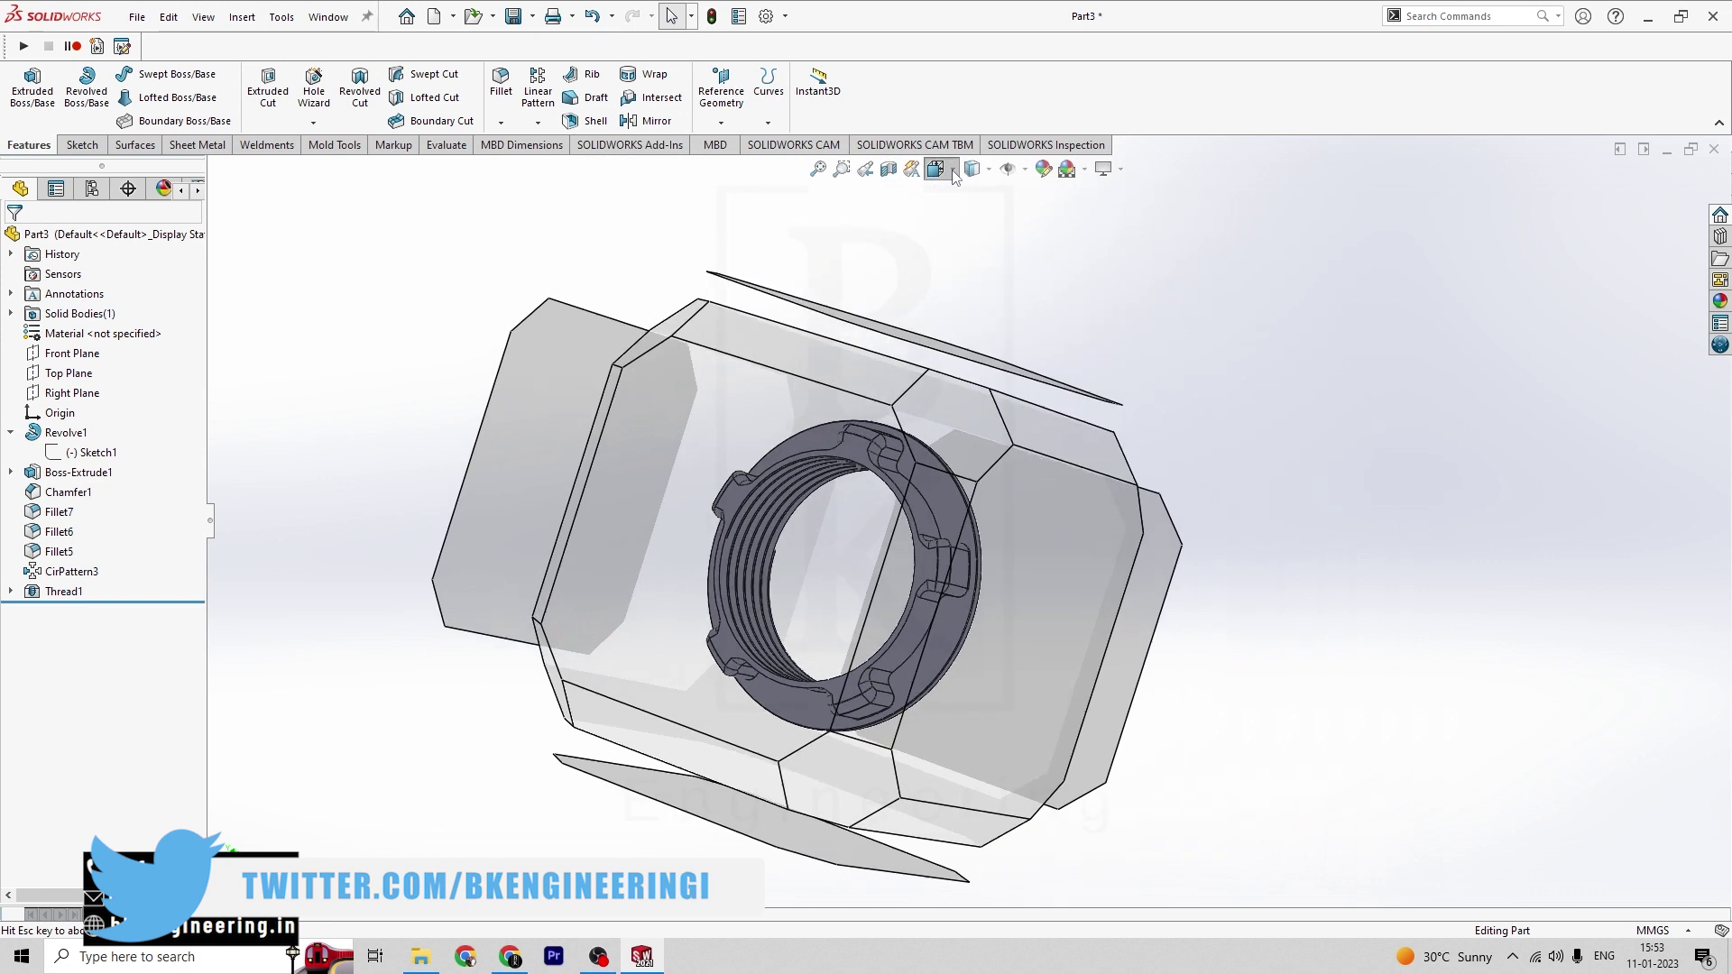
mouse_move(999, 222)
left_click(937, 168)
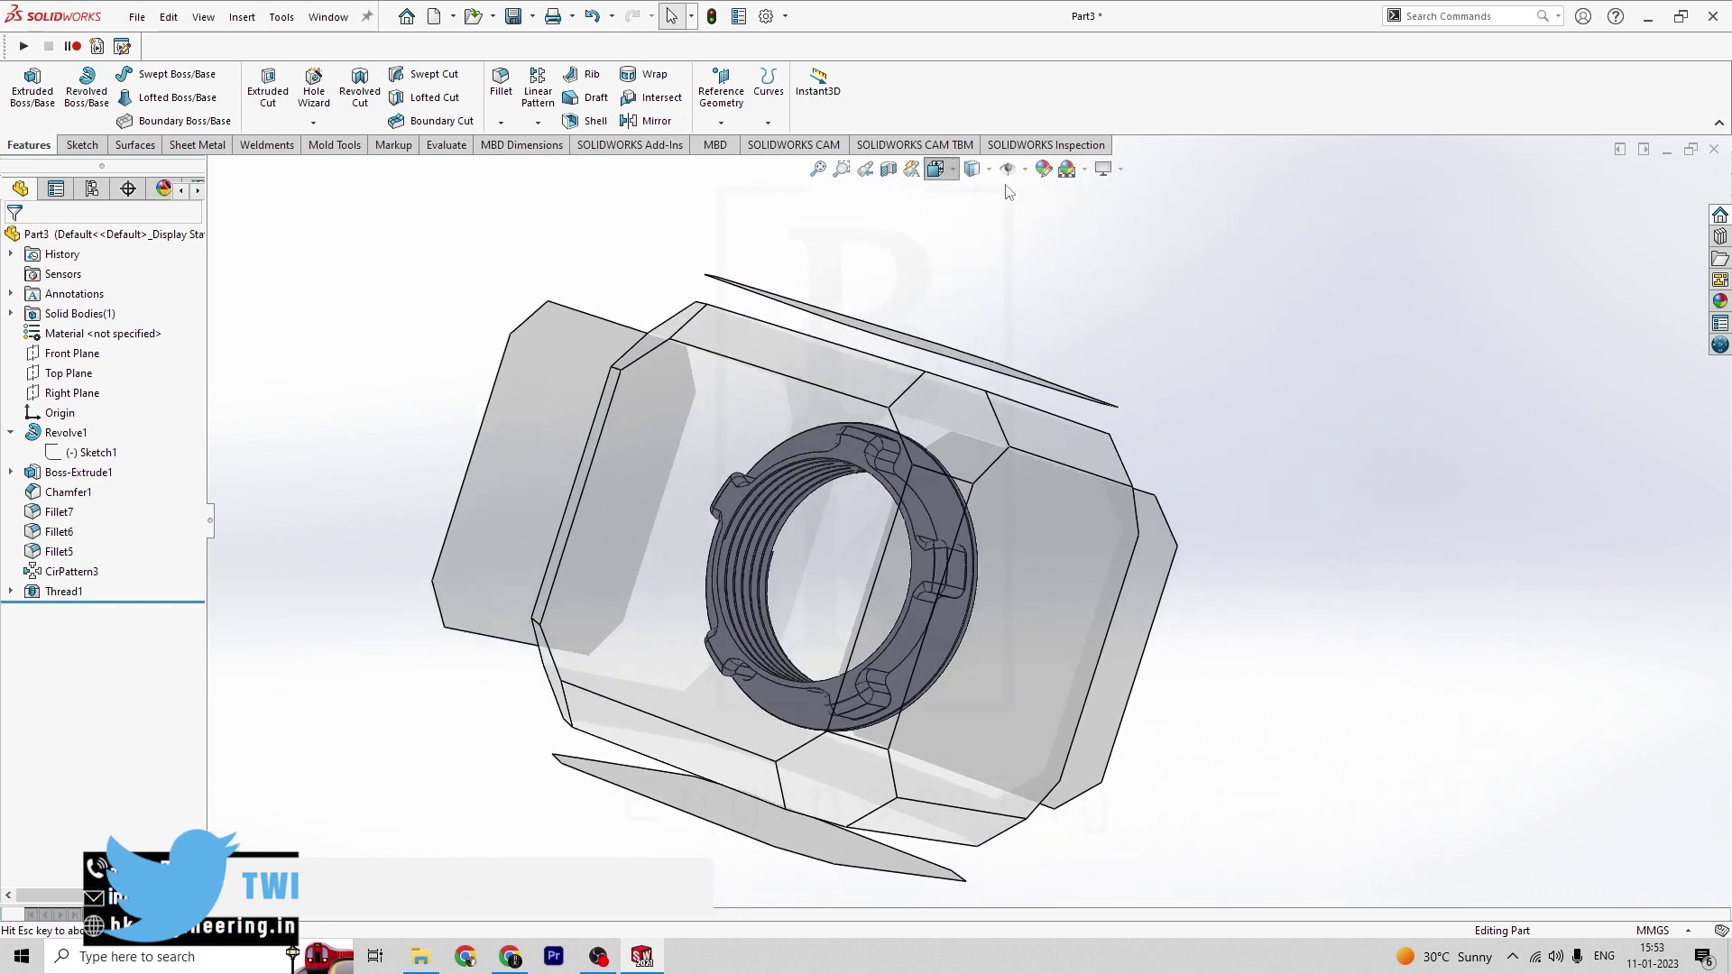
left_click(1038, 220)
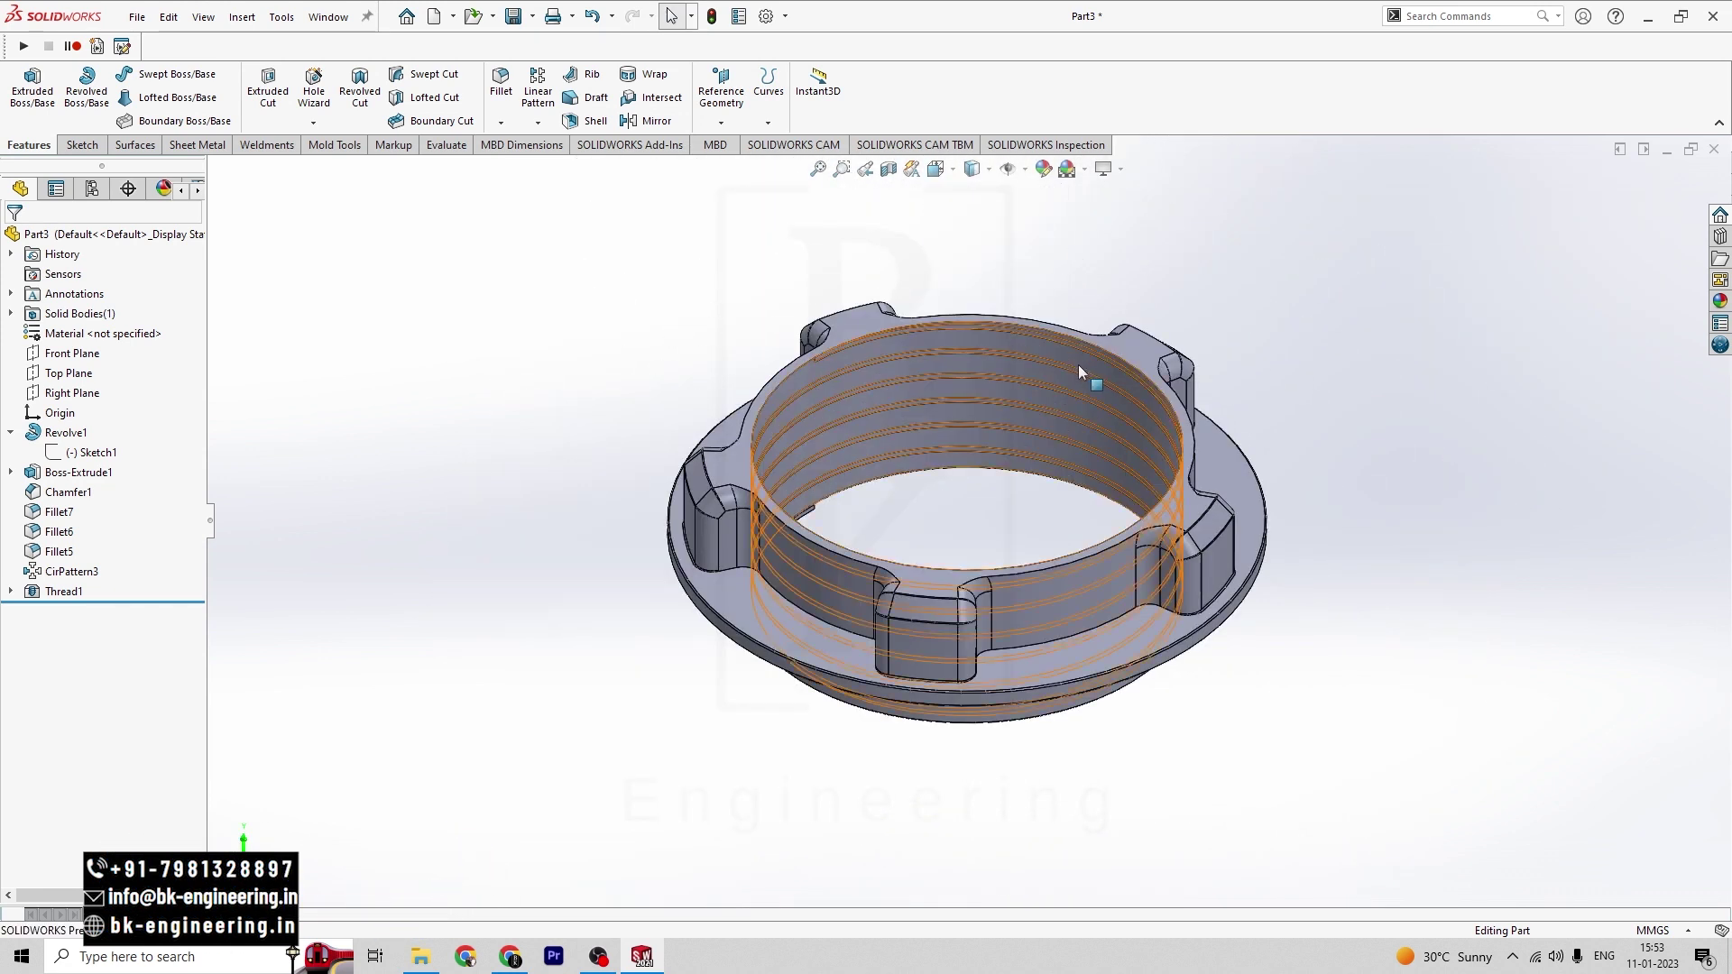